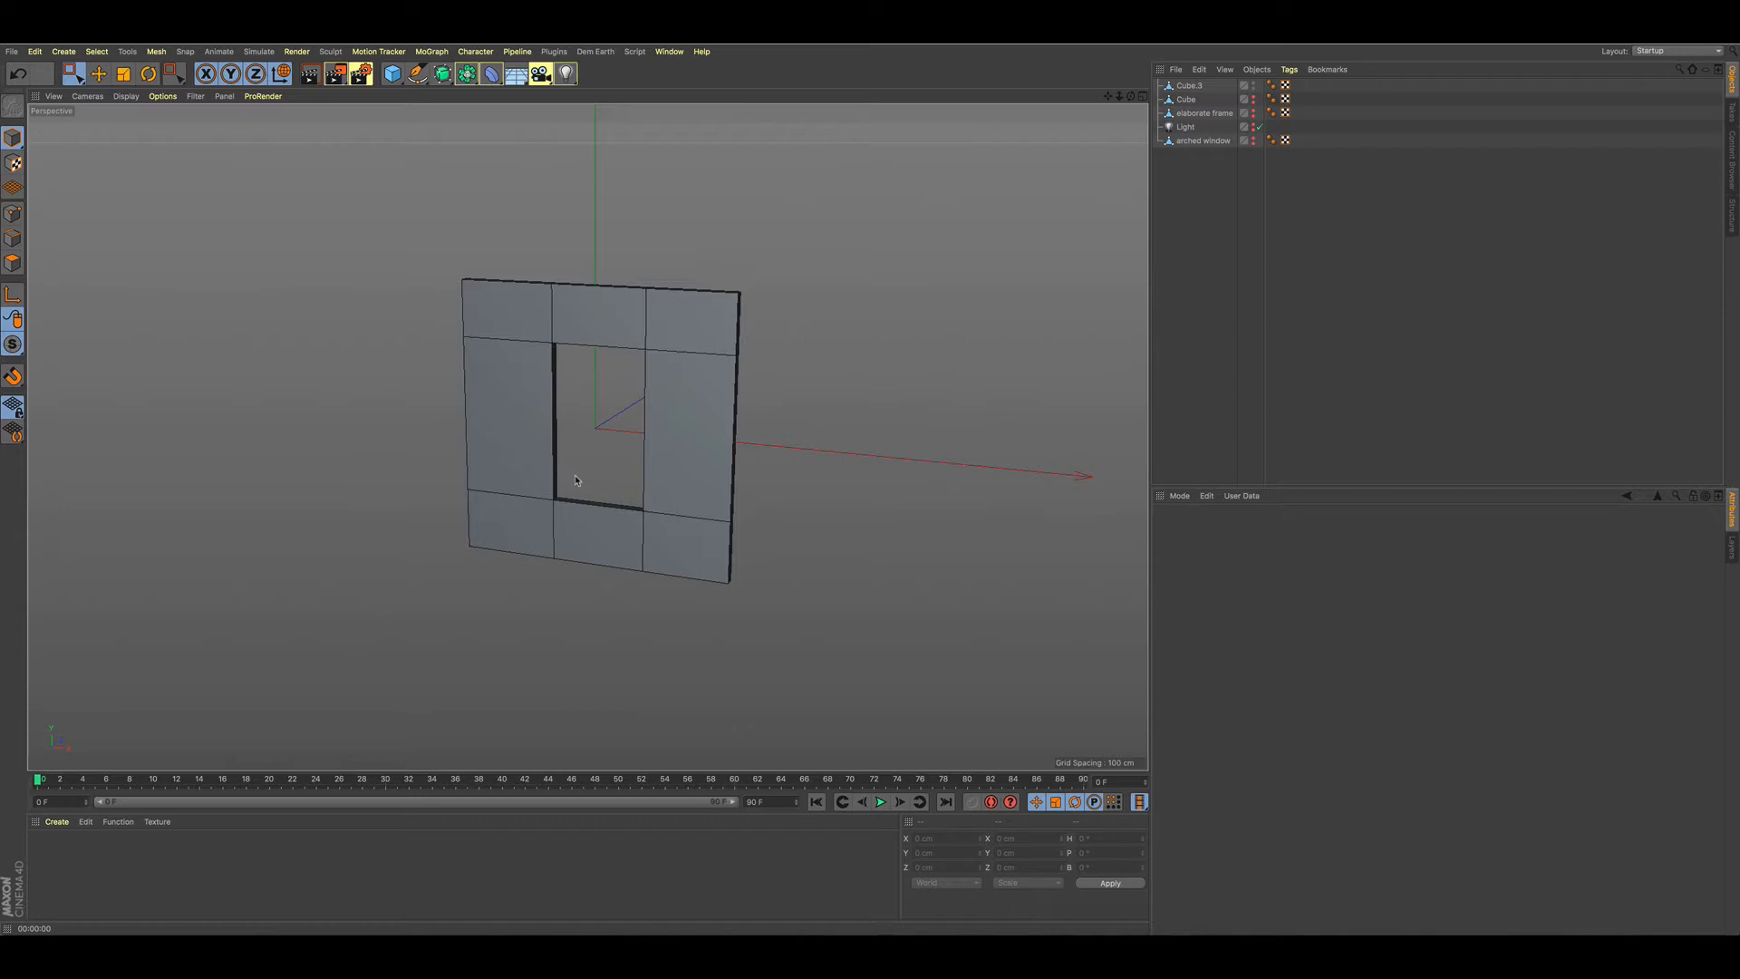
- Make the elaborate frame object visible and examine its window surround from several angles
alt+drag(648, 486, 671, 425)
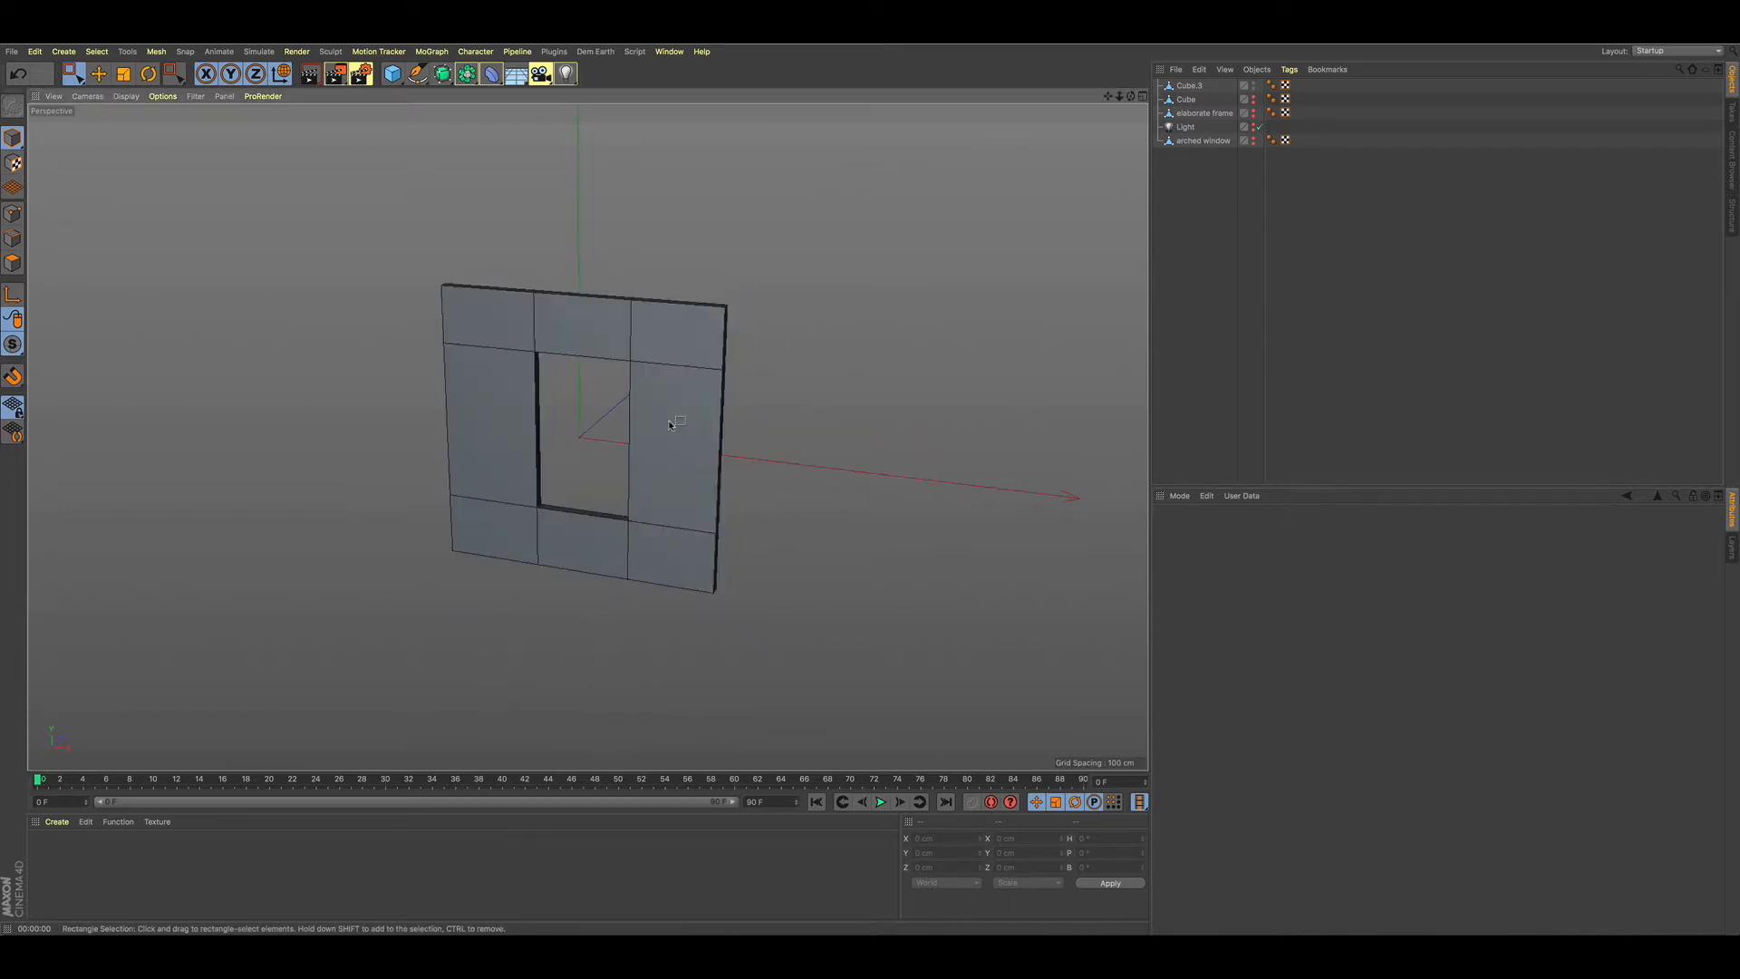
alt+drag(667, 426, 687, 419)
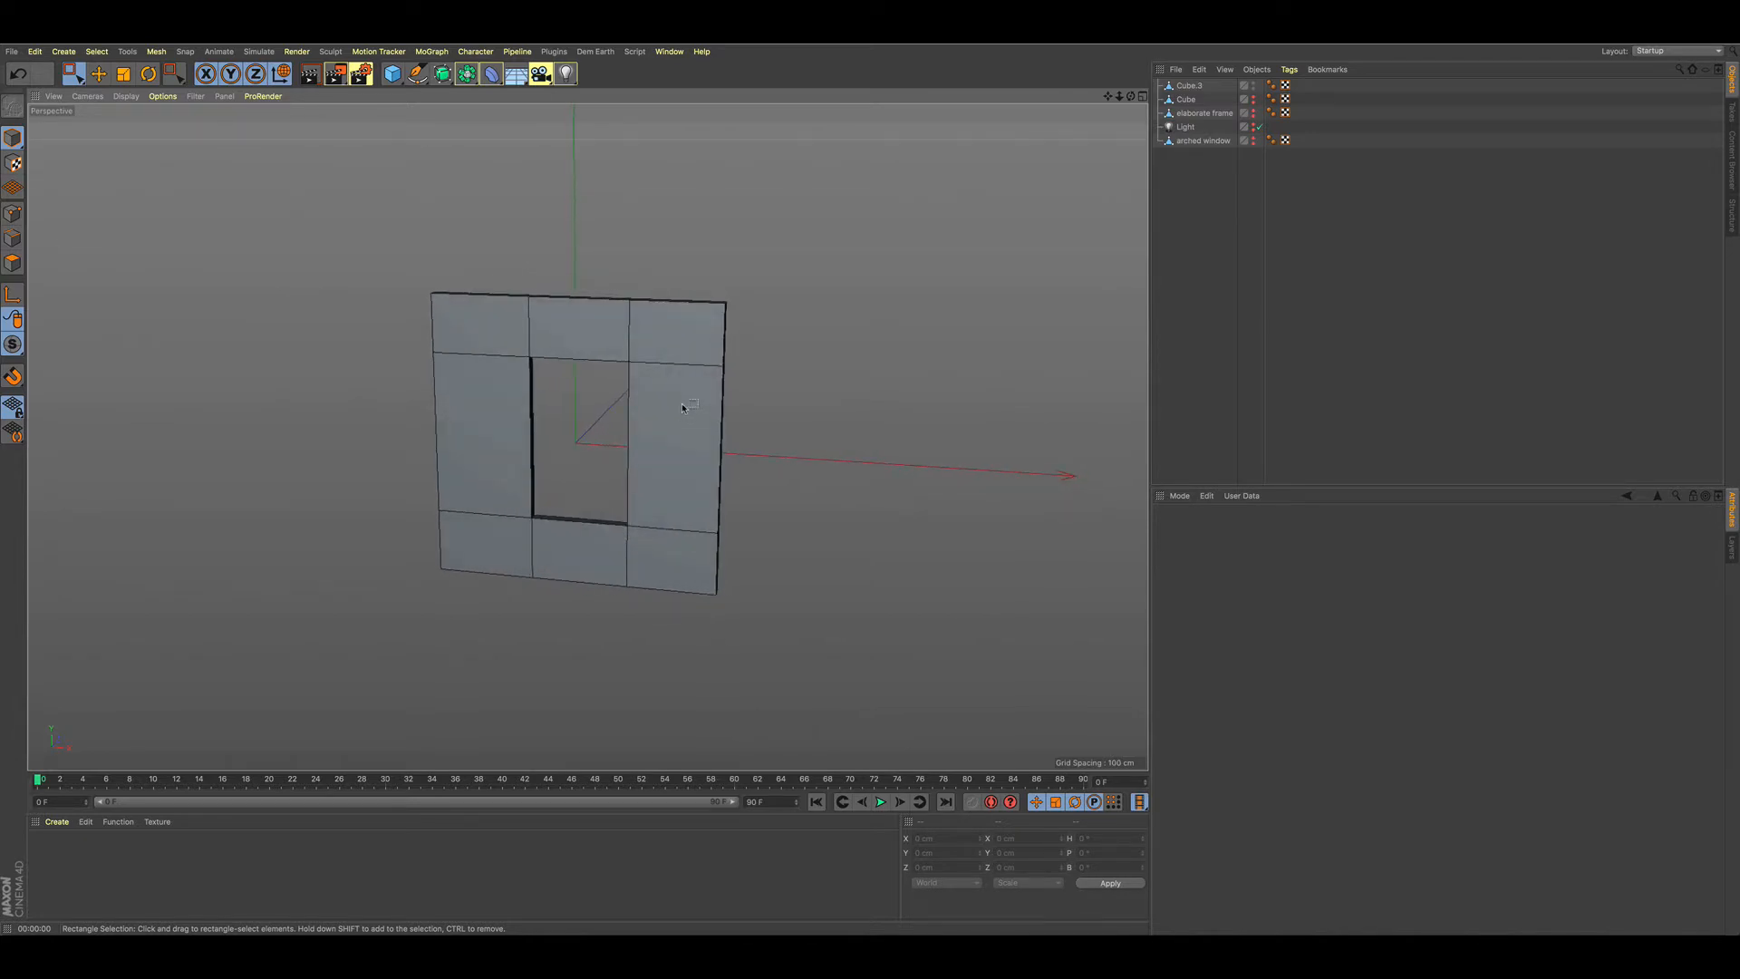
alt+drag(813, 374, 861, 387)
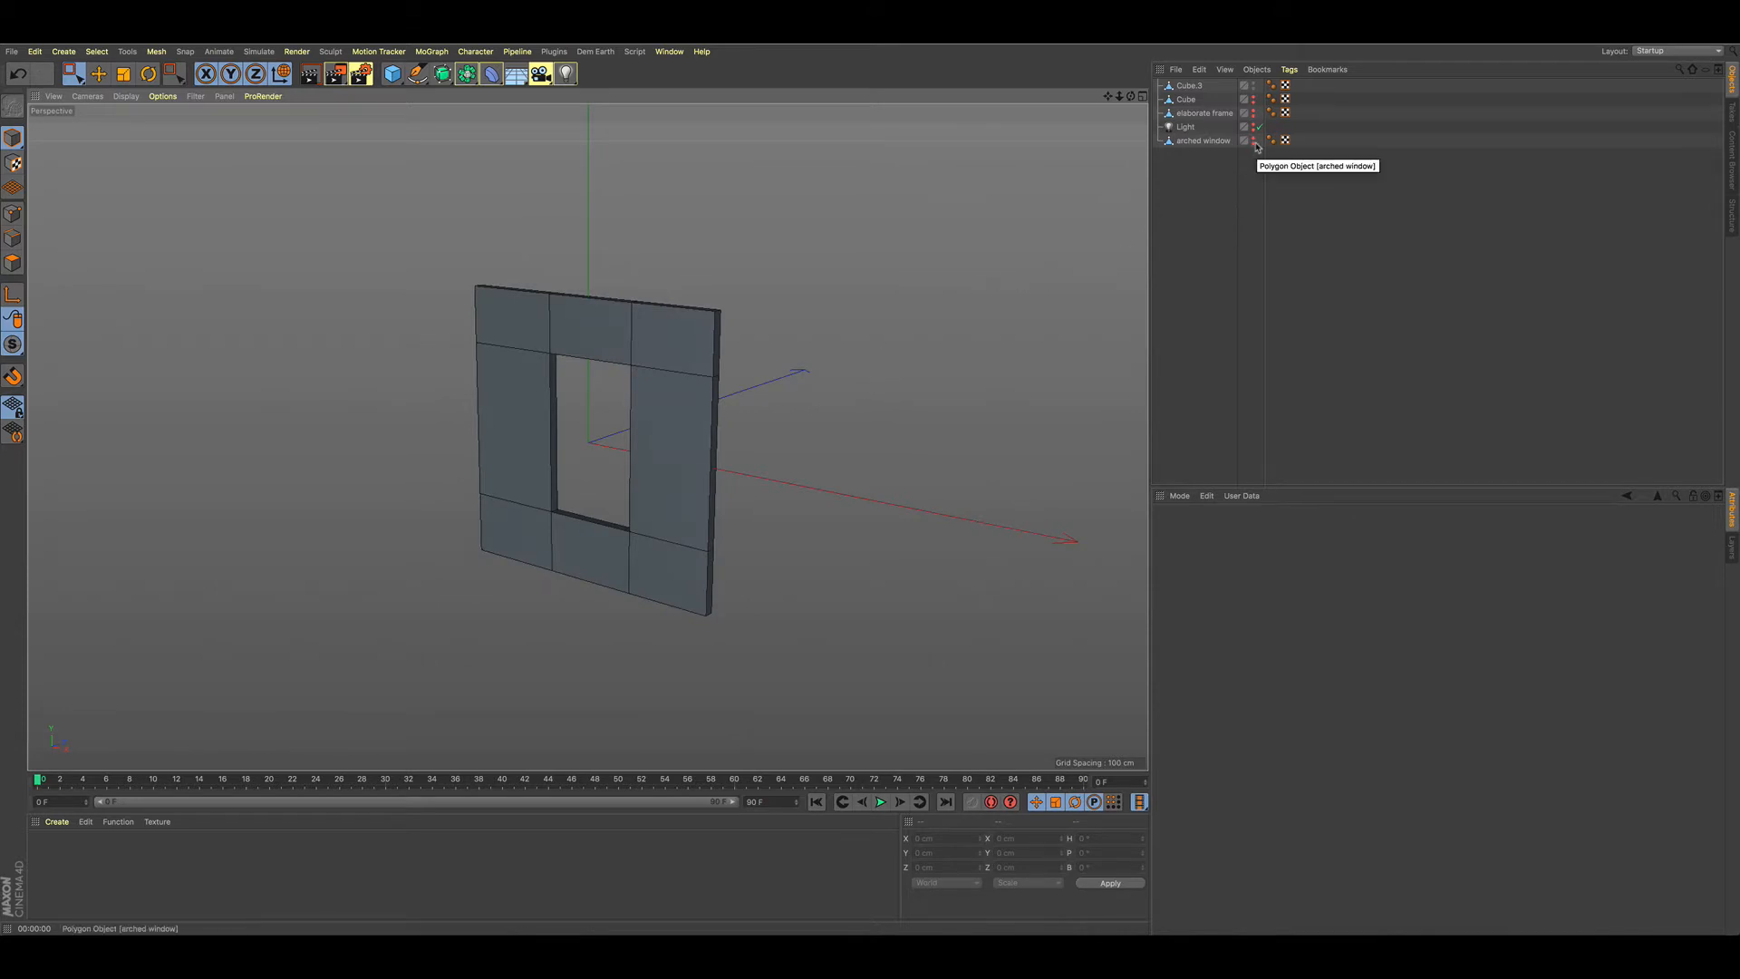
click(1254, 110)
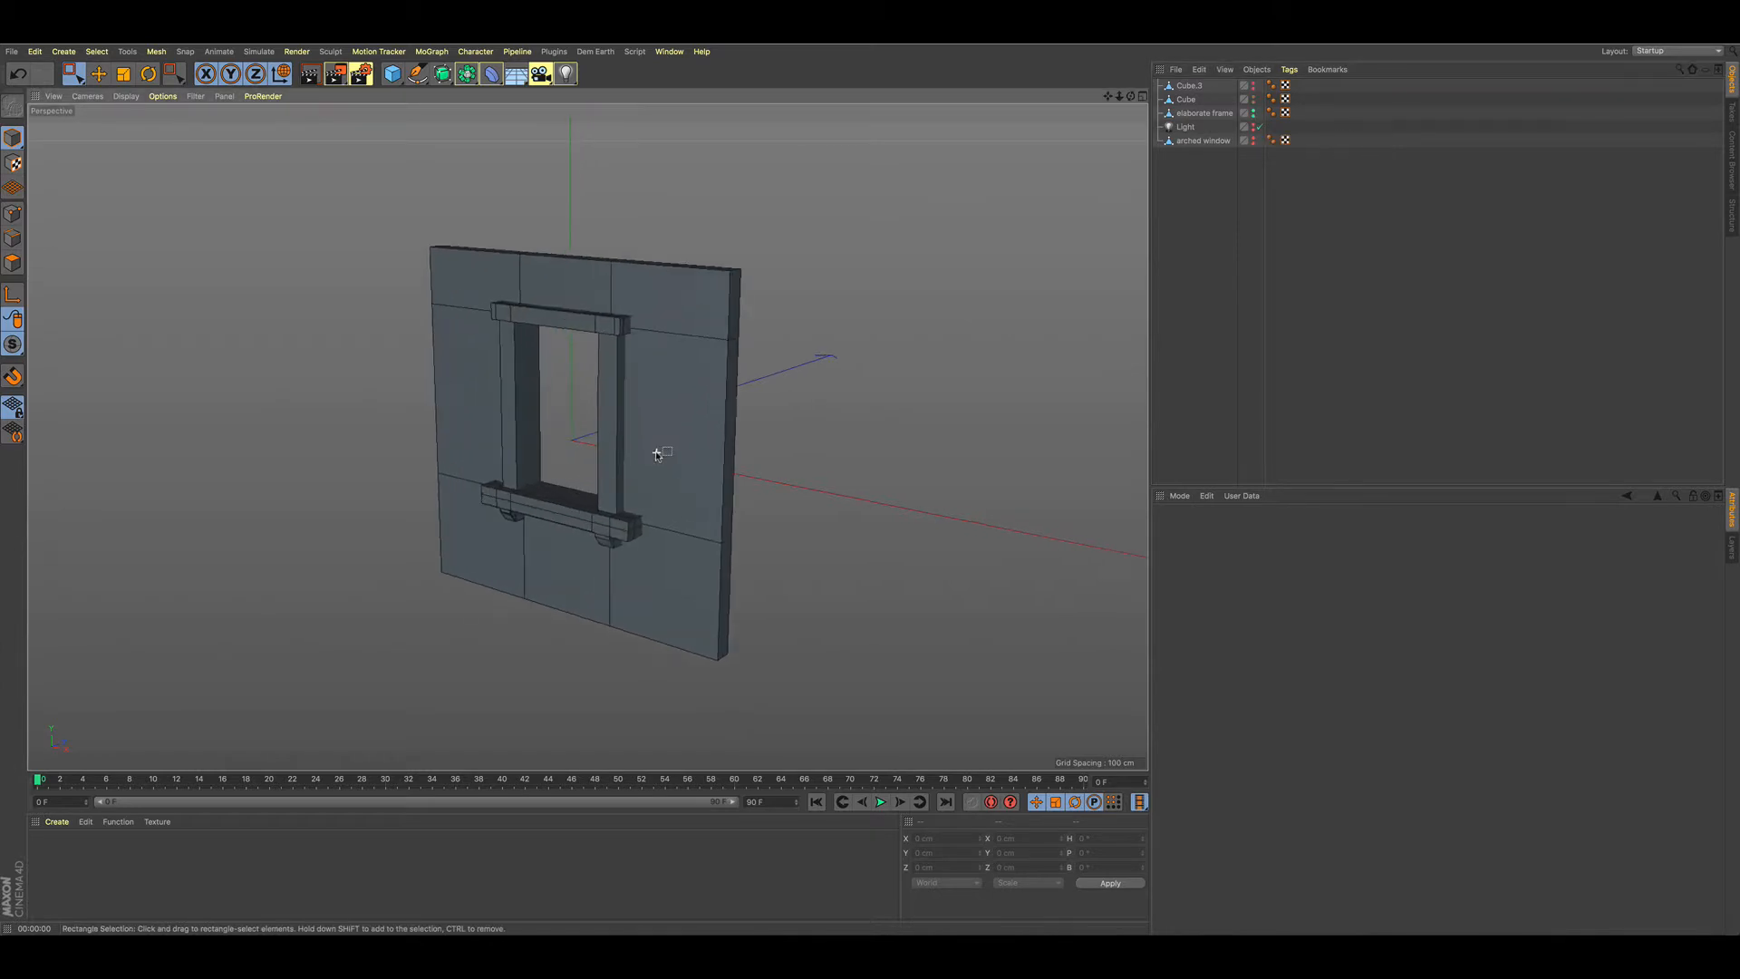
scroll(661, 455, up, 4)
alt+drag(645, 472, 689, 401)
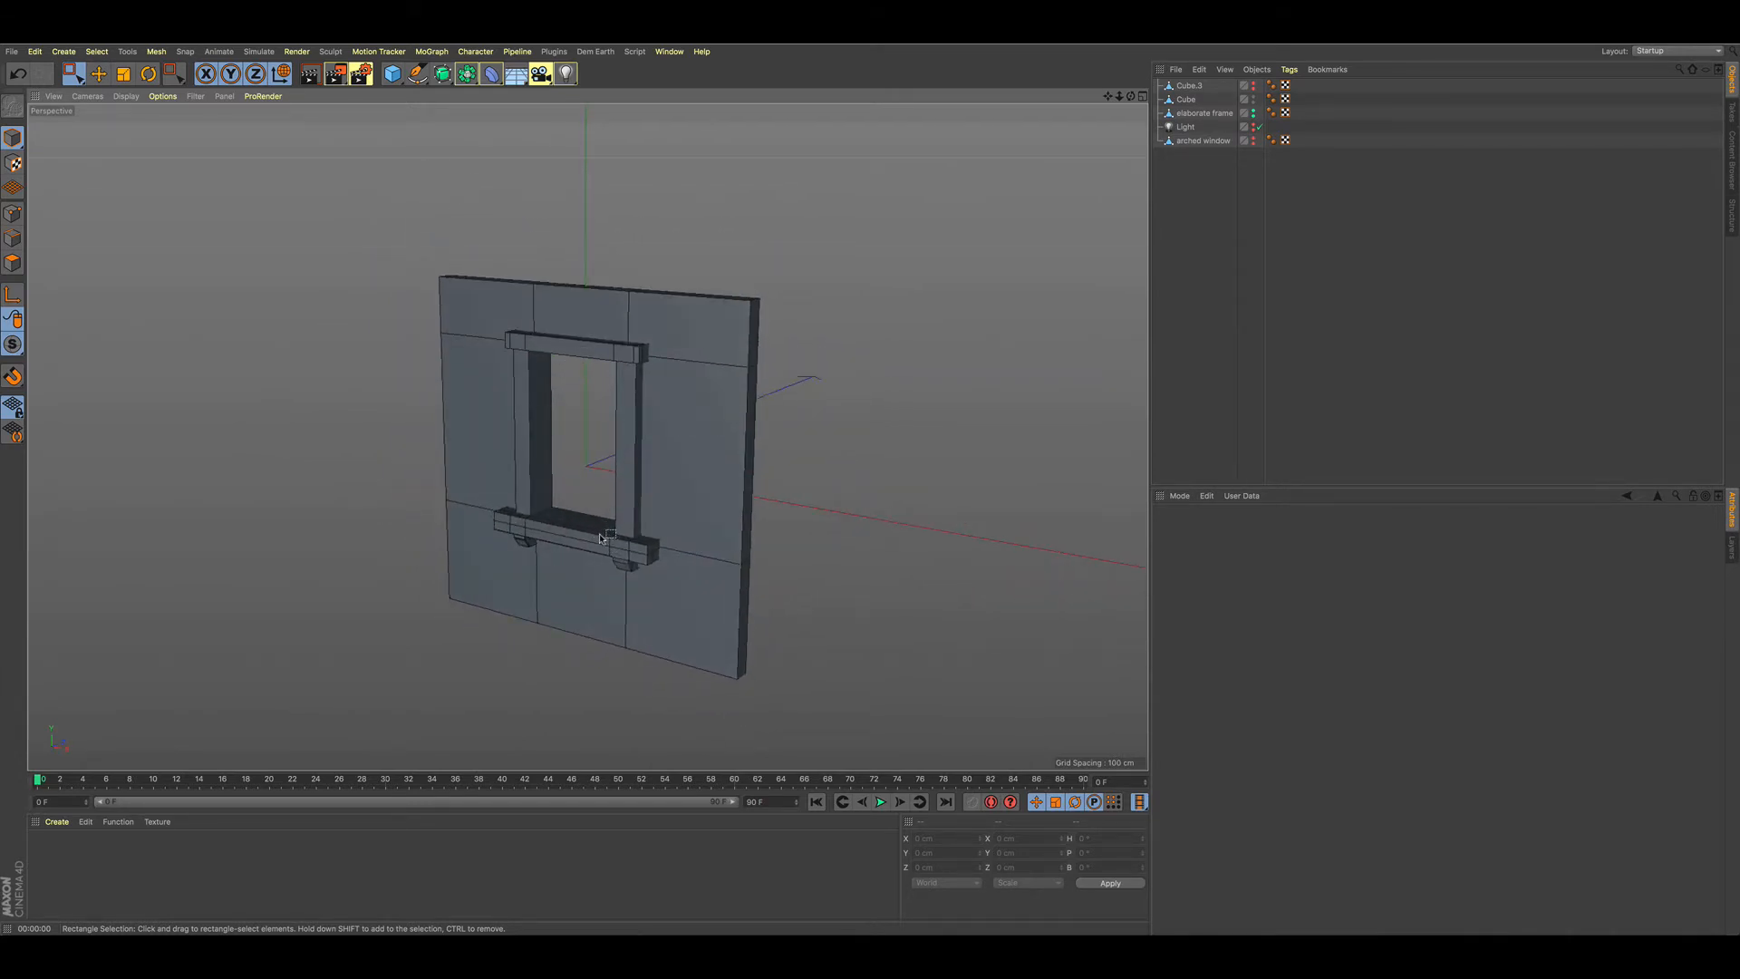
- Hide the elaborate frame and make the plain Cube wall with the rectangular window opening visible
click(1254, 109)
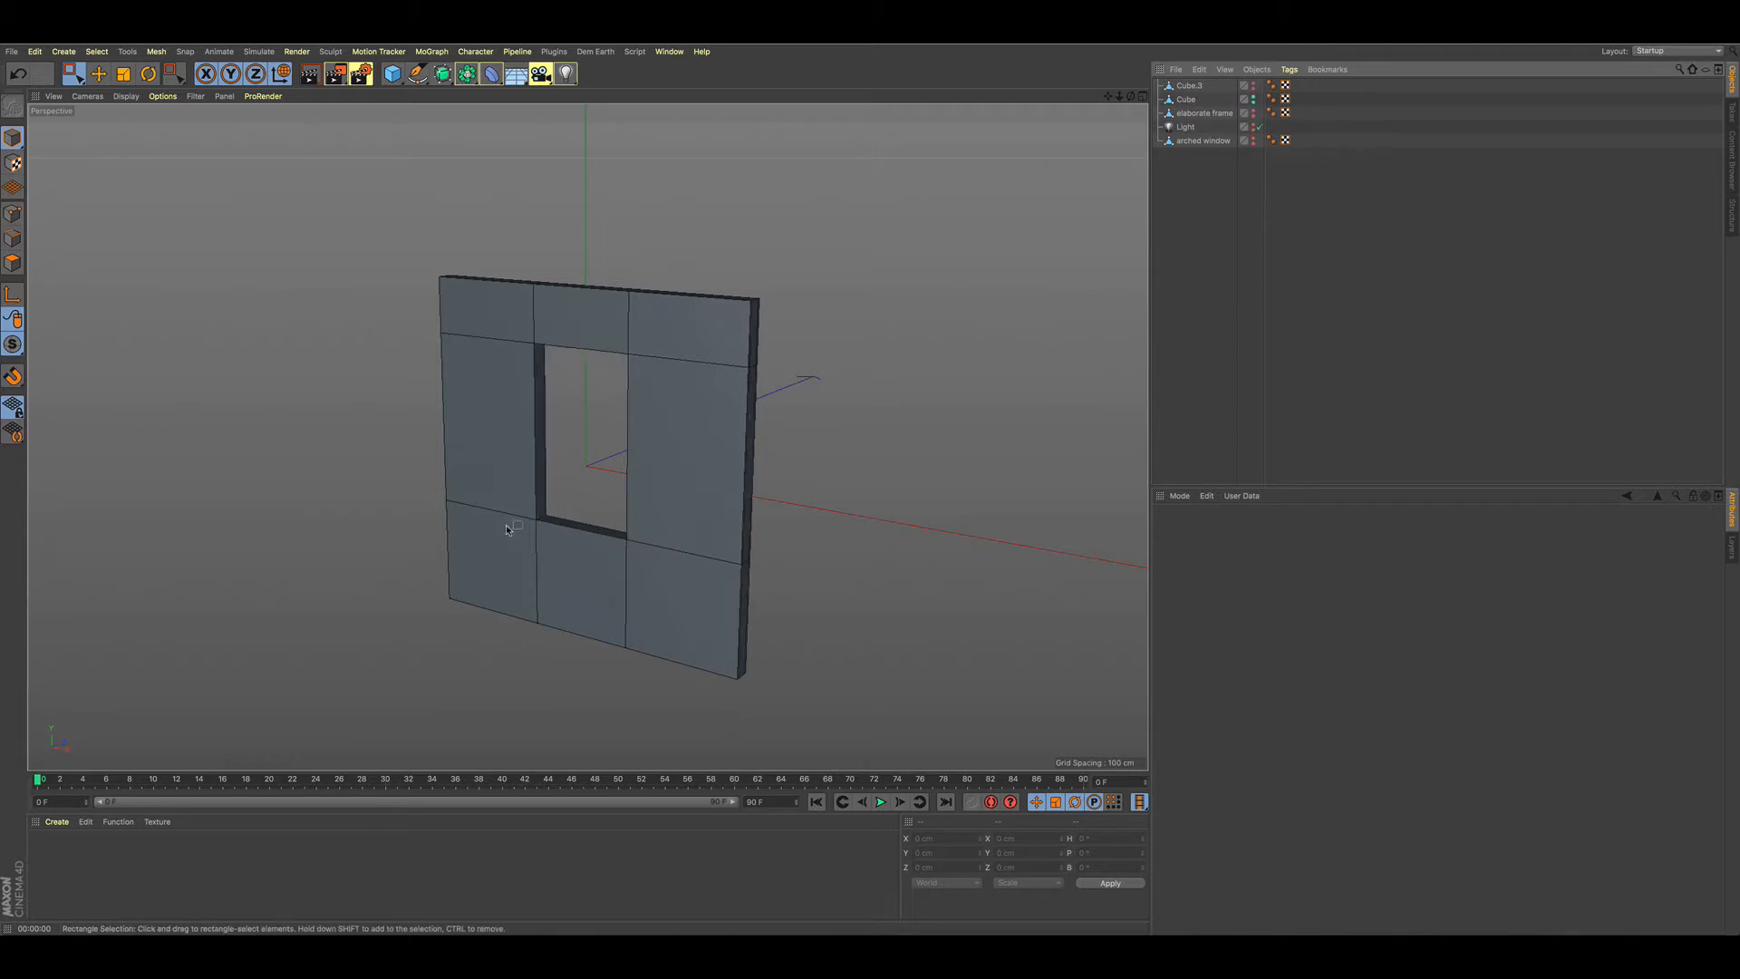
alt+drag(535, 544, 615, 457)
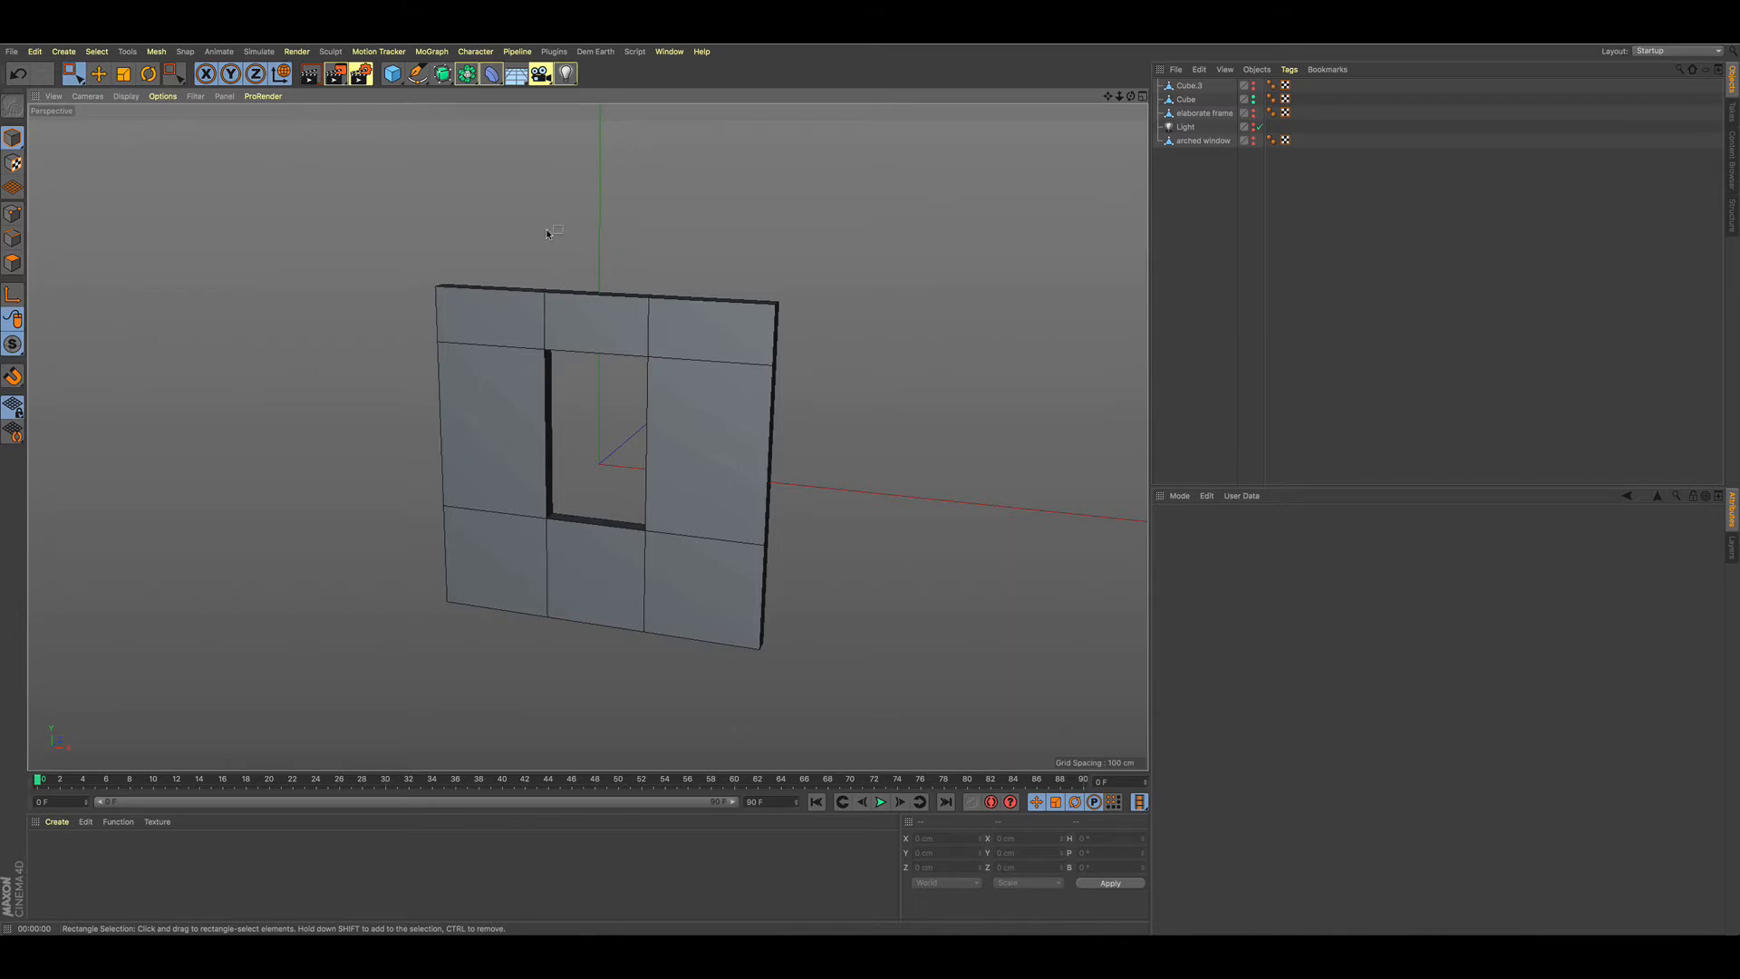
- Add a cube and shrink it into a thin panel about 105 × 67 × 15 cm across the wall's opening
alt+drag(457, 215, 385, 154)
click(392, 73)
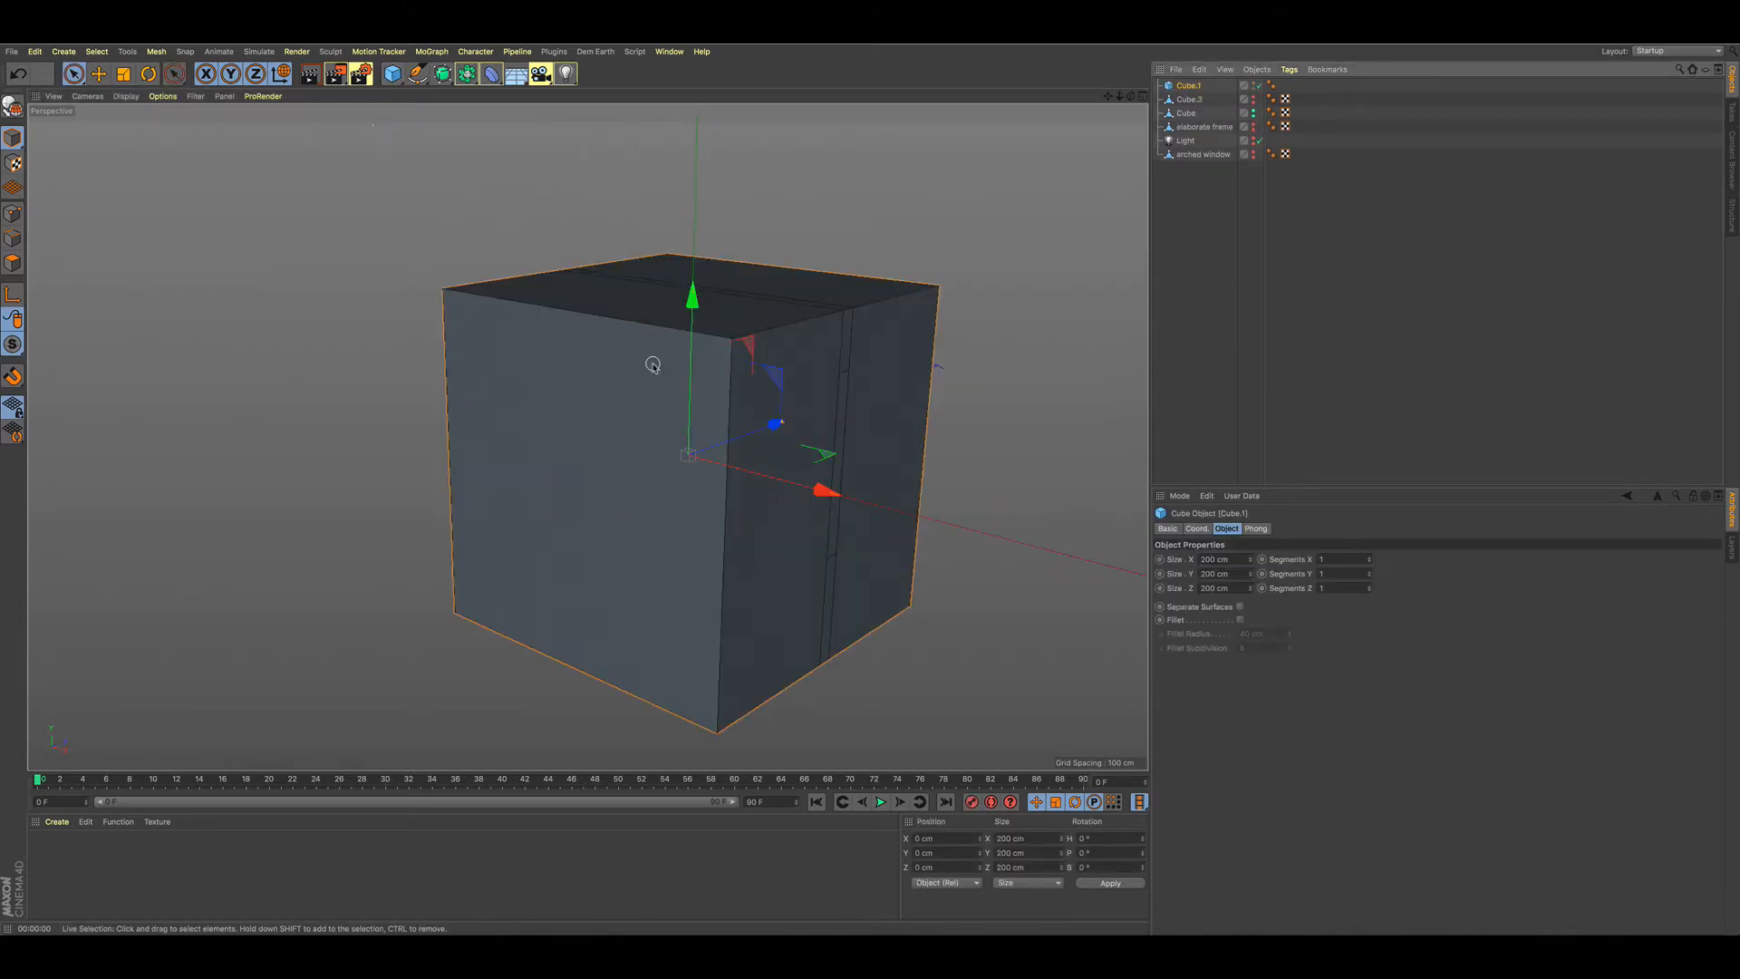
drag(693, 291, 692, 400)
drag(835, 495, 699, 465)
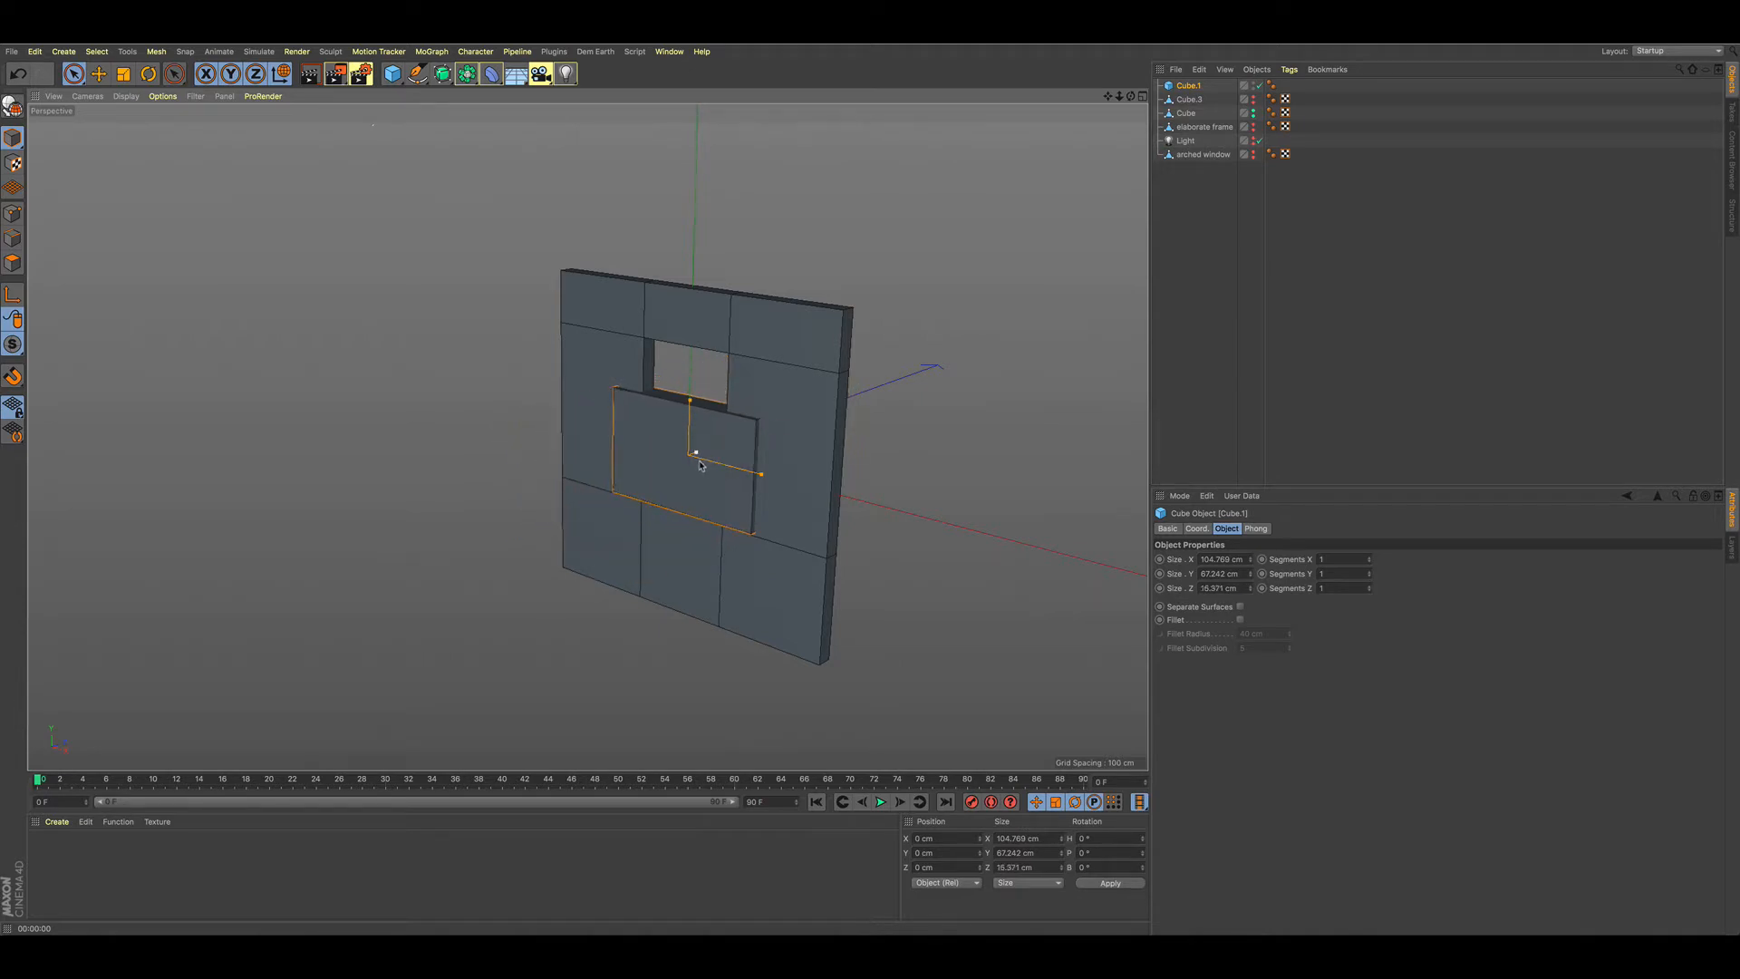
- Switch to the four-view layout and flatten the new cube to a bar about 9 cm high
middle_click(1090, 201)
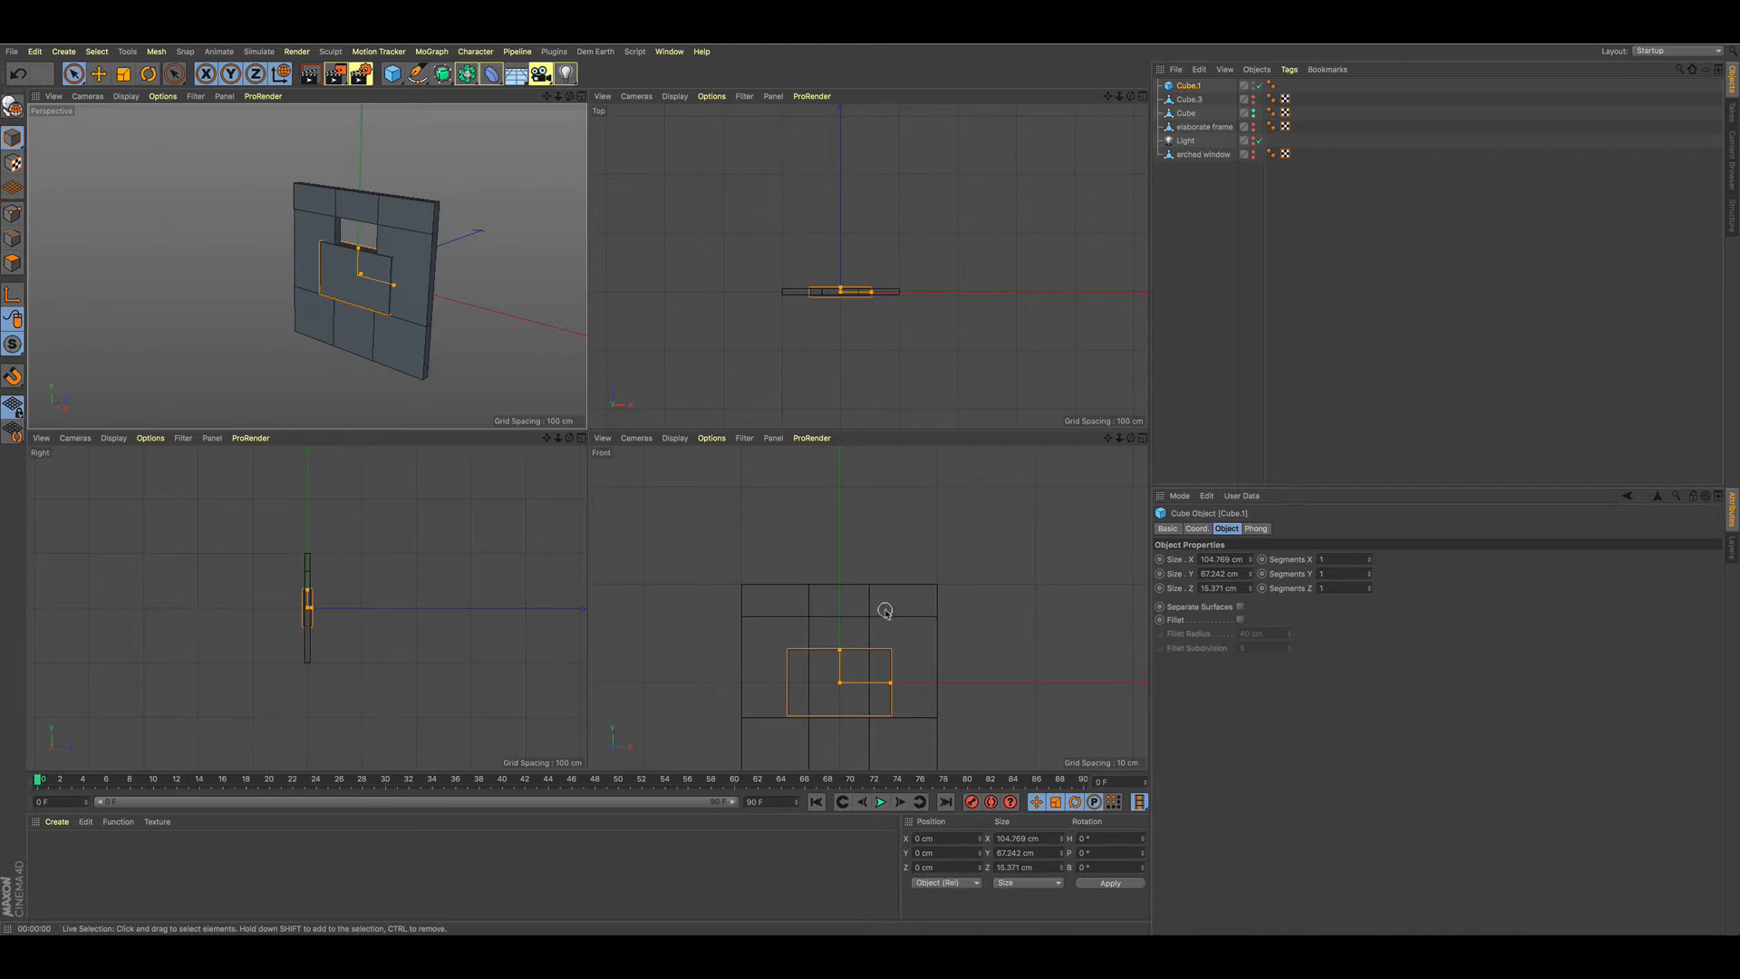
alt+middle_drag(888, 608, 895, 501)
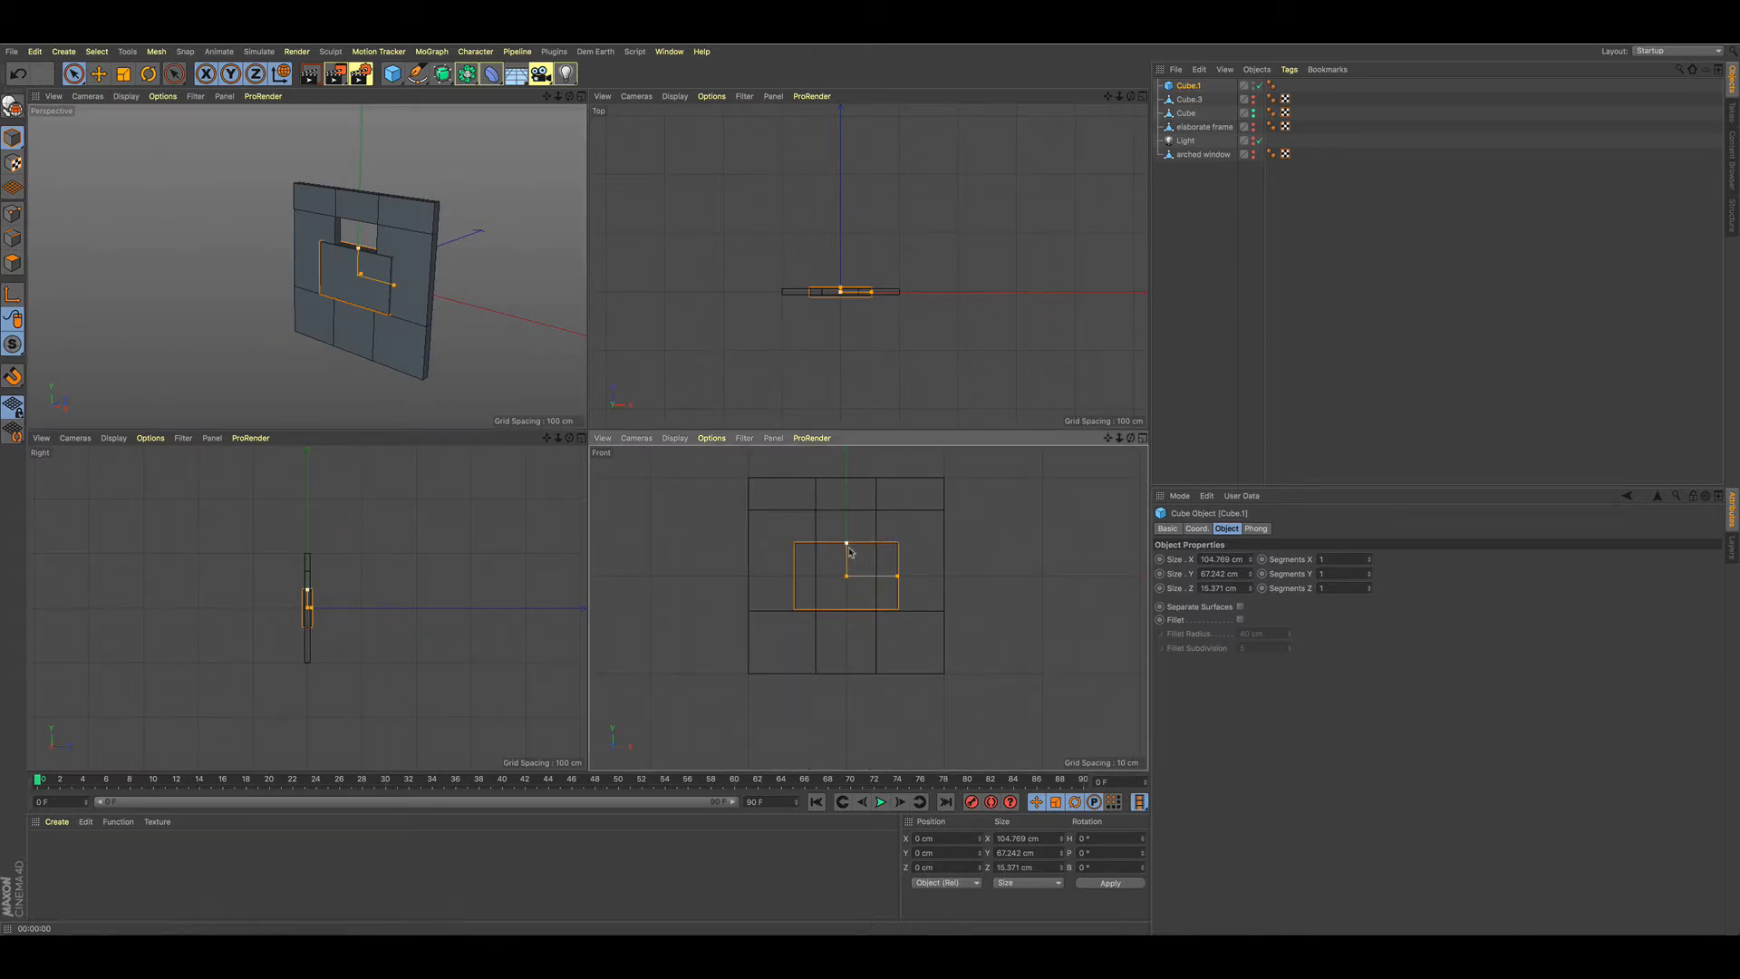
drag(847, 545, 846, 573)
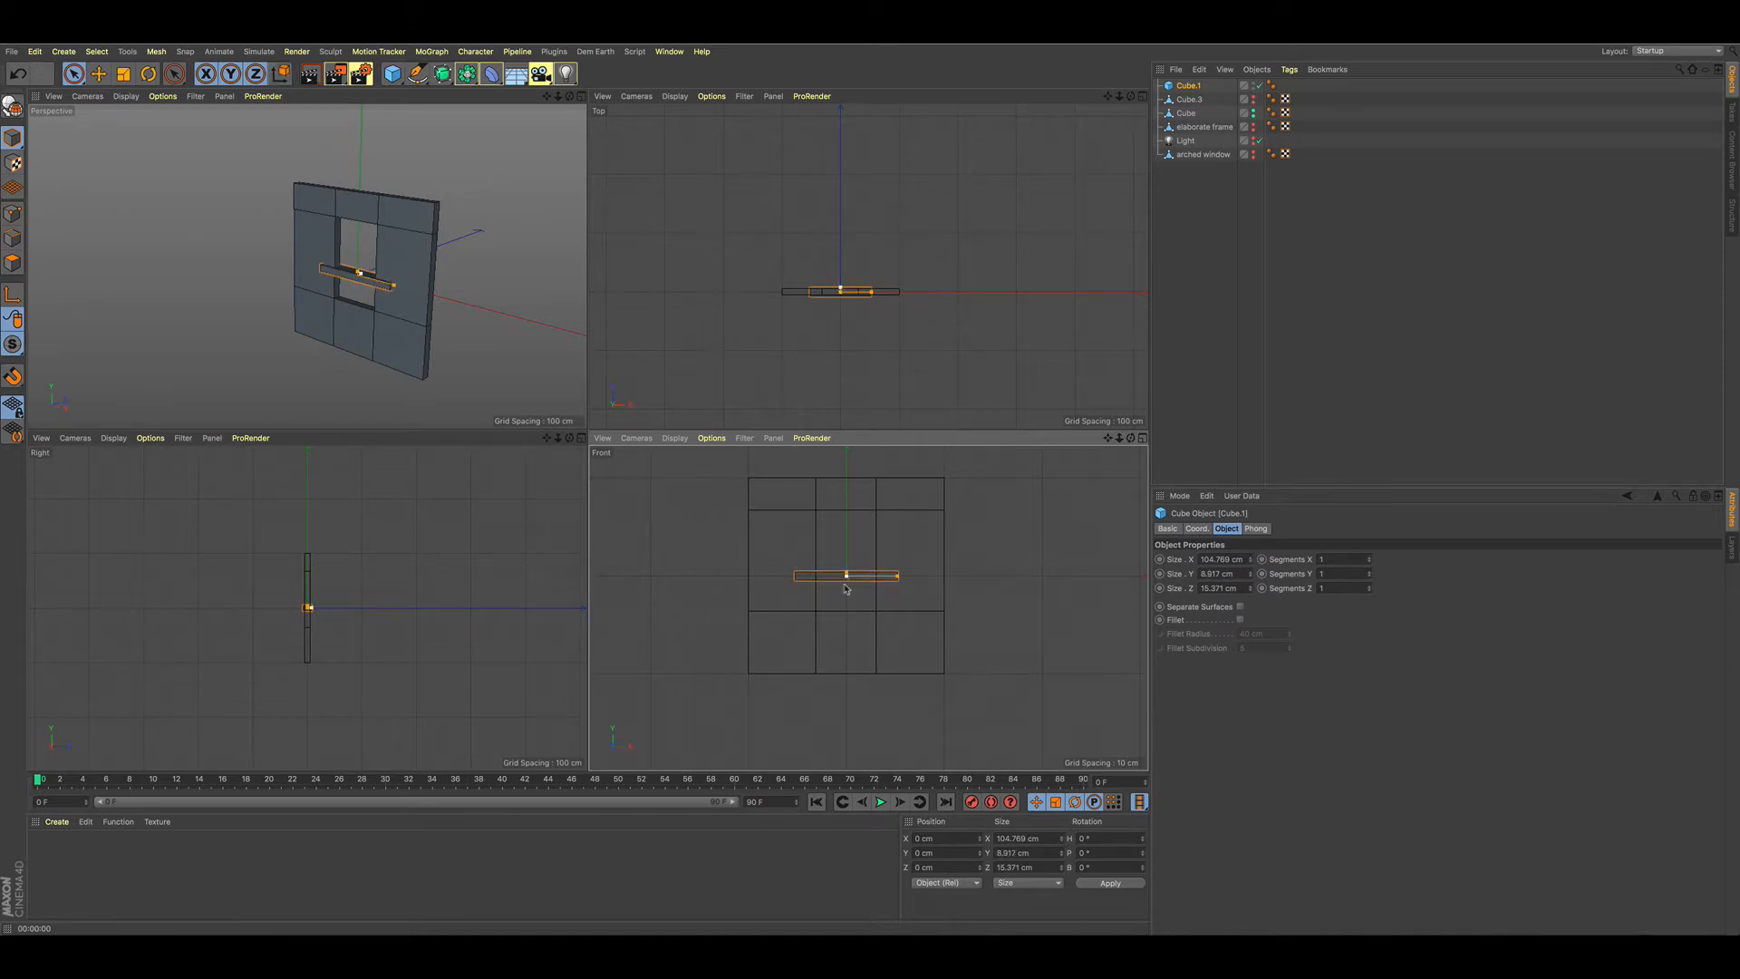
- Raise the bar to the window opening's upper edge, at Y about 71 cm, and shorten it to about 80 cm wide
key(e)
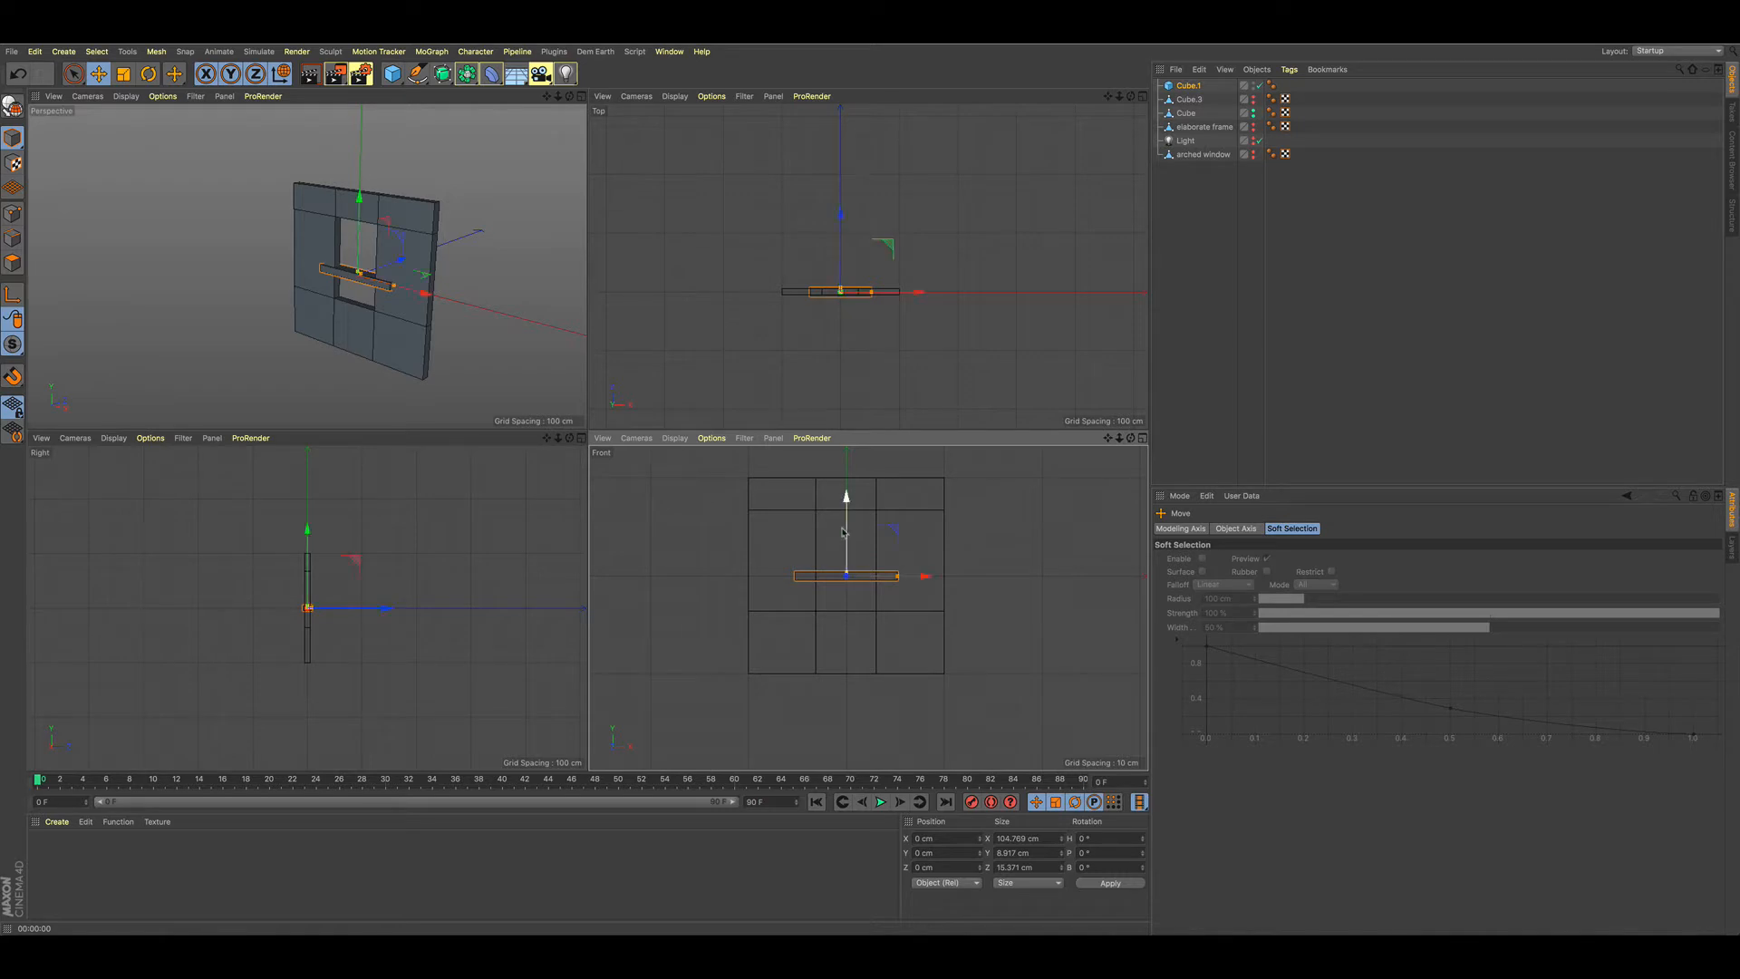
drag(847, 574, 848, 508)
scroll(849, 504, up, 3)
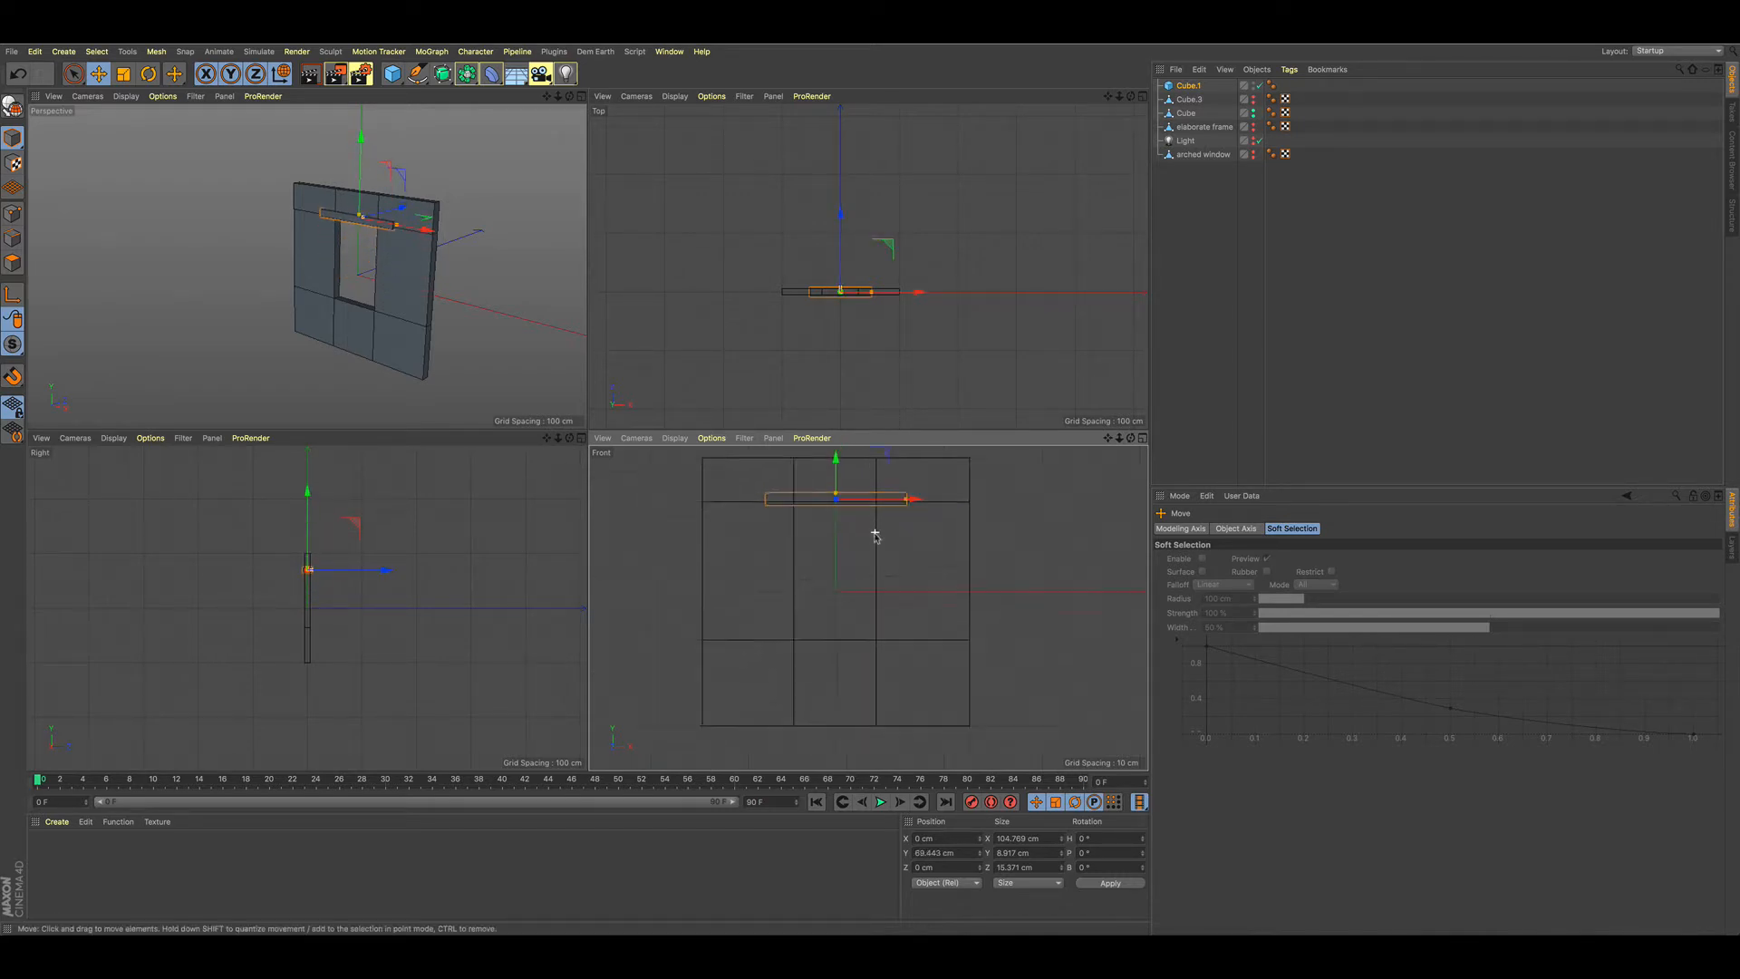
middle_drag(845, 512, 876, 600)
scroll(872, 585, up, 4)
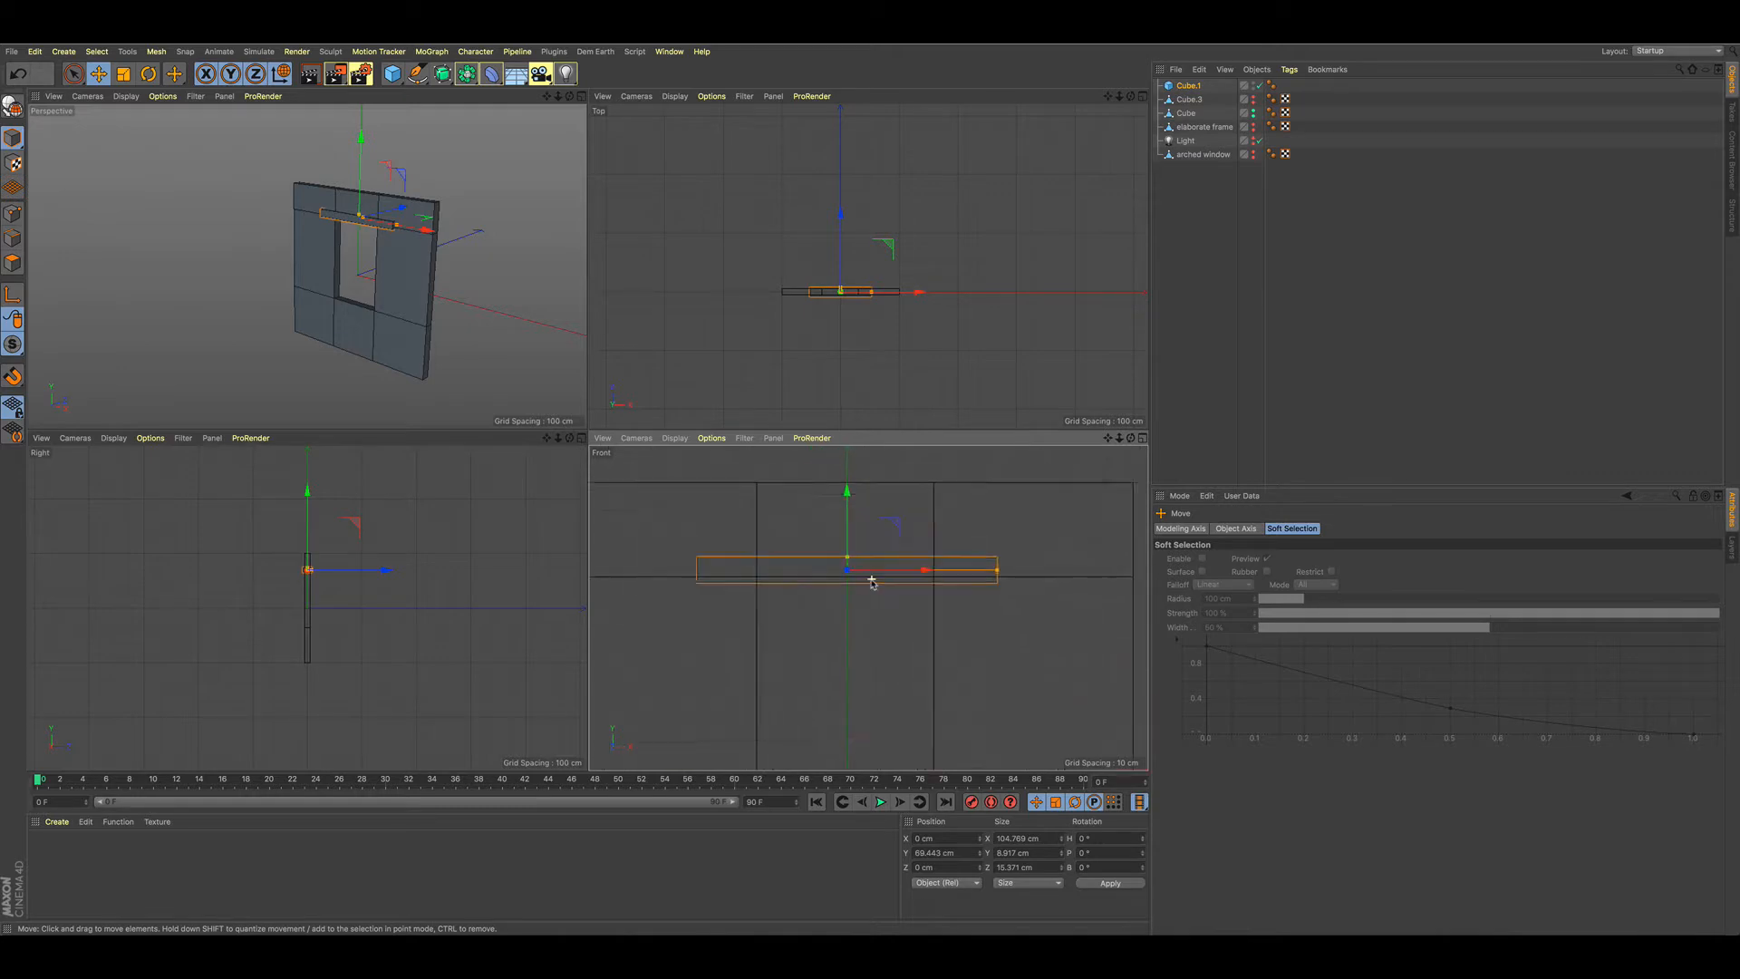
drag(837, 490, 836, 486)
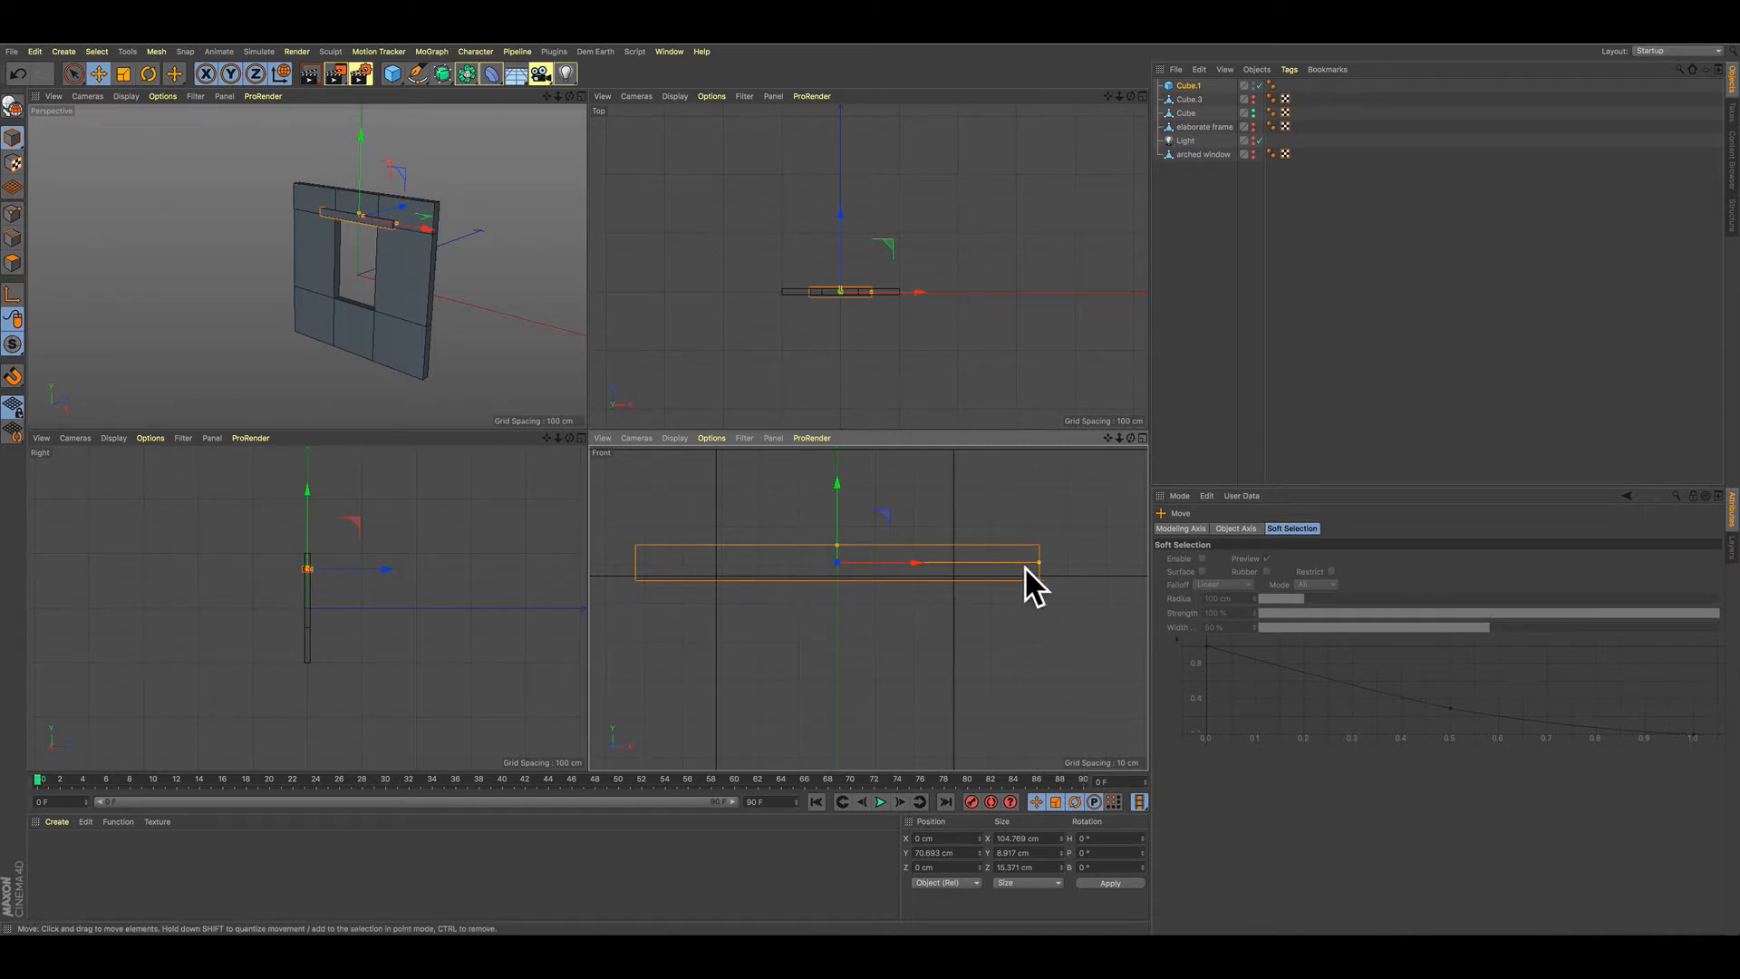
drag(1042, 567, 993, 585)
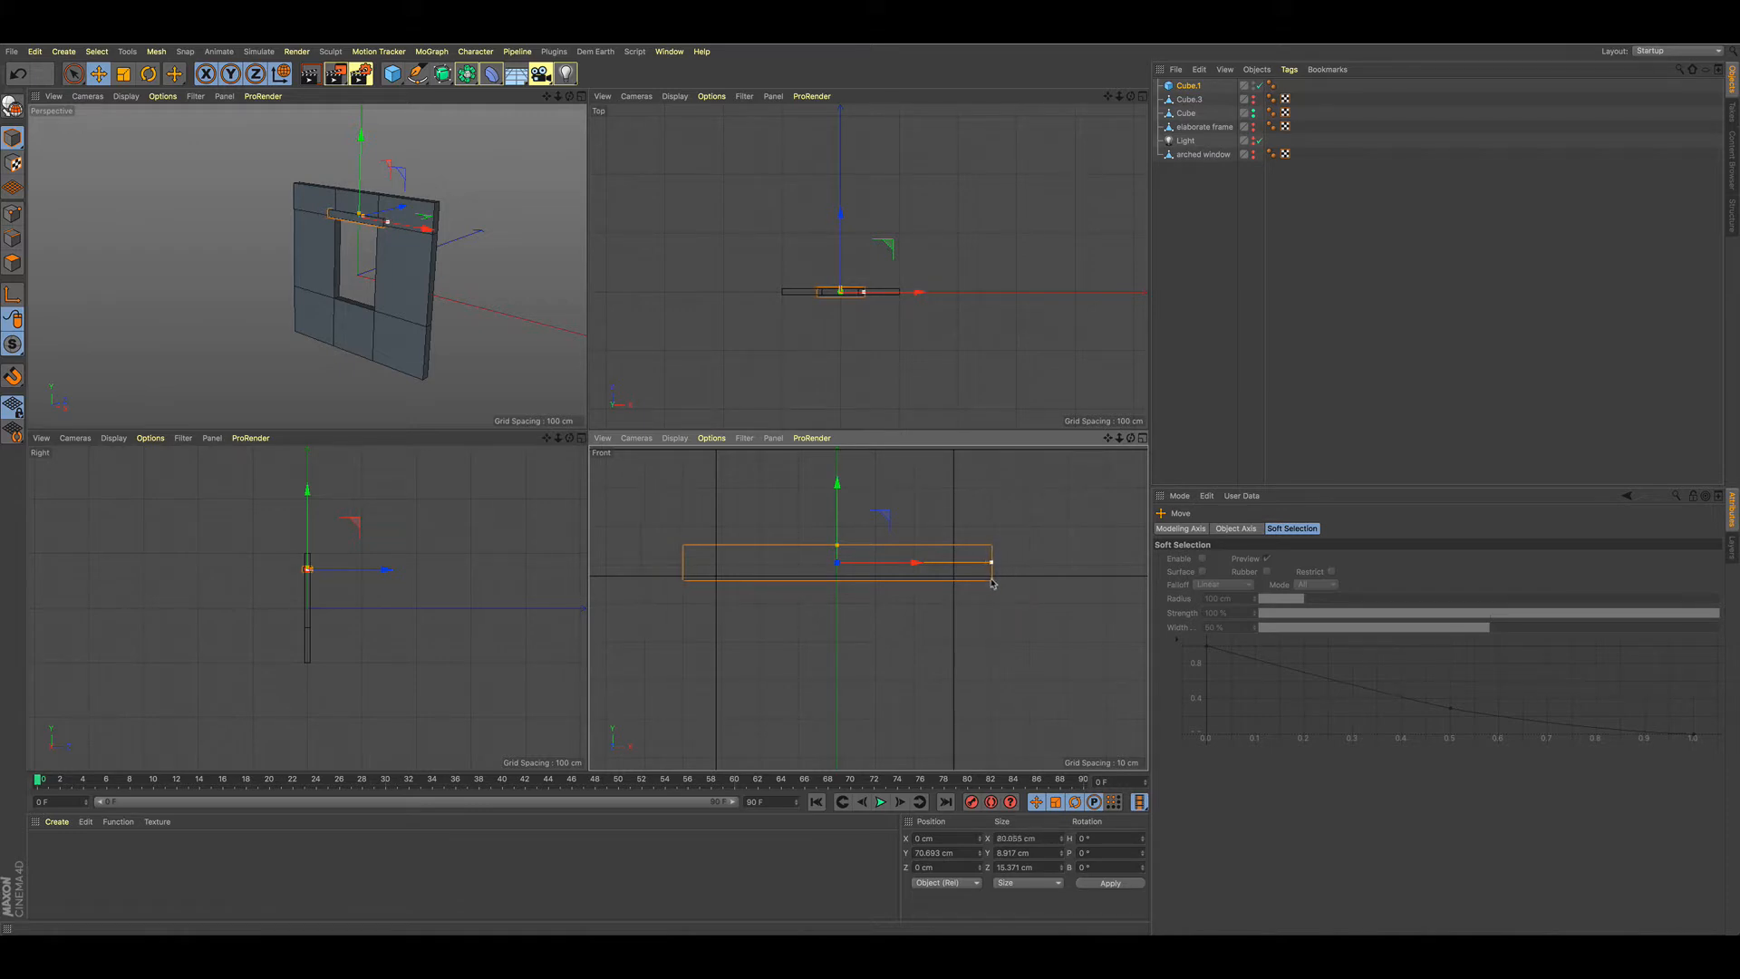
- Duplicate the bar downward, rotate the copy to -90° and place it along the opening's left edge at X about -35 cm
scroll(992, 583, down, 4)
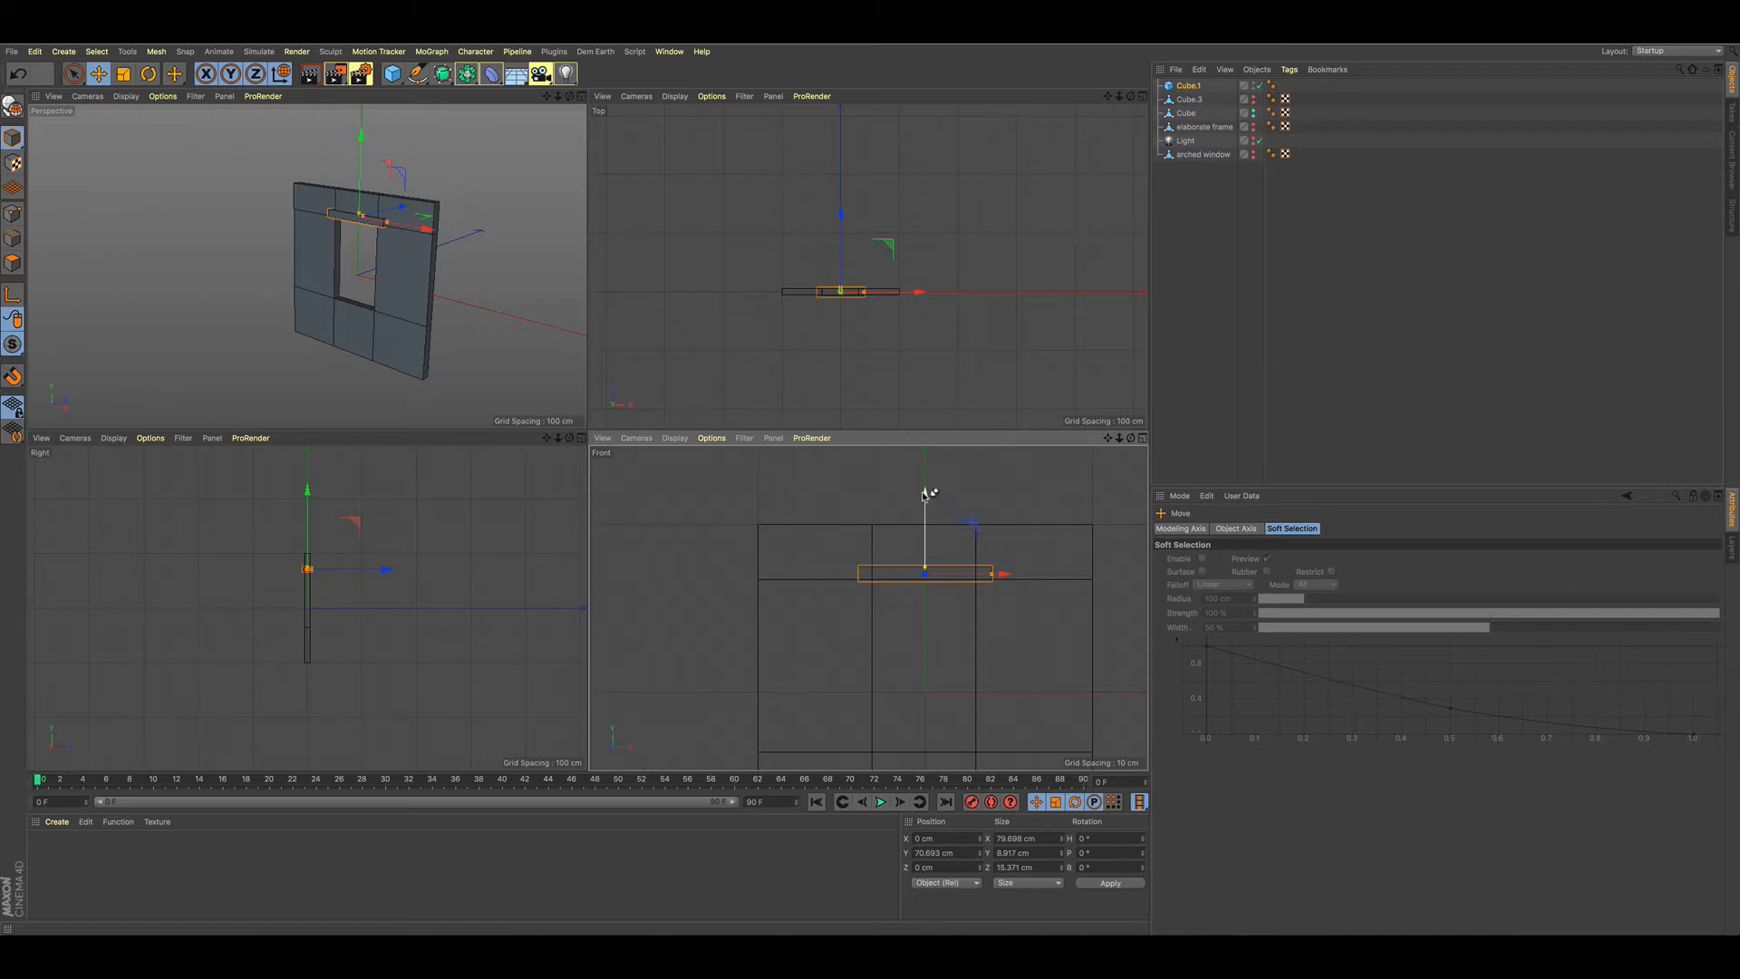
ctrl+drag(925, 494, 925, 590)
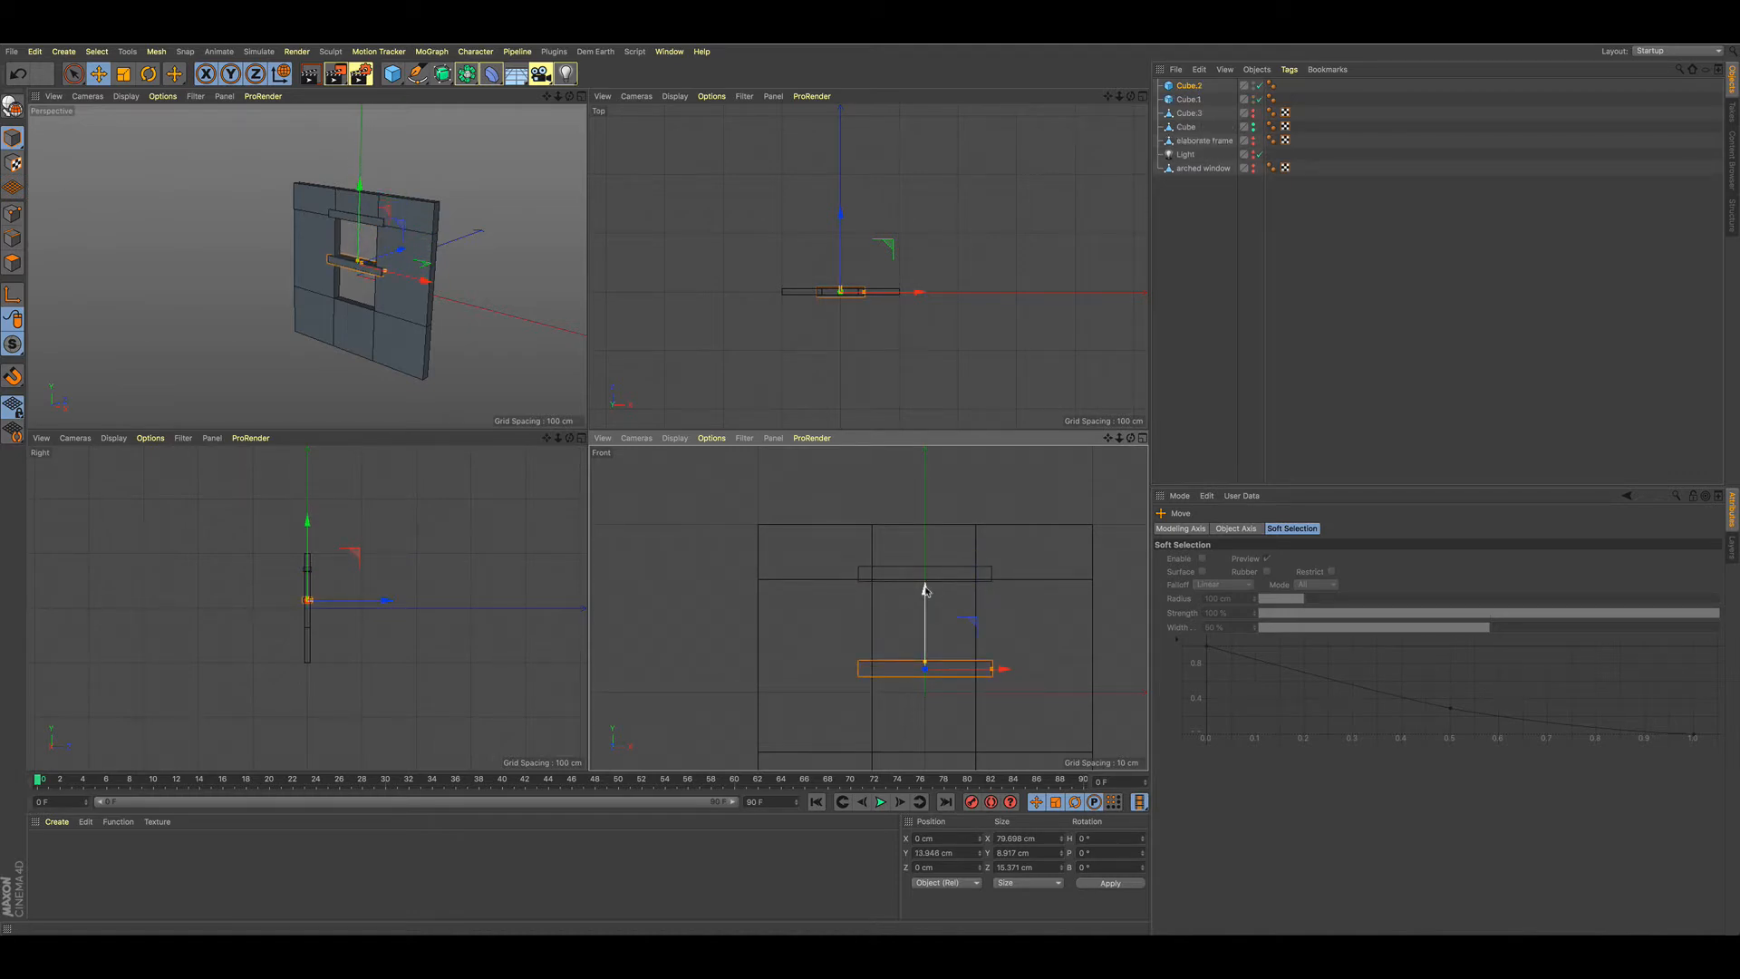
key(r)
drag(893, 638, 937, 671)
key(e)
scroll(905, 640, up, 5)
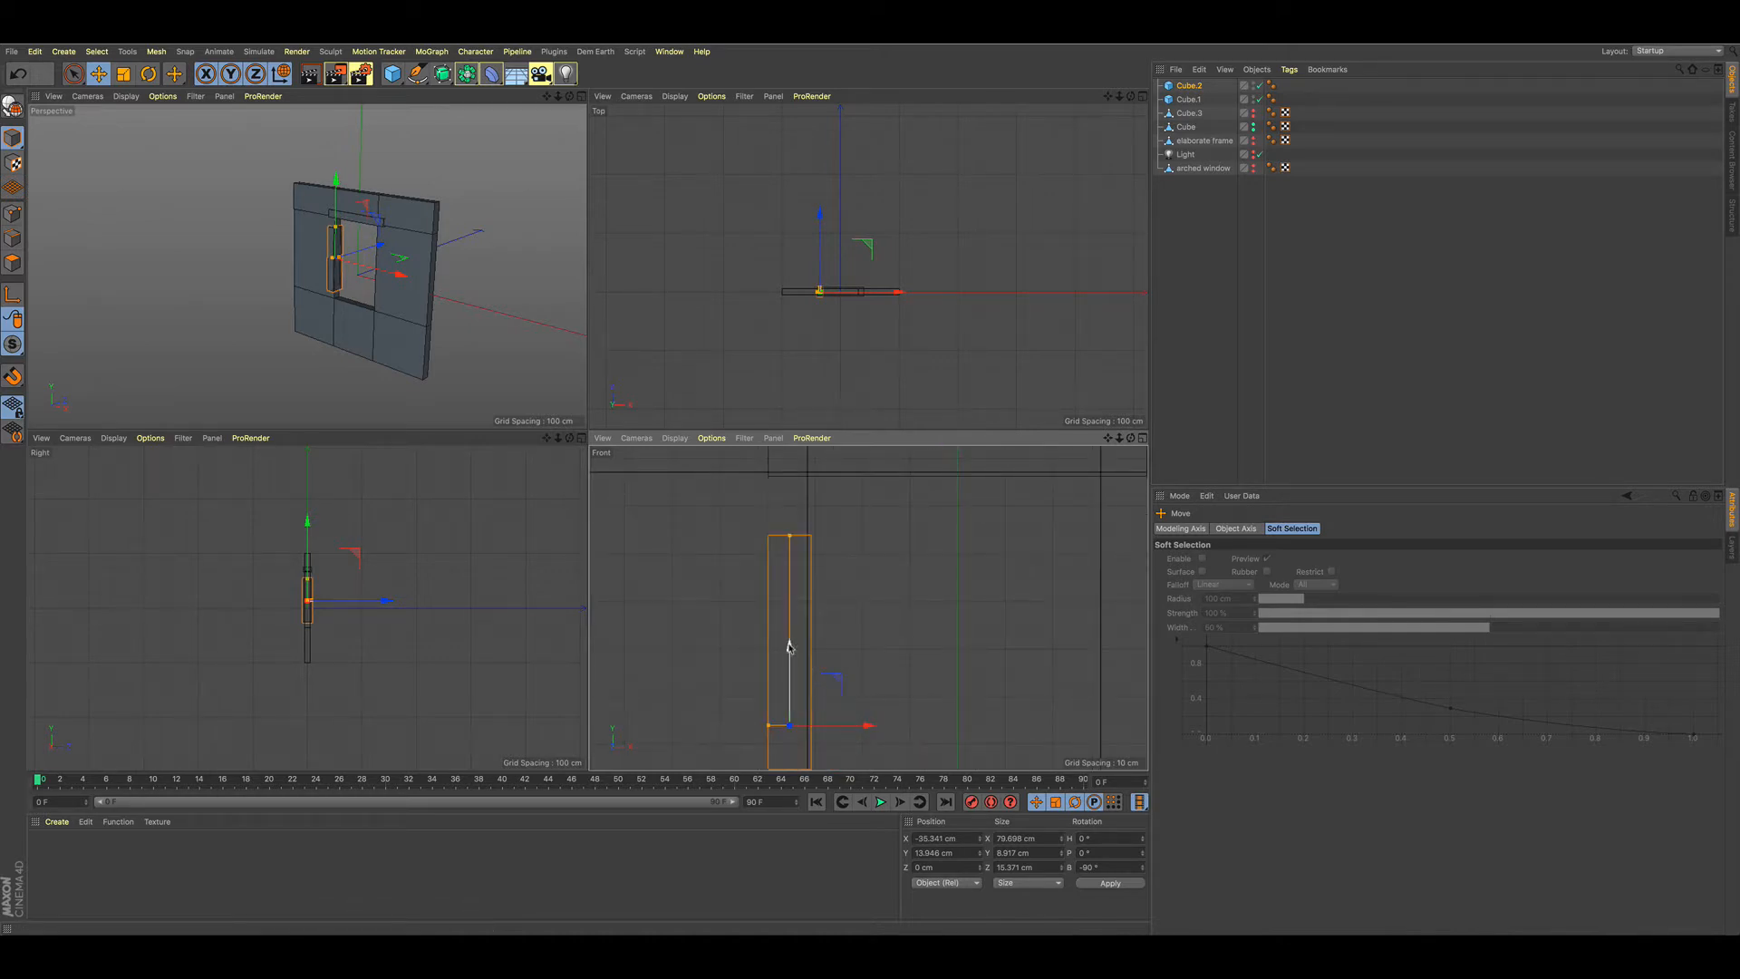
- Lengthen the left vertical bar to about 106 cm and duplicate it to the opening's right edge at X about 34 cm
scroll(840, 550, down, 4)
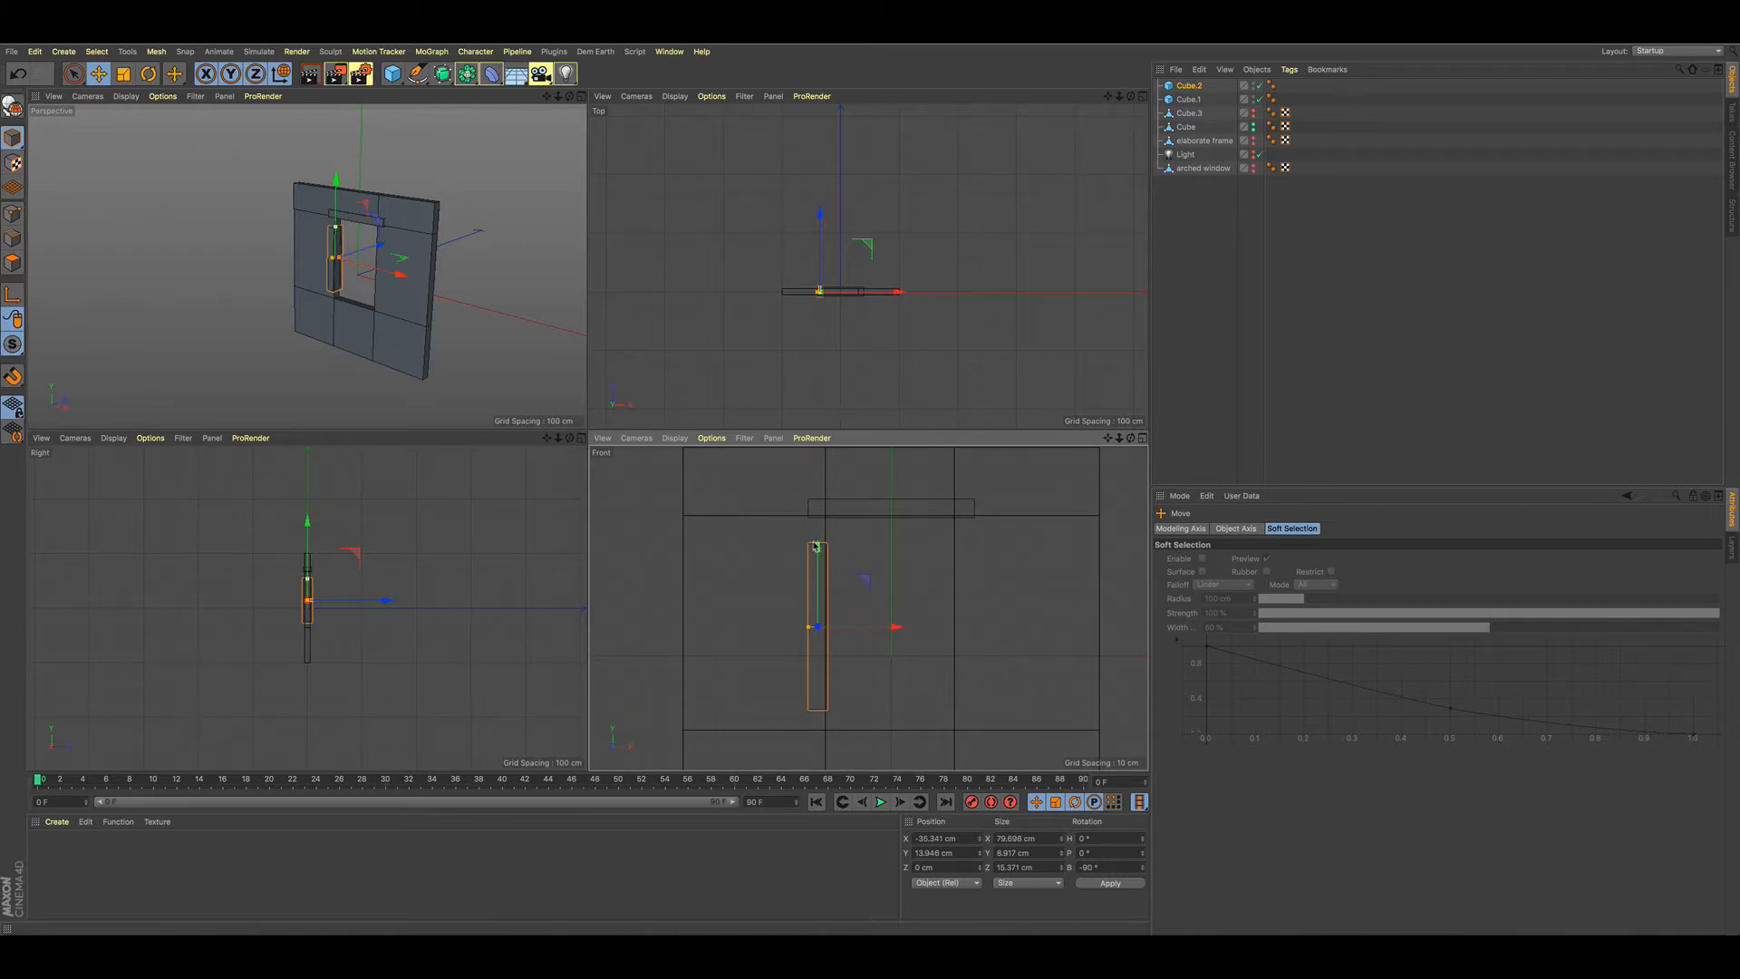
drag(816, 547, 828, 521)
click(812, 629)
drag(890, 627, 1039, 627)
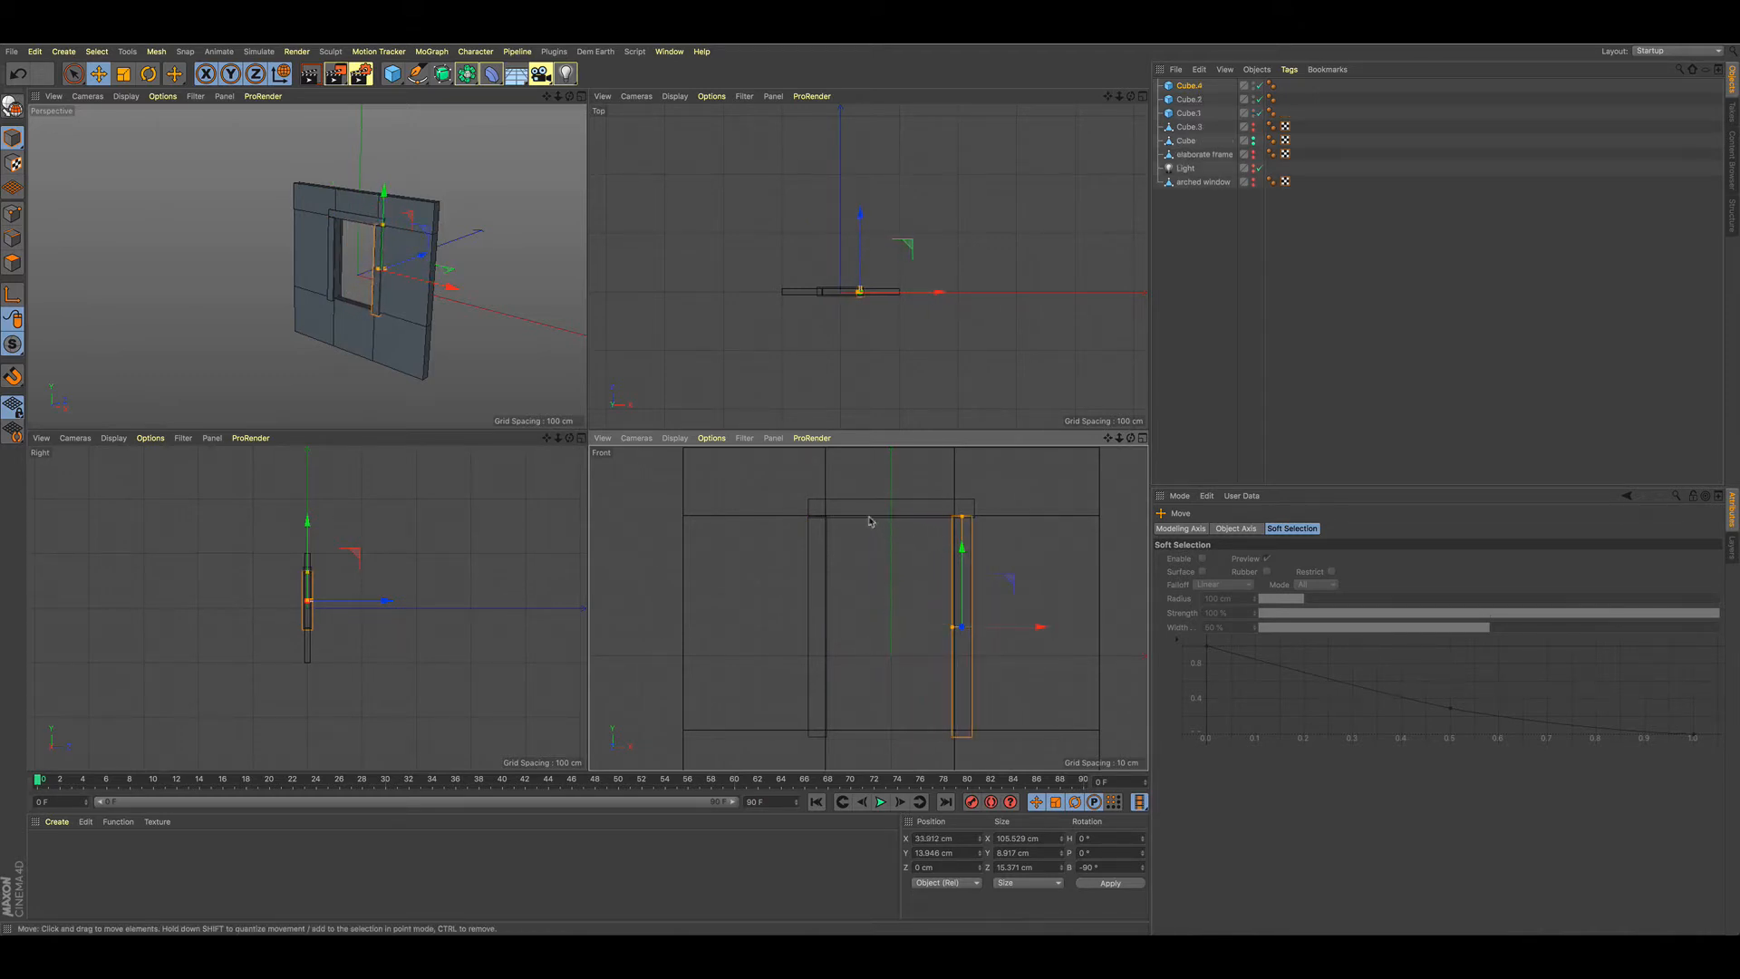
- Duplicate the top bar down to the opening's lower edge at Y about -39 cm
click(875, 505)
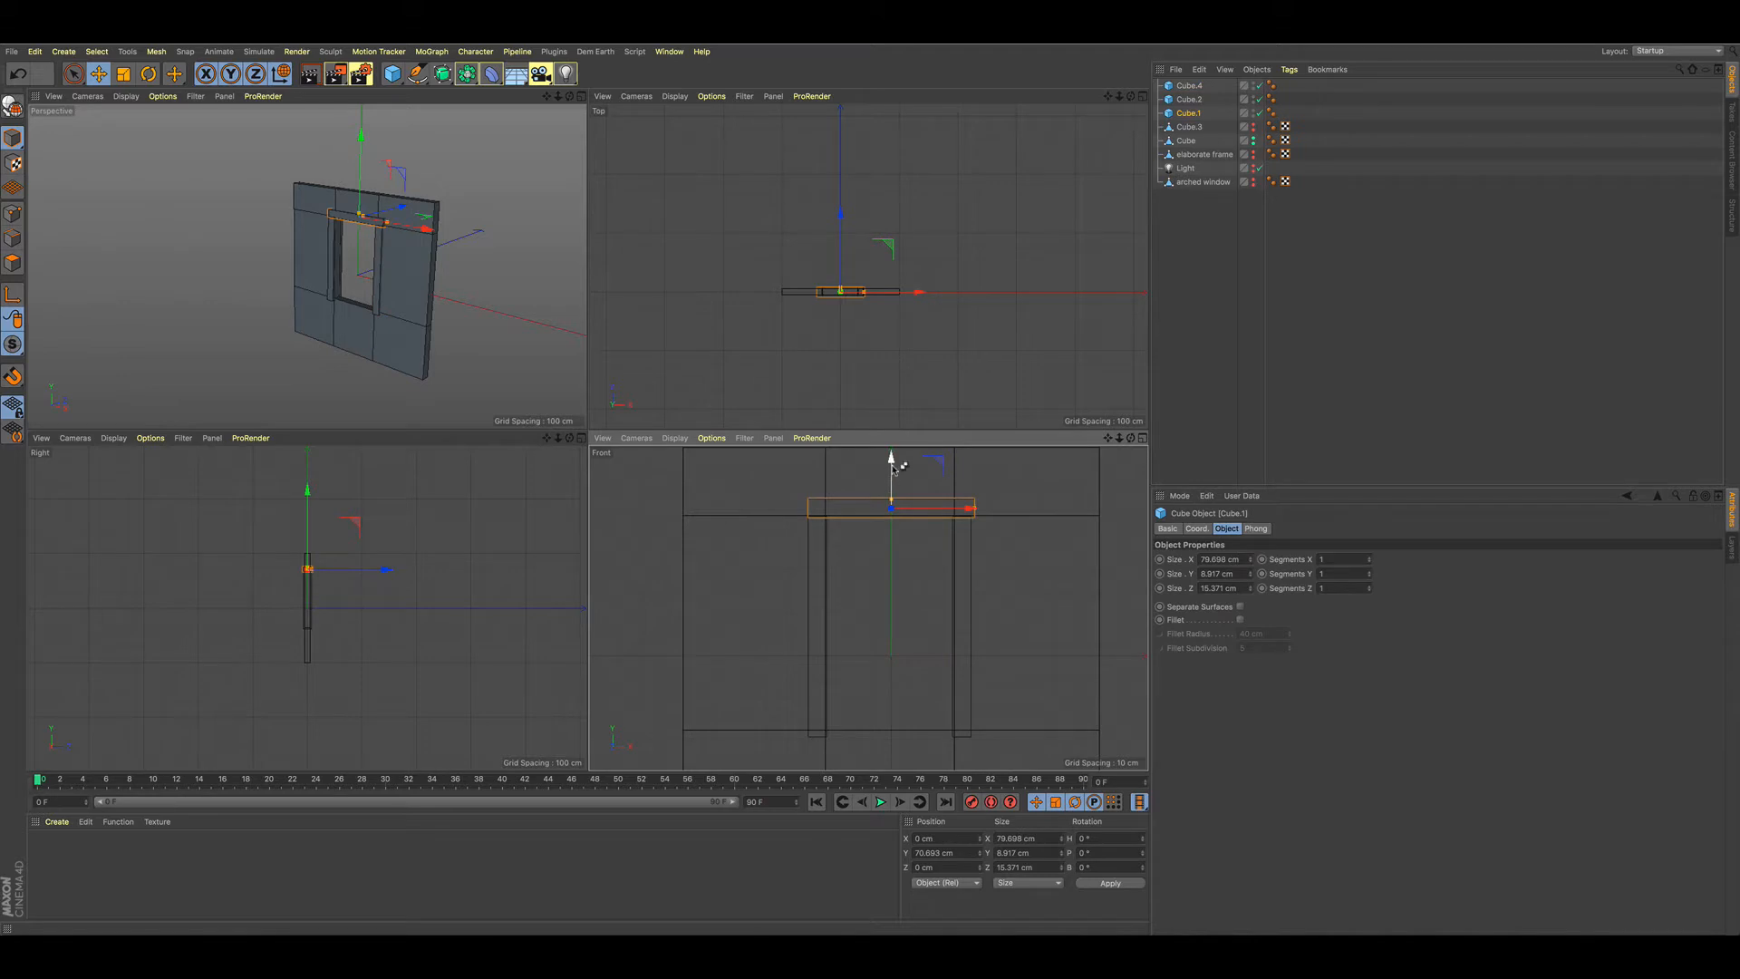
ctrl+drag(892, 461, 891, 690)
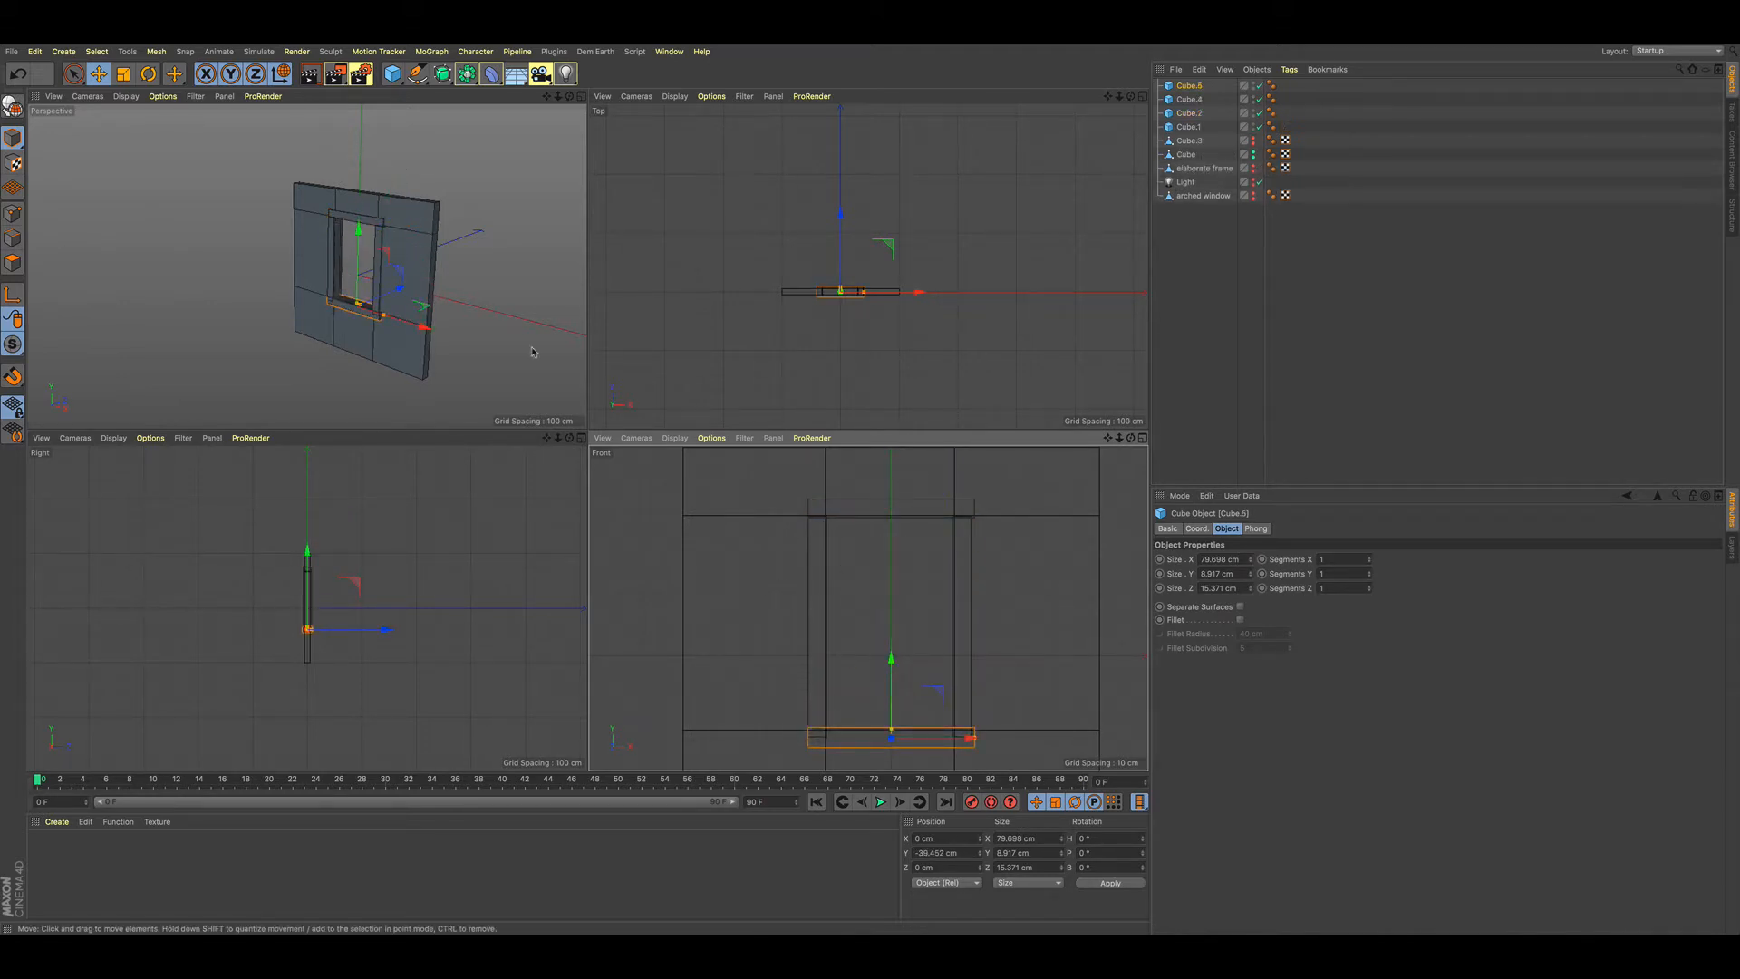
scroll(370, 232, up, 5)
ctrl+drag(390, 247, 333, 263)
key(super+z)
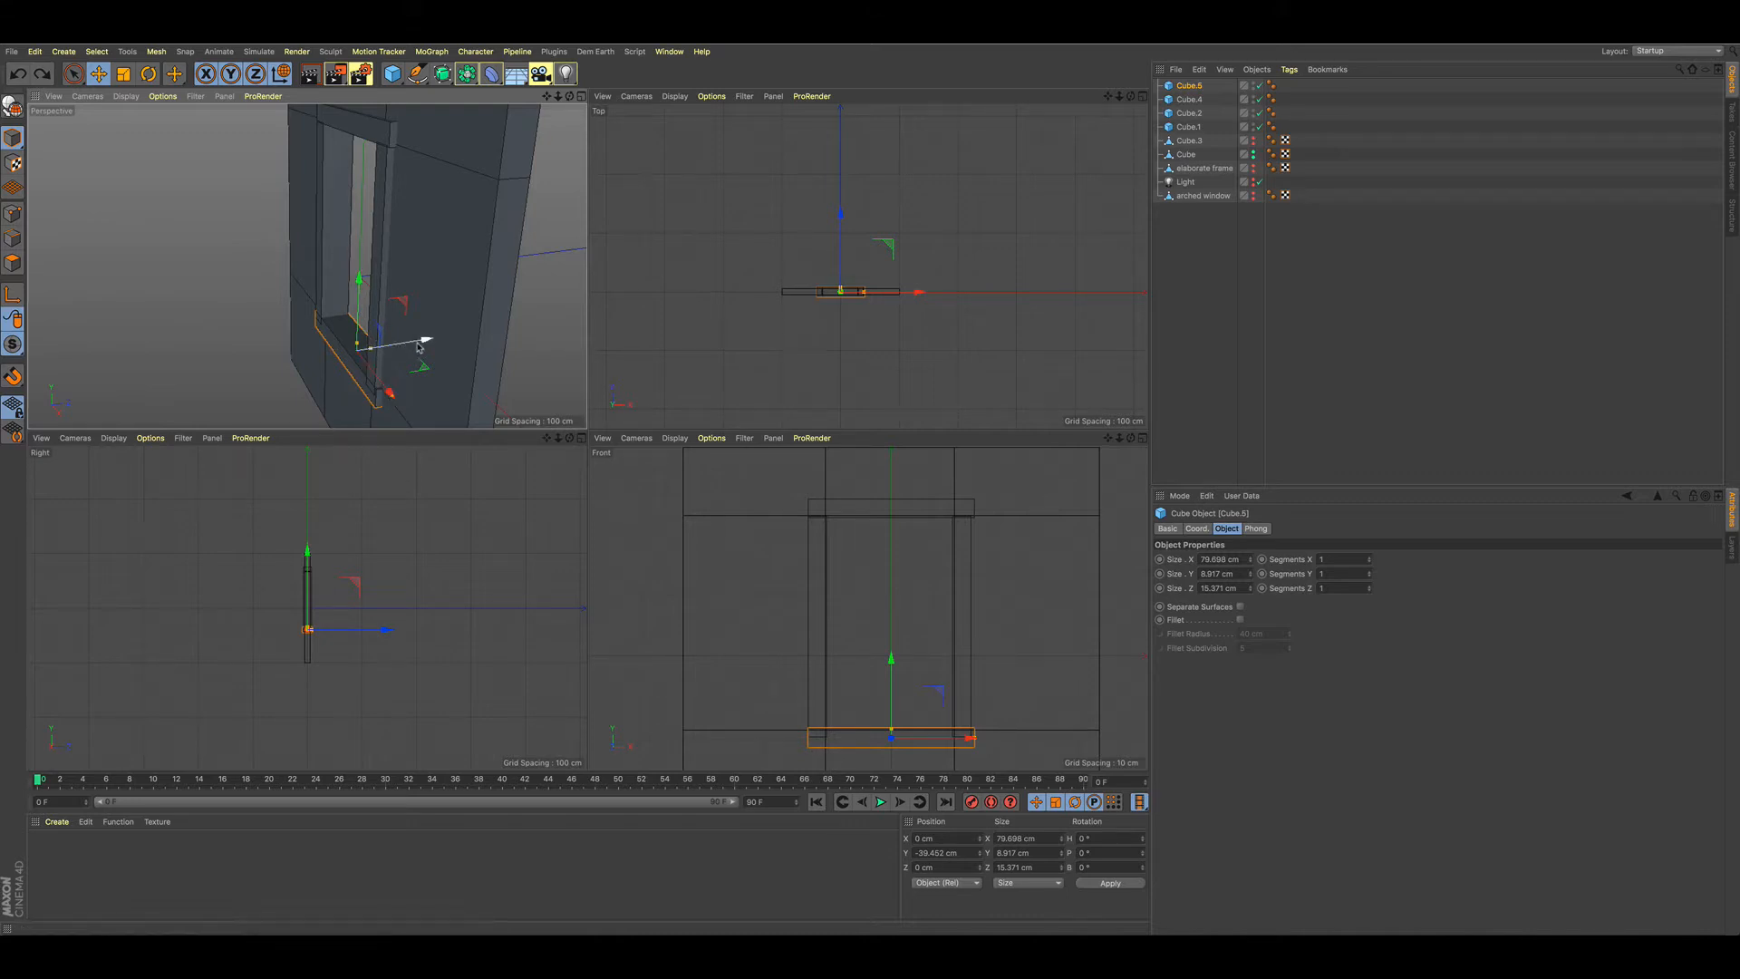
- Adjust the bottom bar's depth position against the side bars to Z about 0.4 cm
drag(419, 347, 372, 330)
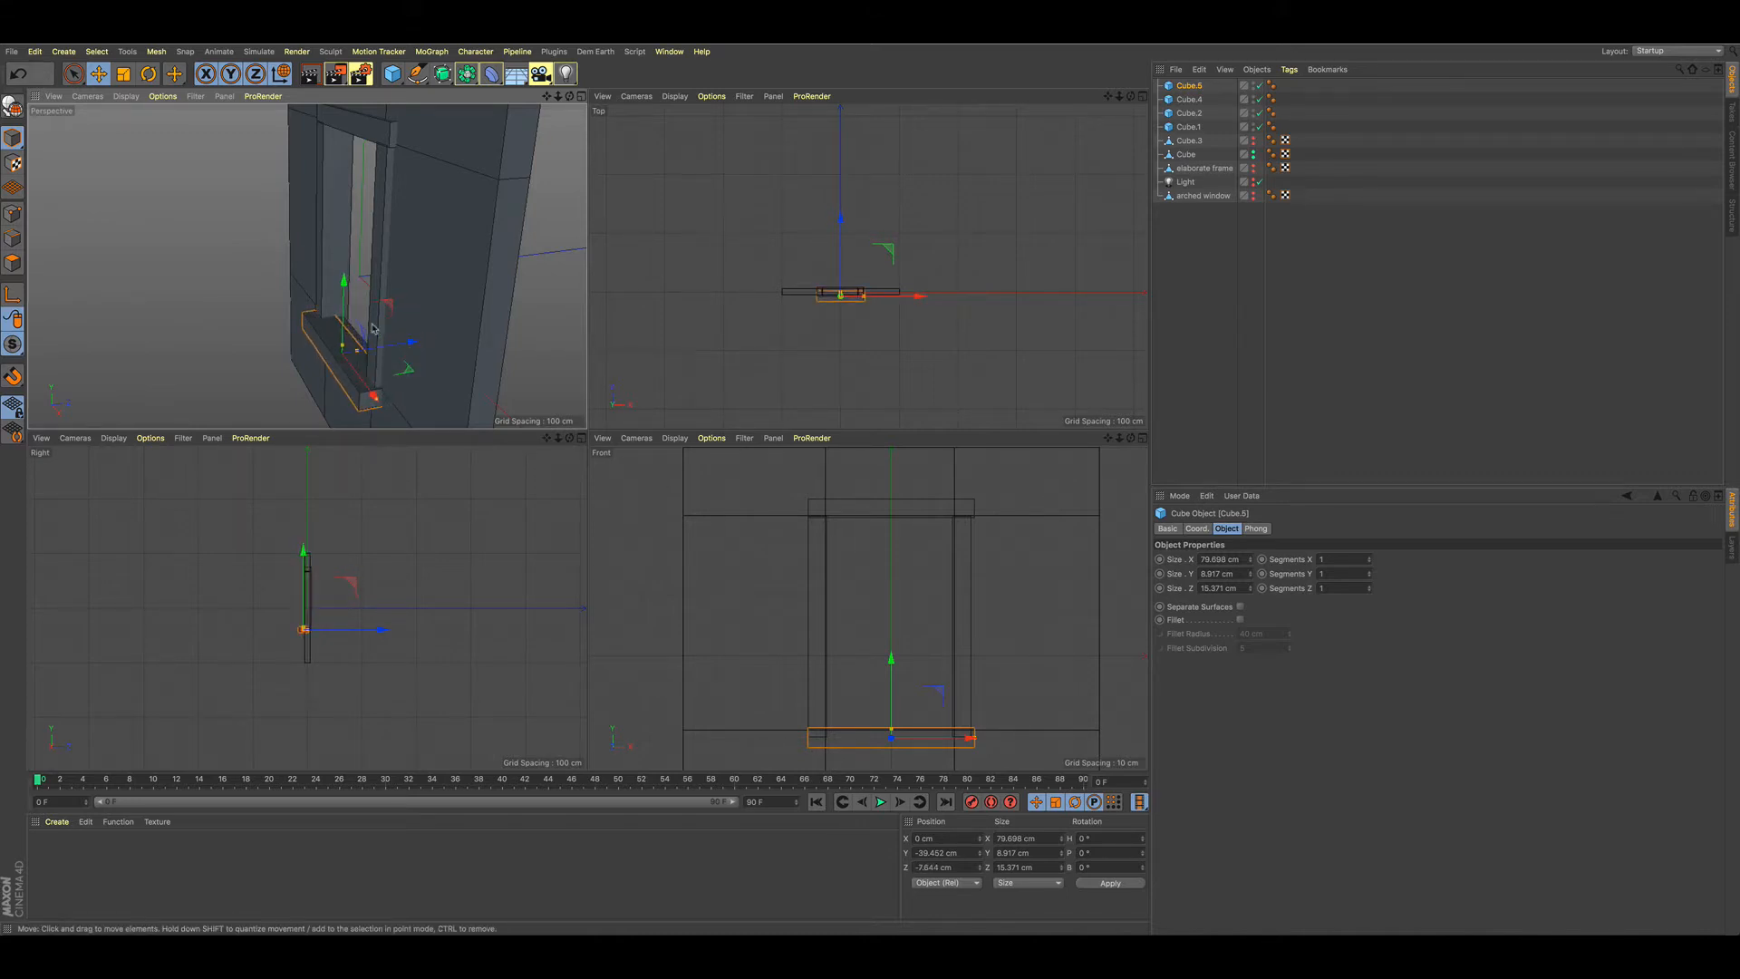
key(super+z)
key(super+shift+z)
scroll(290, 279, up, 6)
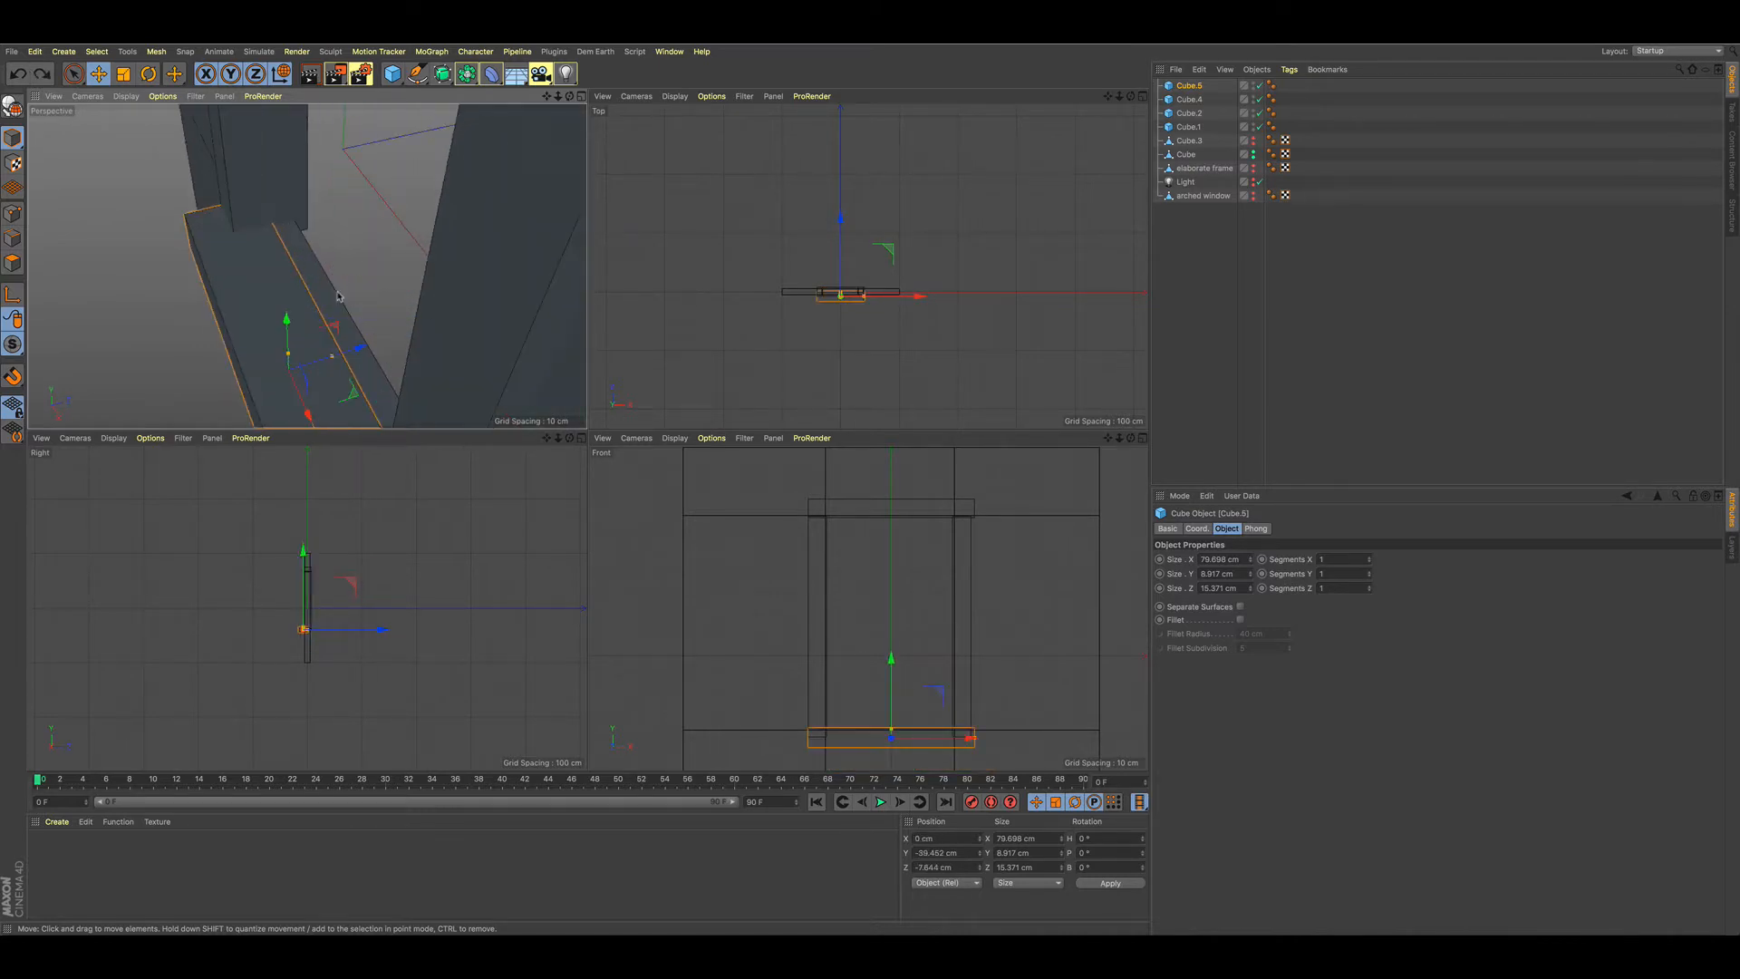
alt+drag(337, 281, 406, 300)
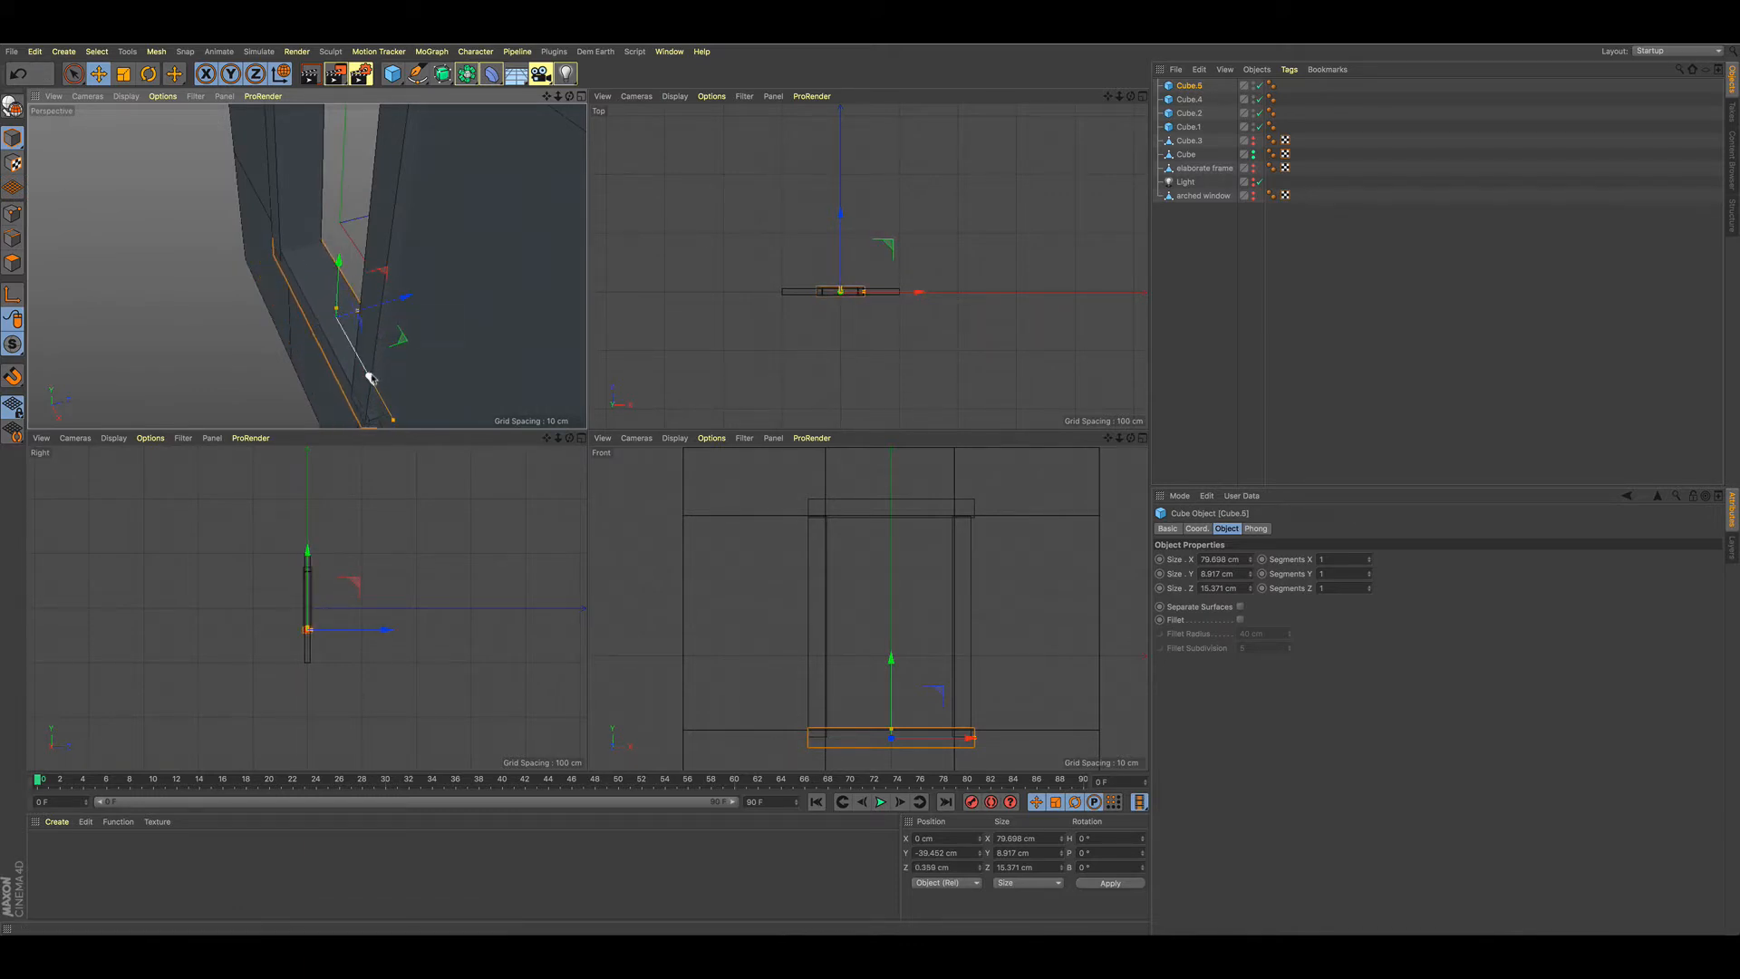
scroll(392, 361, down, 8)
alt+drag(411, 359, 476, 275)
alt+middle_drag(424, 311, 456, 225)
scroll(467, 254, up, 1)
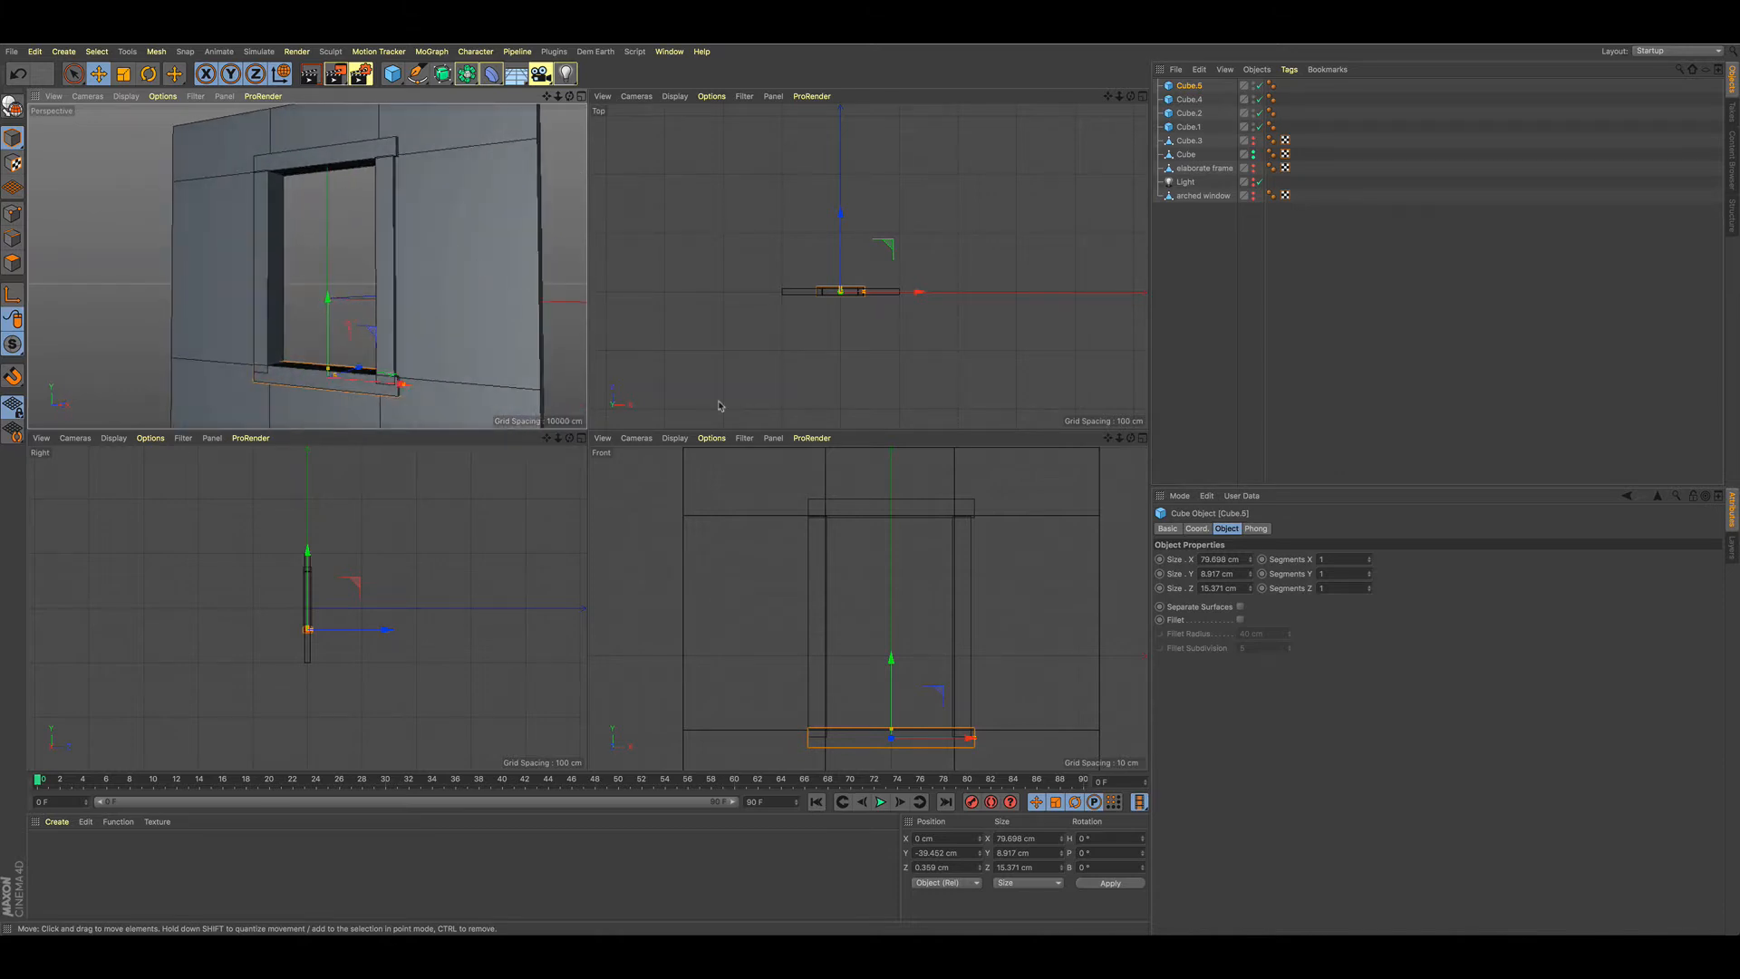
- Widen the top bar to about 86 cm and the bottom bar to about 103 cm so both overhang the side bars
click(967, 505)
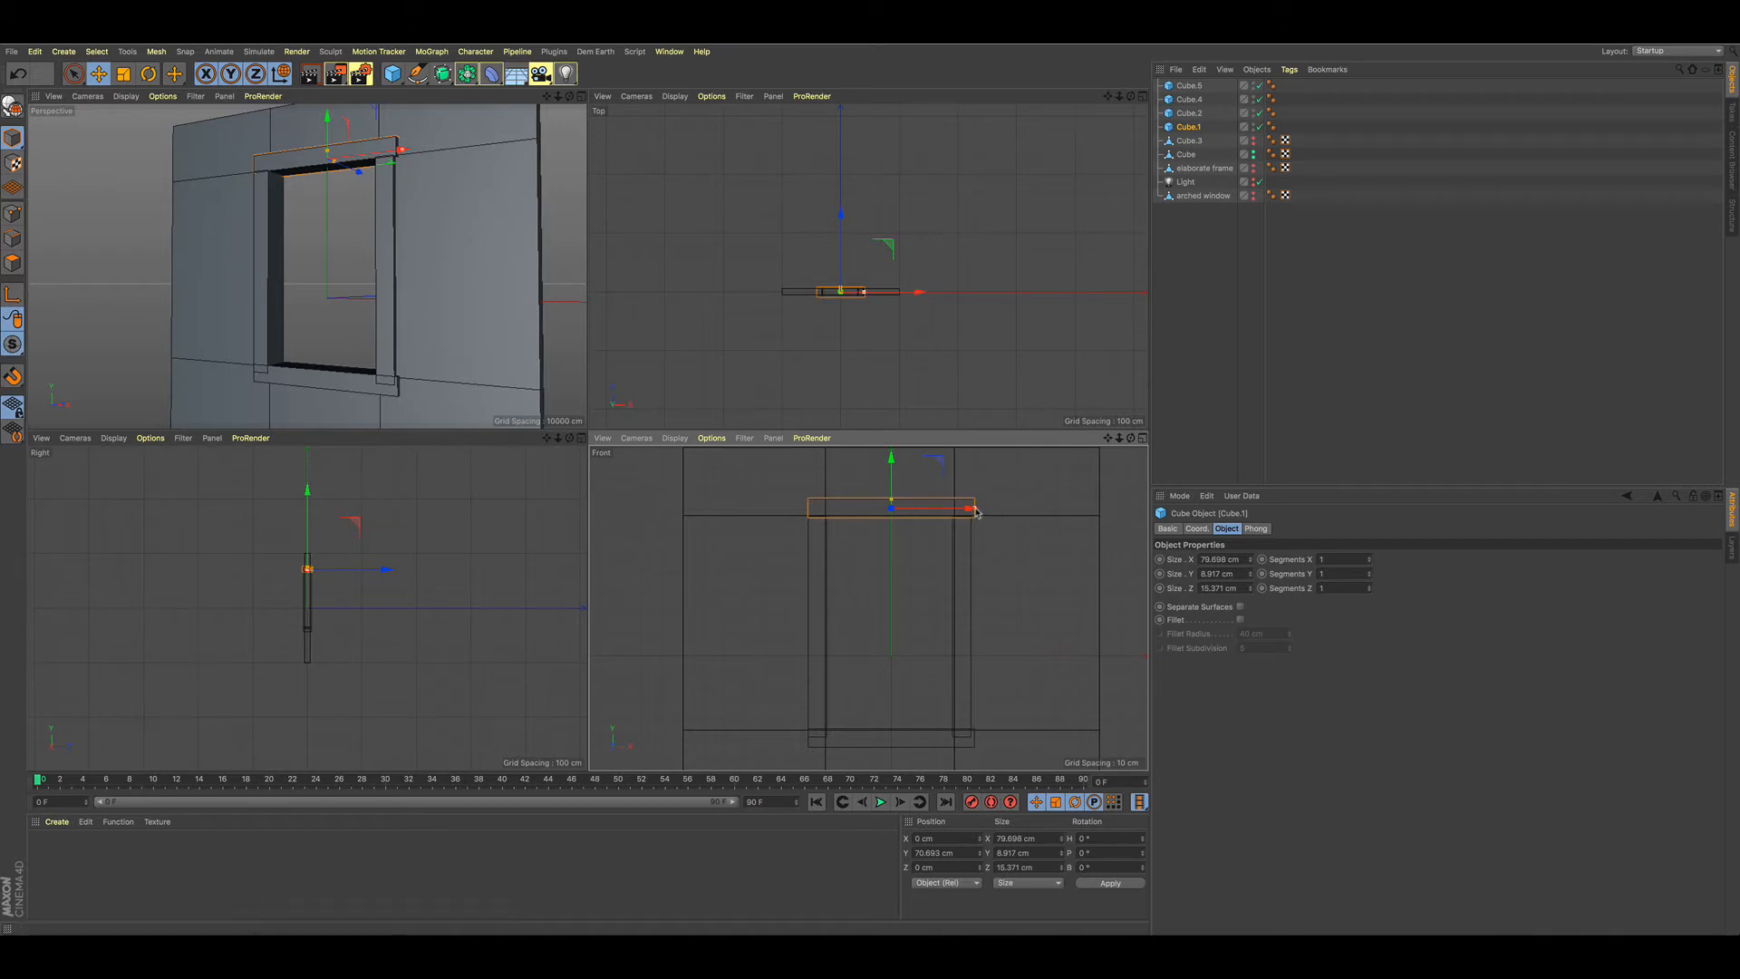
drag(976, 512, 965, 509)
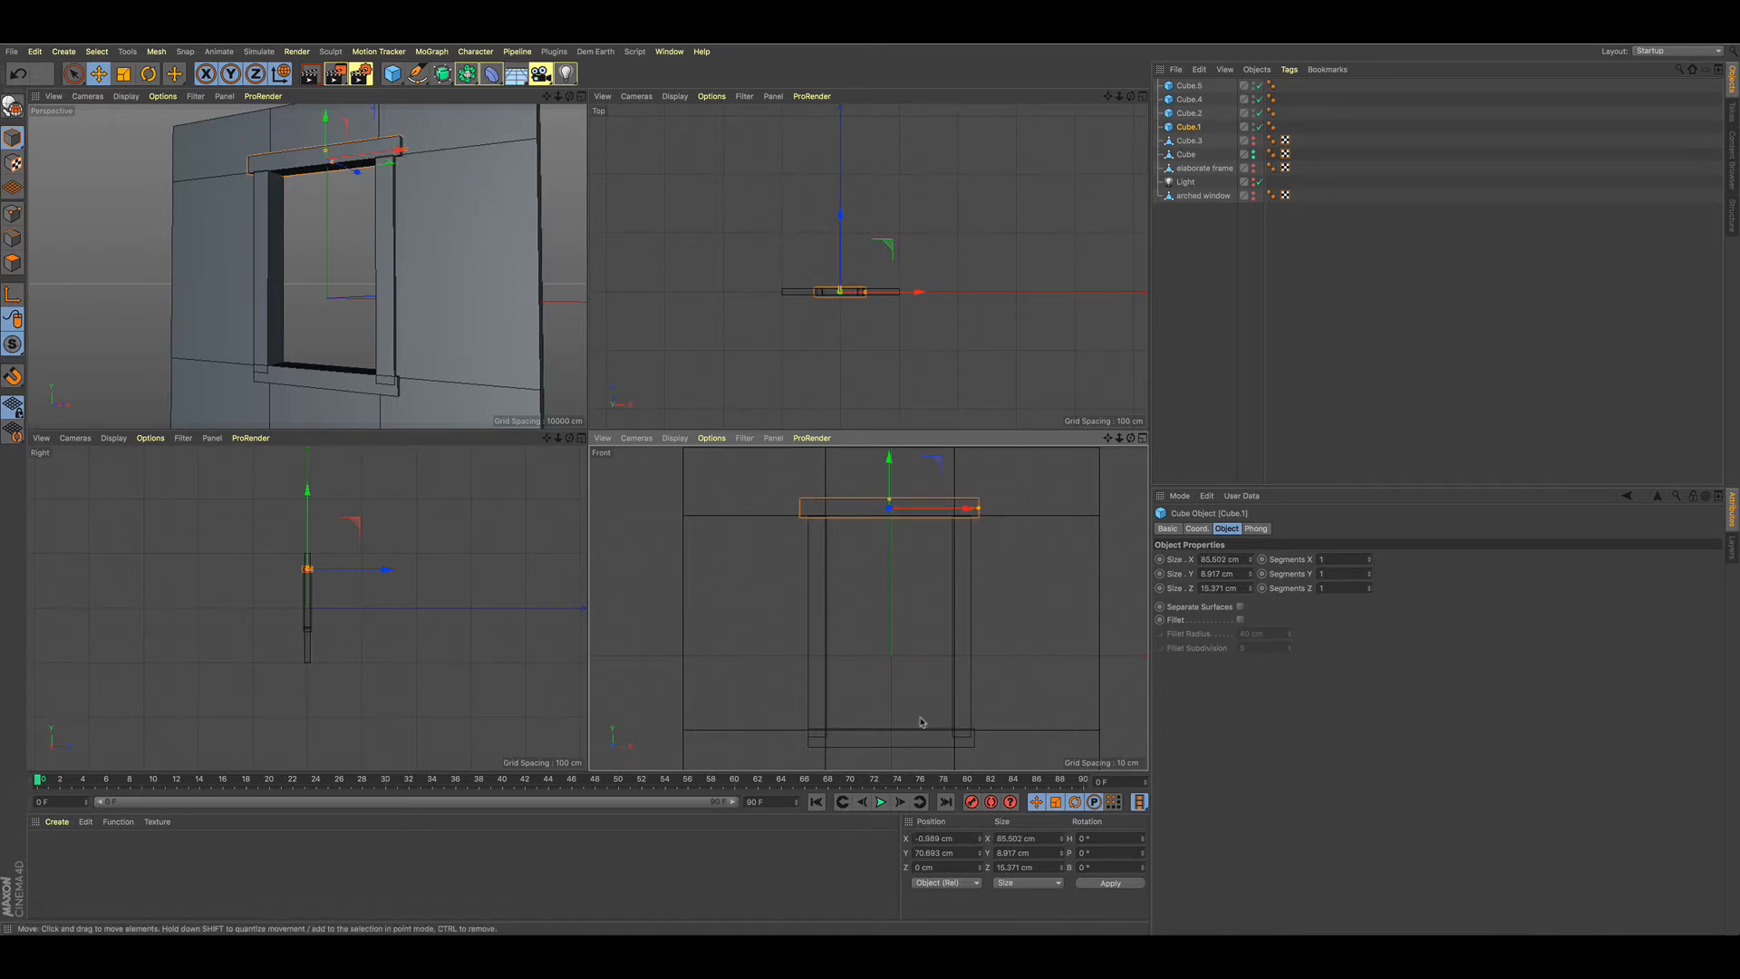
click(893, 749)
drag(972, 739, 1001, 744)
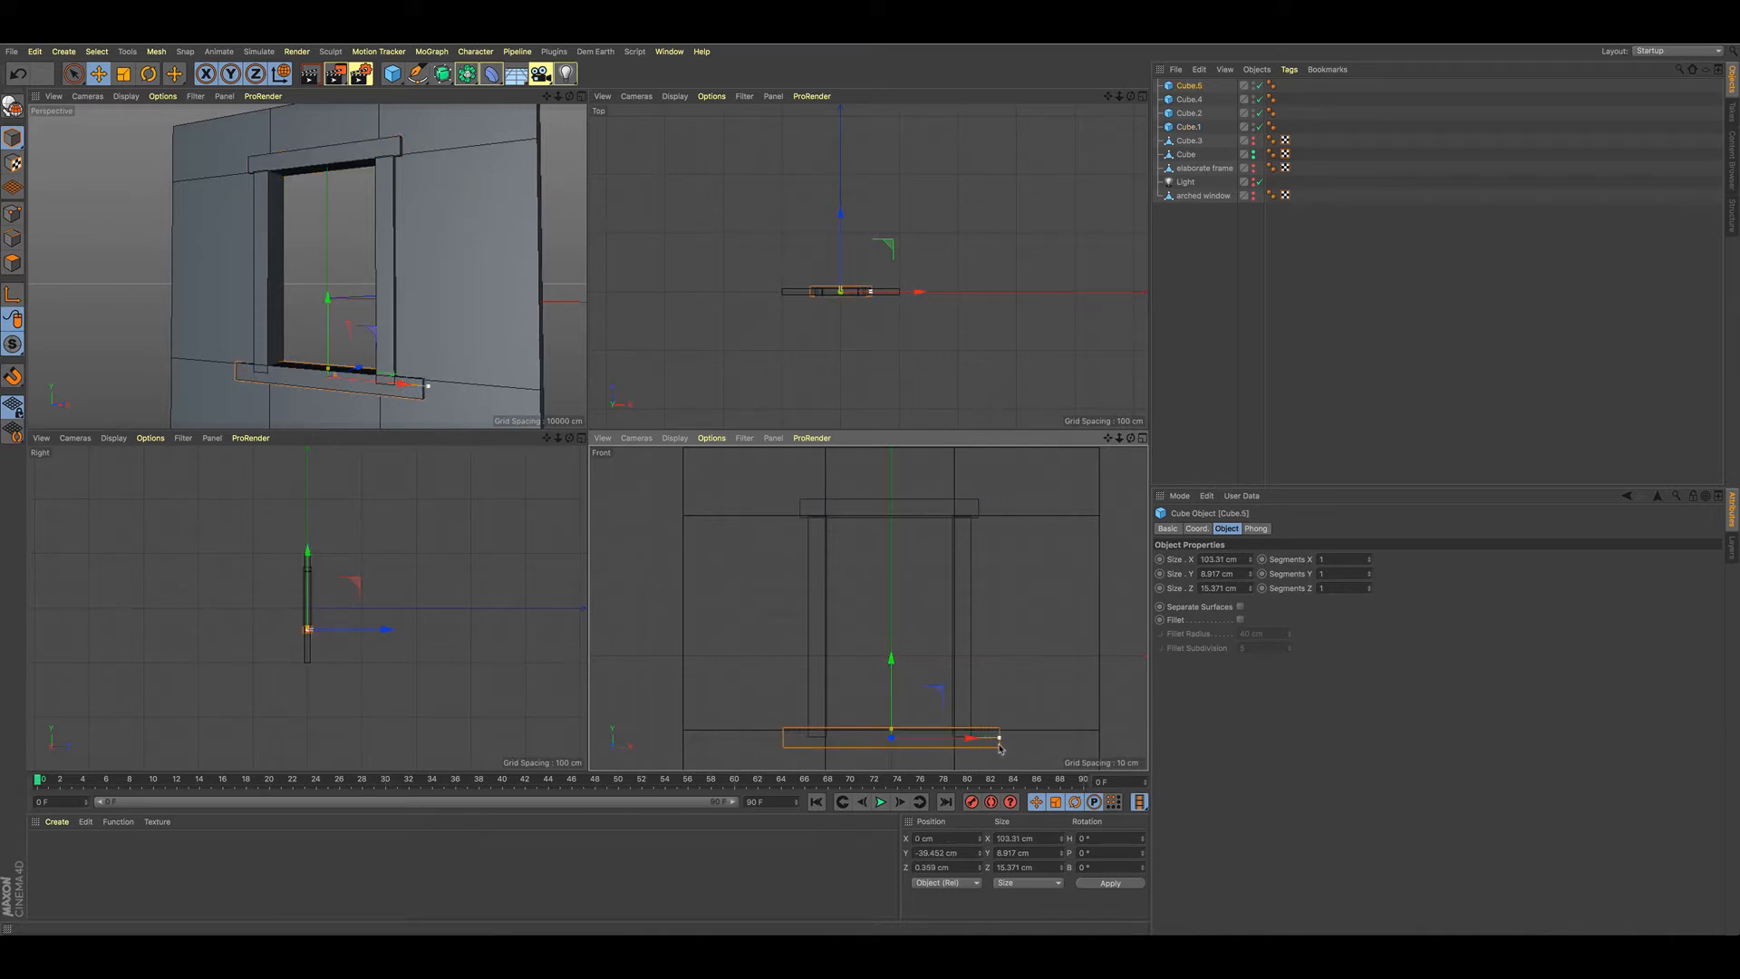
- Deepen the bottom bar to about 29 cm so it projects from the wall as a window sill
alt+drag(357, 322, 426, 328)
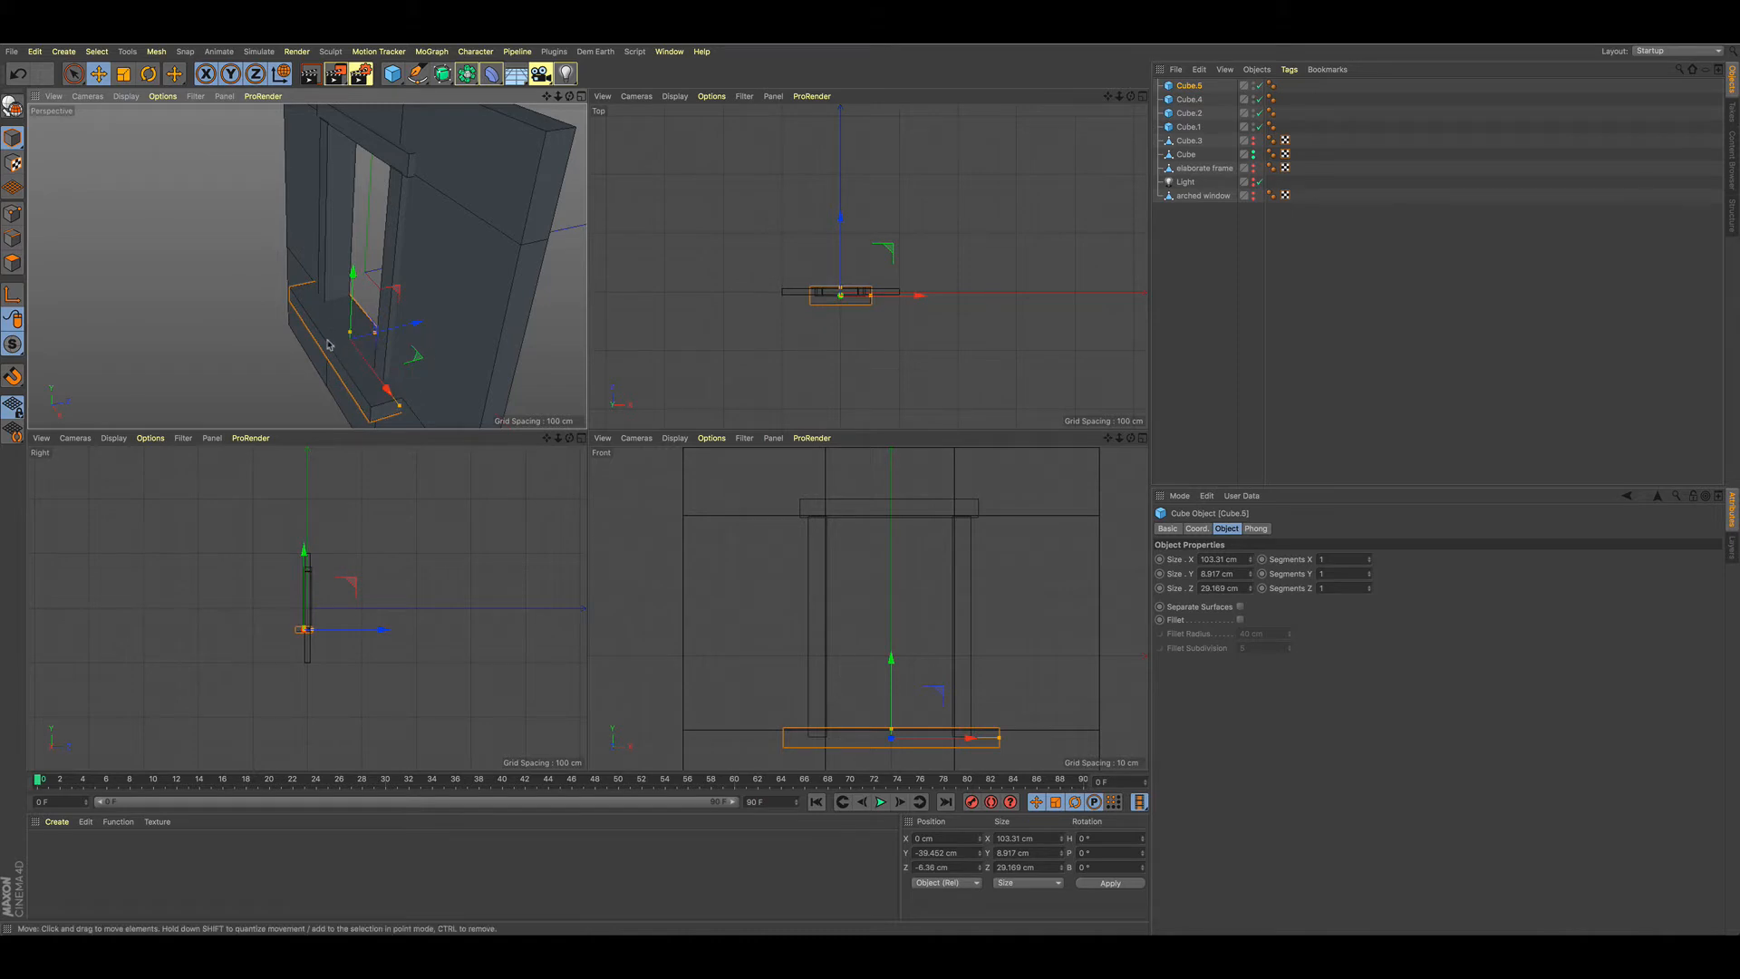
alt+drag(329, 361, 333, 334)
scroll(331, 340, up, 5)
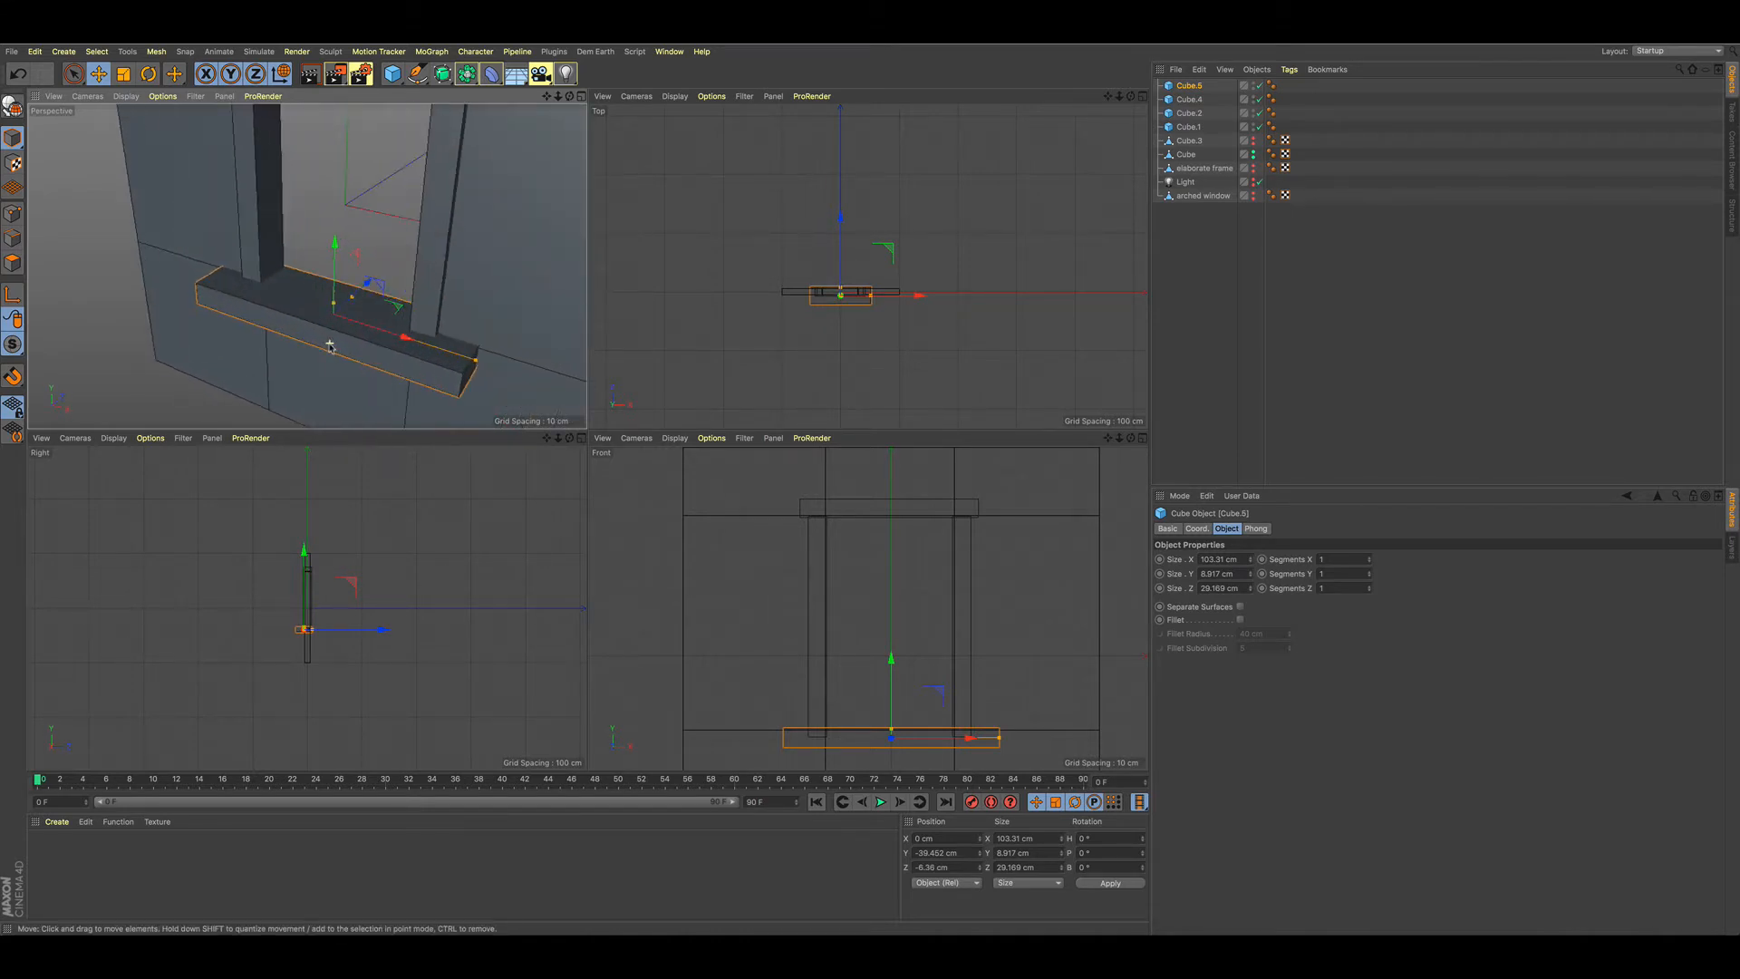
scroll(329, 347, down, 2)
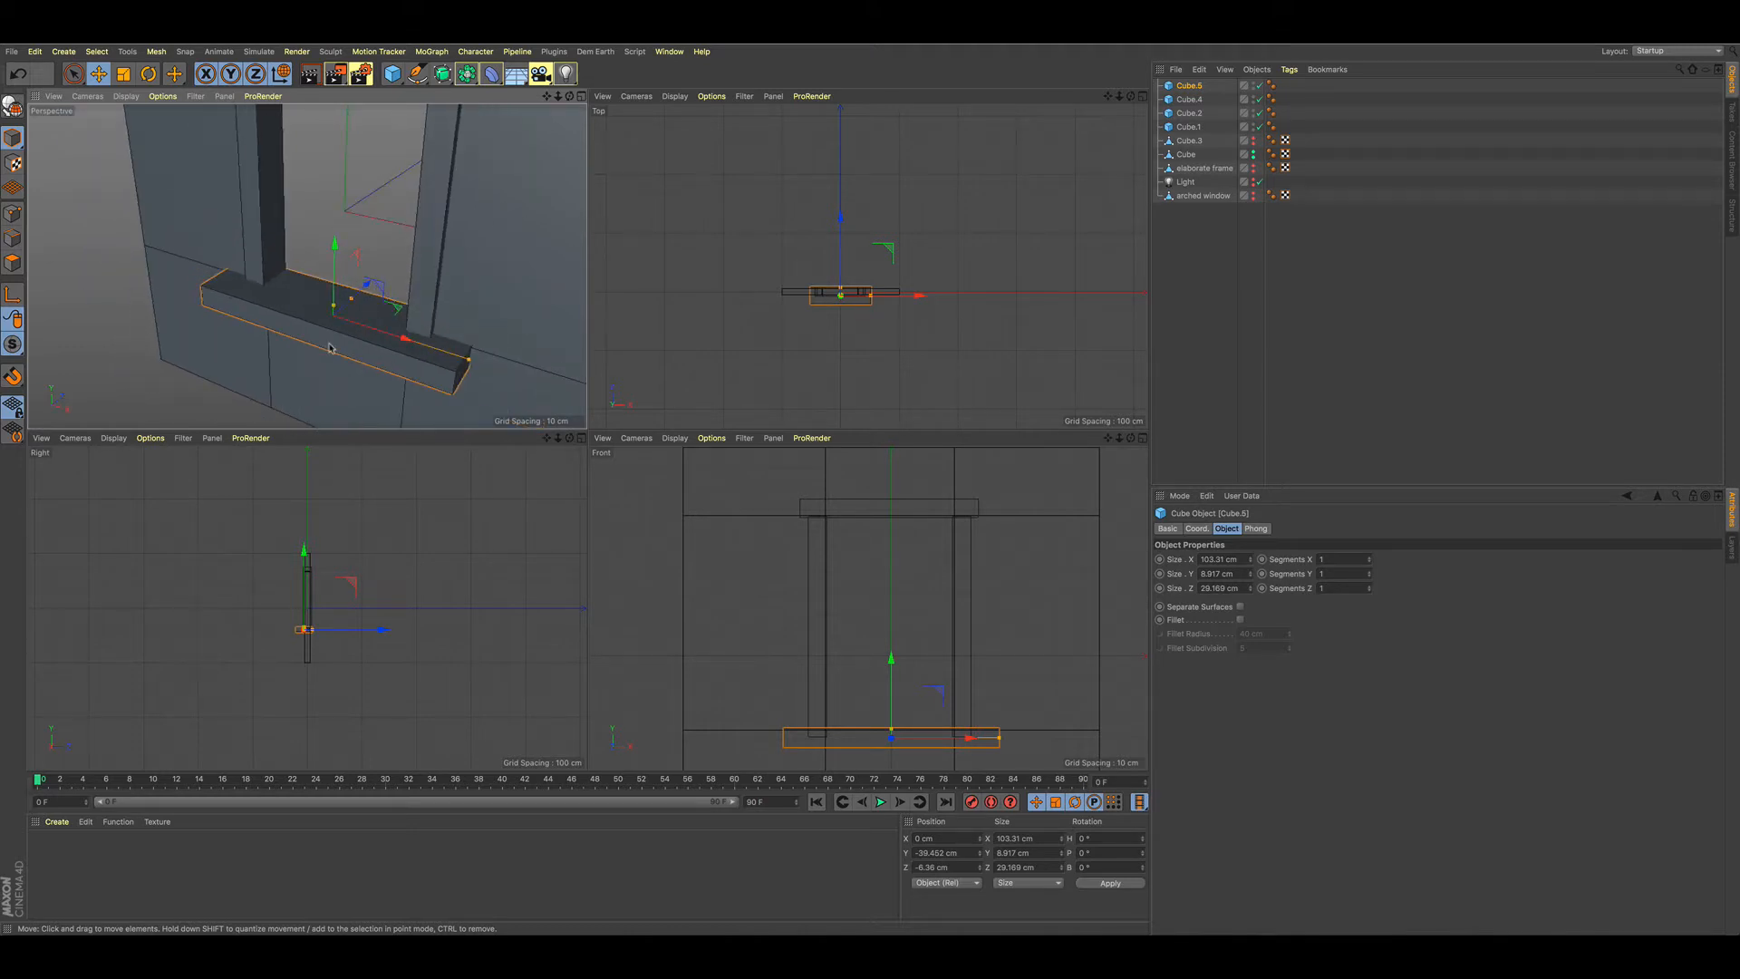
- Convert the sill bar into an editable polygon object and cut a lengthwise edge loop at about 57% of its depth
key(c)
key(k)
key(l)
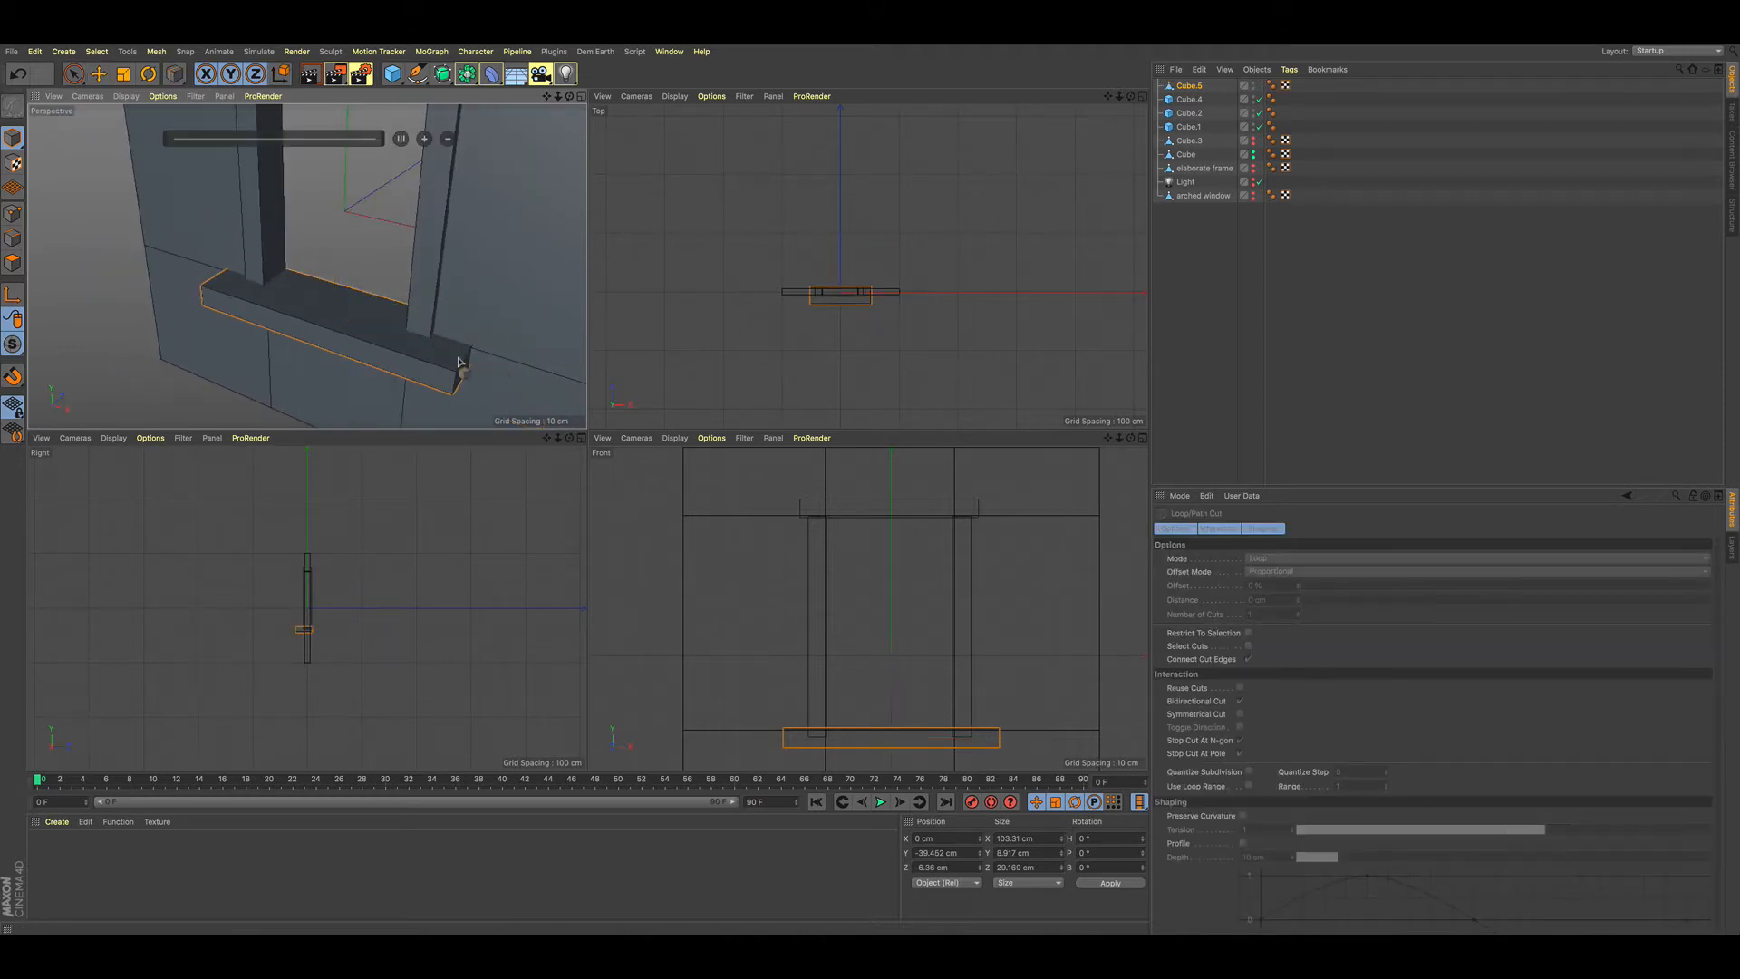
key(Return)
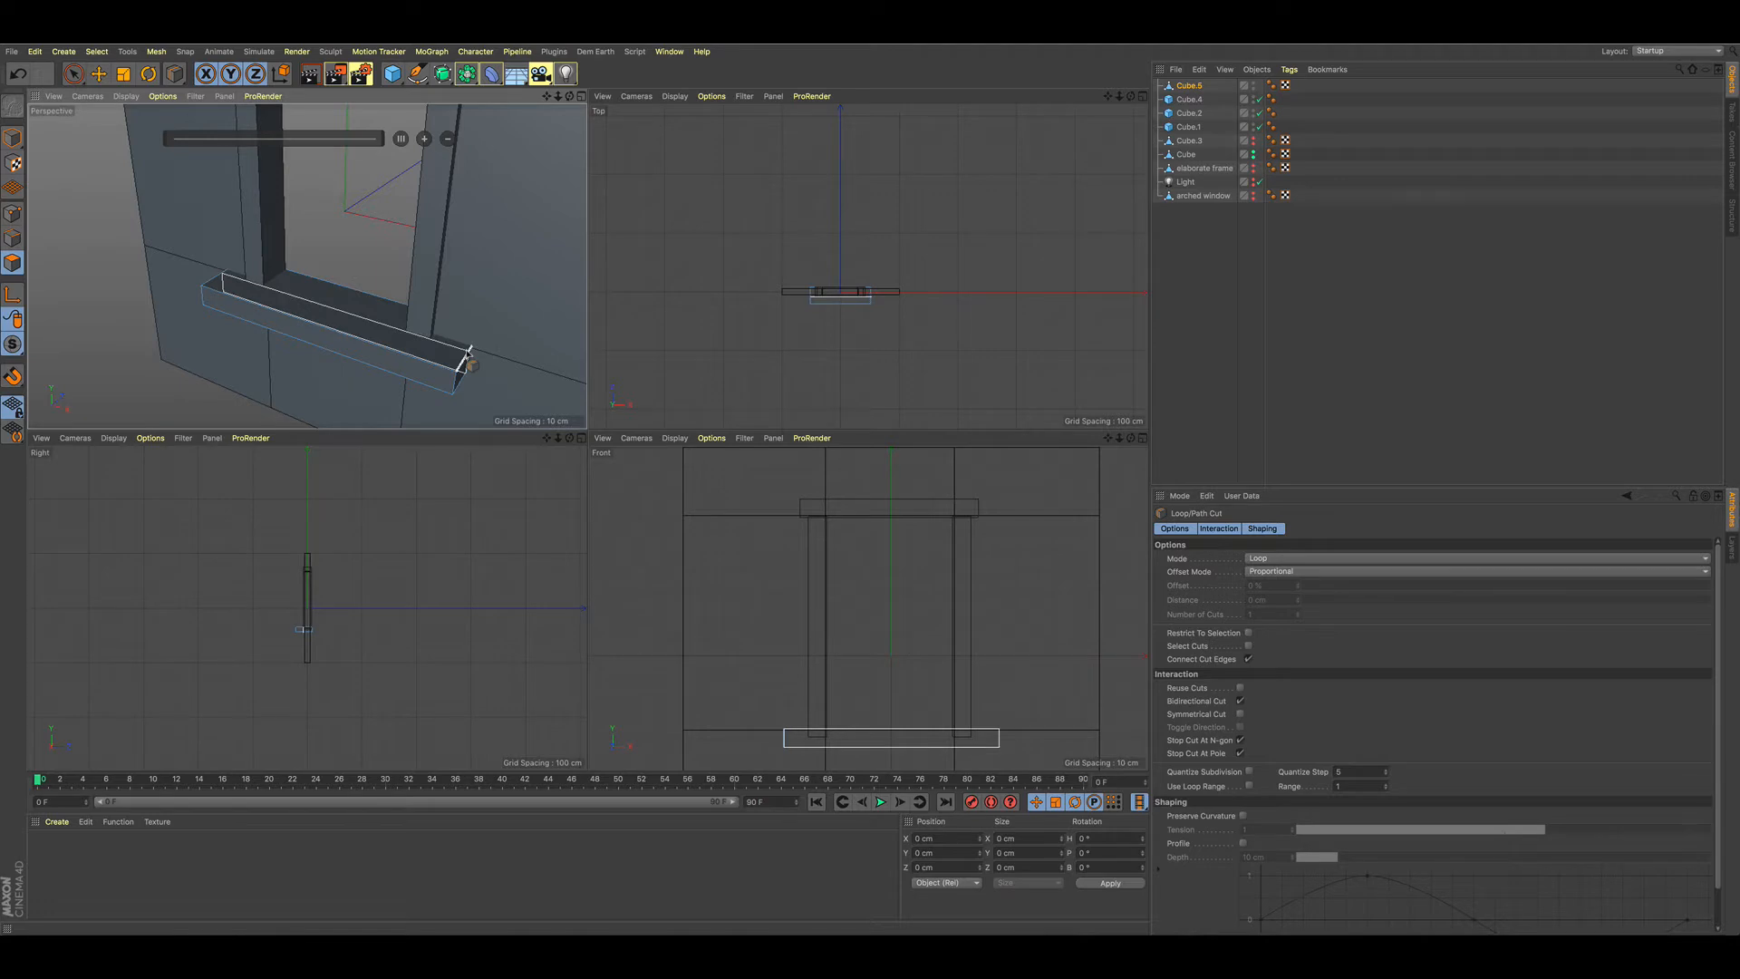
click(469, 353)
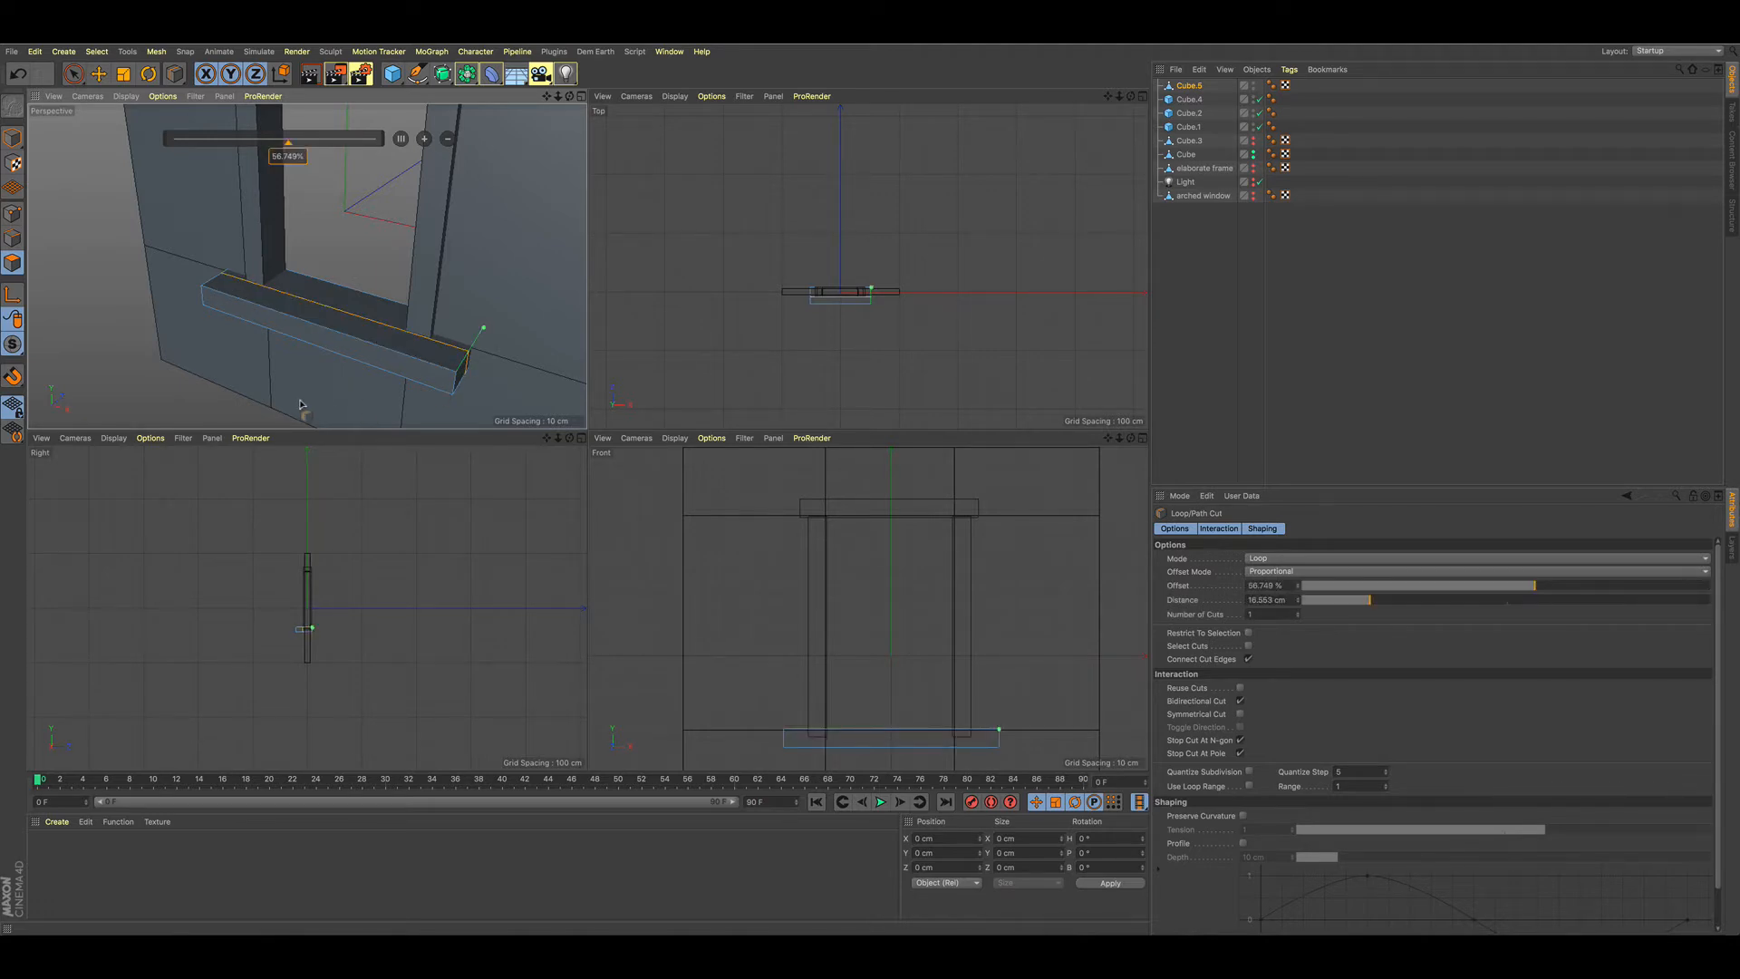
key(Return)
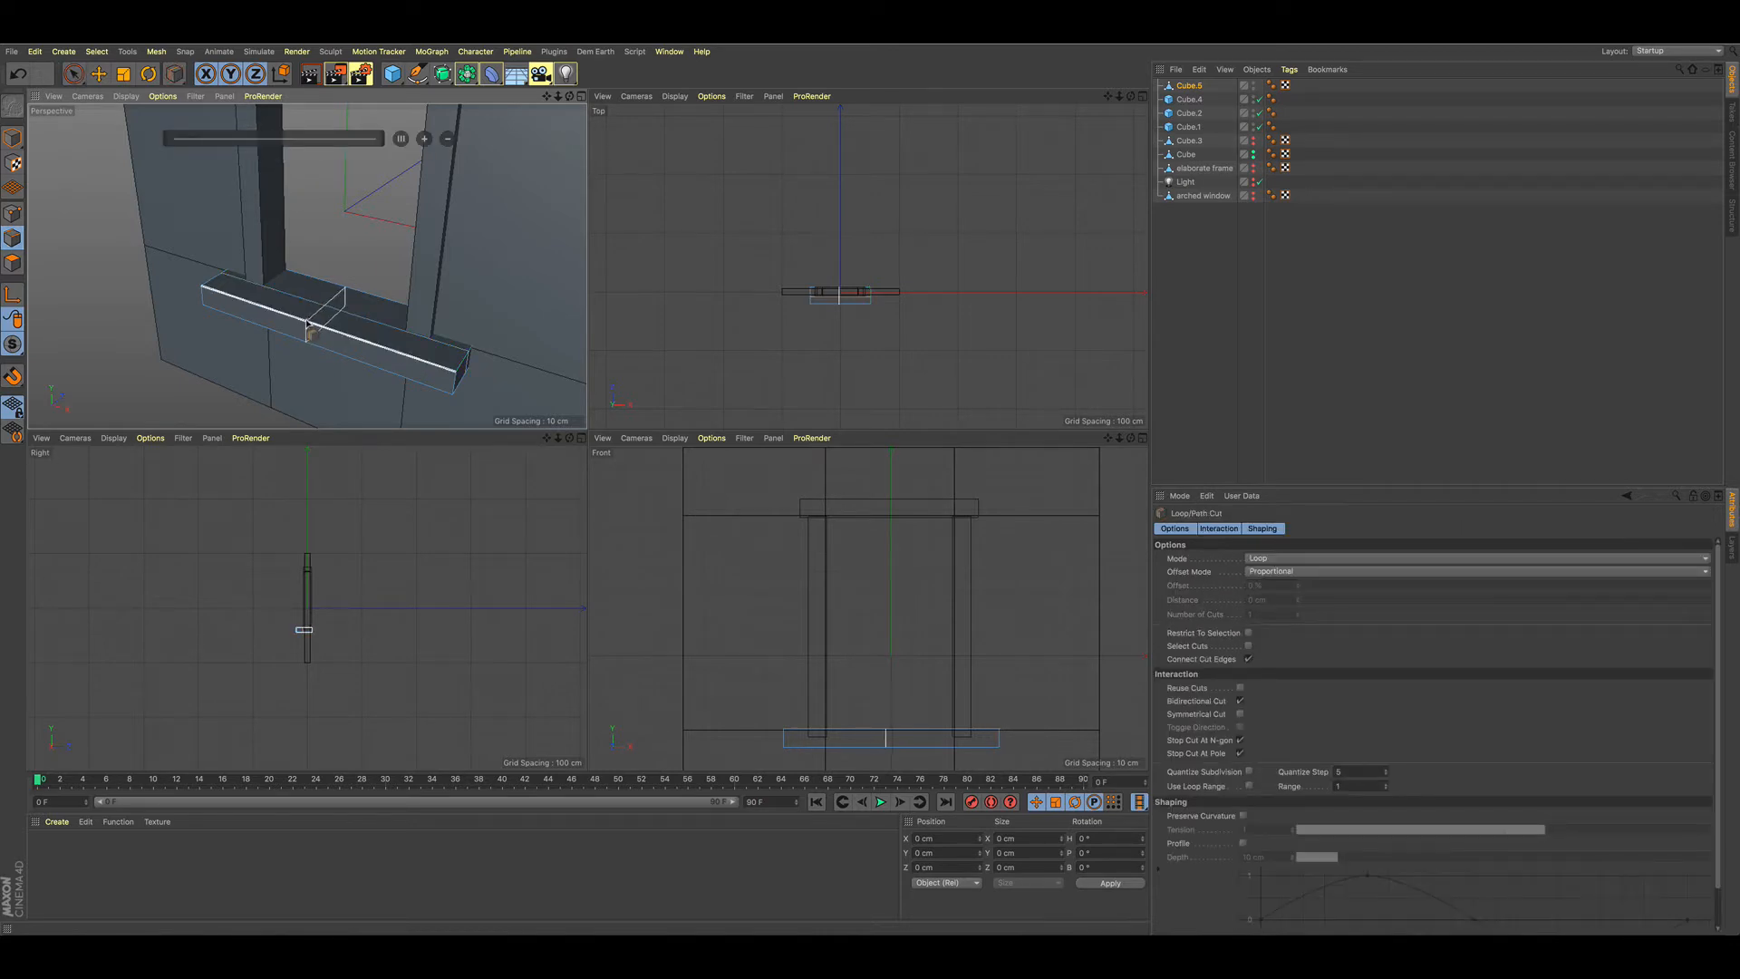
- Lower the sill's upper front edge along the world vertical axis so its top slopes away from the wall
key(space)
click(310, 324)
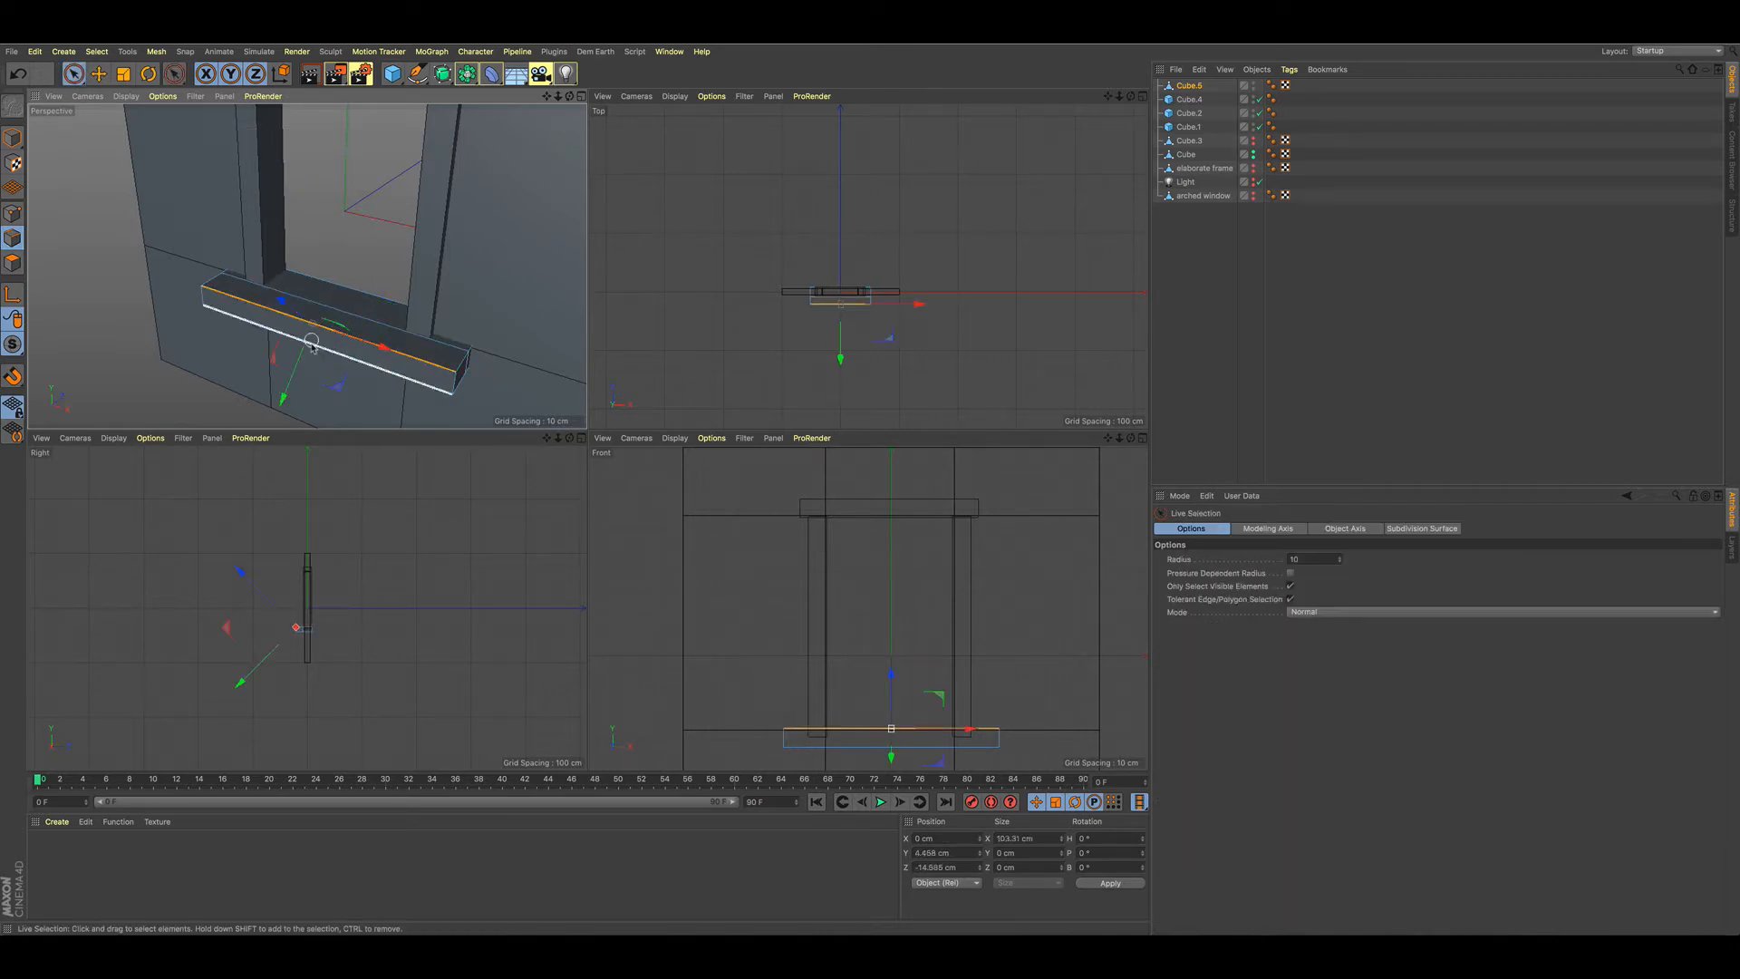
click(284, 74)
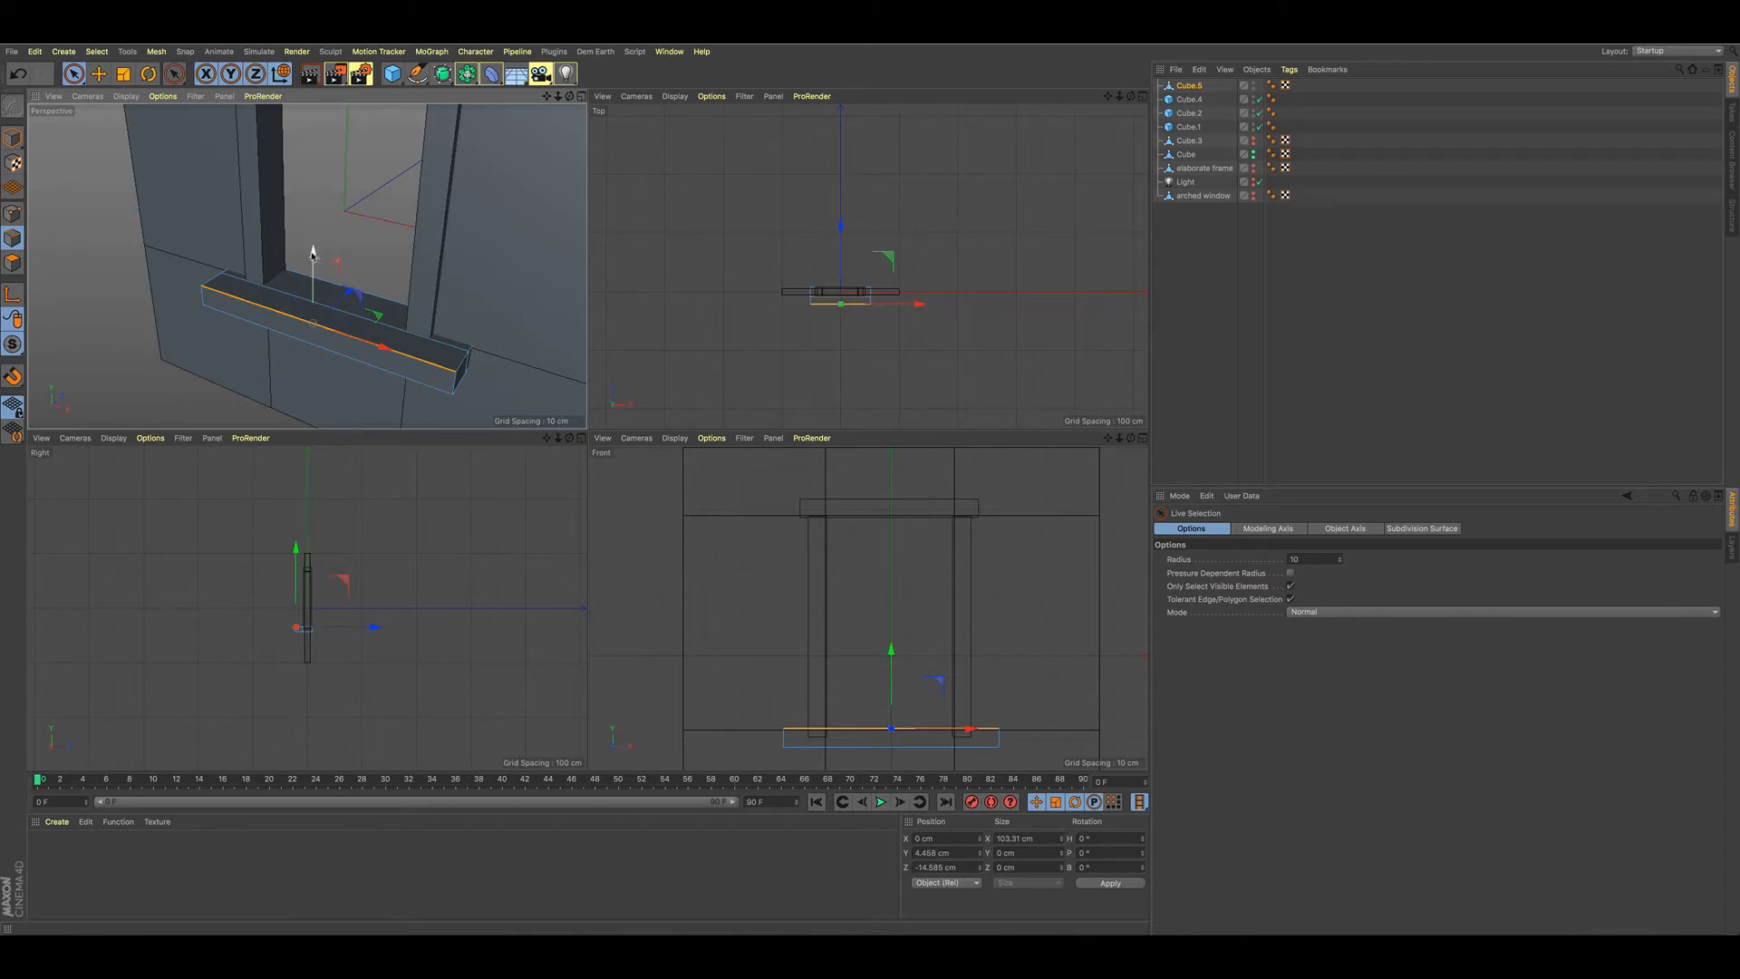
drag(313, 253, 226, 310)
scroll(320, 263, down, 5)
click(168, 274)
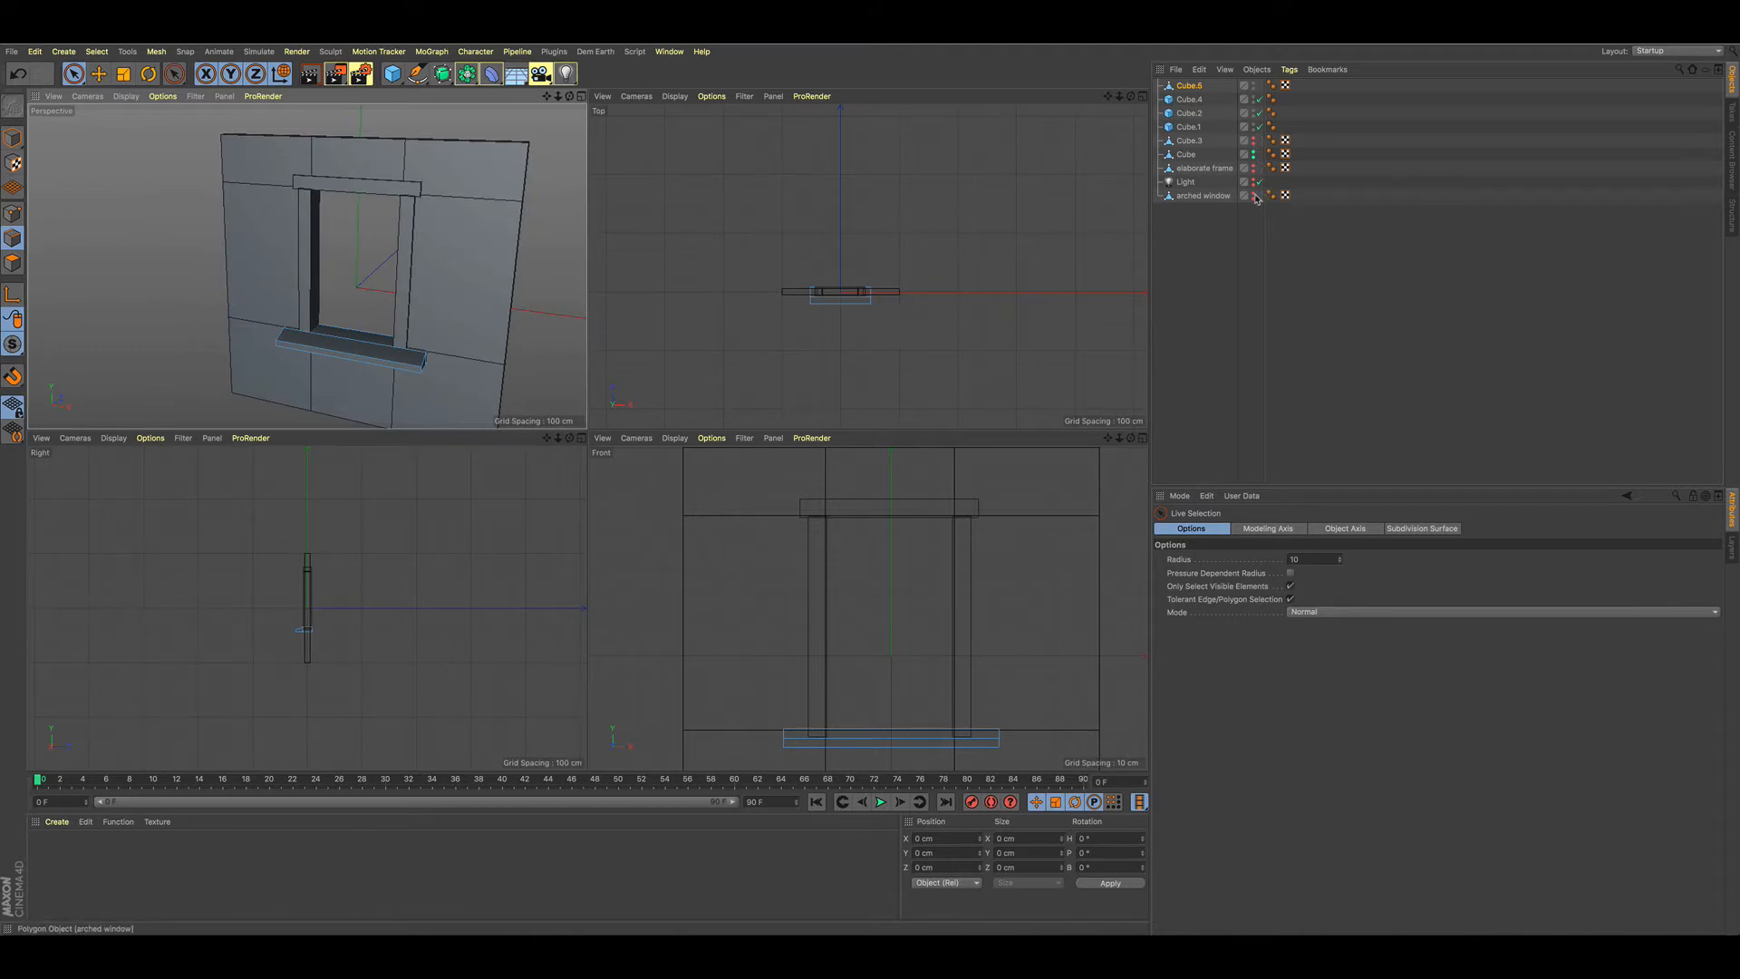
- Turn on the light and preview the framed window with an interactive render region in the maximized perspective view
click(1254, 184)
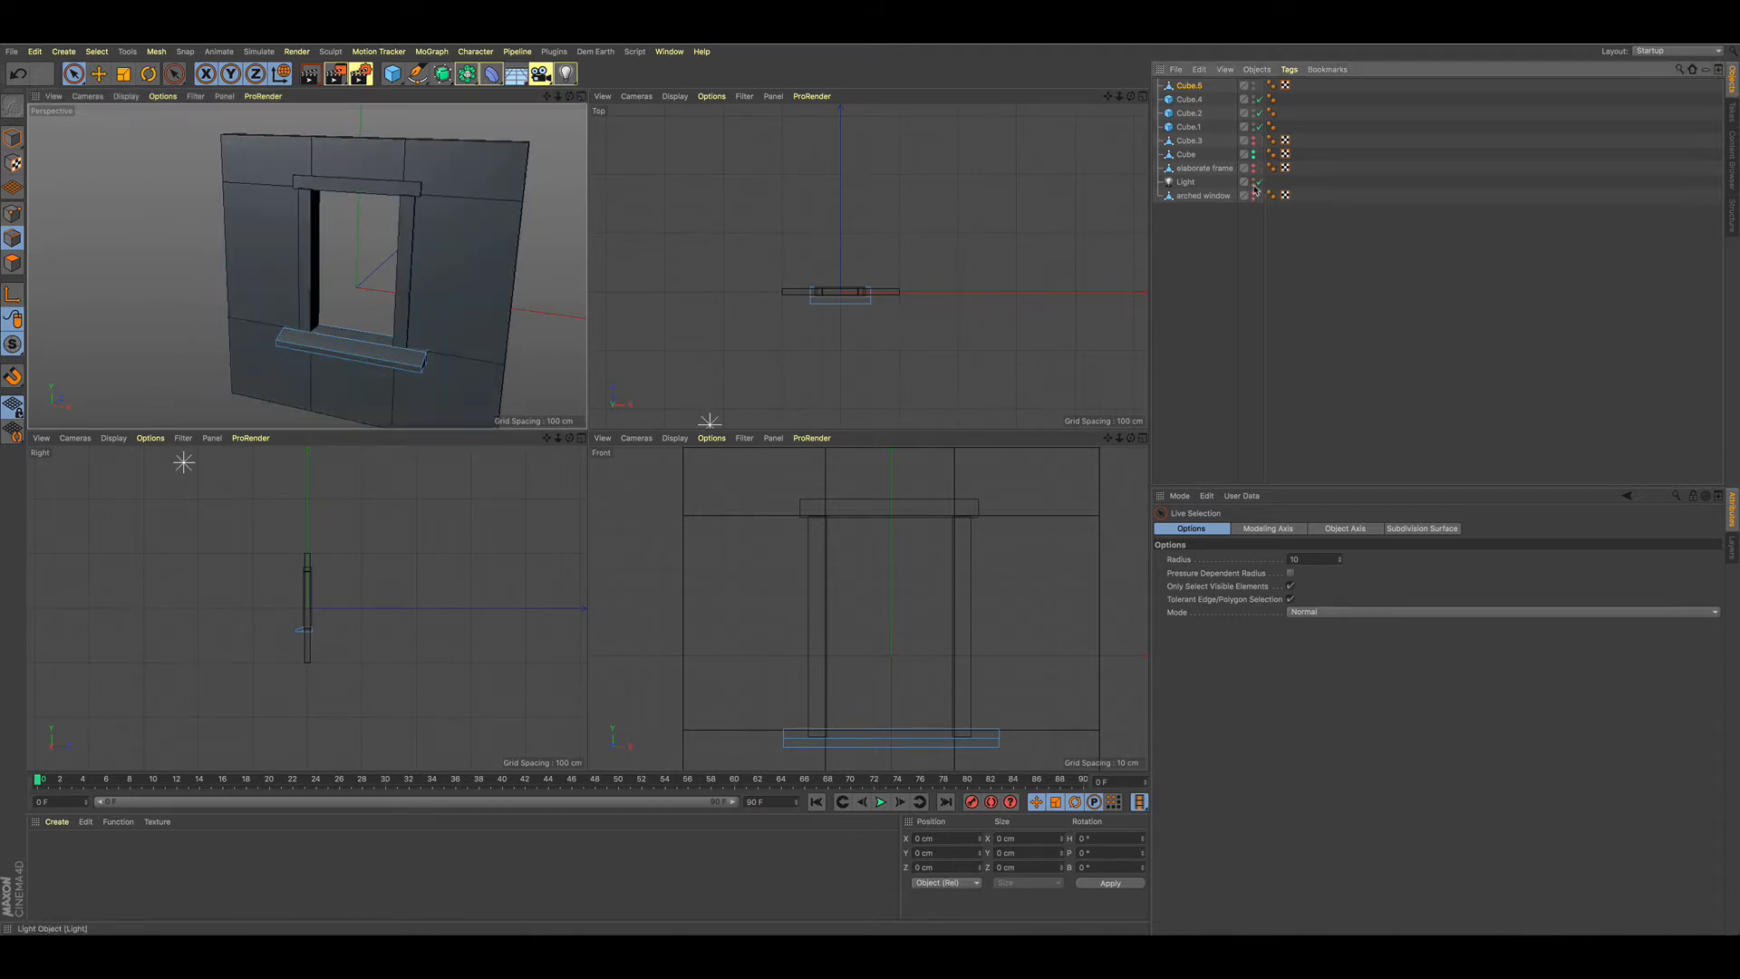
key(alt+r)
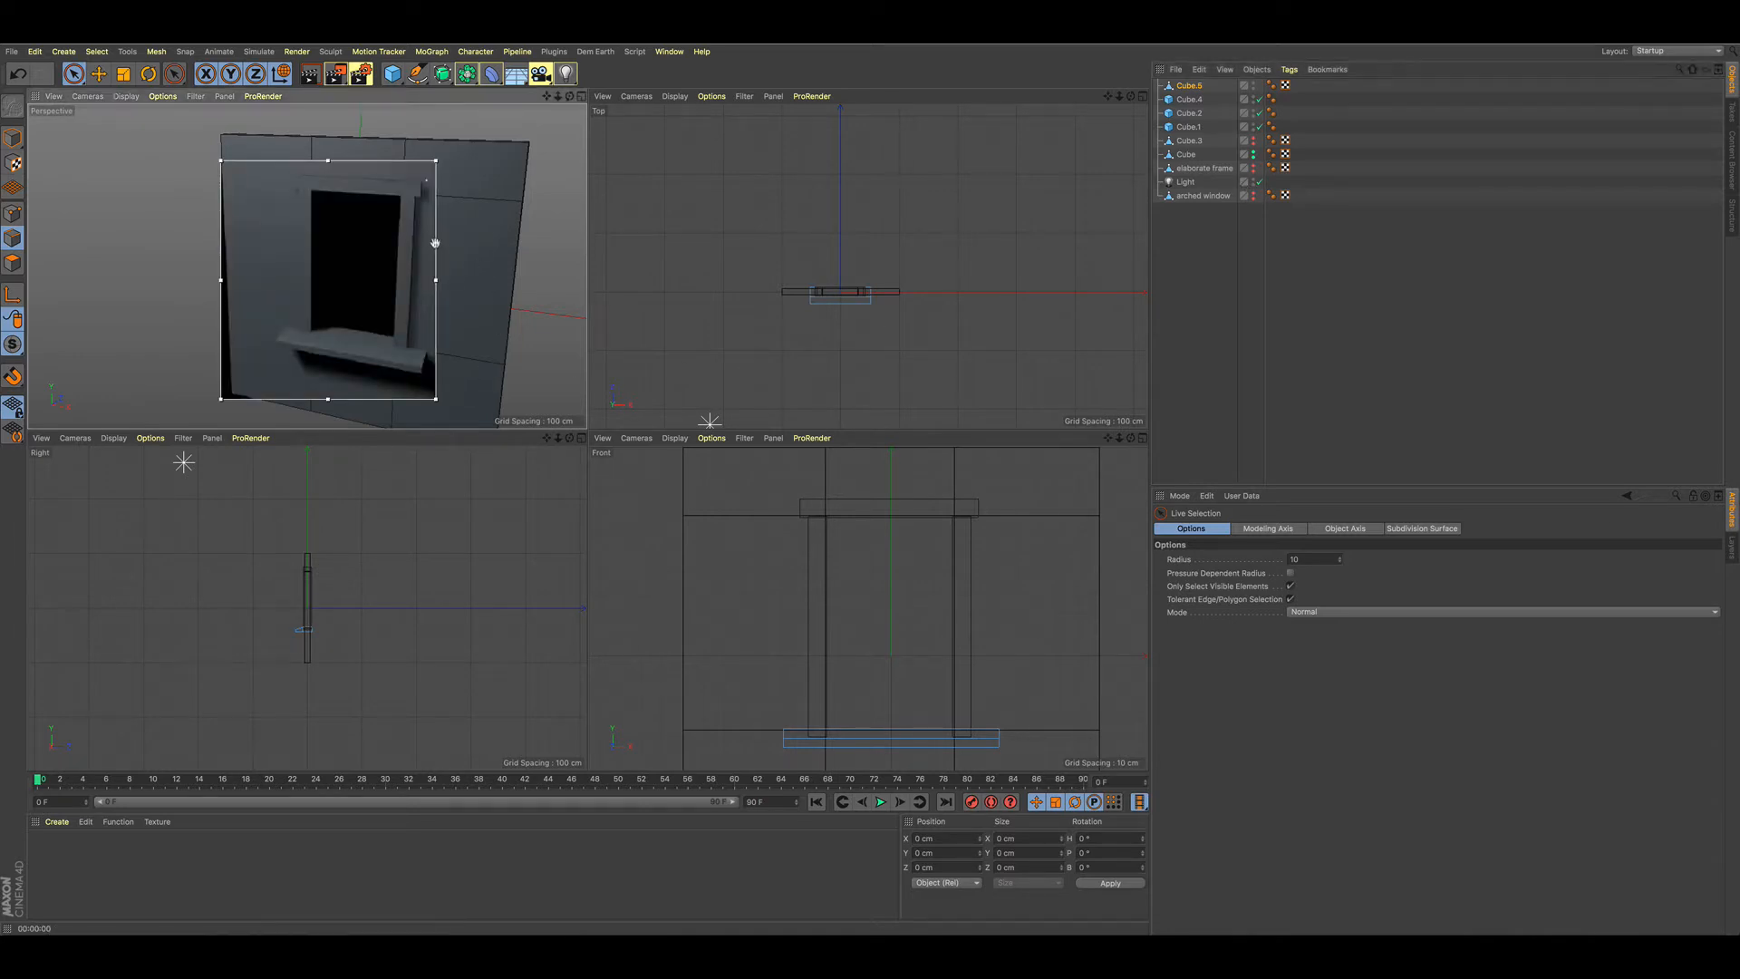
drag(435, 242, 459, 240)
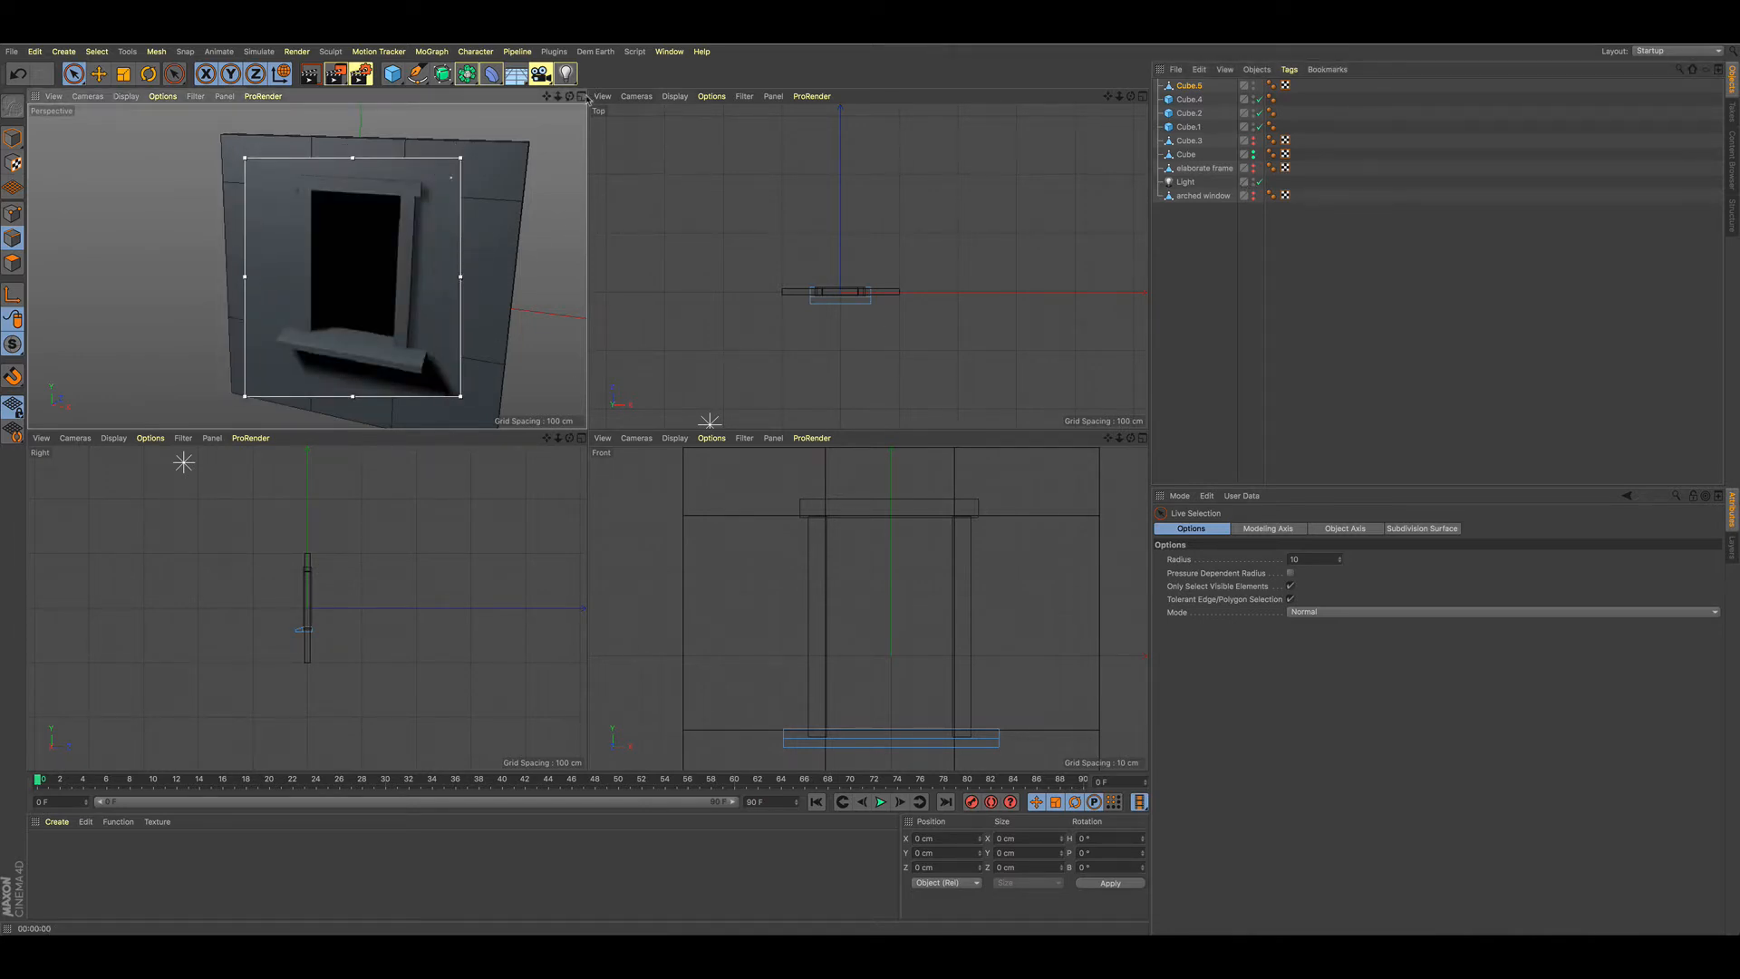
click(583, 96)
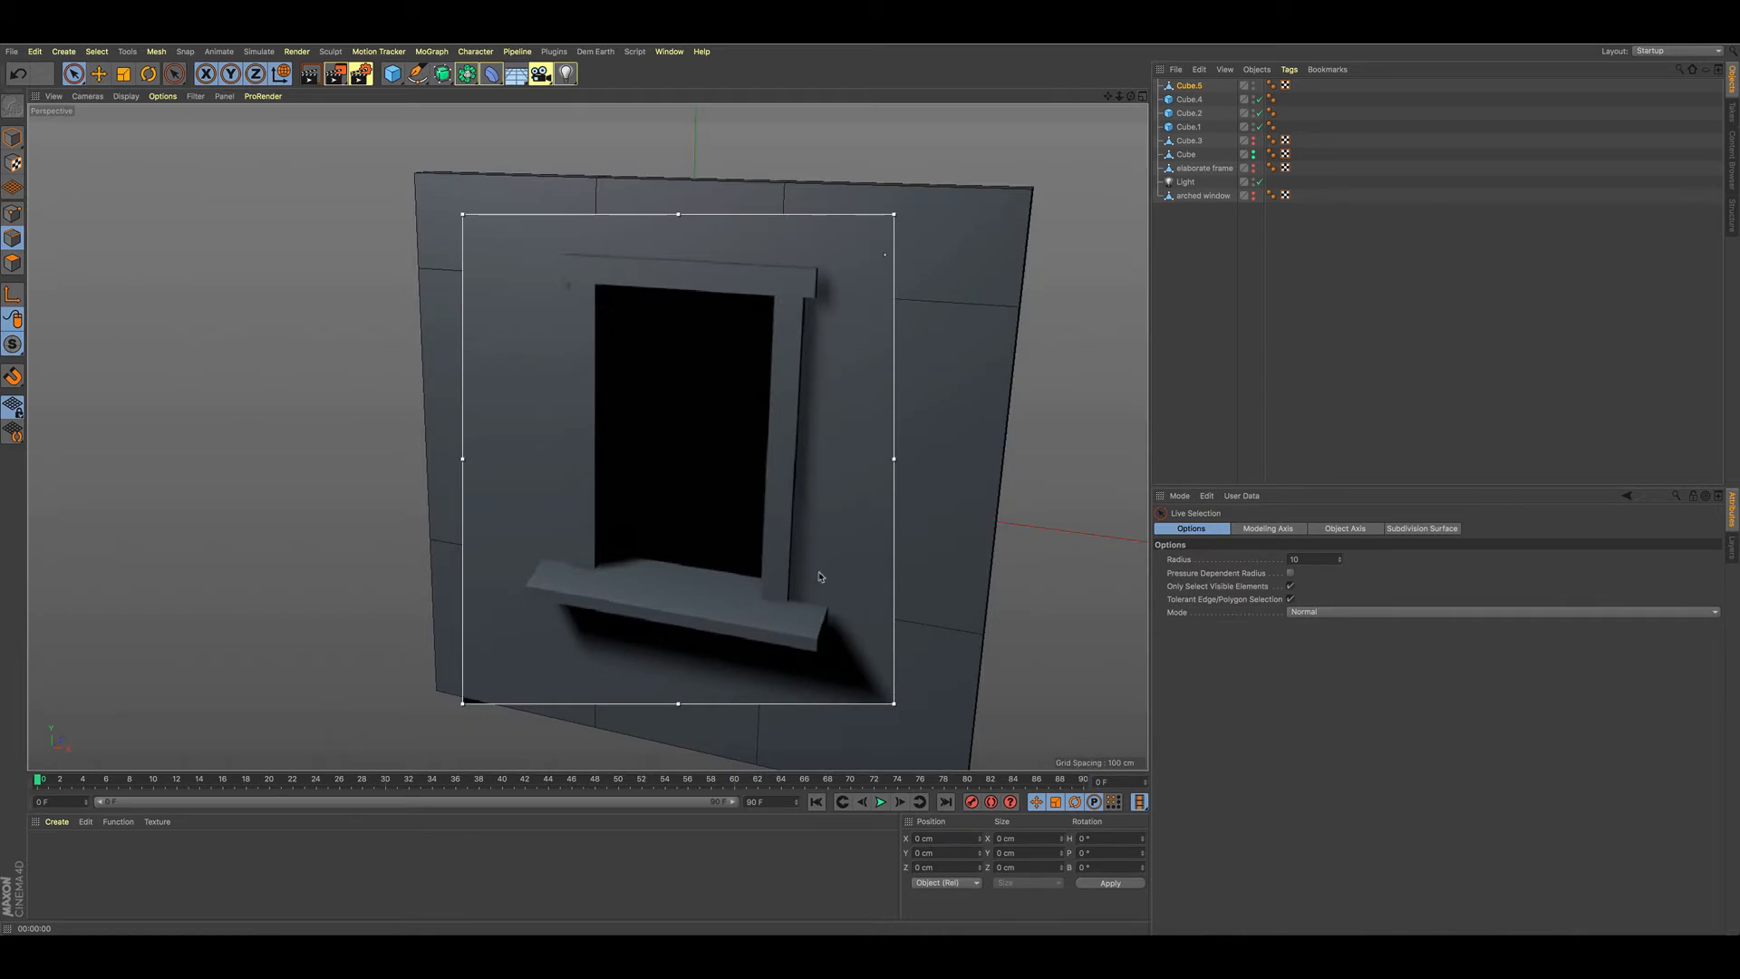
alt+drag(788, 565, 1147, 257)
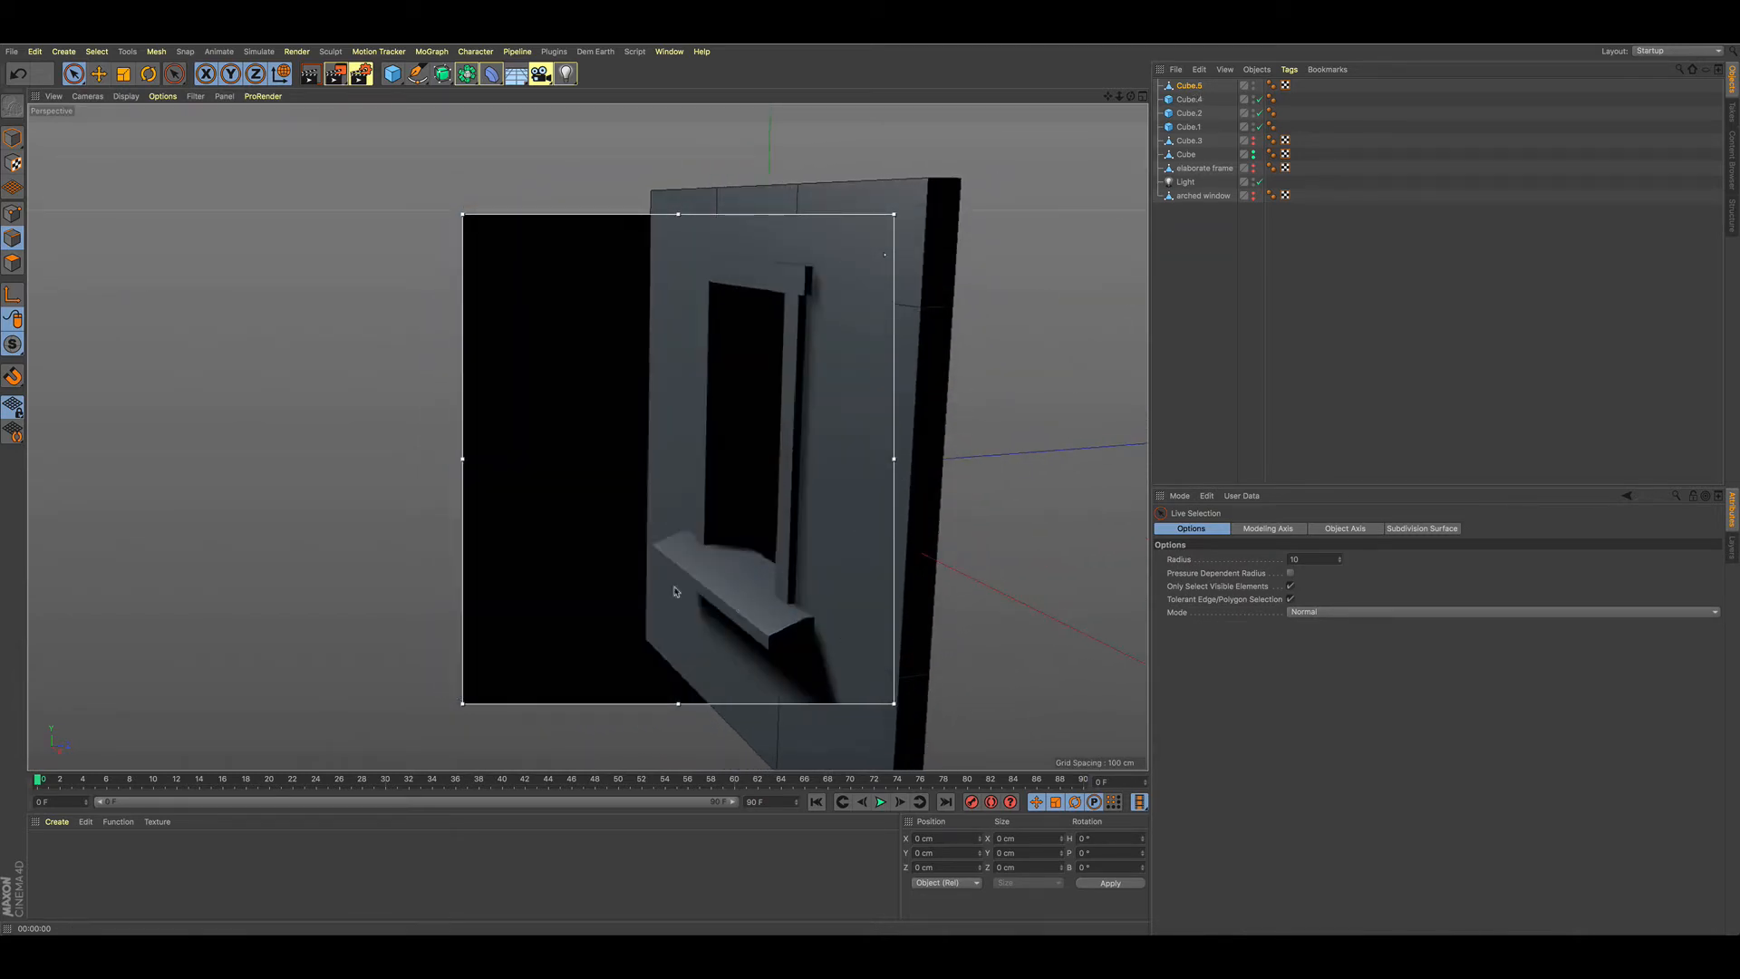
- Reduce the sill's depth to about 19.8 cm and reposition it at Y about -38.1 cm and Z about -2.6 cm
click(13, 137)
click(689, 580)
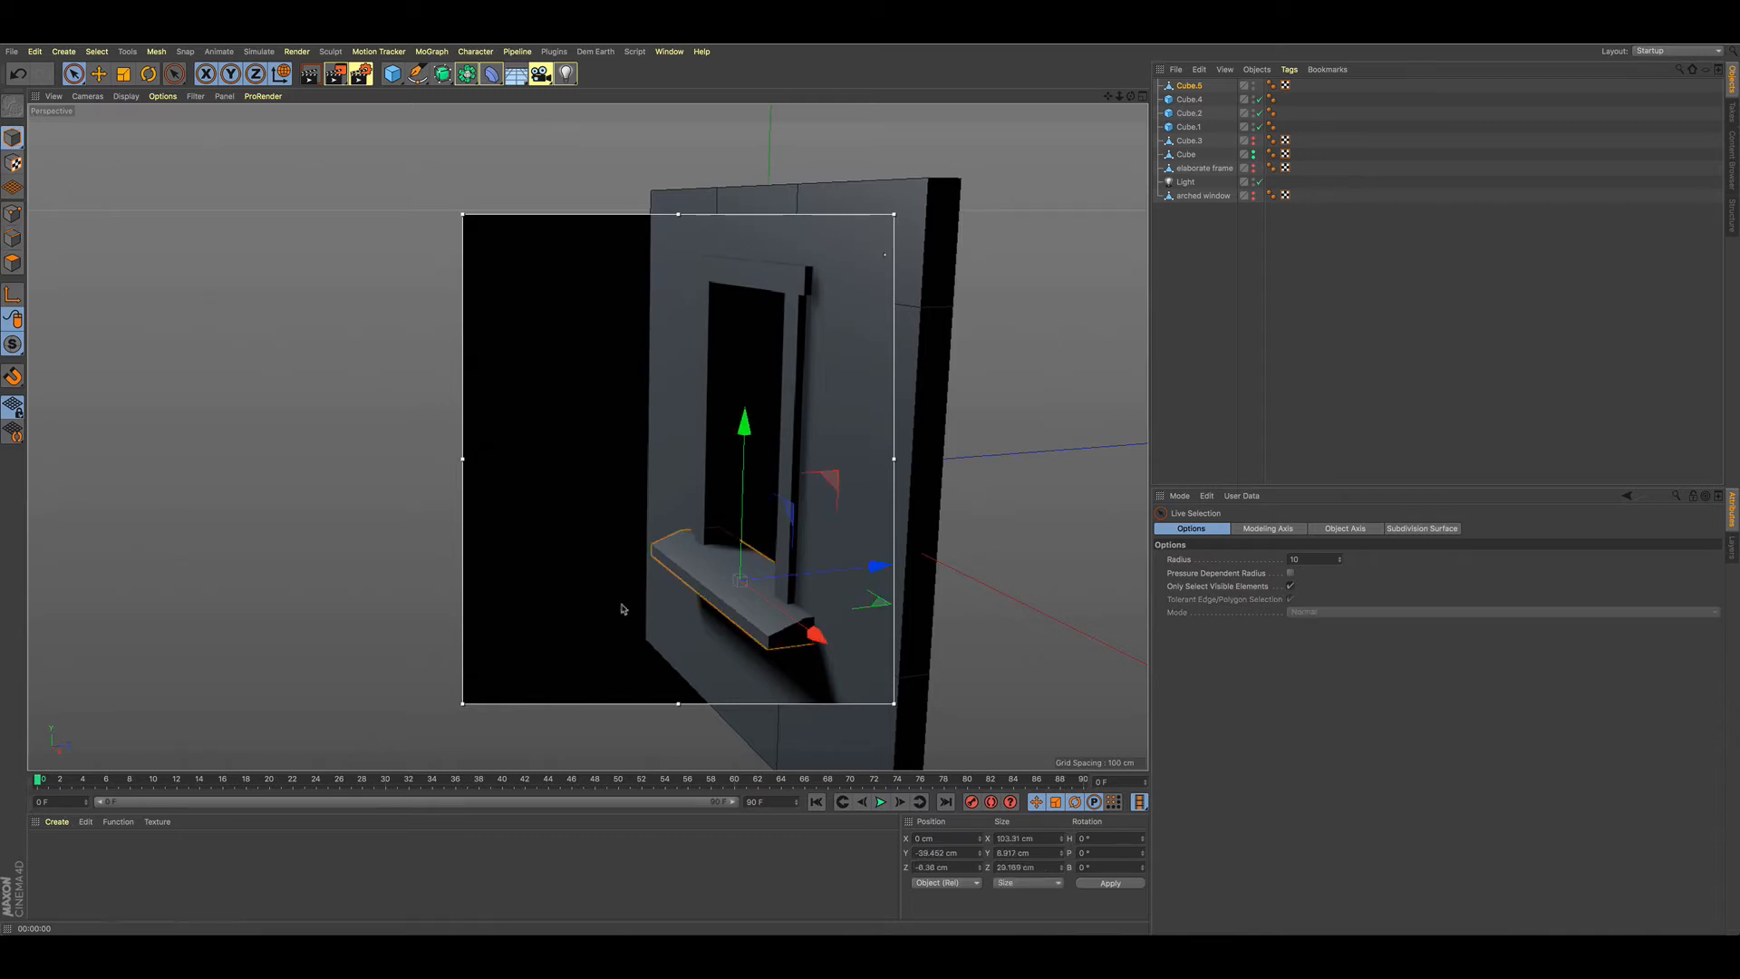
key(t)
mouse_move(879, 570)
mouse_down()
mouse_move(829, 580)
mouse_move(884, 576)
mouse_up()
key(e)
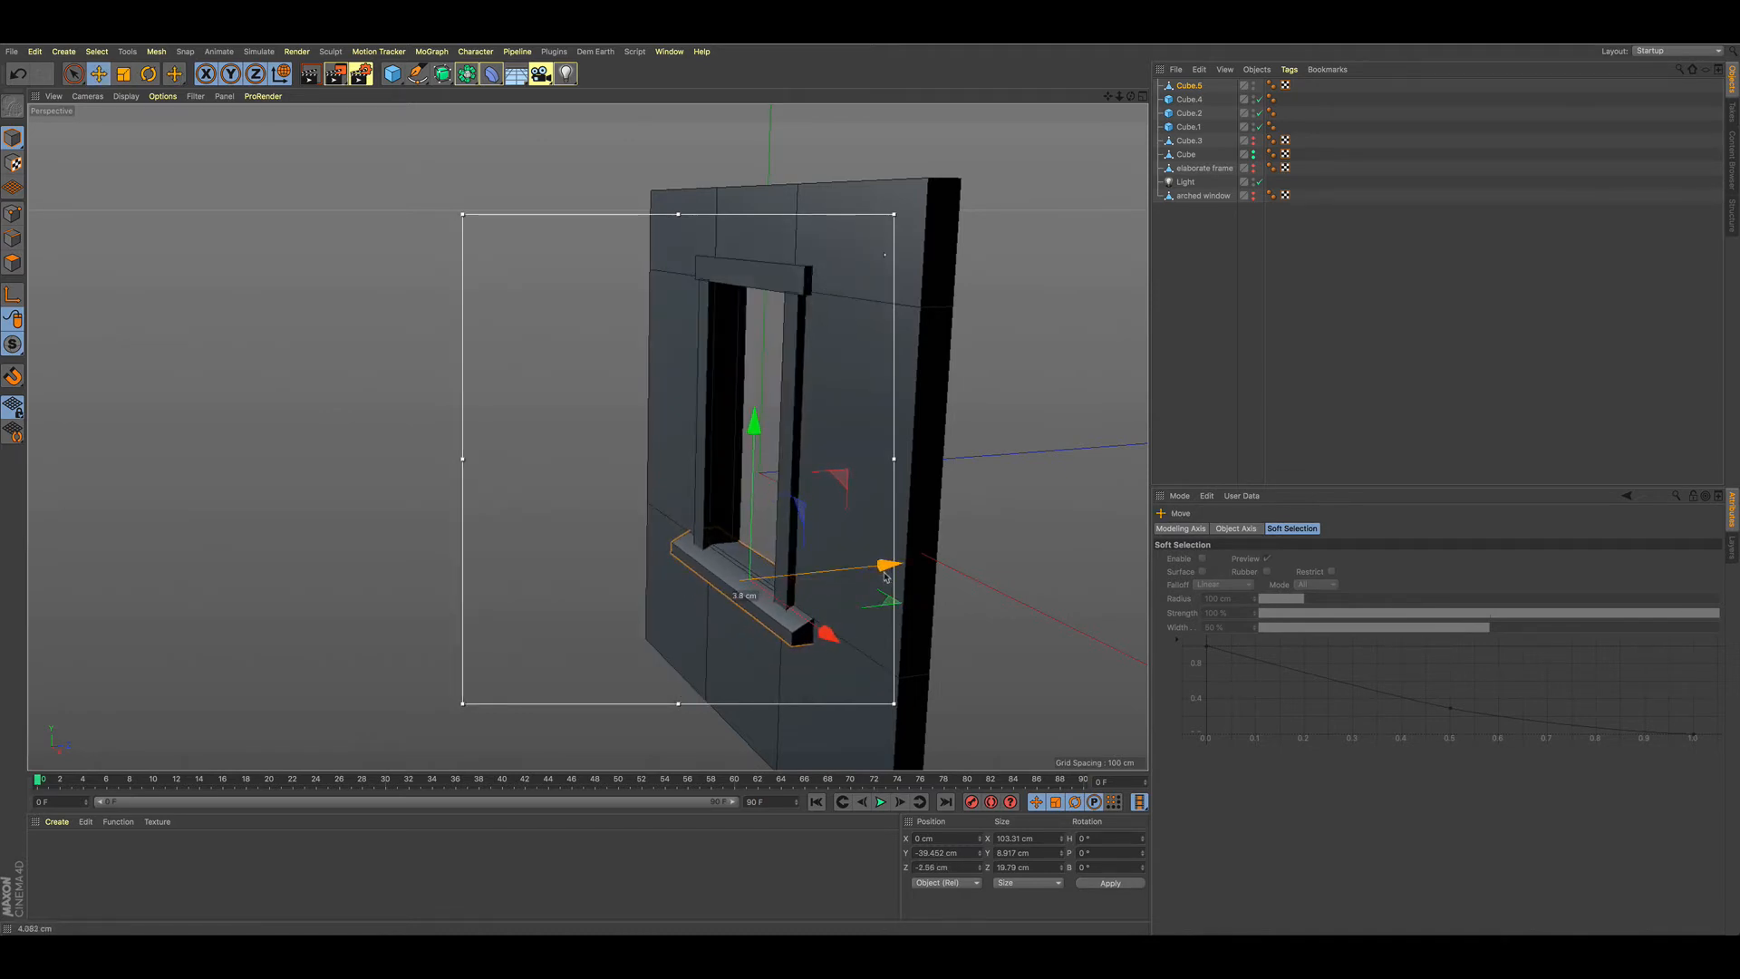
drag(759, 430, 766, 432)
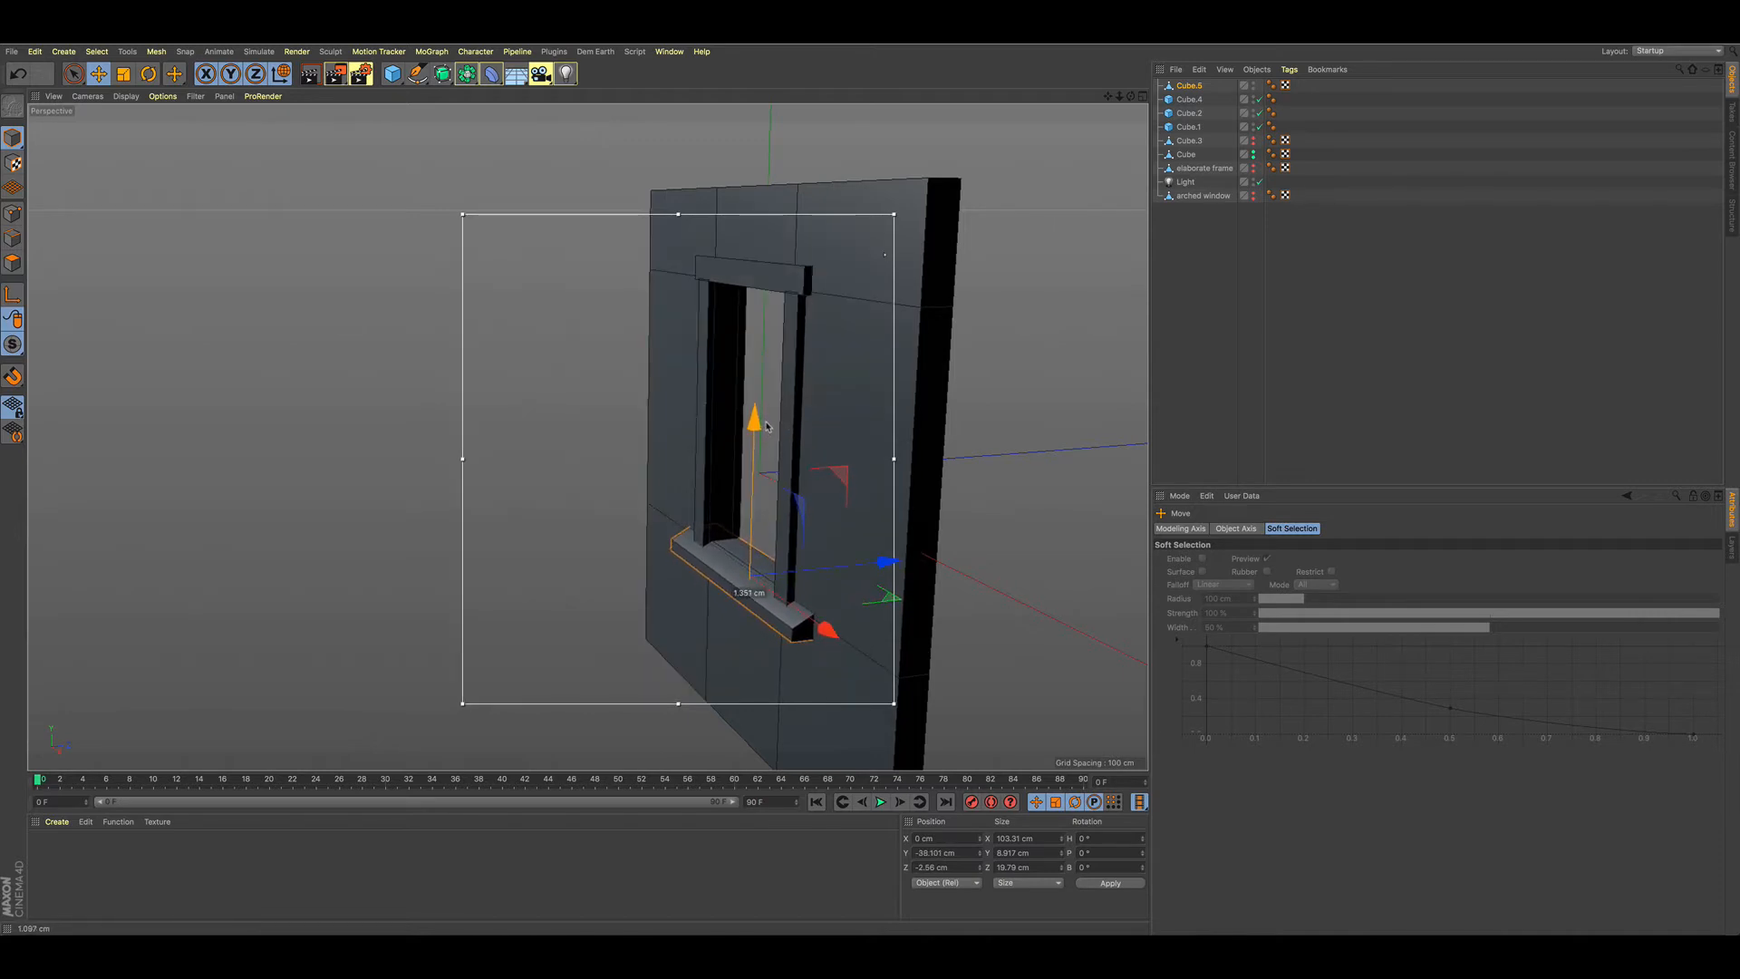
click(488, 583)
- Adjust the depth of the top bar above the opening
mouse_move(522, 596)
alt+mouse_down()
mouse_move(741, 544)
mouse_move(584, 426)
mouse_move(698, 534)
mouse_move(715, 502)
mouse_move(820, 521)
alt+mouse_up()
click(791, 306)
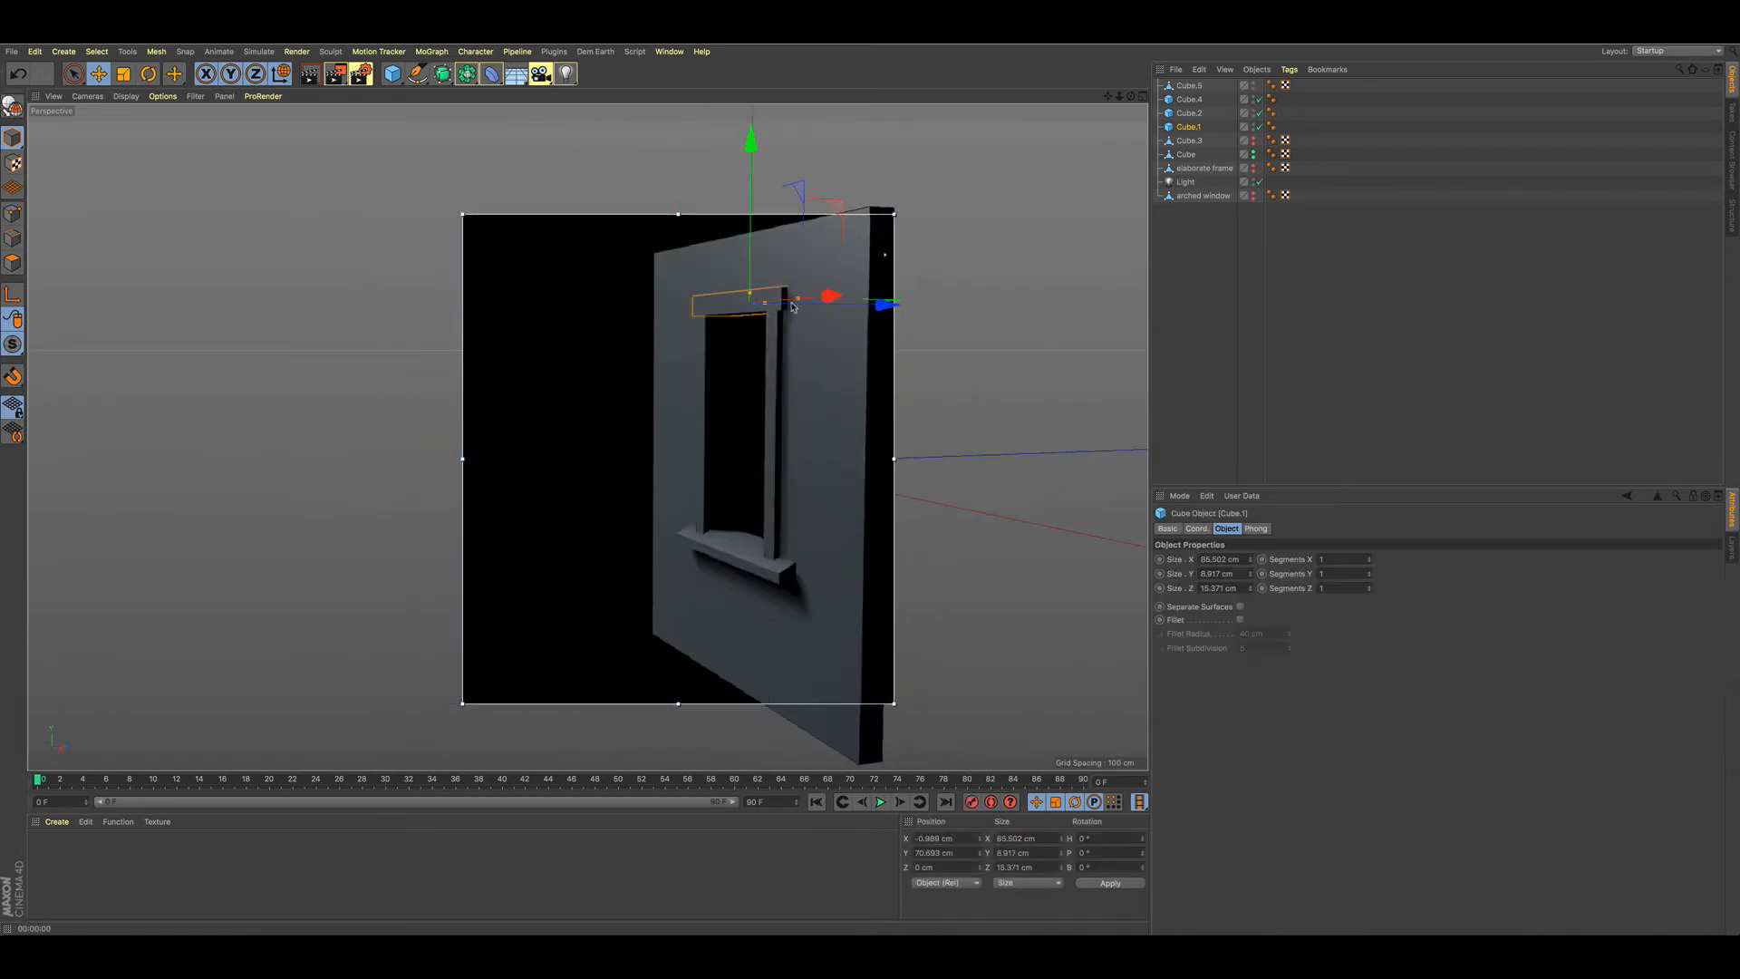
drag(799, 303, 805, 303)
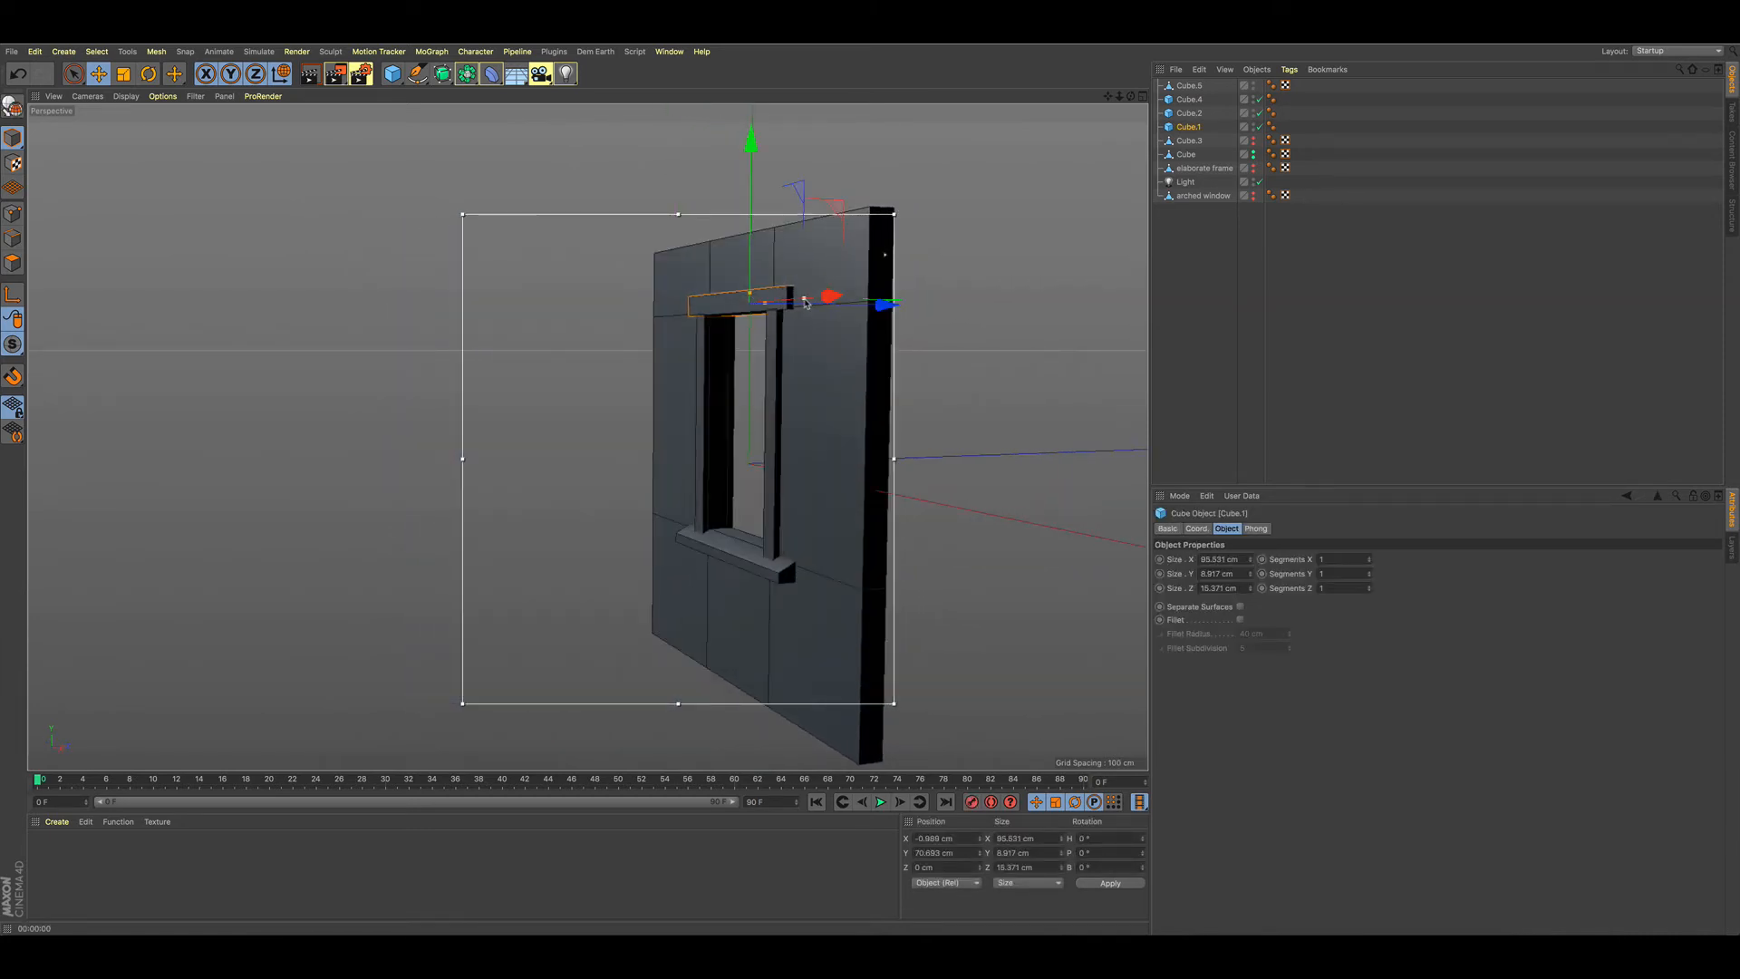
key(ctrl+z)
key(ctrl+shift+z)
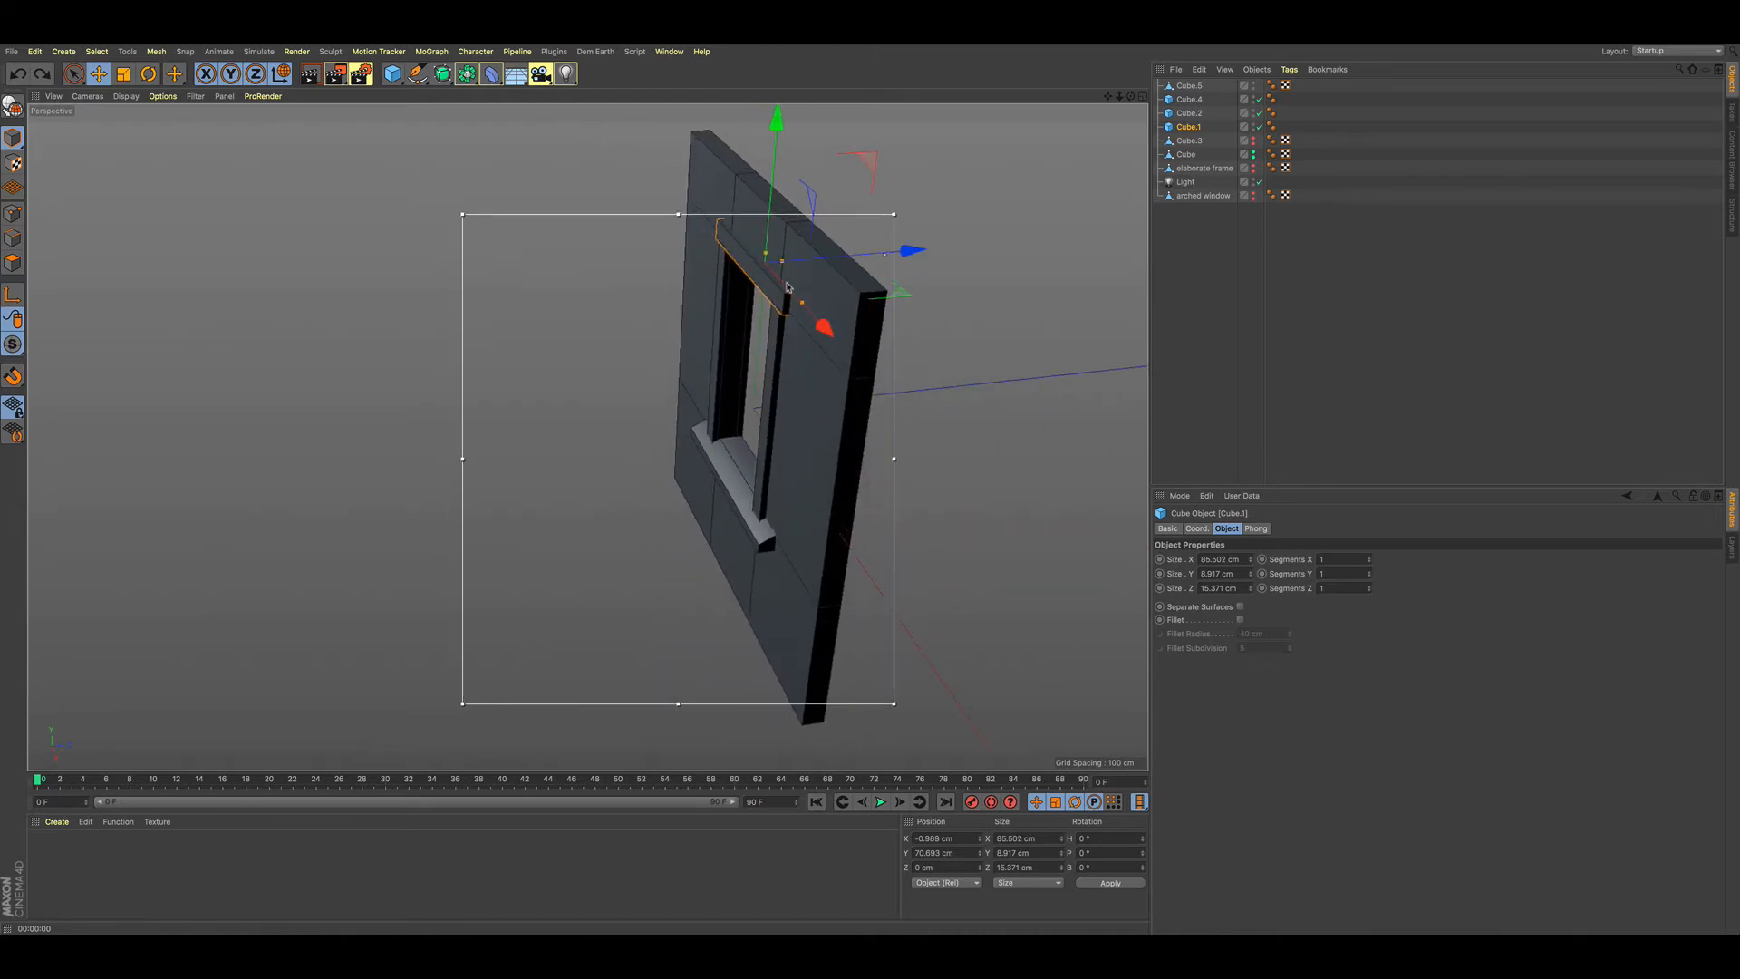
drag(783, 265, 789, 261)
click(940, 405)
- Examine the frame's shading and shadows from several angles in the render preview, and close the preview region
alt+drag(786, 494, 816, 448)
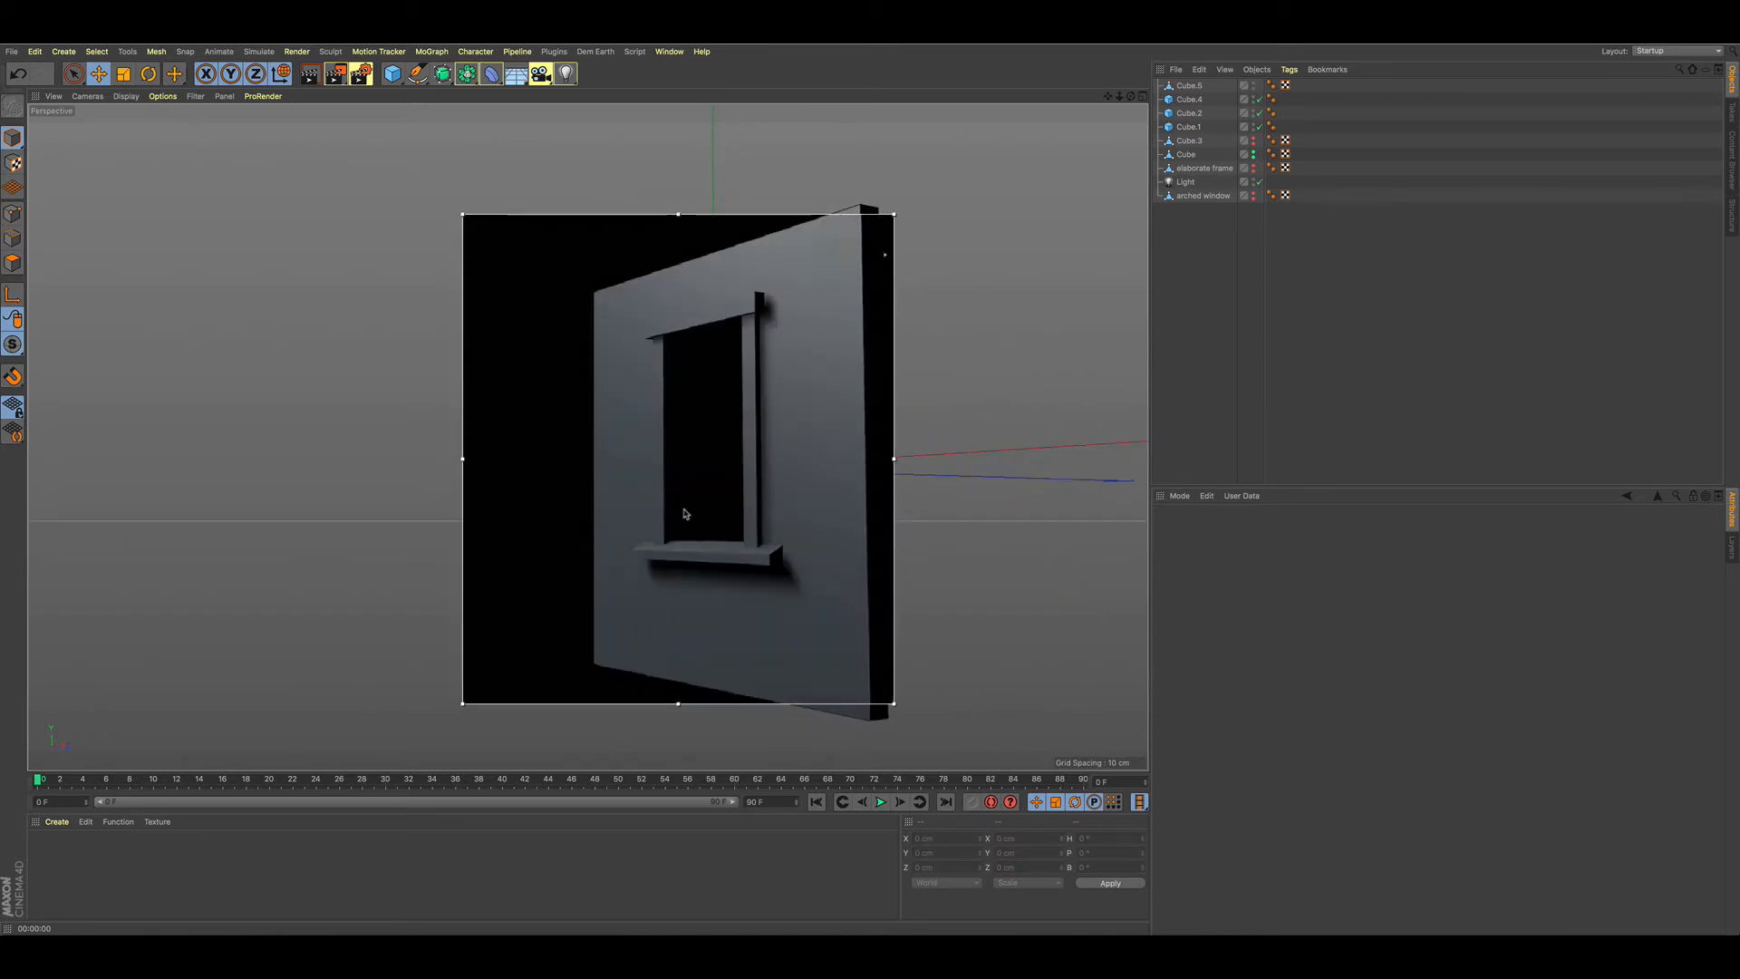
alt+drag(682, 513, 707, 500)
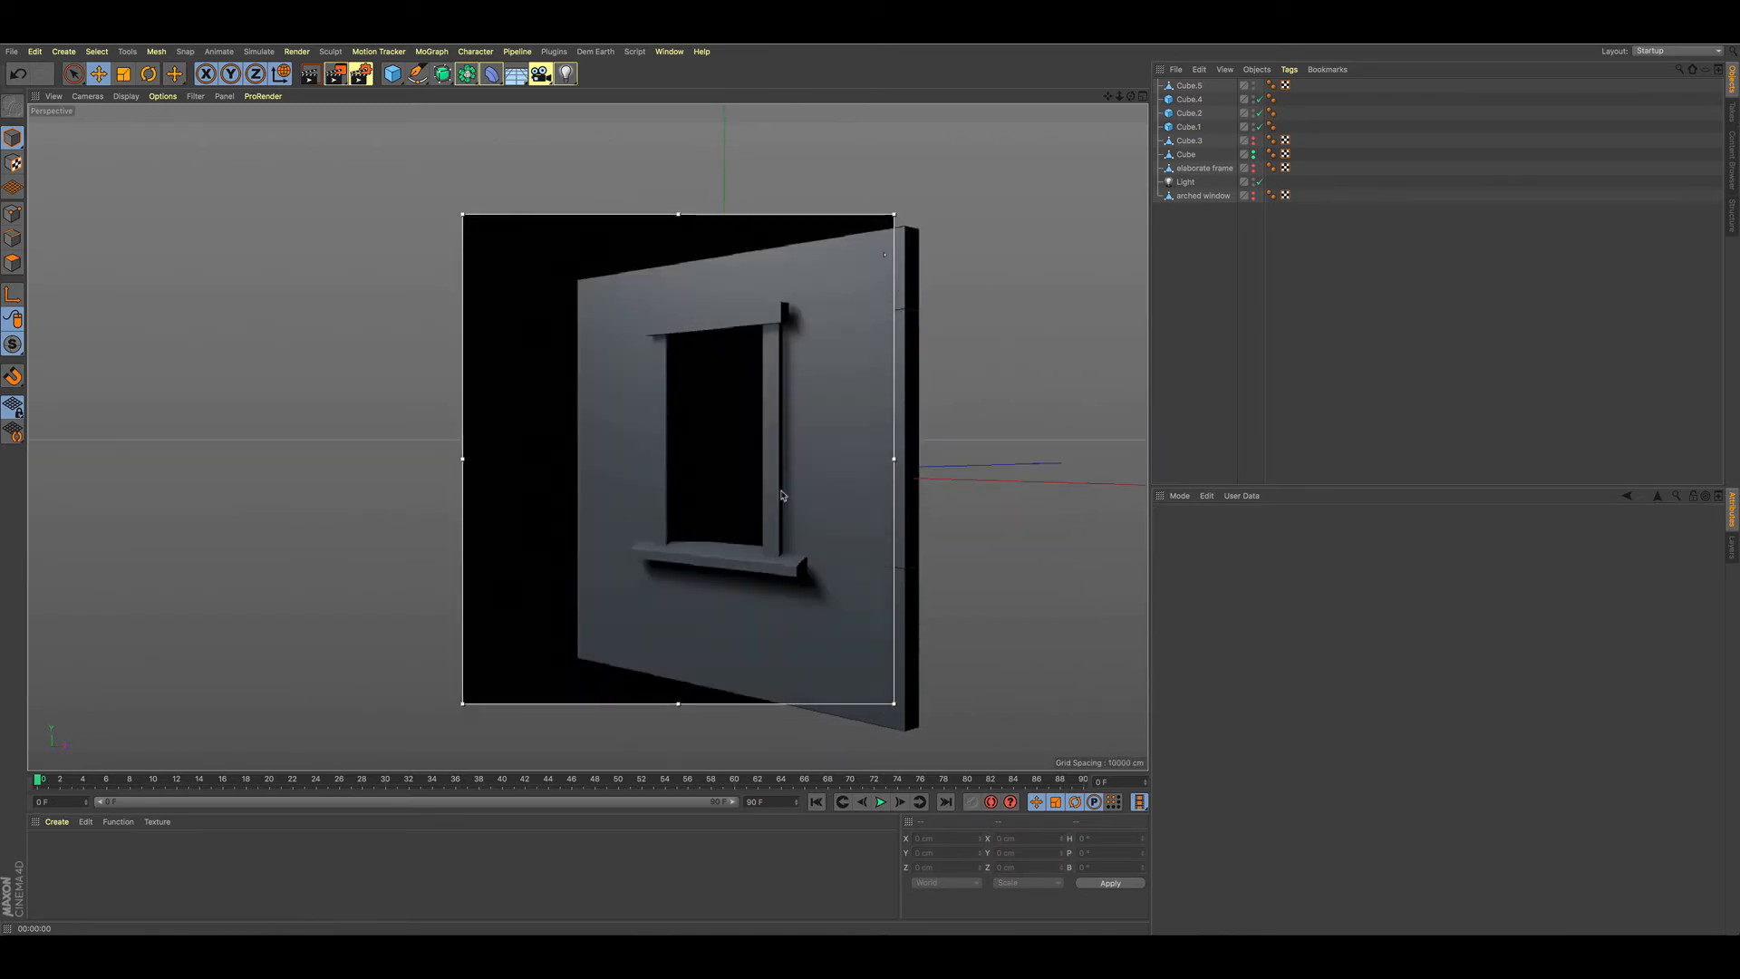
click(1186, 183)
alt+drag(941, 473, 936, 514)
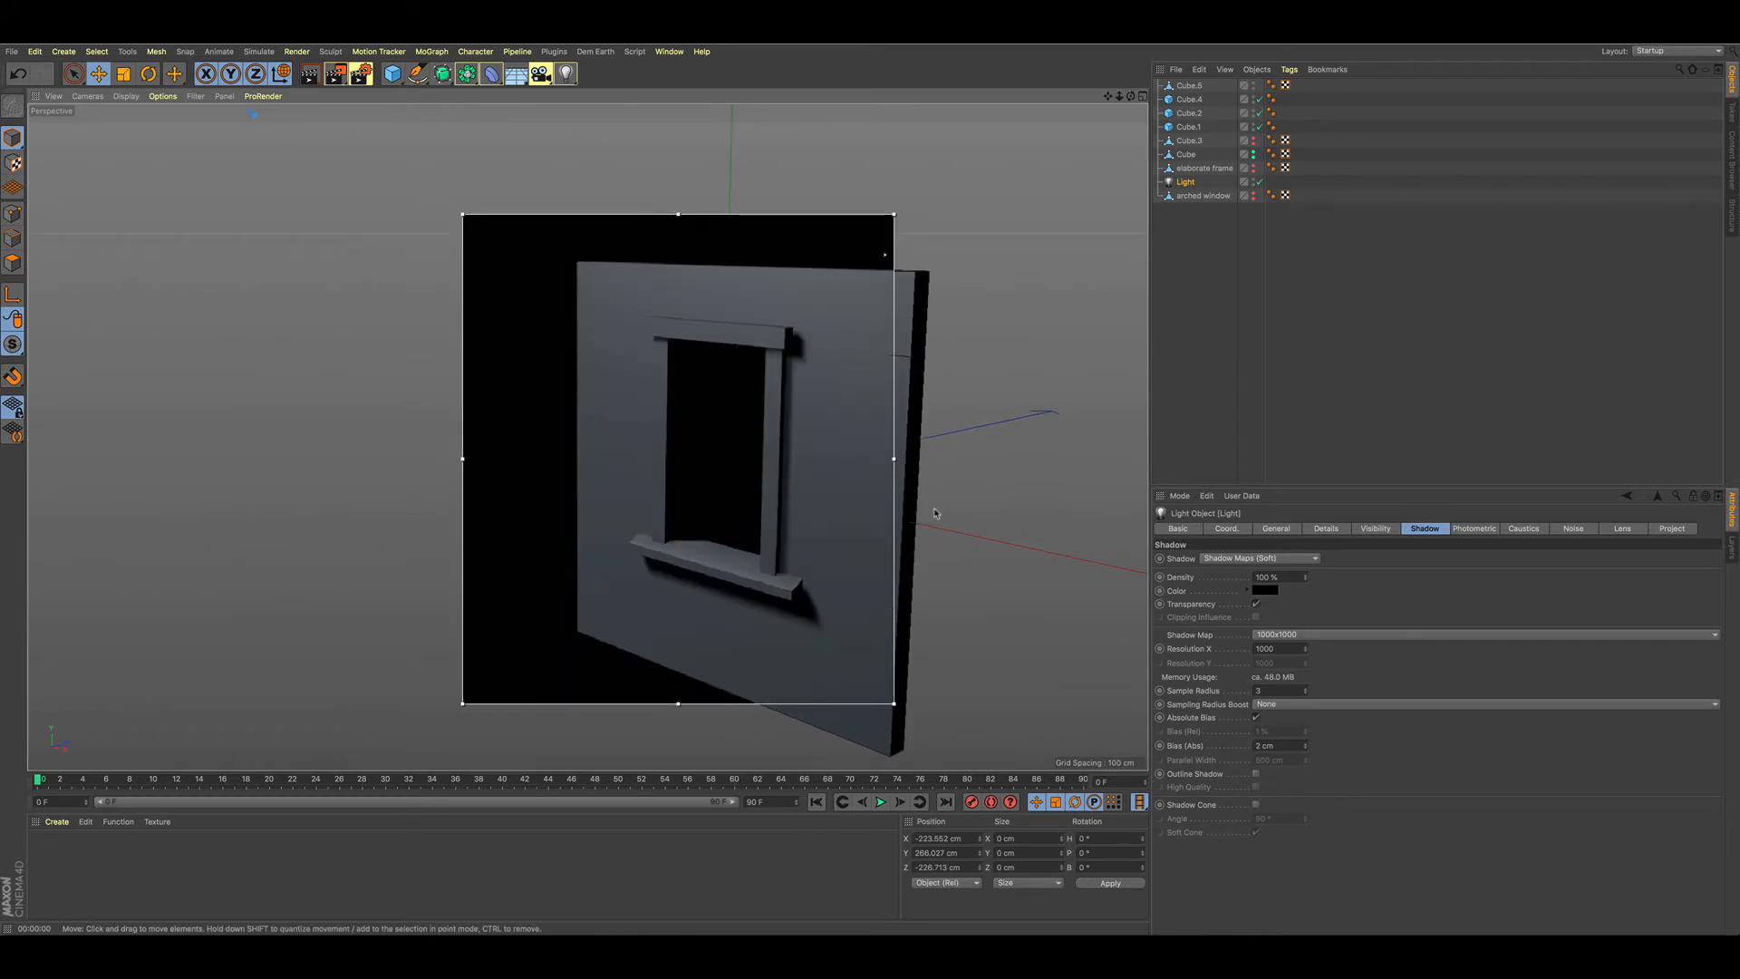
alt+drag(936, 523, 829, 517)
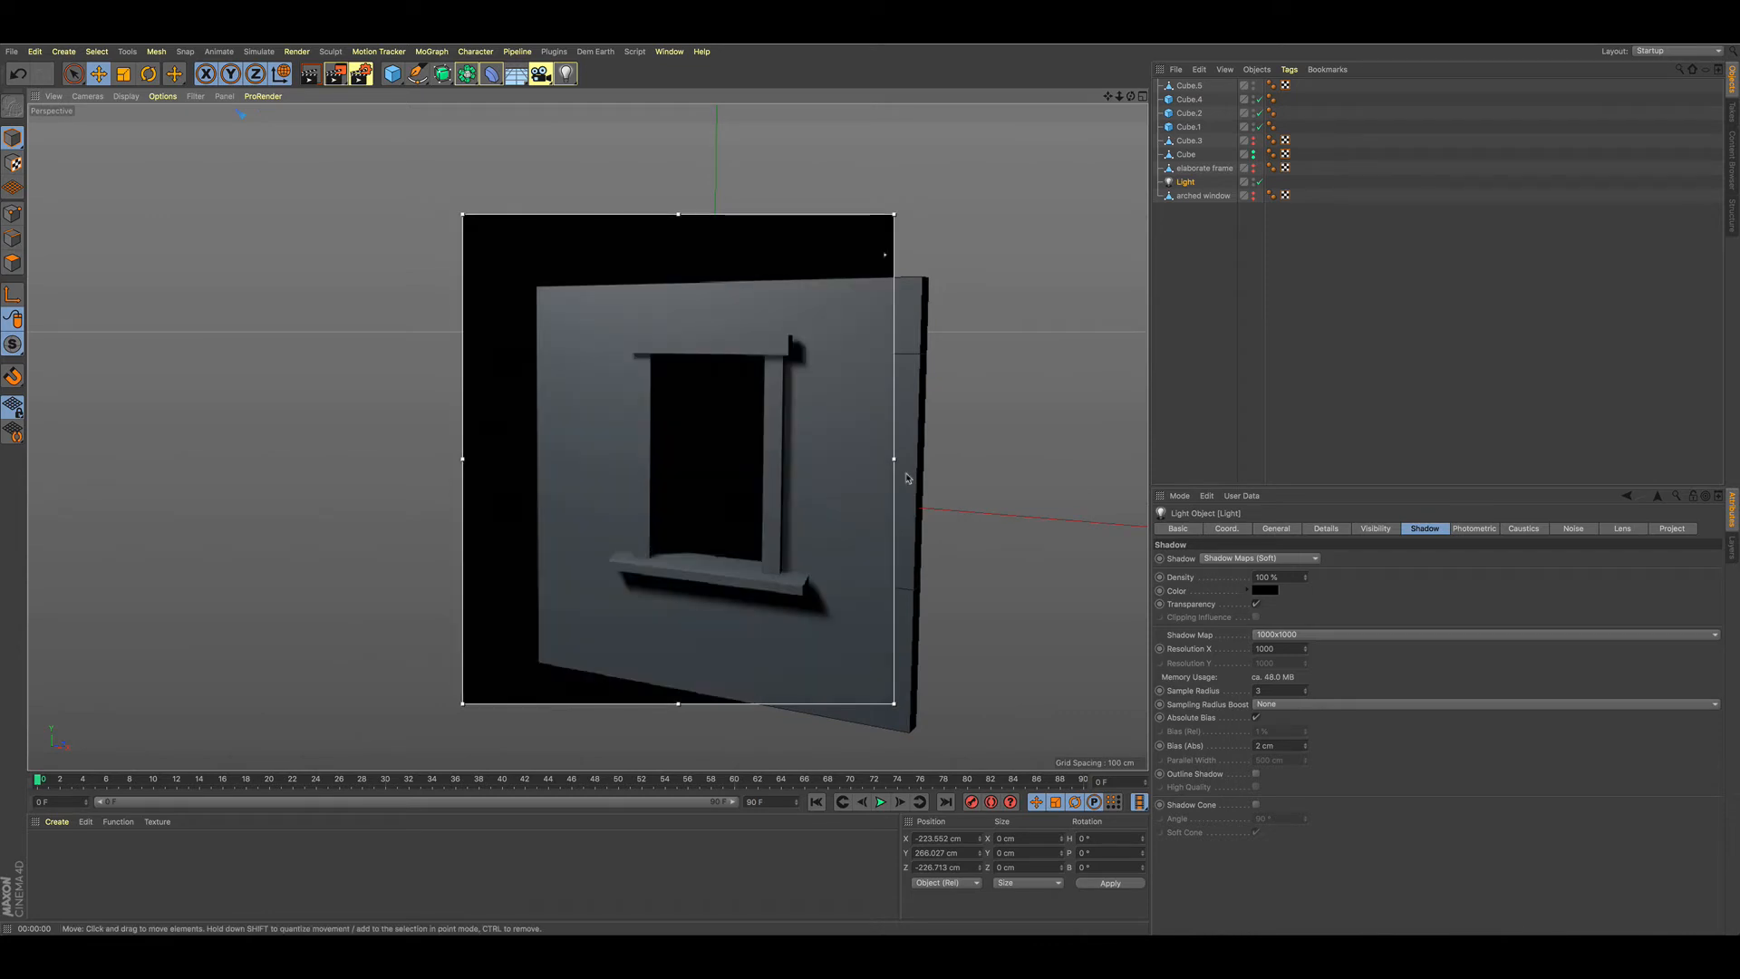
key(alt+r)
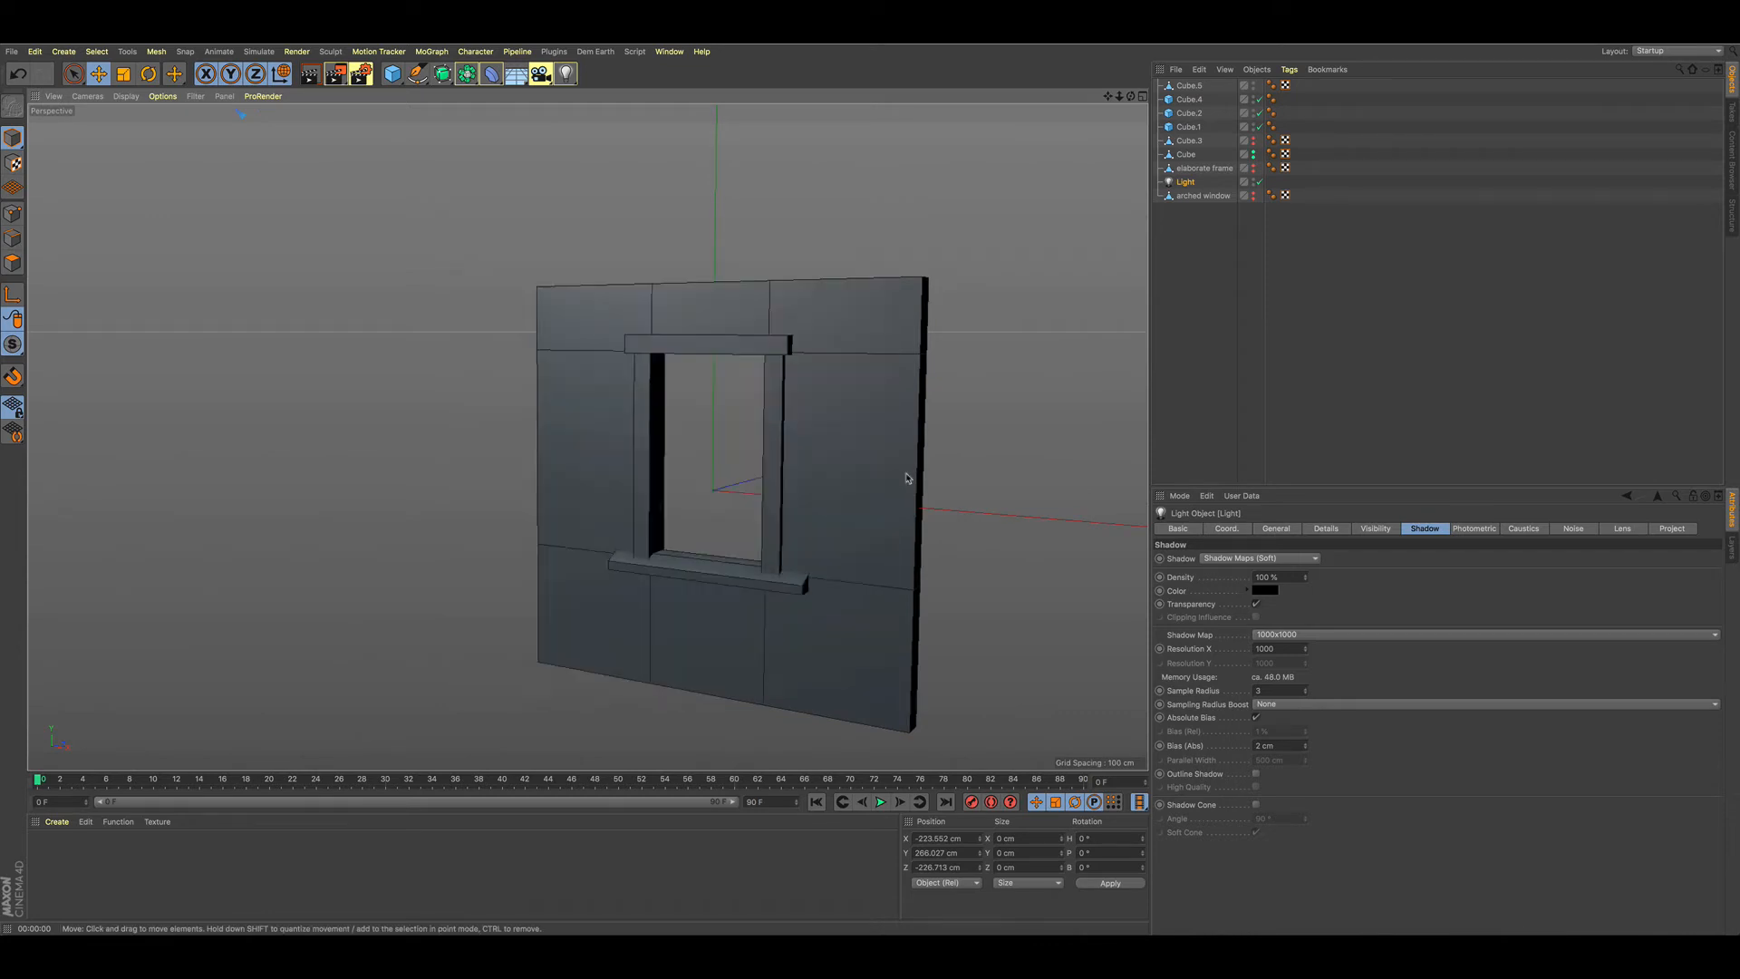
- Hide the light and all rectangular window parts, and show only the arched window wall
click(1254, 182)
click(1250, 237)
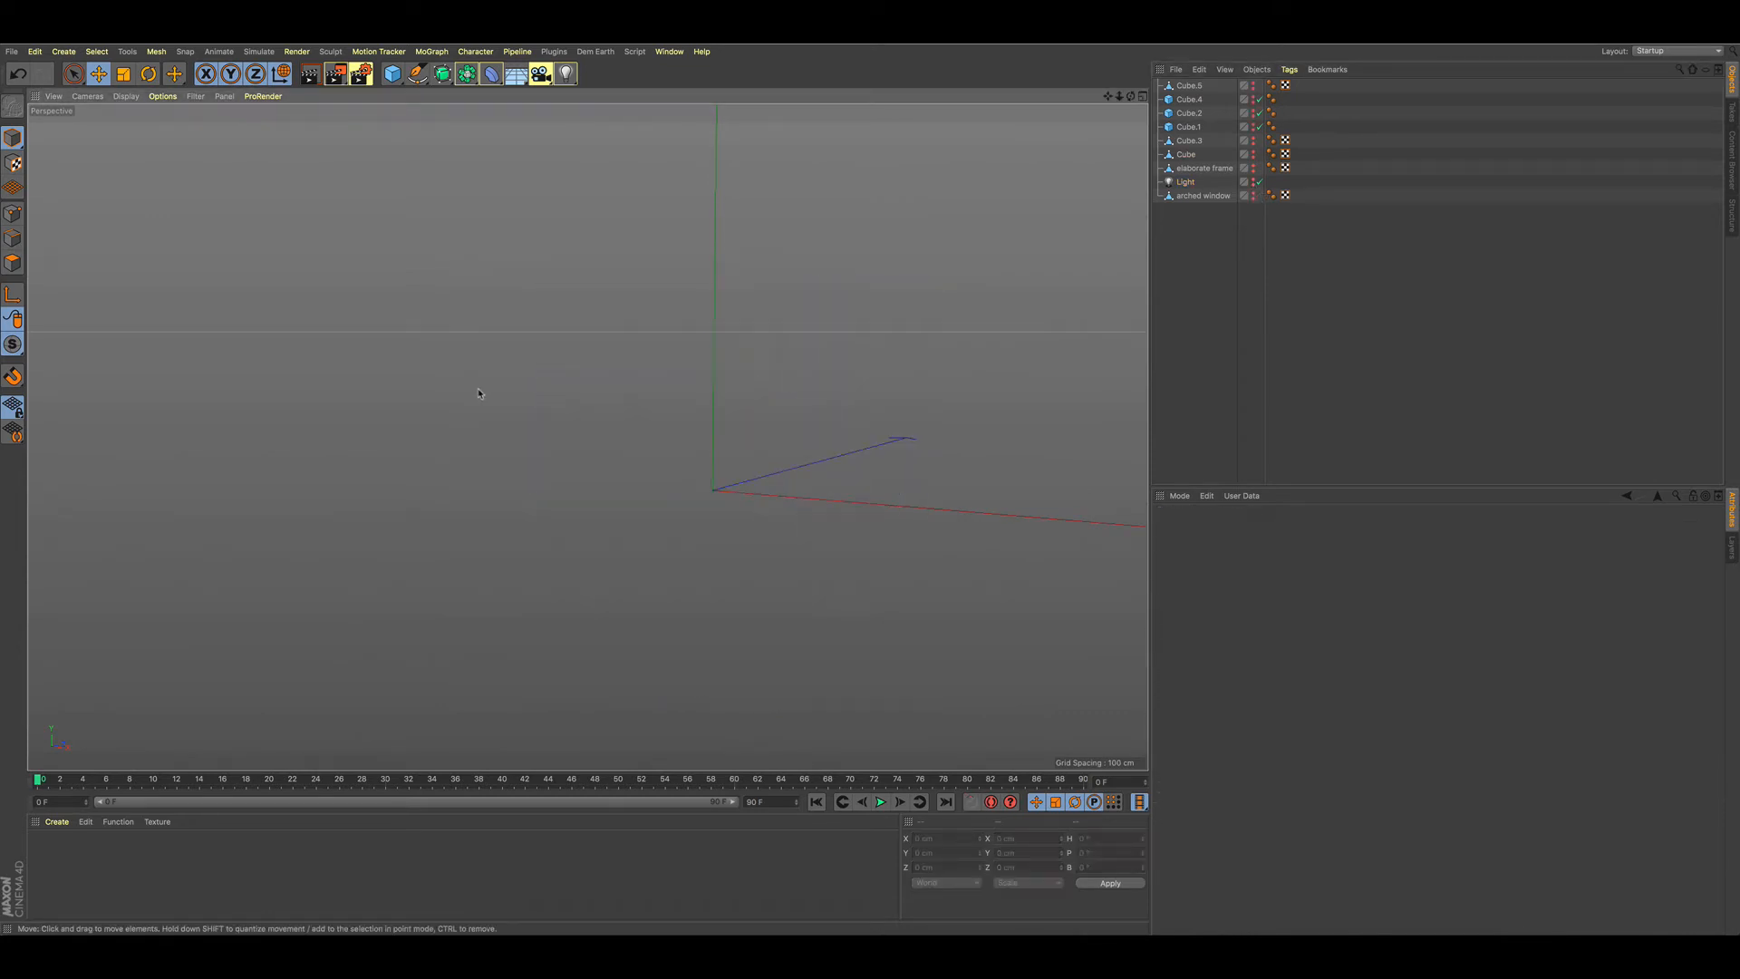
click(1255, 196)
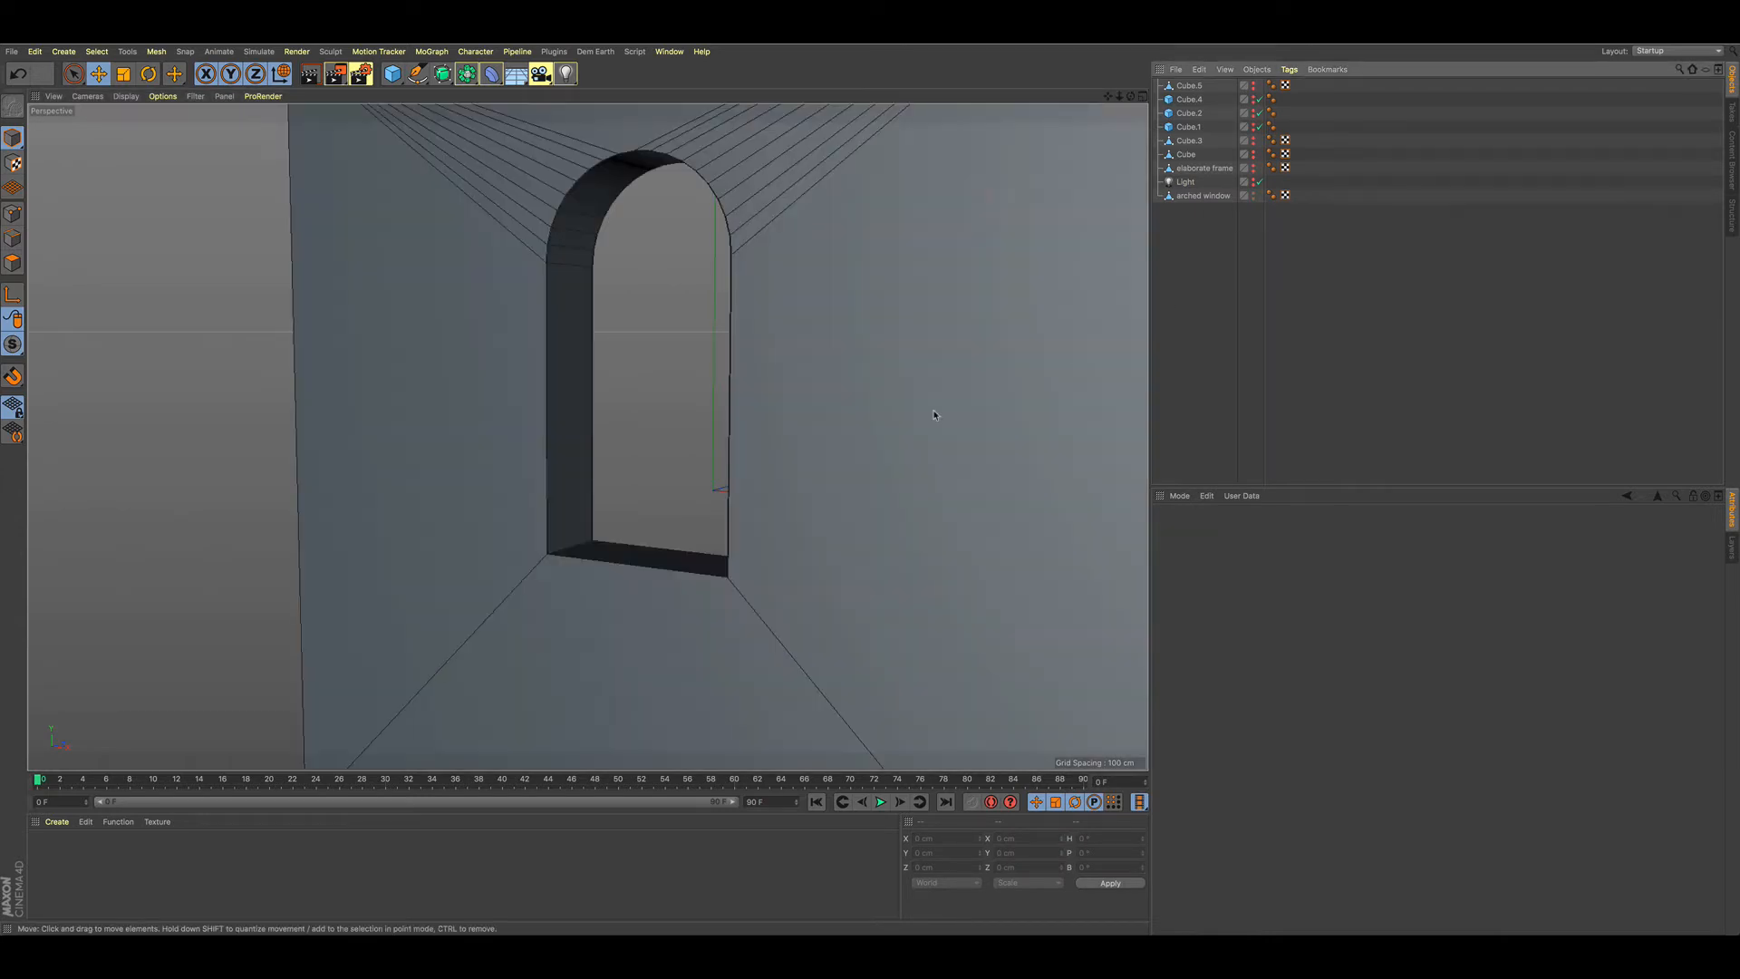
scroll(906, 388, down, 4)
alt+drag(893, 413, 988, 334)
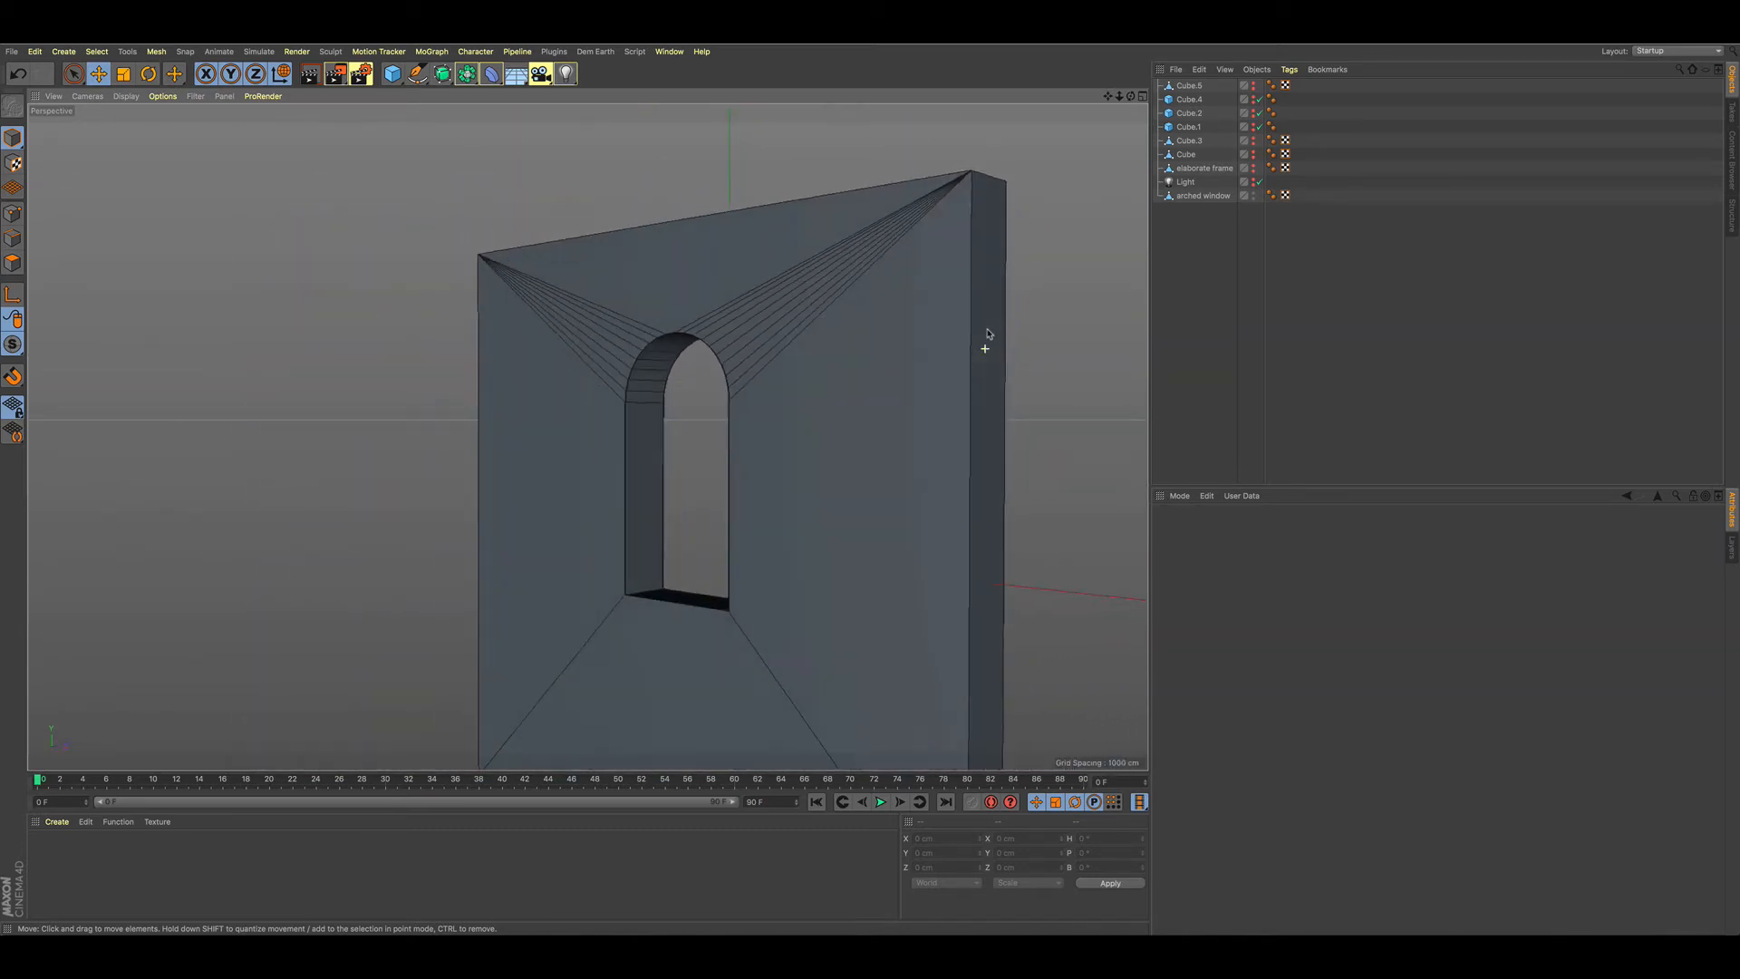
alt+drag(551, 451, 955, 490)
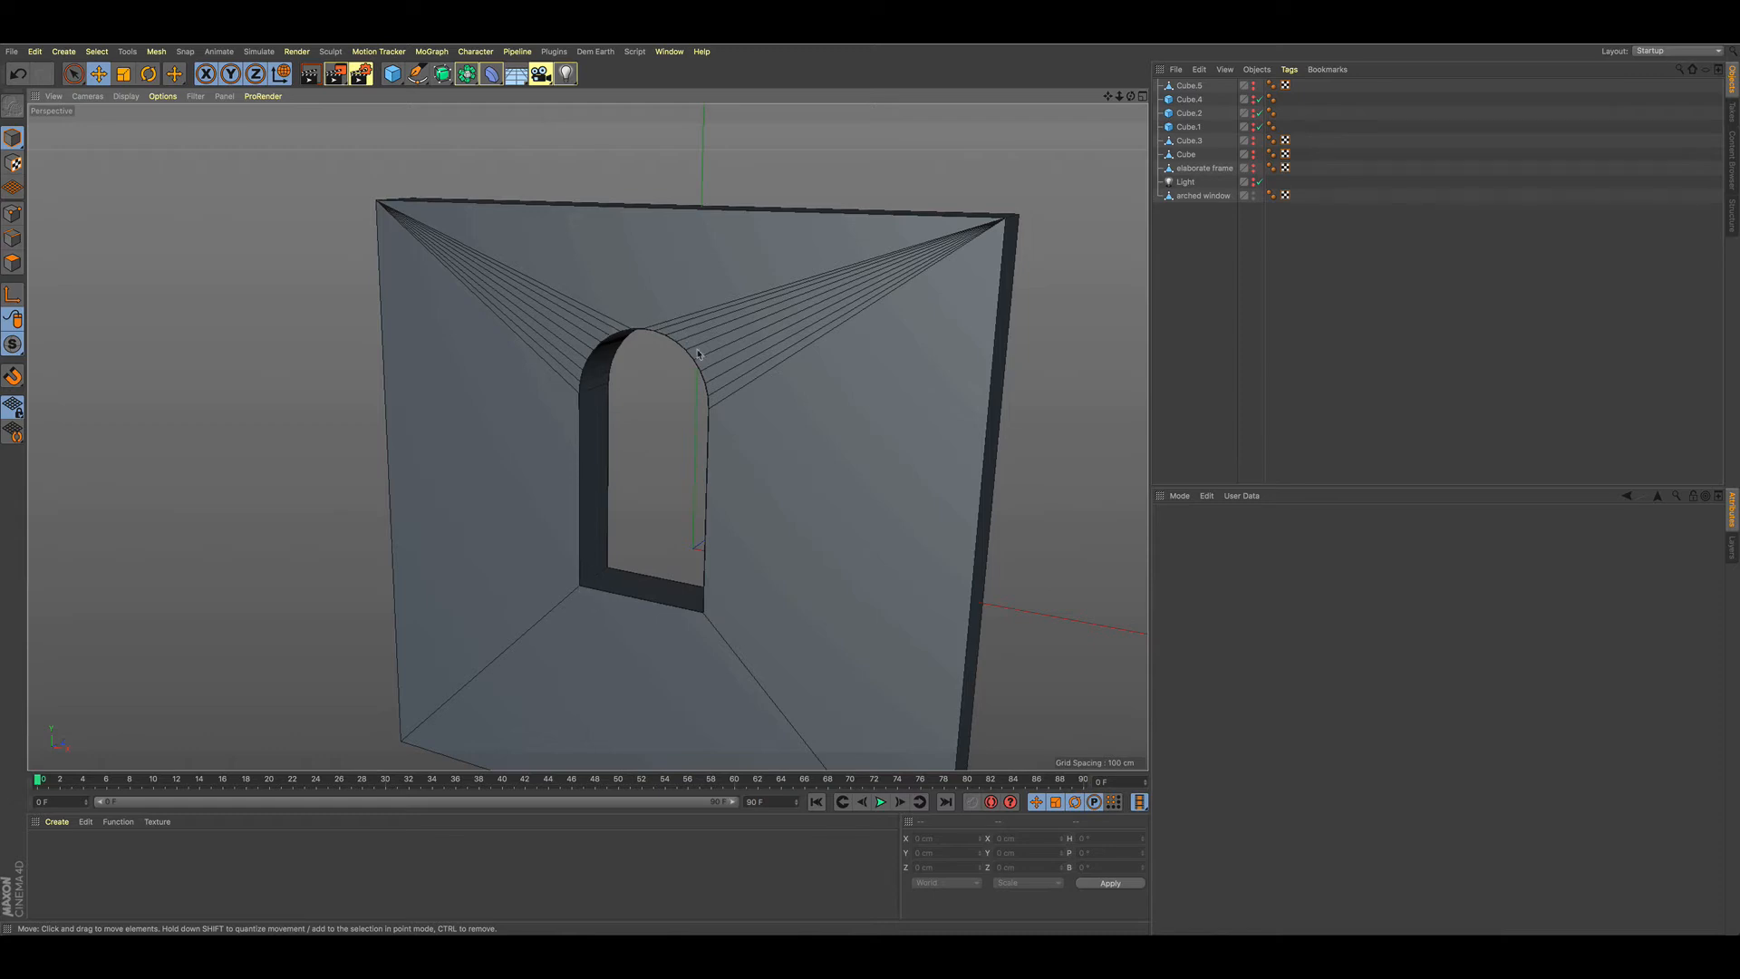
mouse_move(783, 521)
alt+mouse_down()
mouse_move(774, 474)
mouse_move(731, 478)
mouse_move(780, 519)
alt+mouse_up()
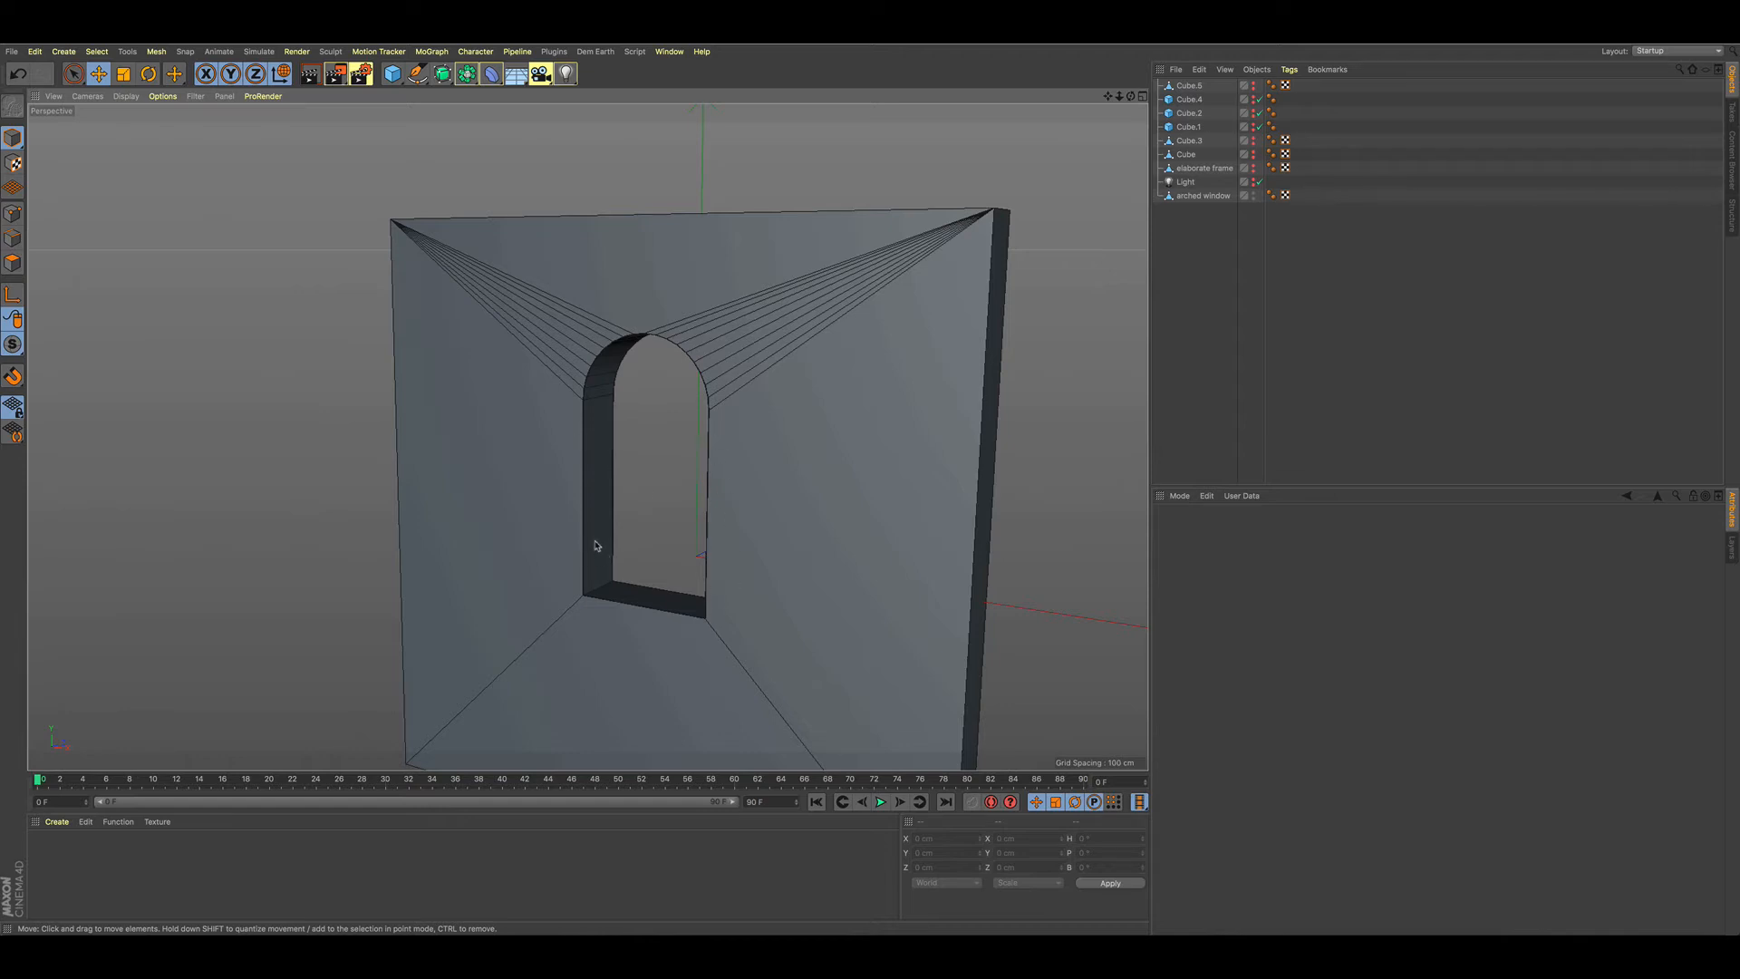
alt+drag(596, 545, 593, 564)
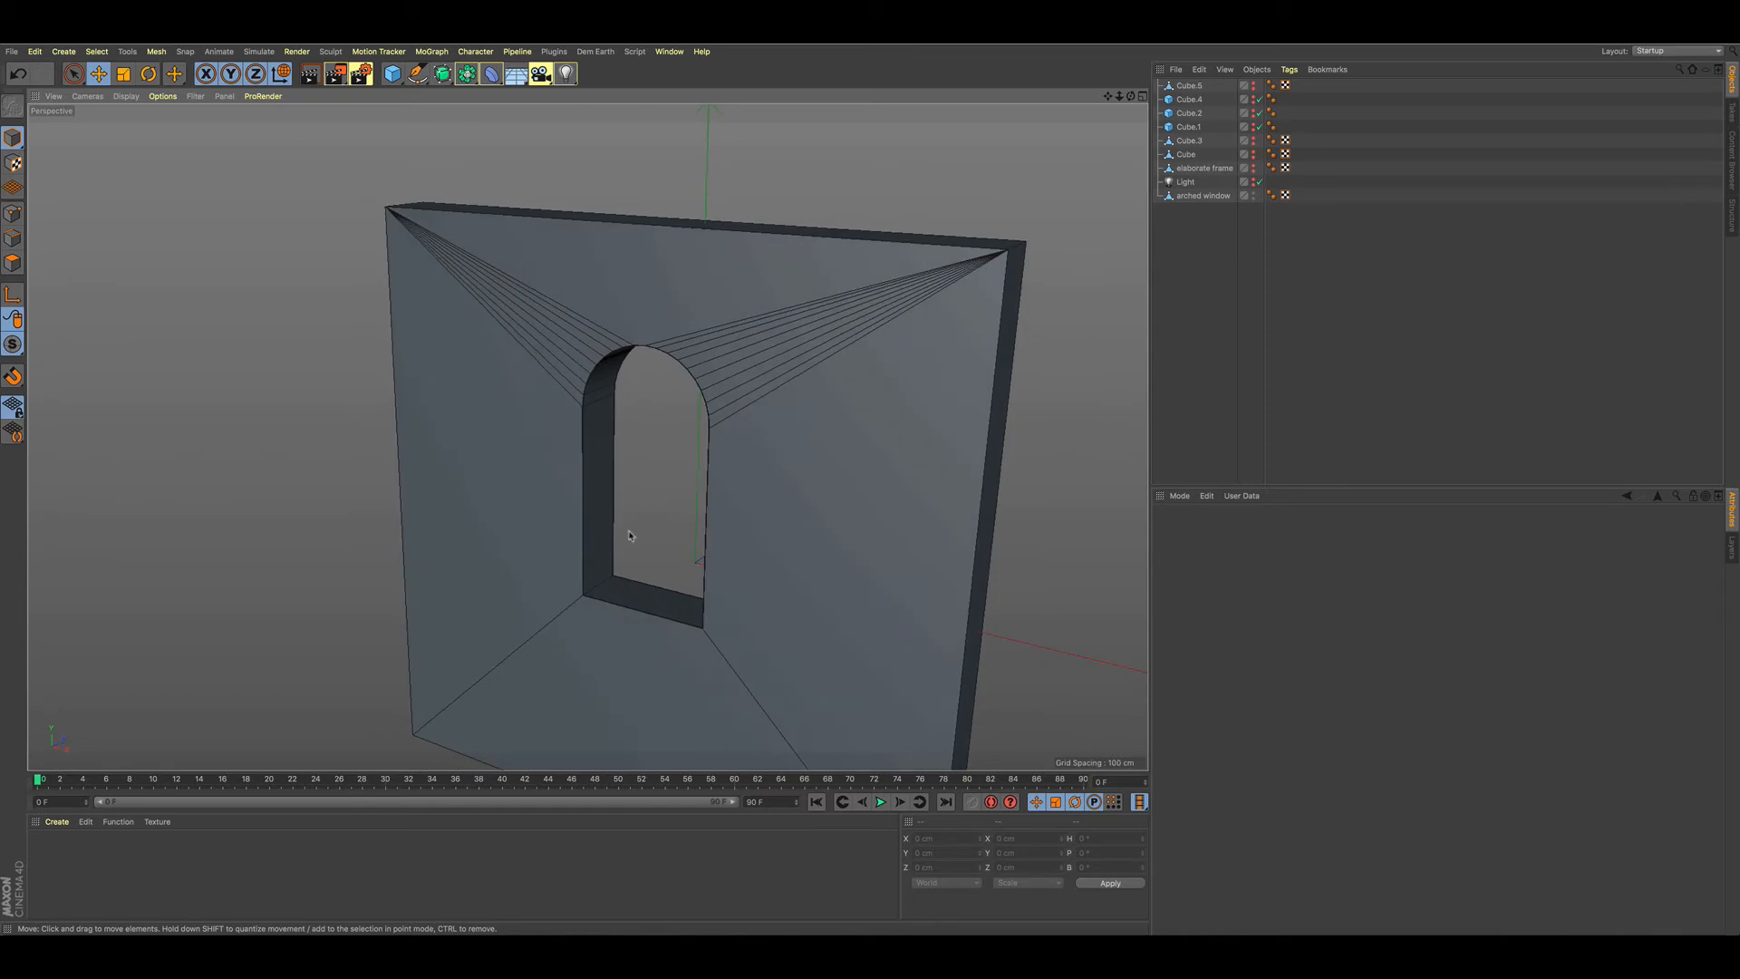
- Select the loop of inner polygons lining the arched window's opening
click(1192, 197)
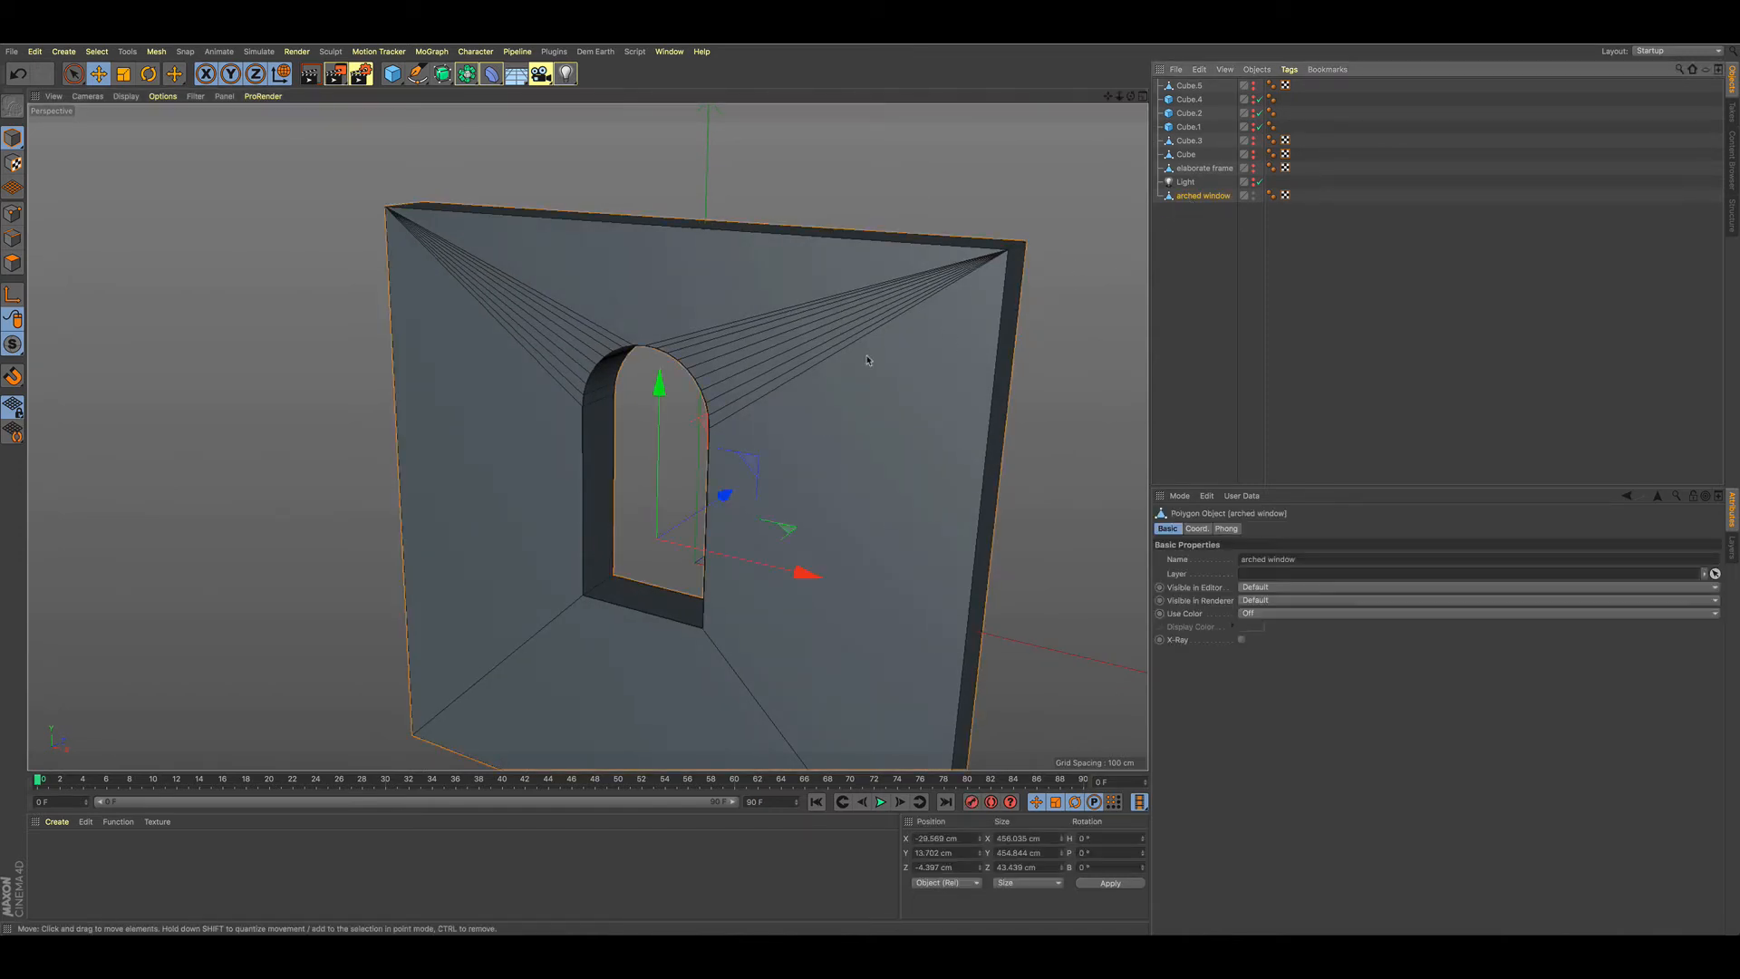
click(13, 263)
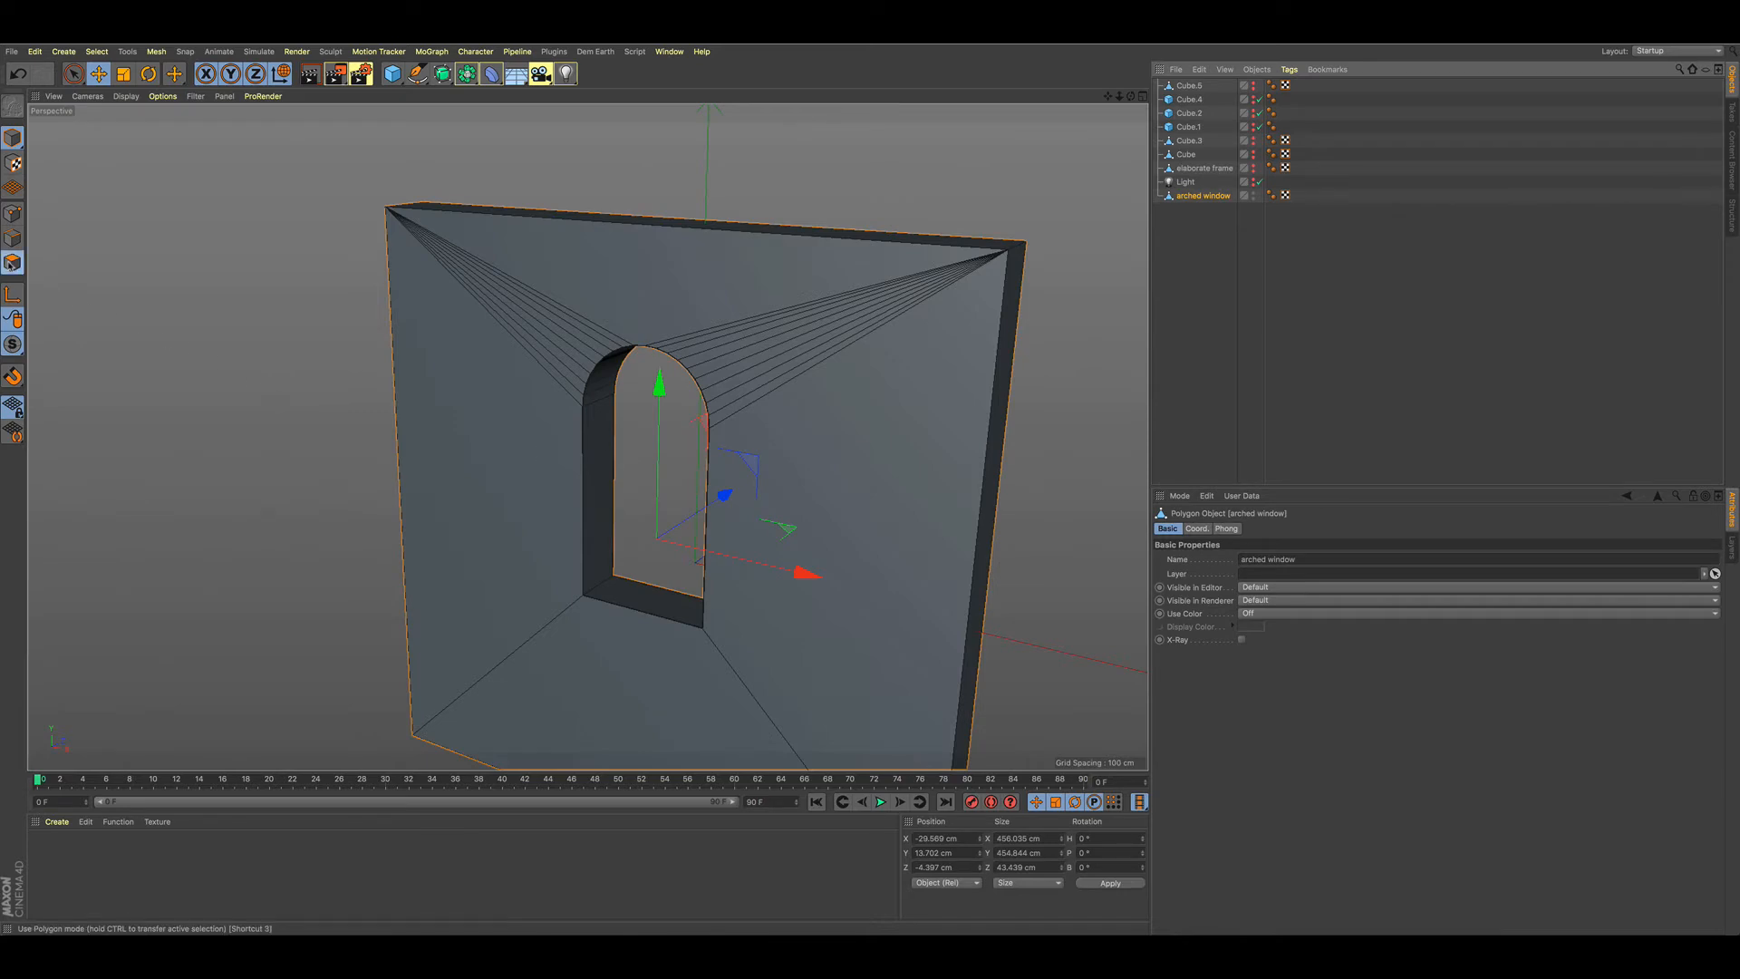
click(613, 591)
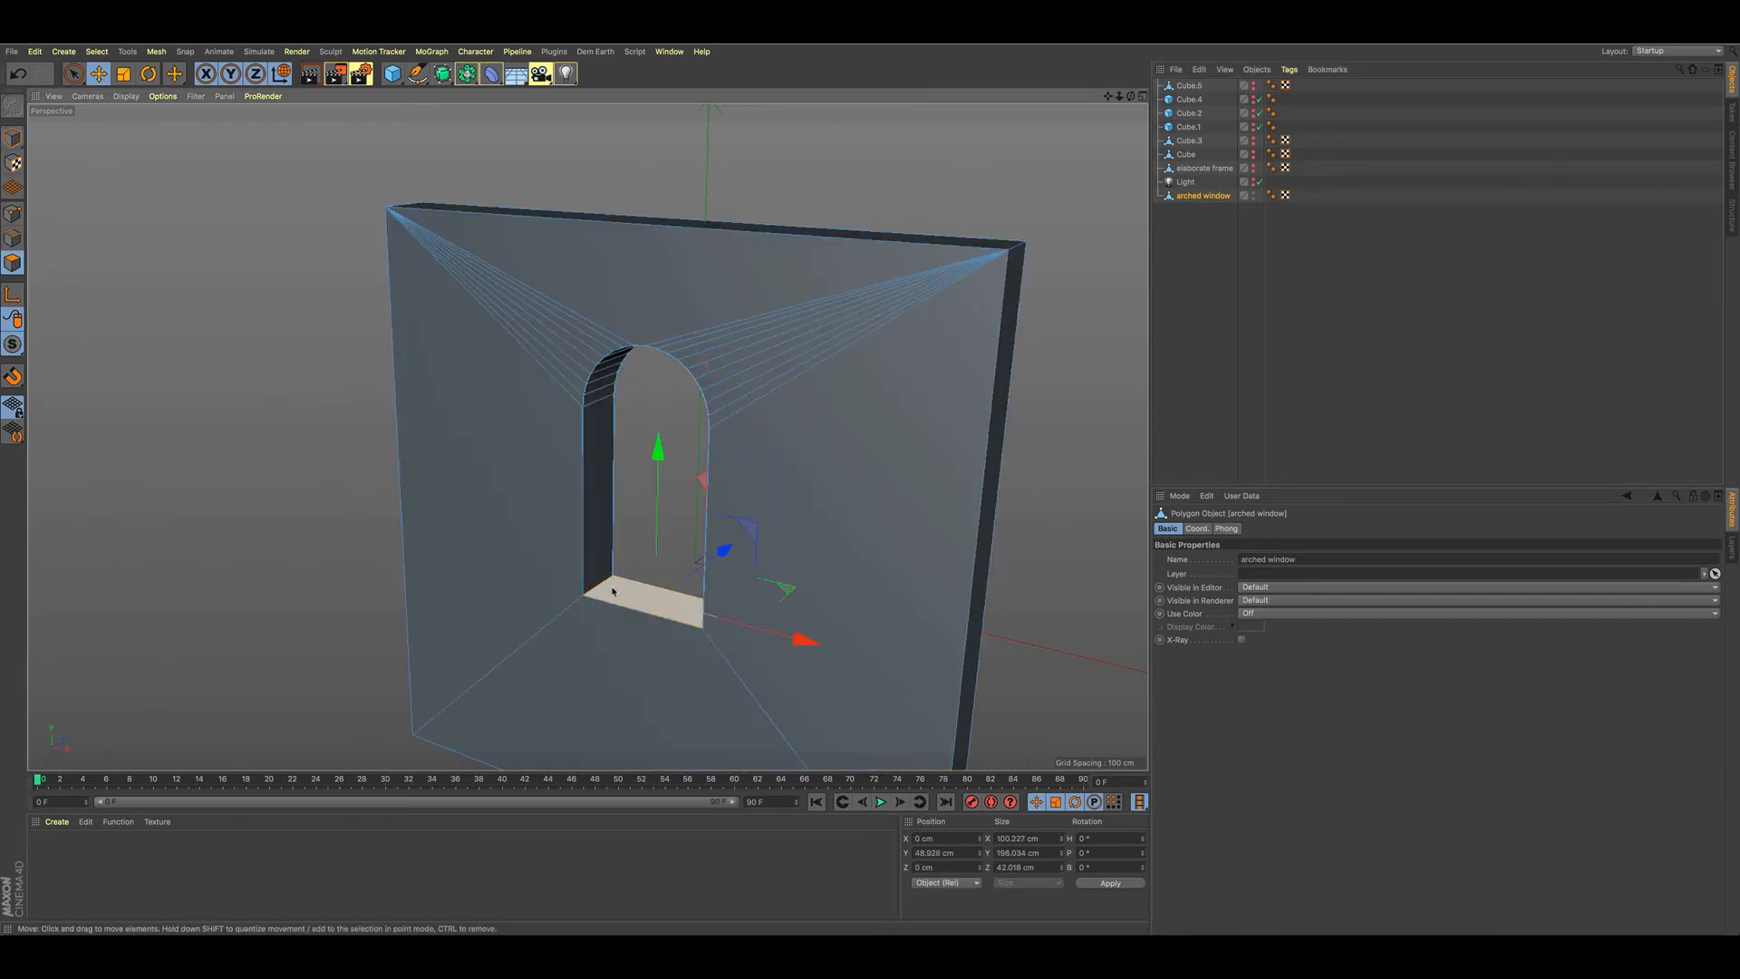
click(352, 519)
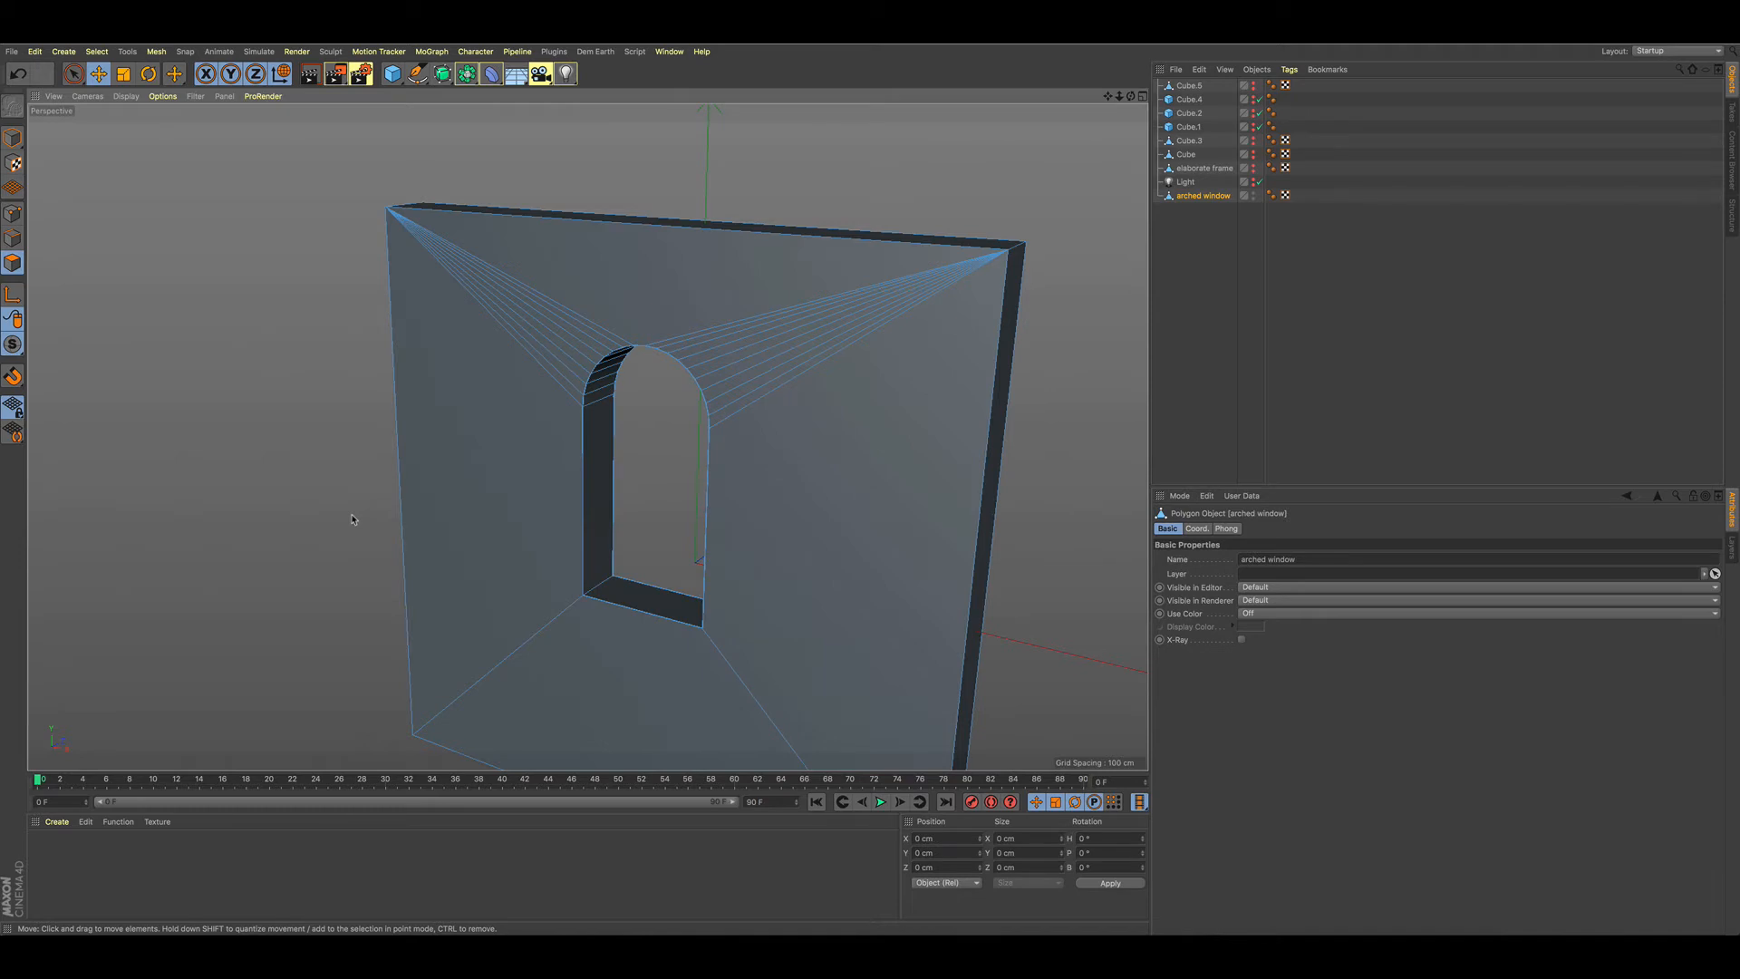
key(u)
key(l)
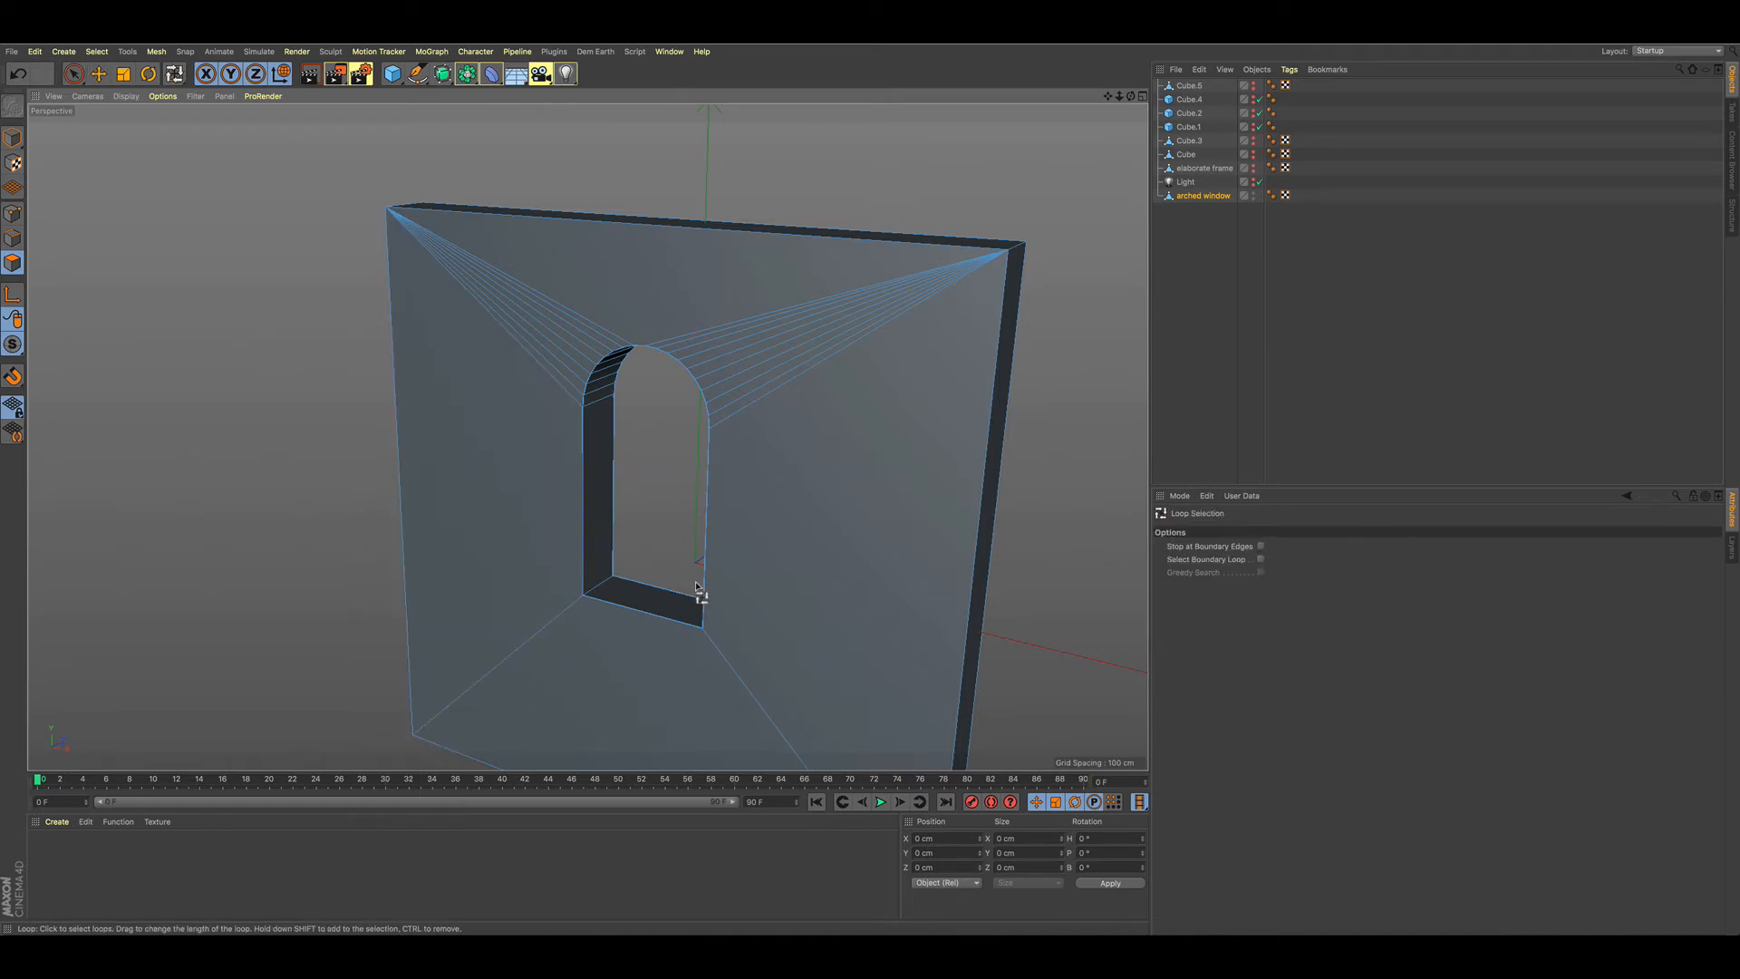
click(596, 594)
key(space)
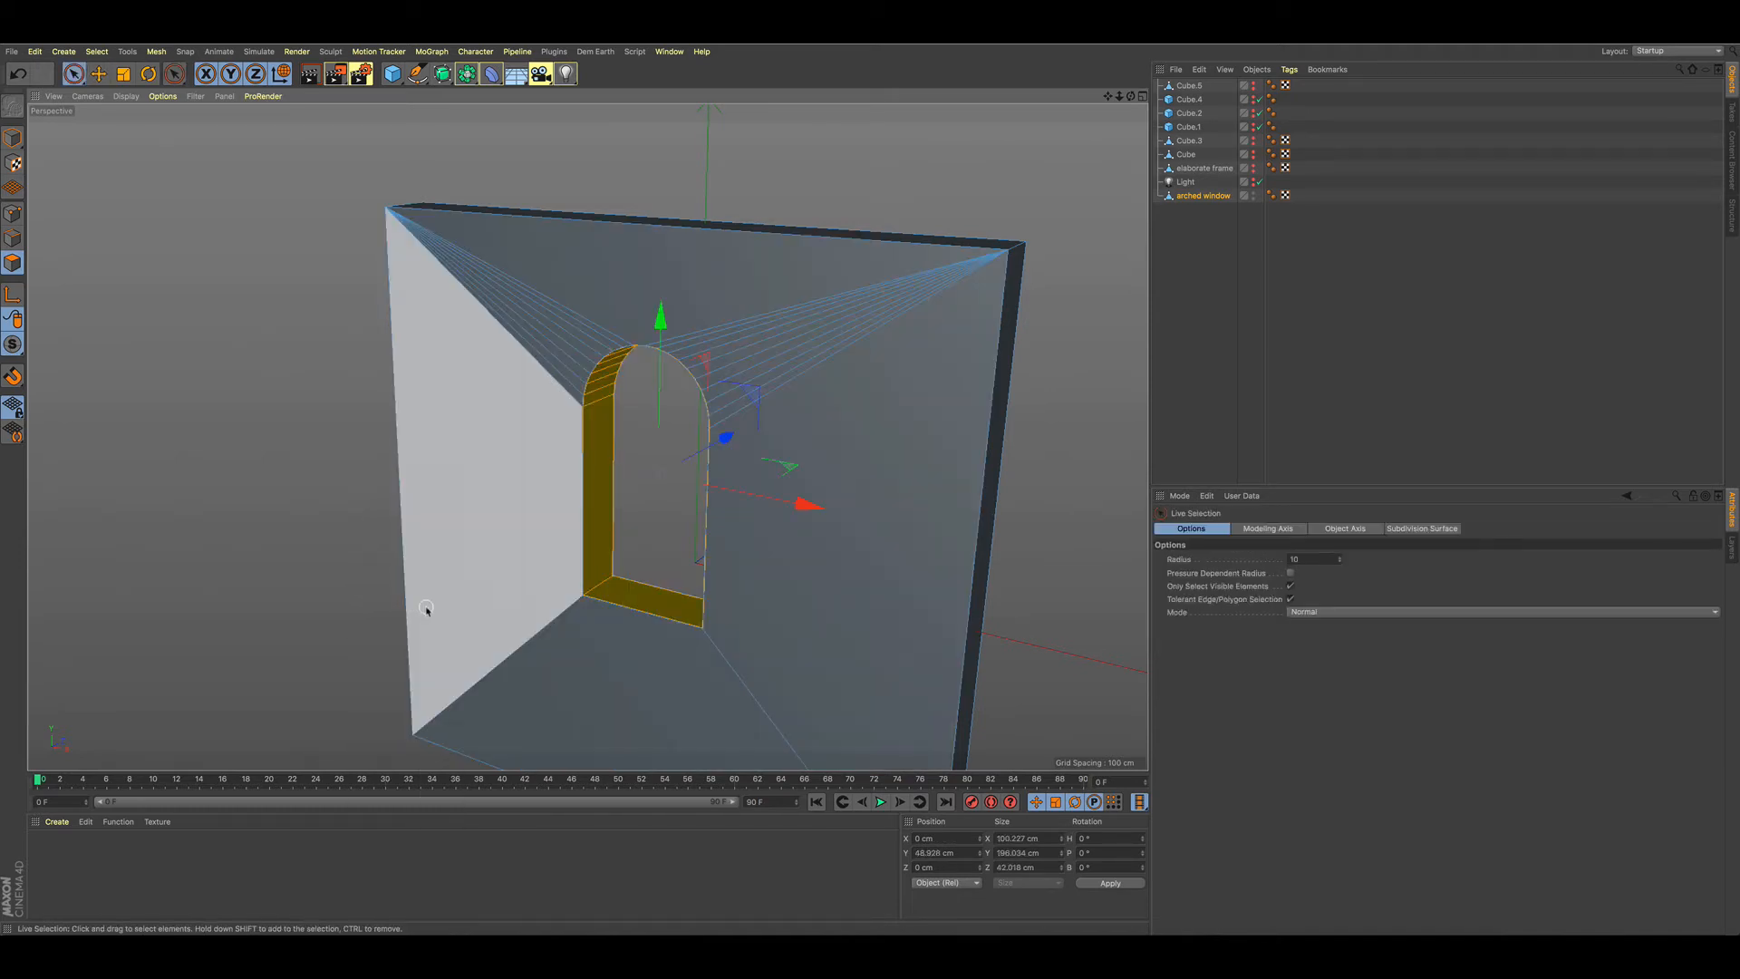
- Split the selected inner polygons of the arched window into a separate object and rename it "arched frame"
alt+drag(427, 605, 963, 485)
right_click(1016, 414)
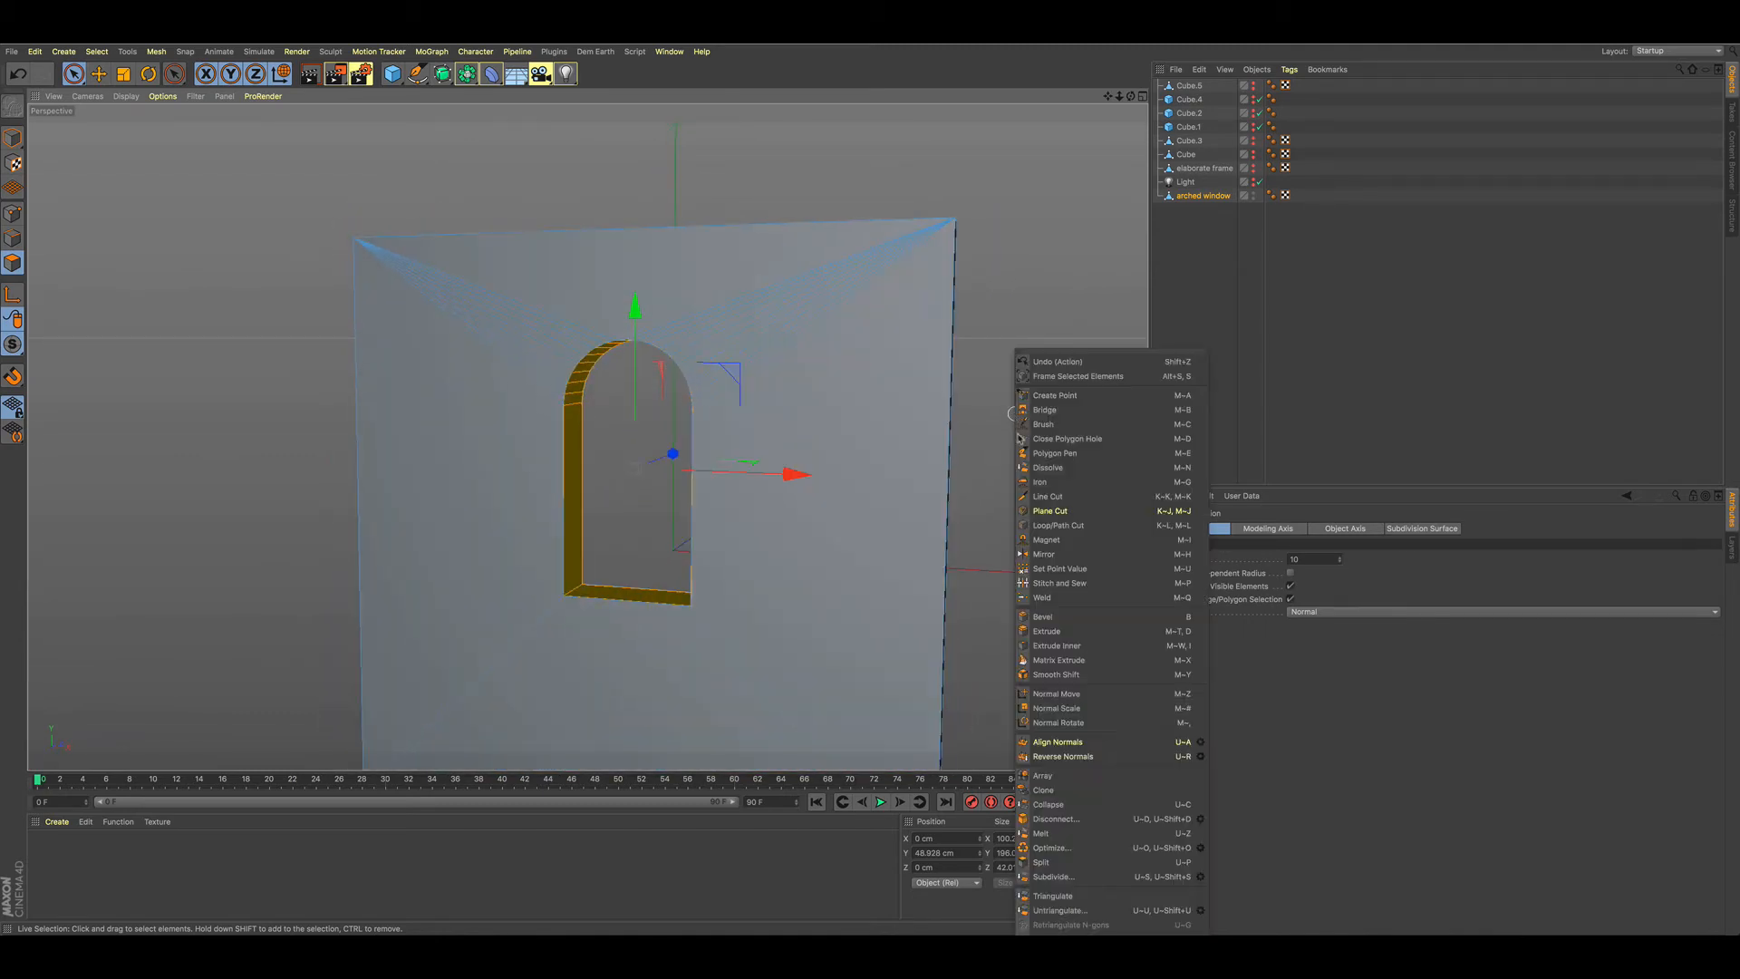
click(1042, 862)
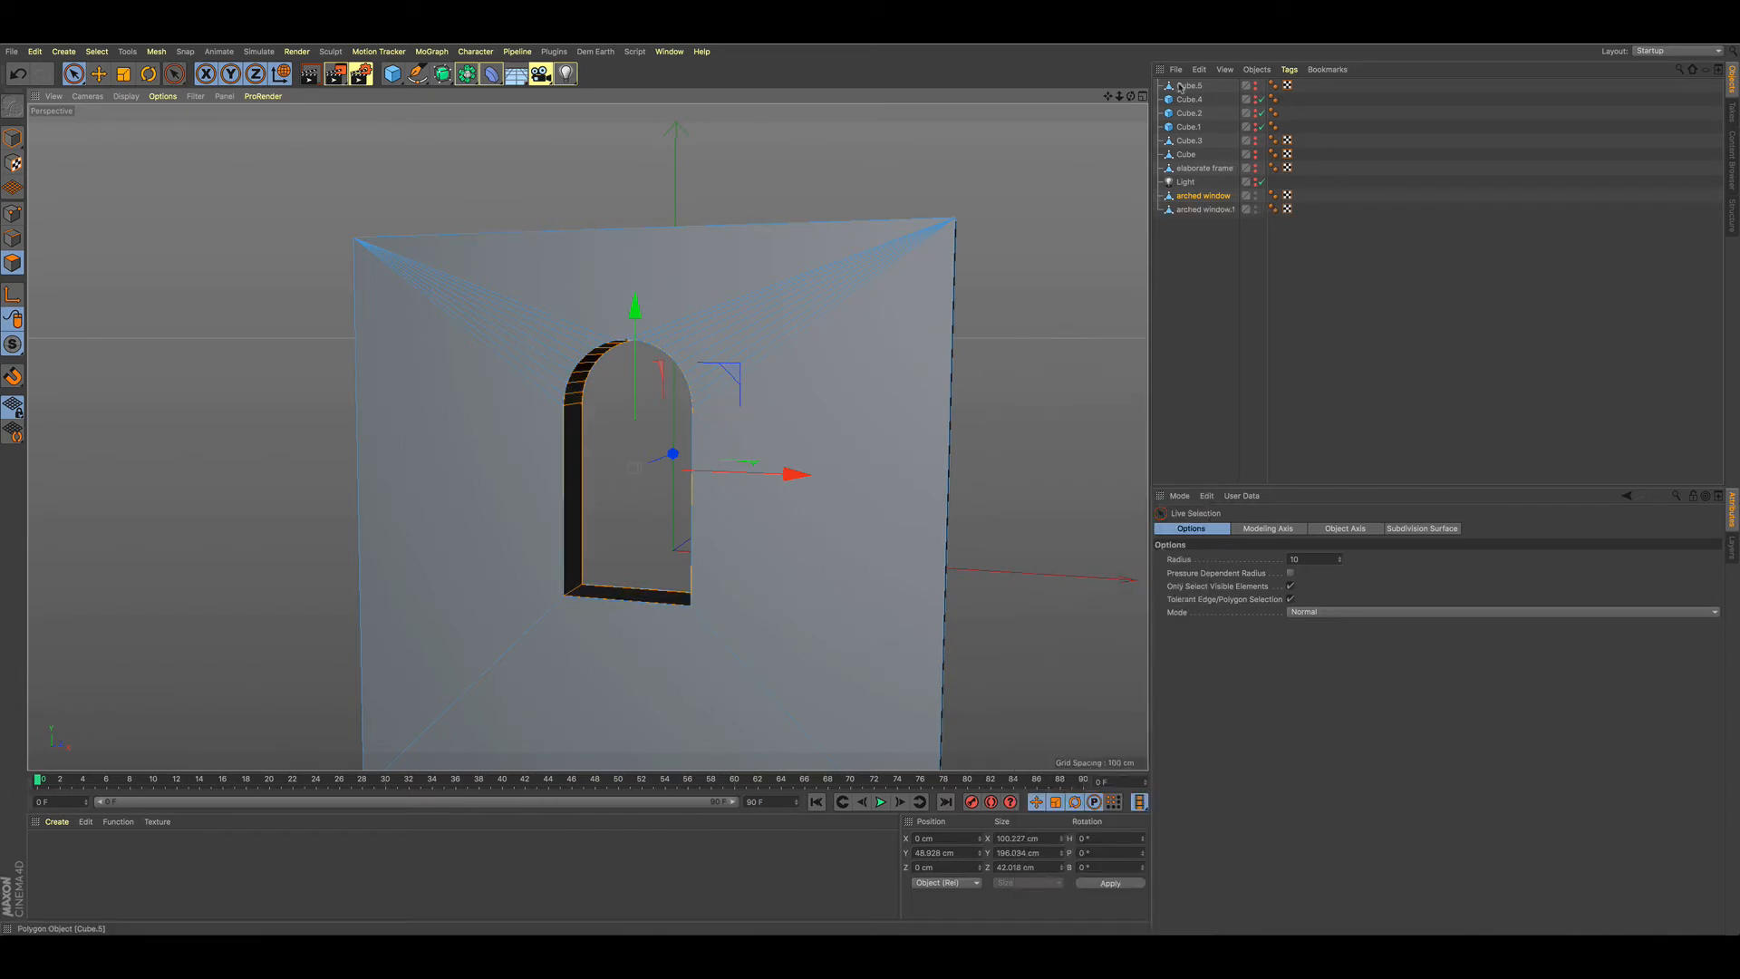
click(1206, 211)
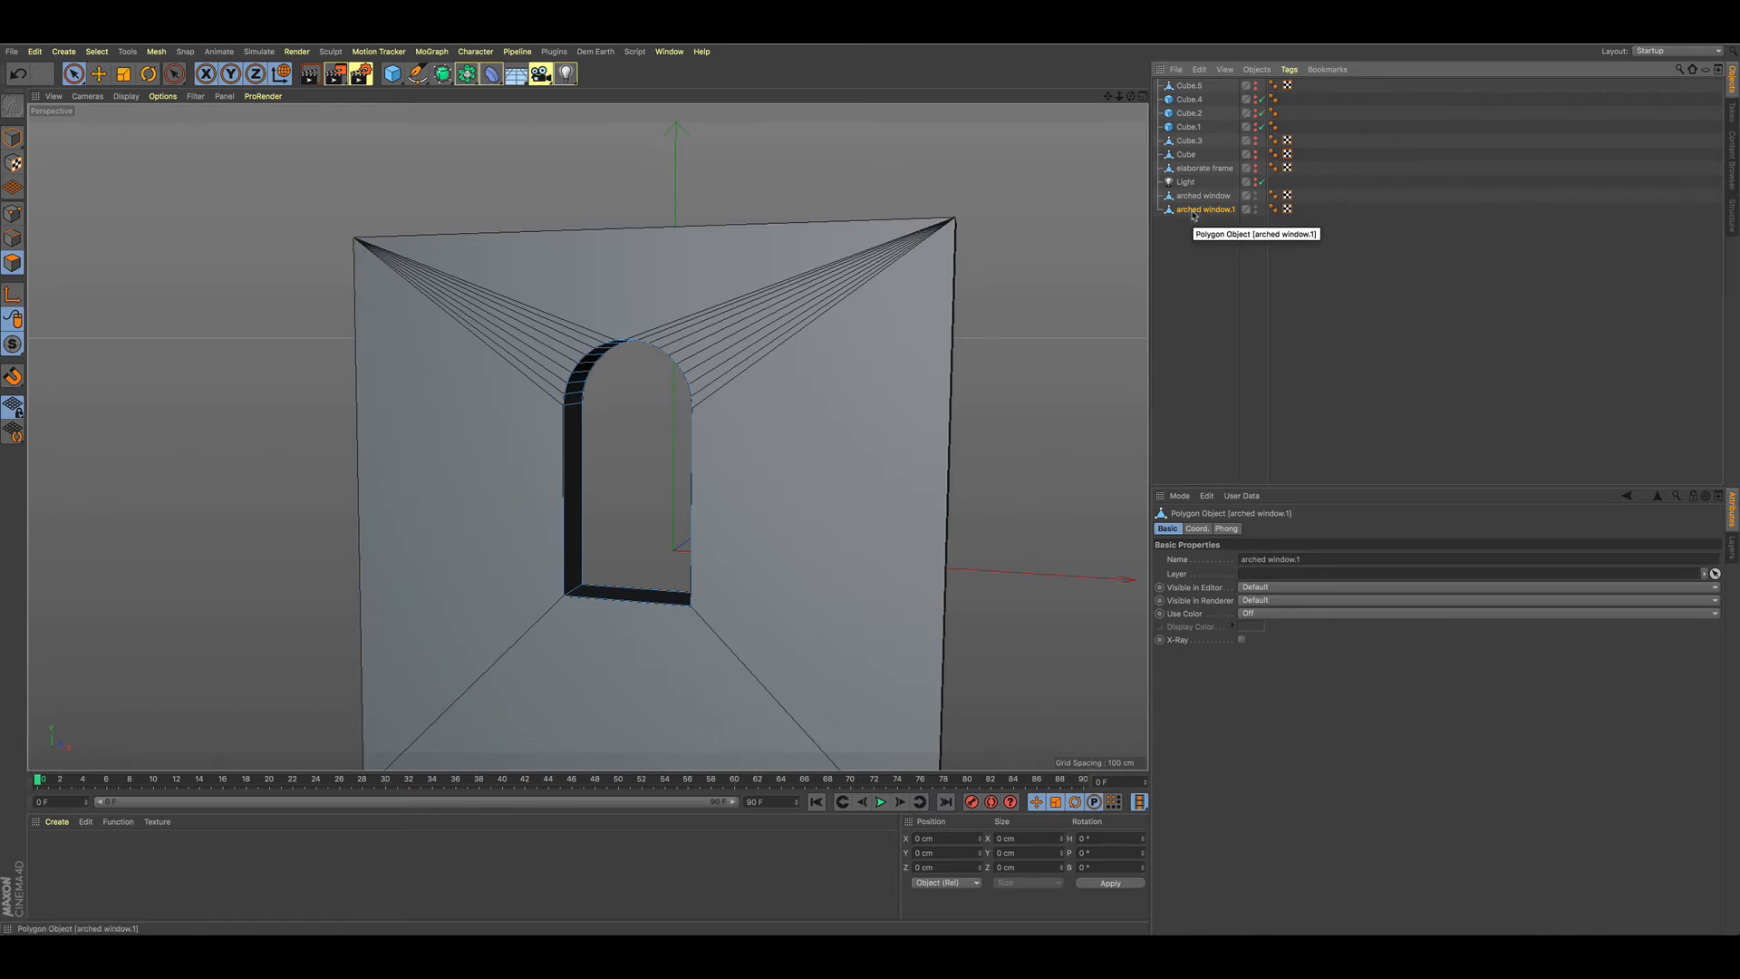
double_click(1194, 211)
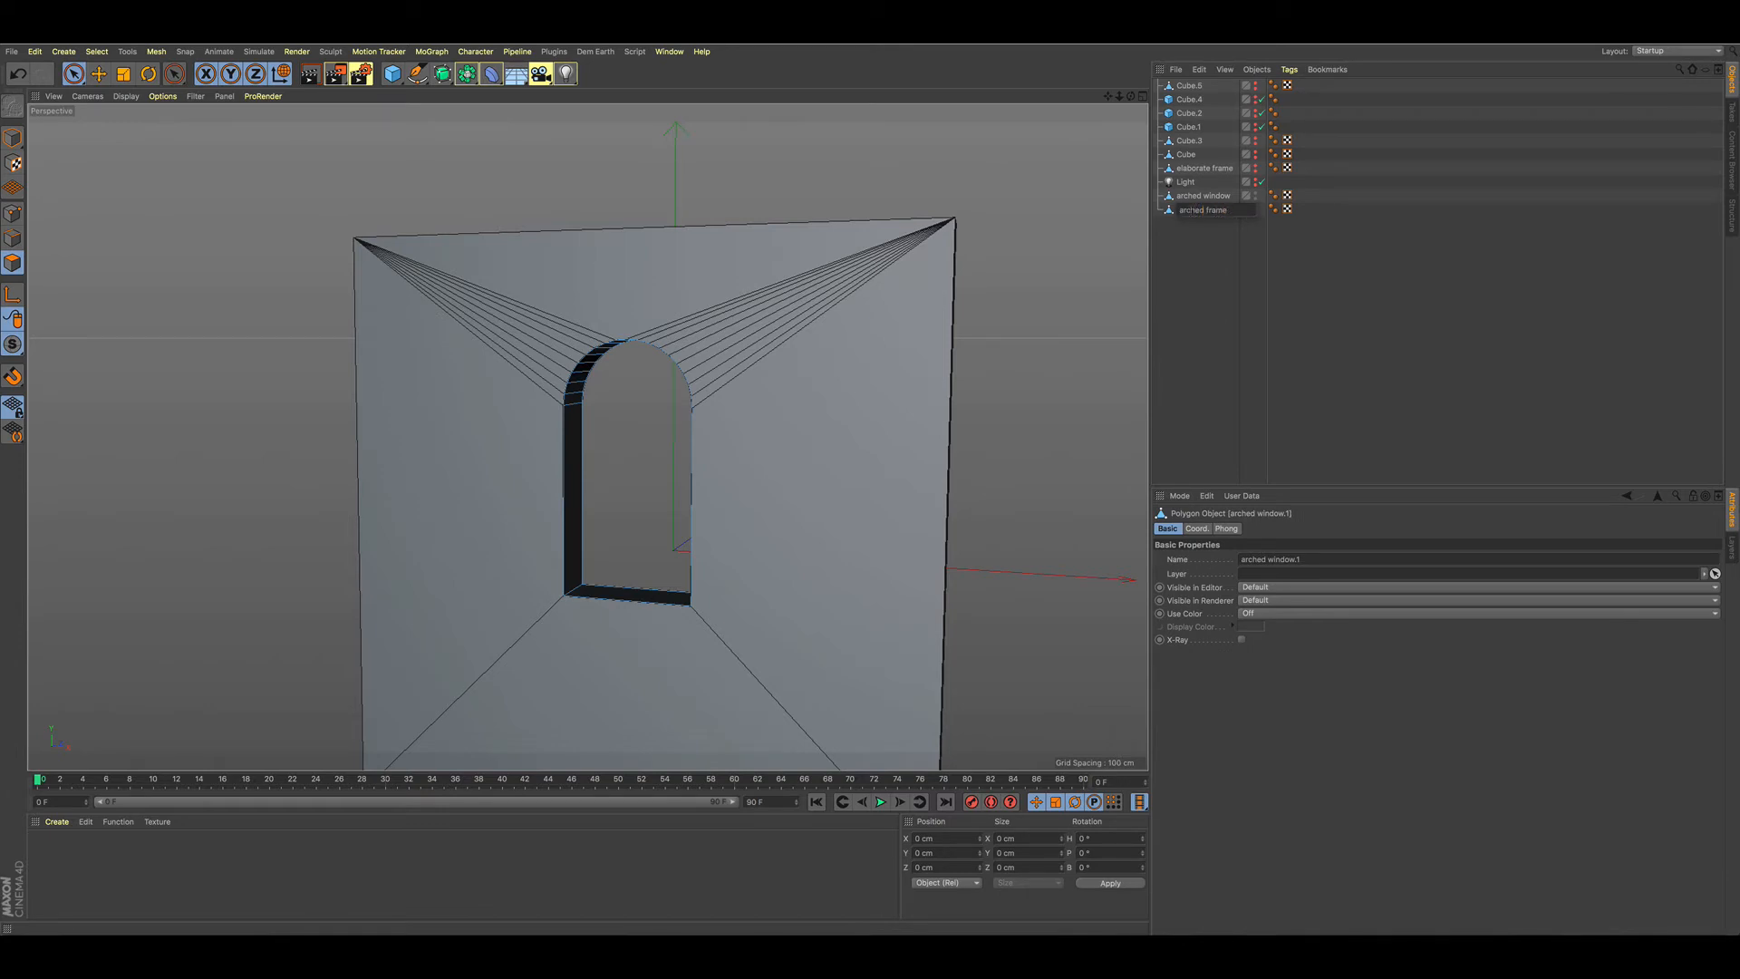
- Move the whole arched frame forward out of the wall, to a Z position of about -80 cm
click(14, 144)
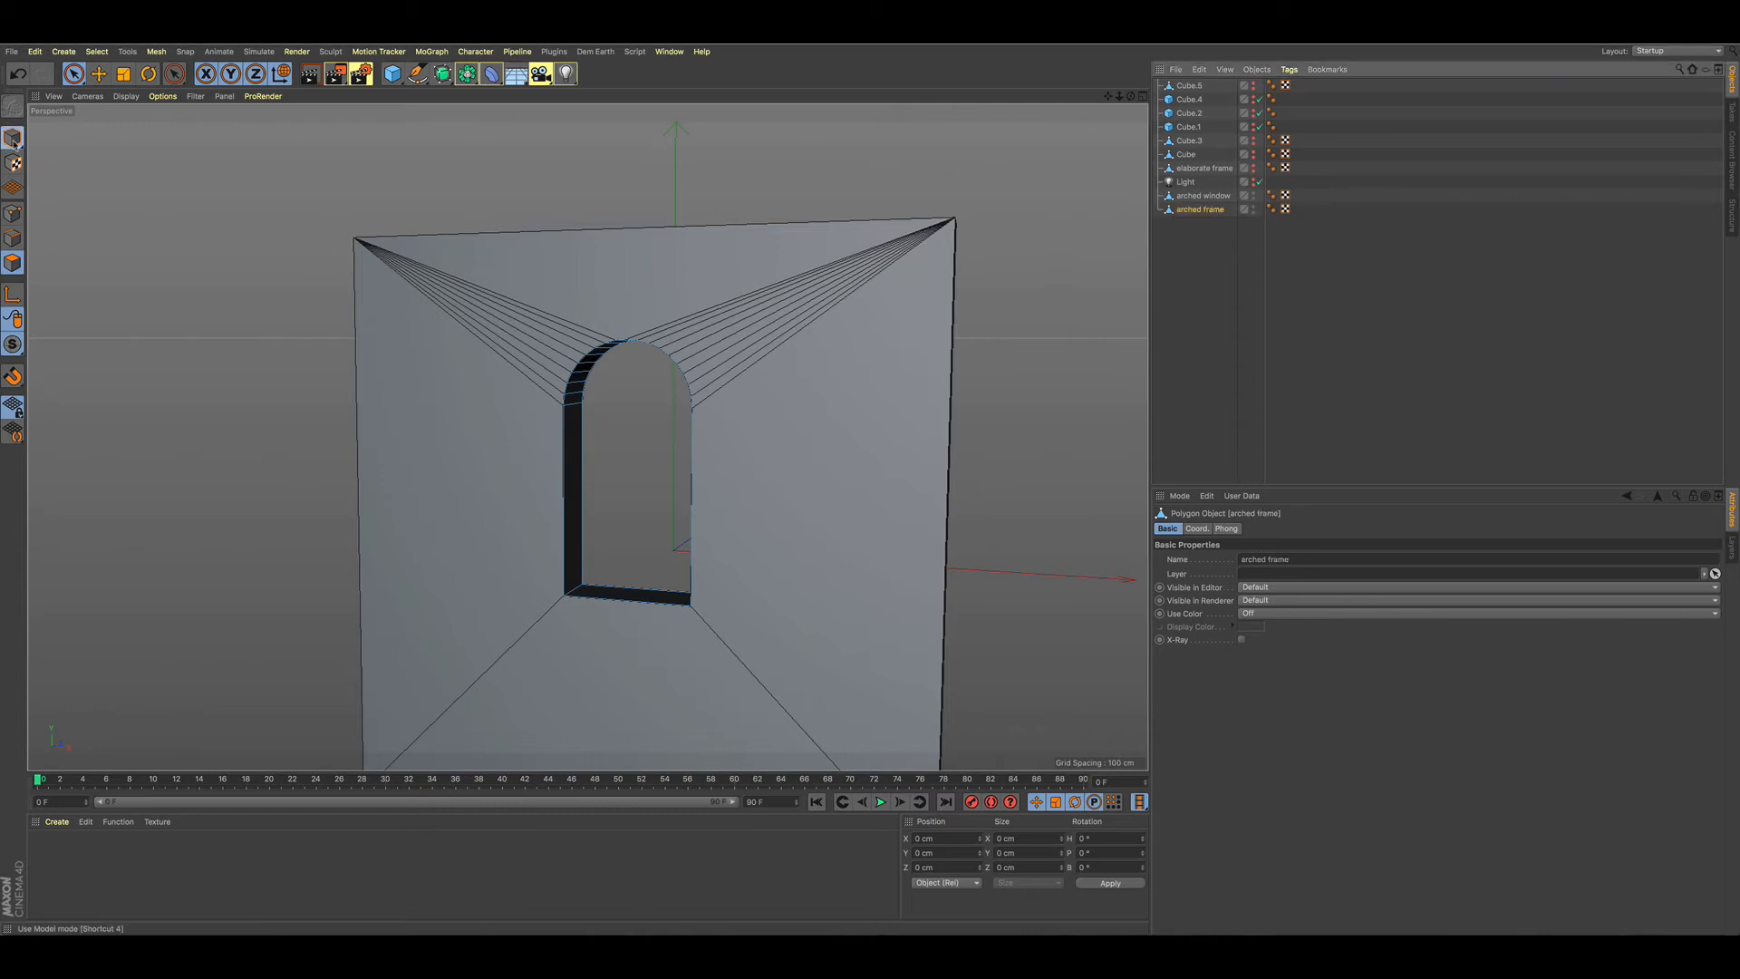
alt+drag(574, 435, 493, 463)
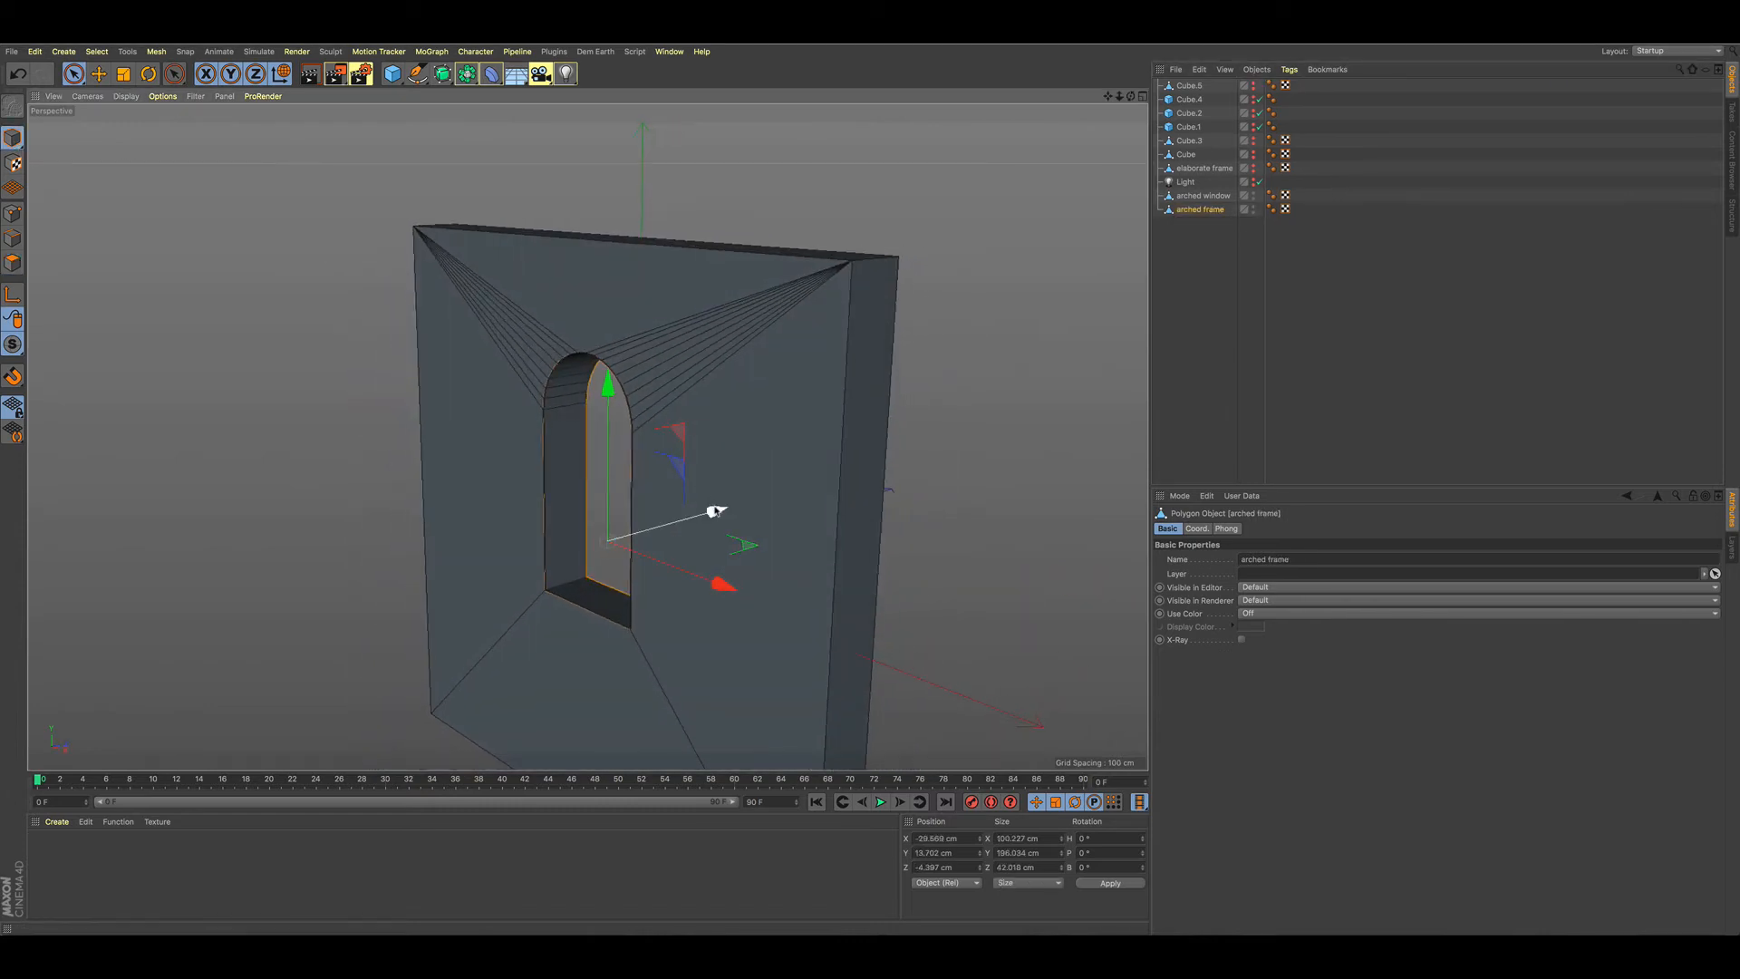
drag(715, 512, 658, 538)
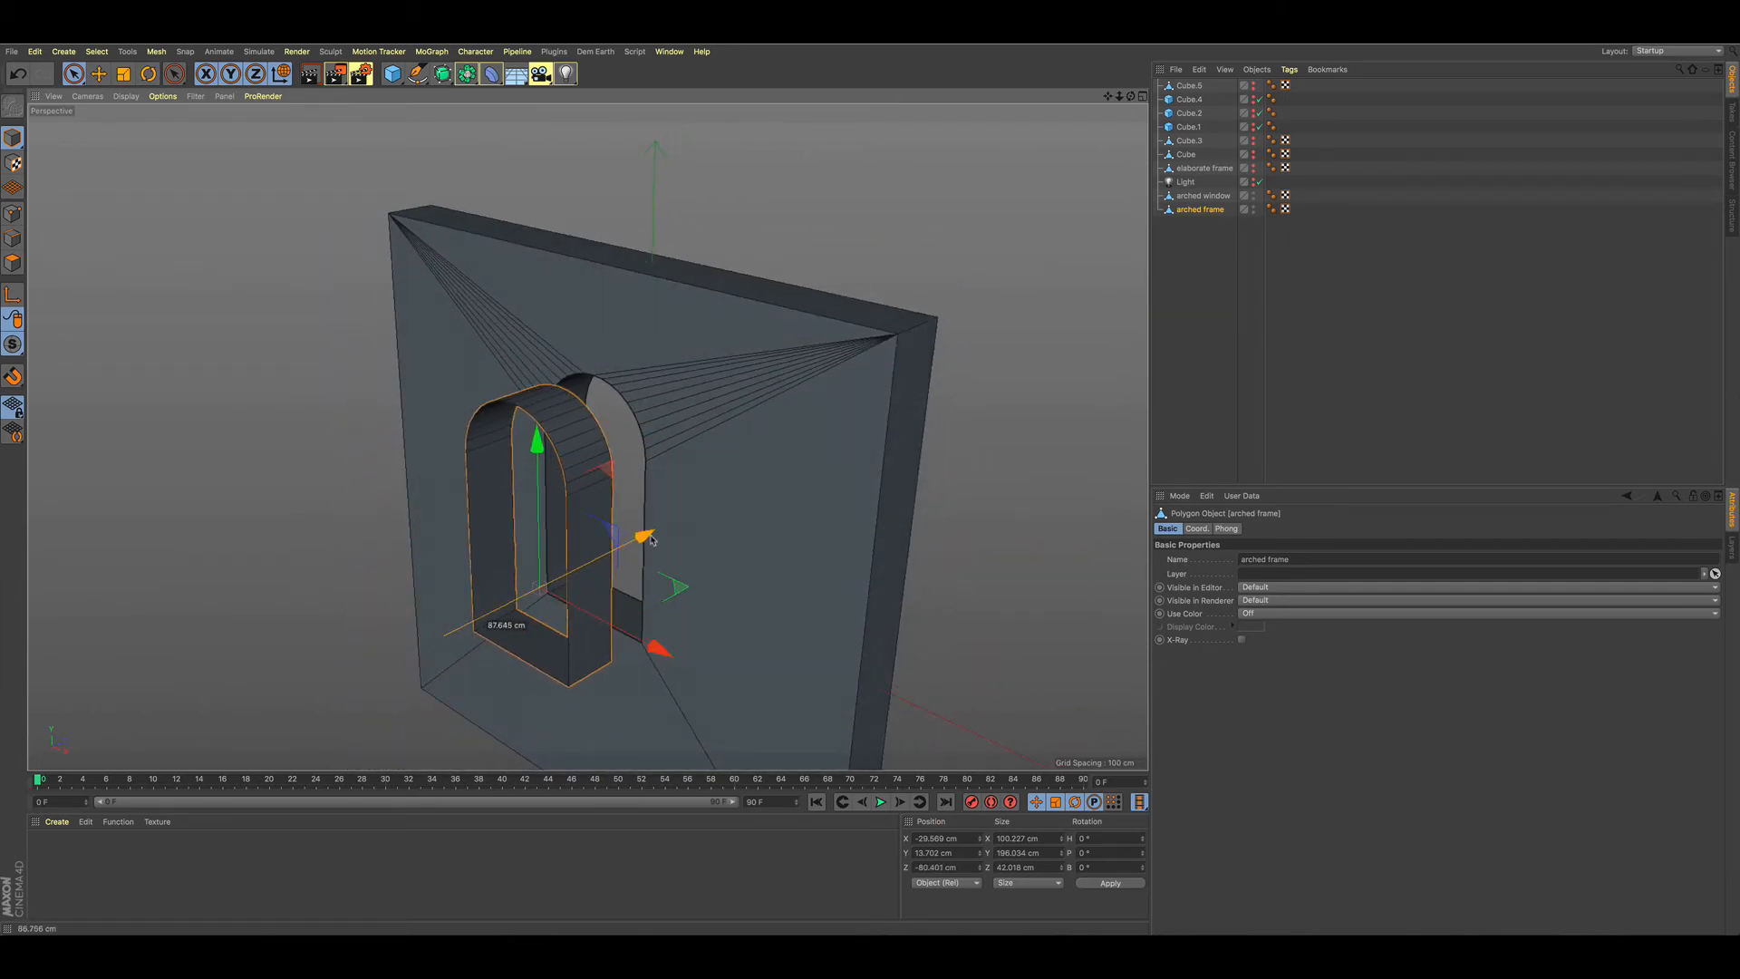
- Scale the arched frame uniformly to about 97 cm wide and 190 cm high, and nudge it vertically to align with the opening
click(1142, 97)
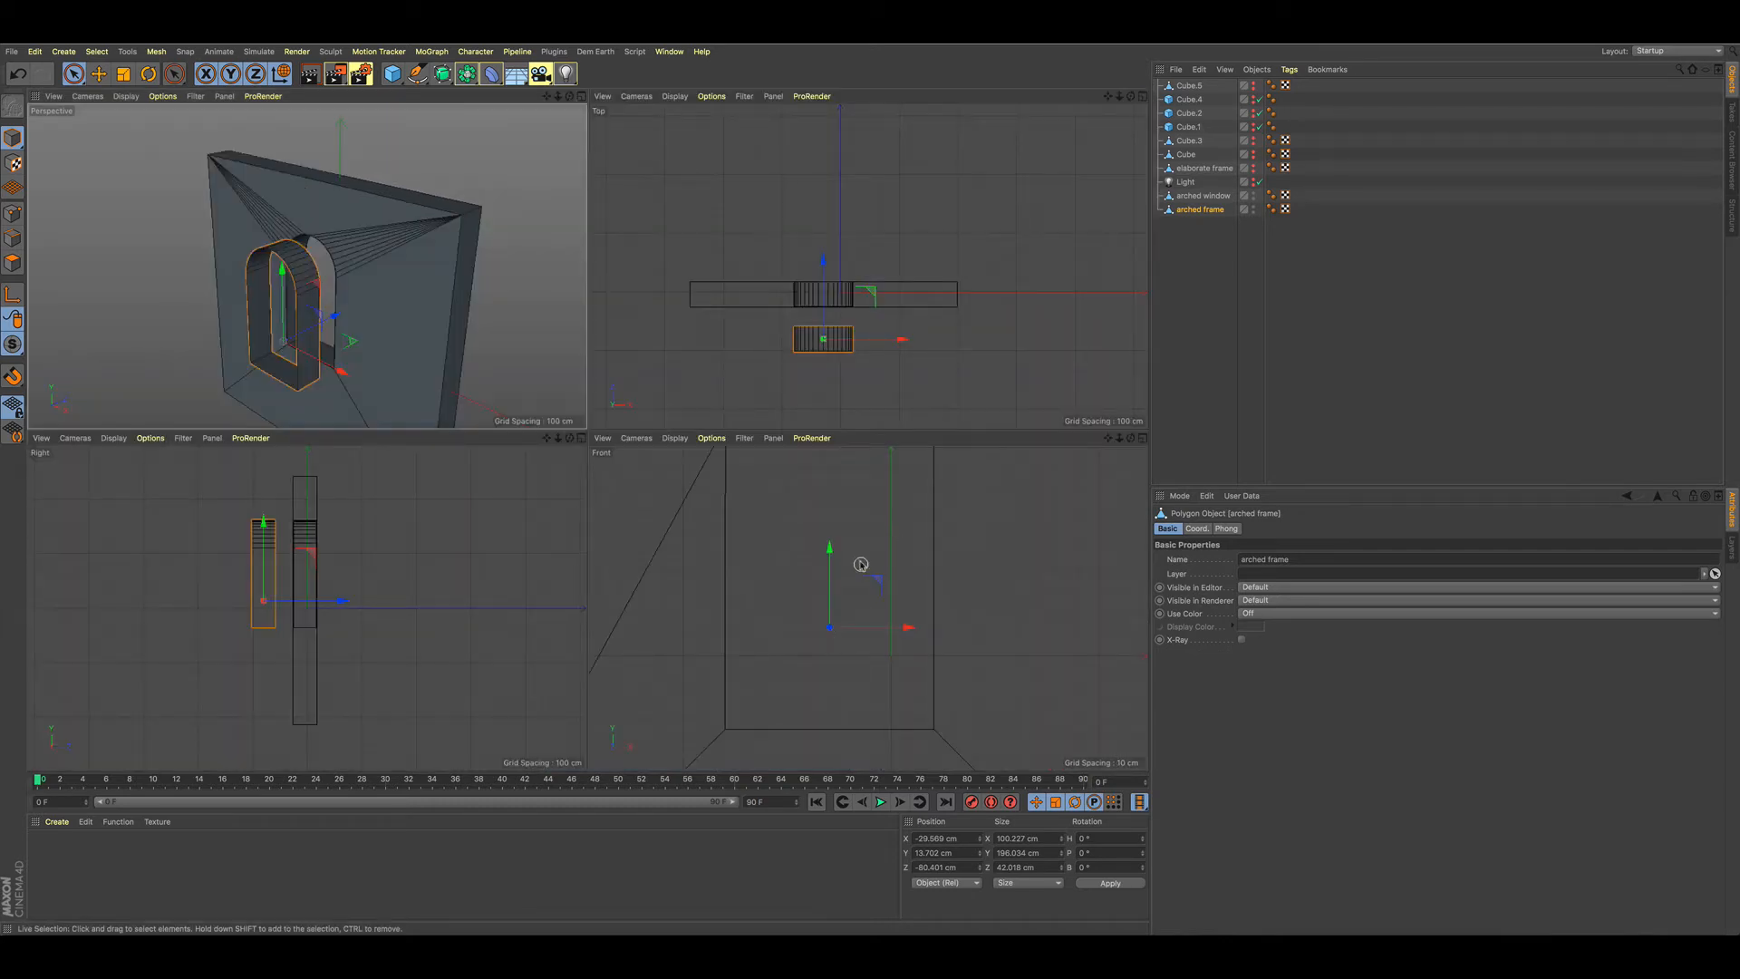
alt+middle_drag(861, 558, 862, 590)
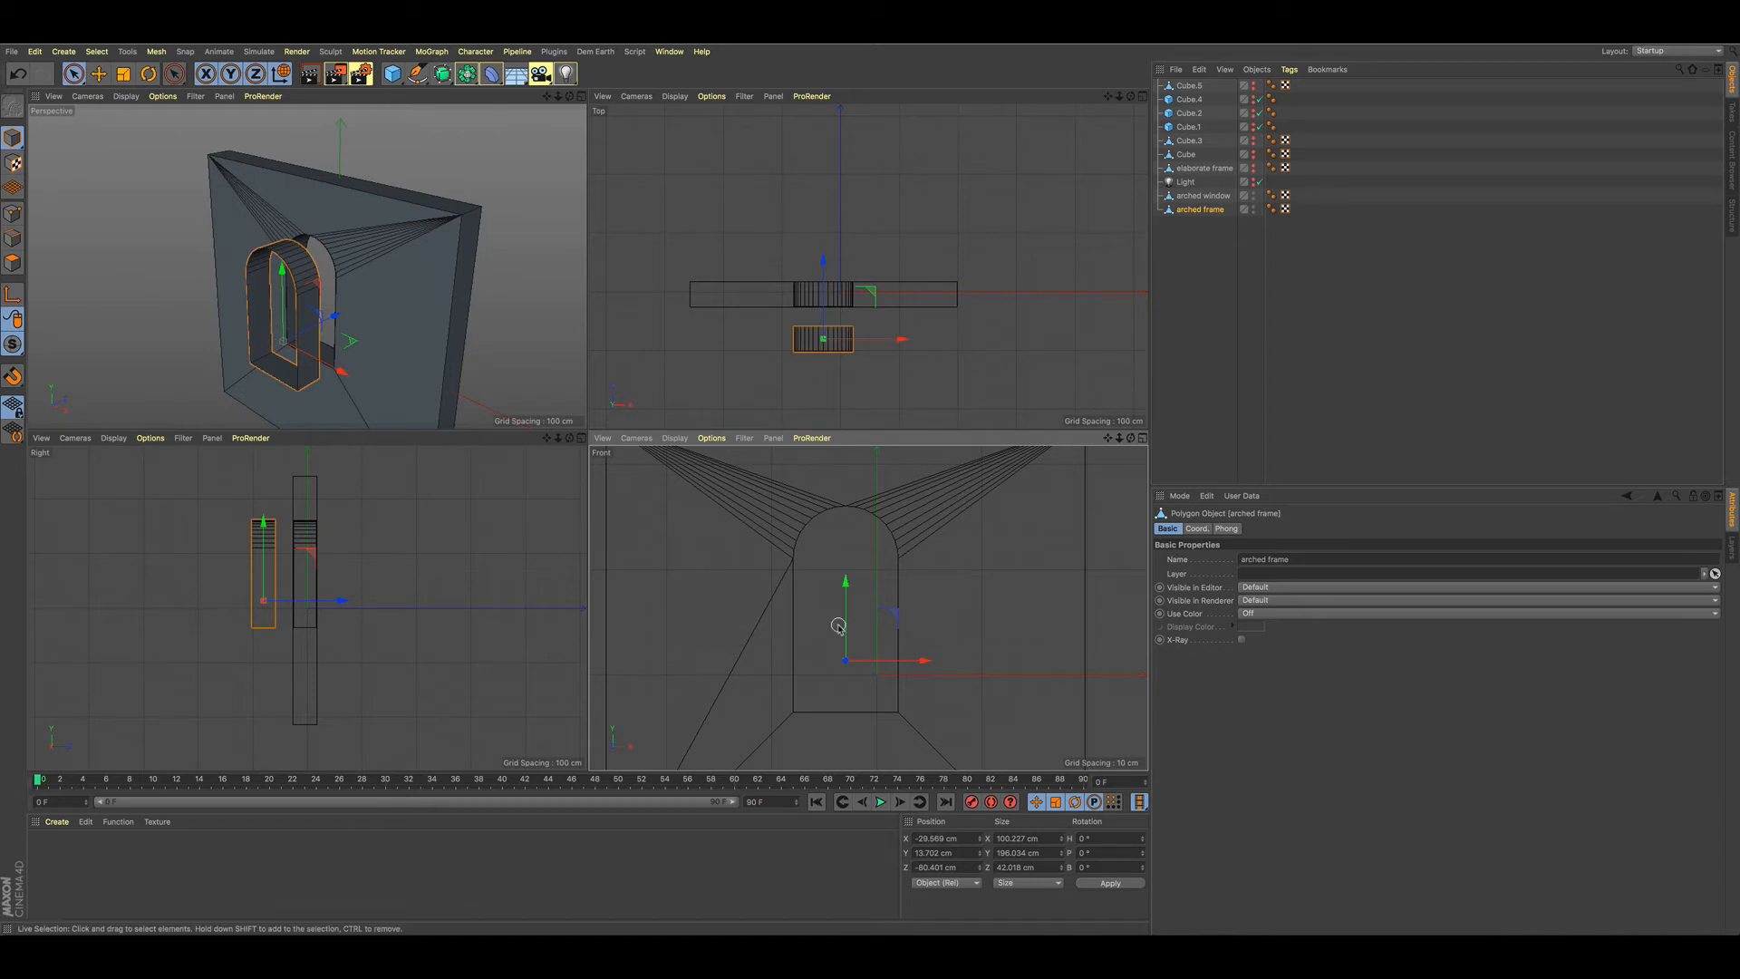
key(t)
drag(838, 625, 852, 628)
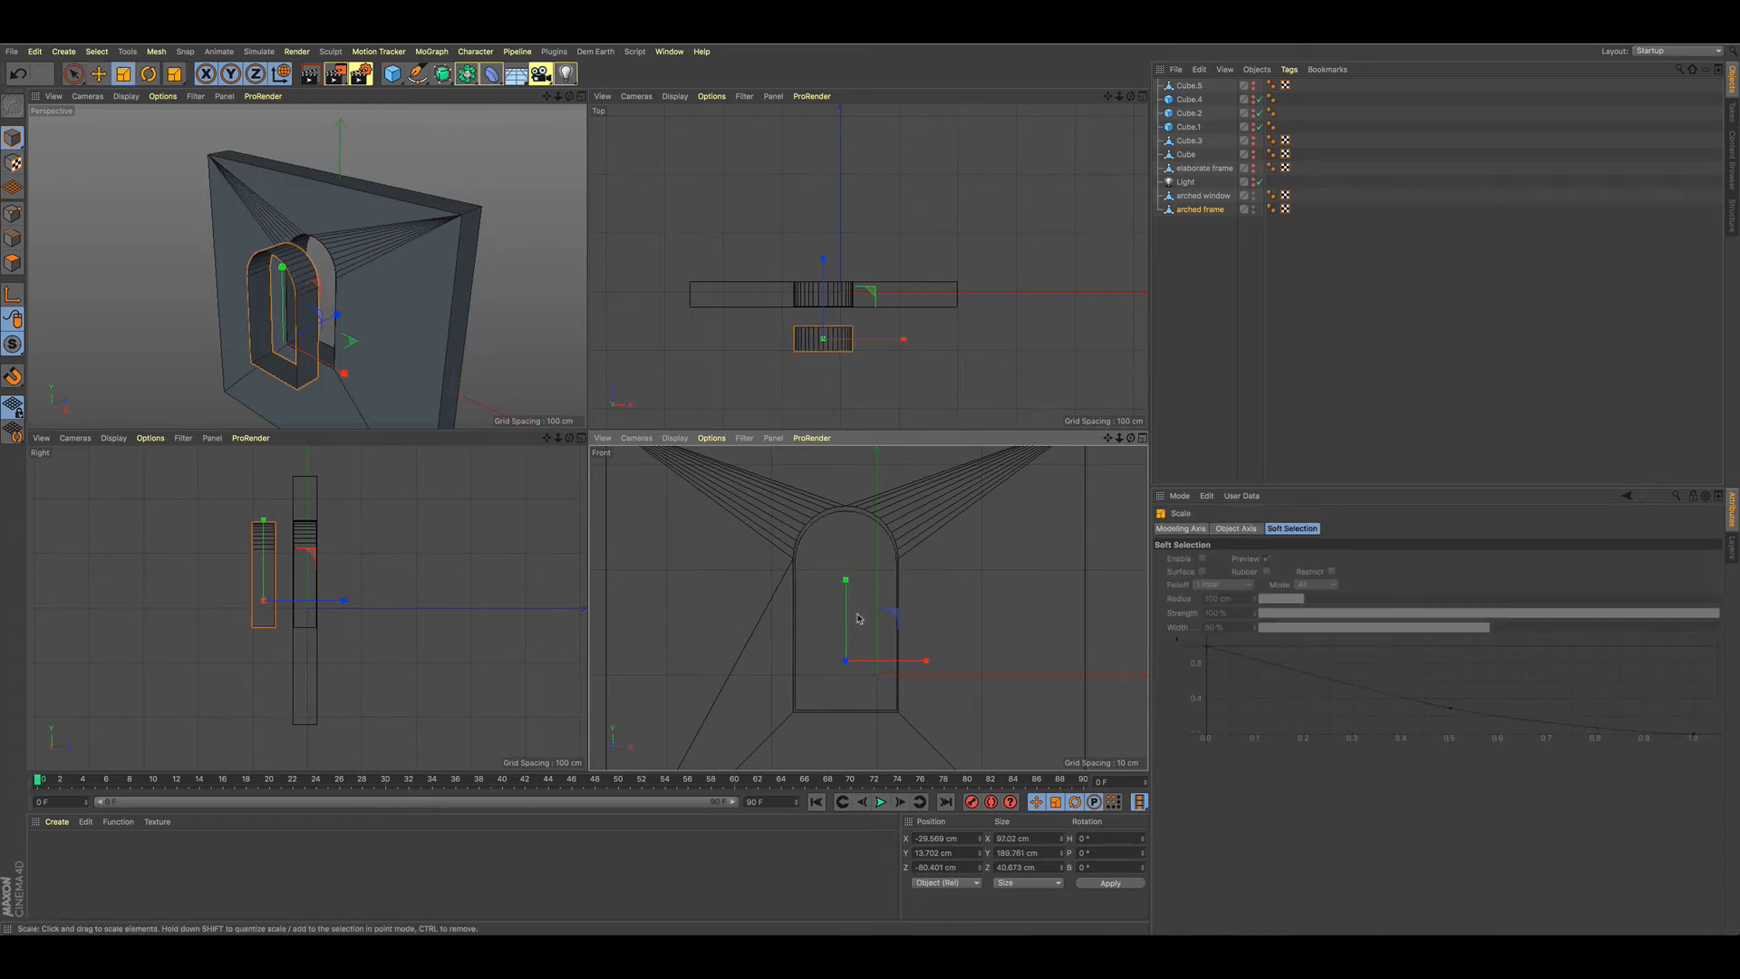
key(e)
drag(845, 585, 847, 588)
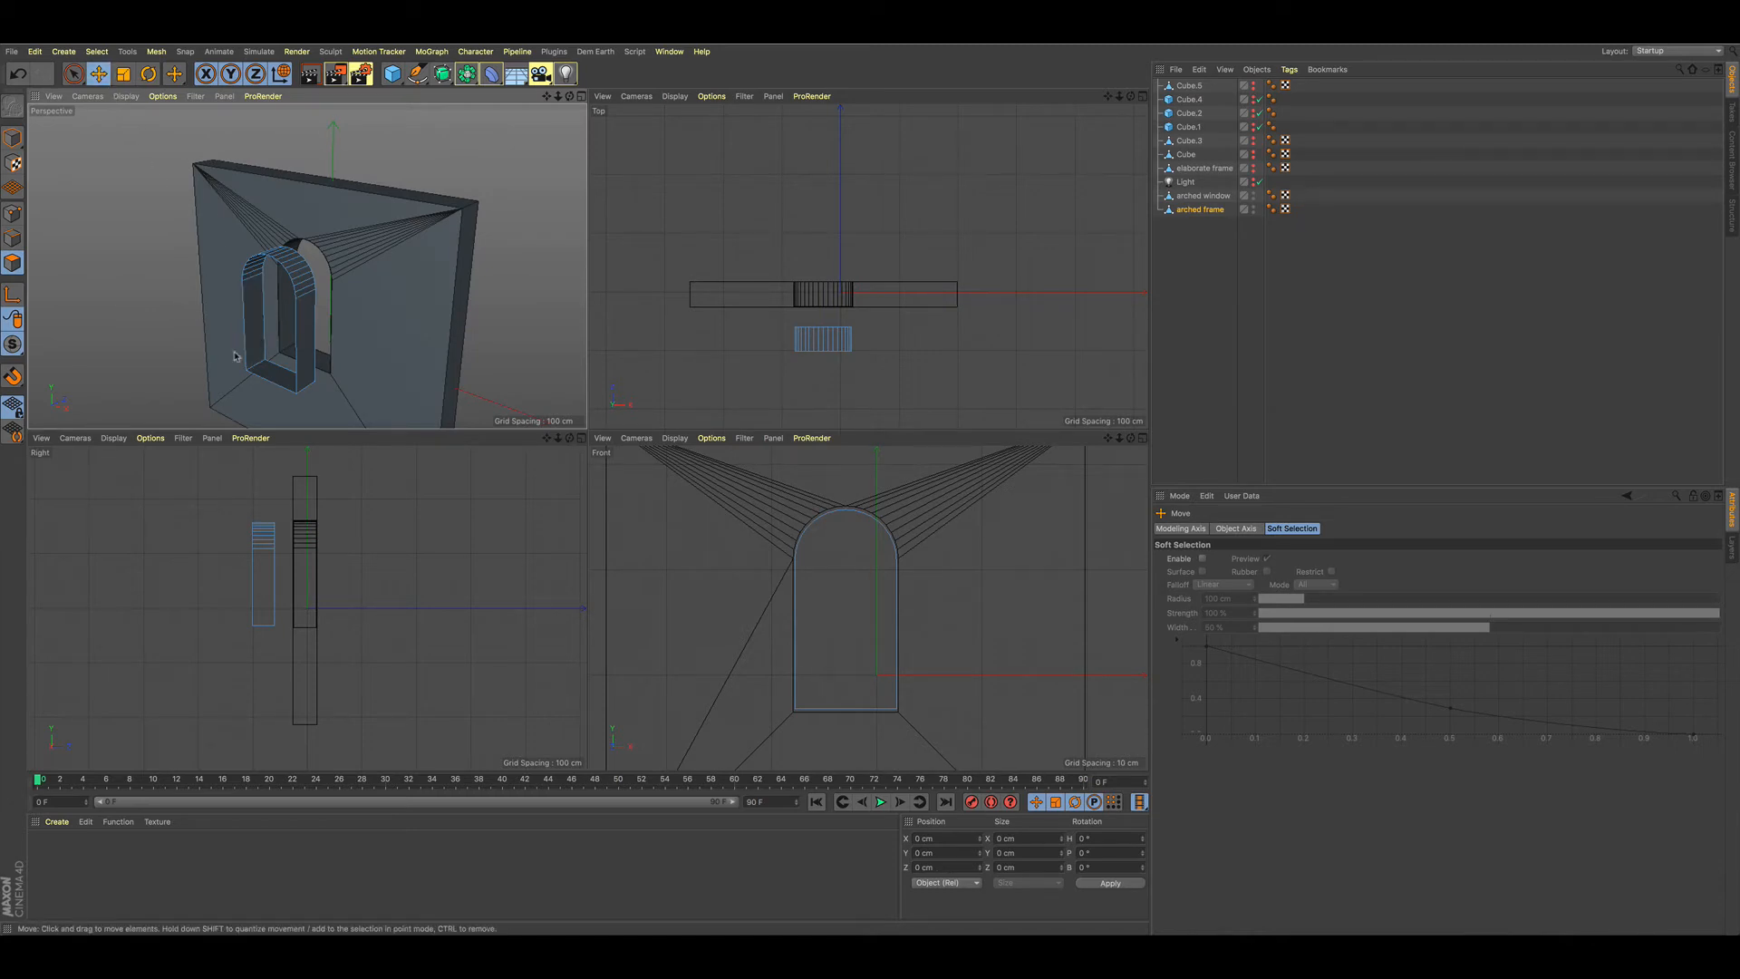
- Select all polygons of the arched frame and reverse their normals so they face outward
key(ctrl+a)
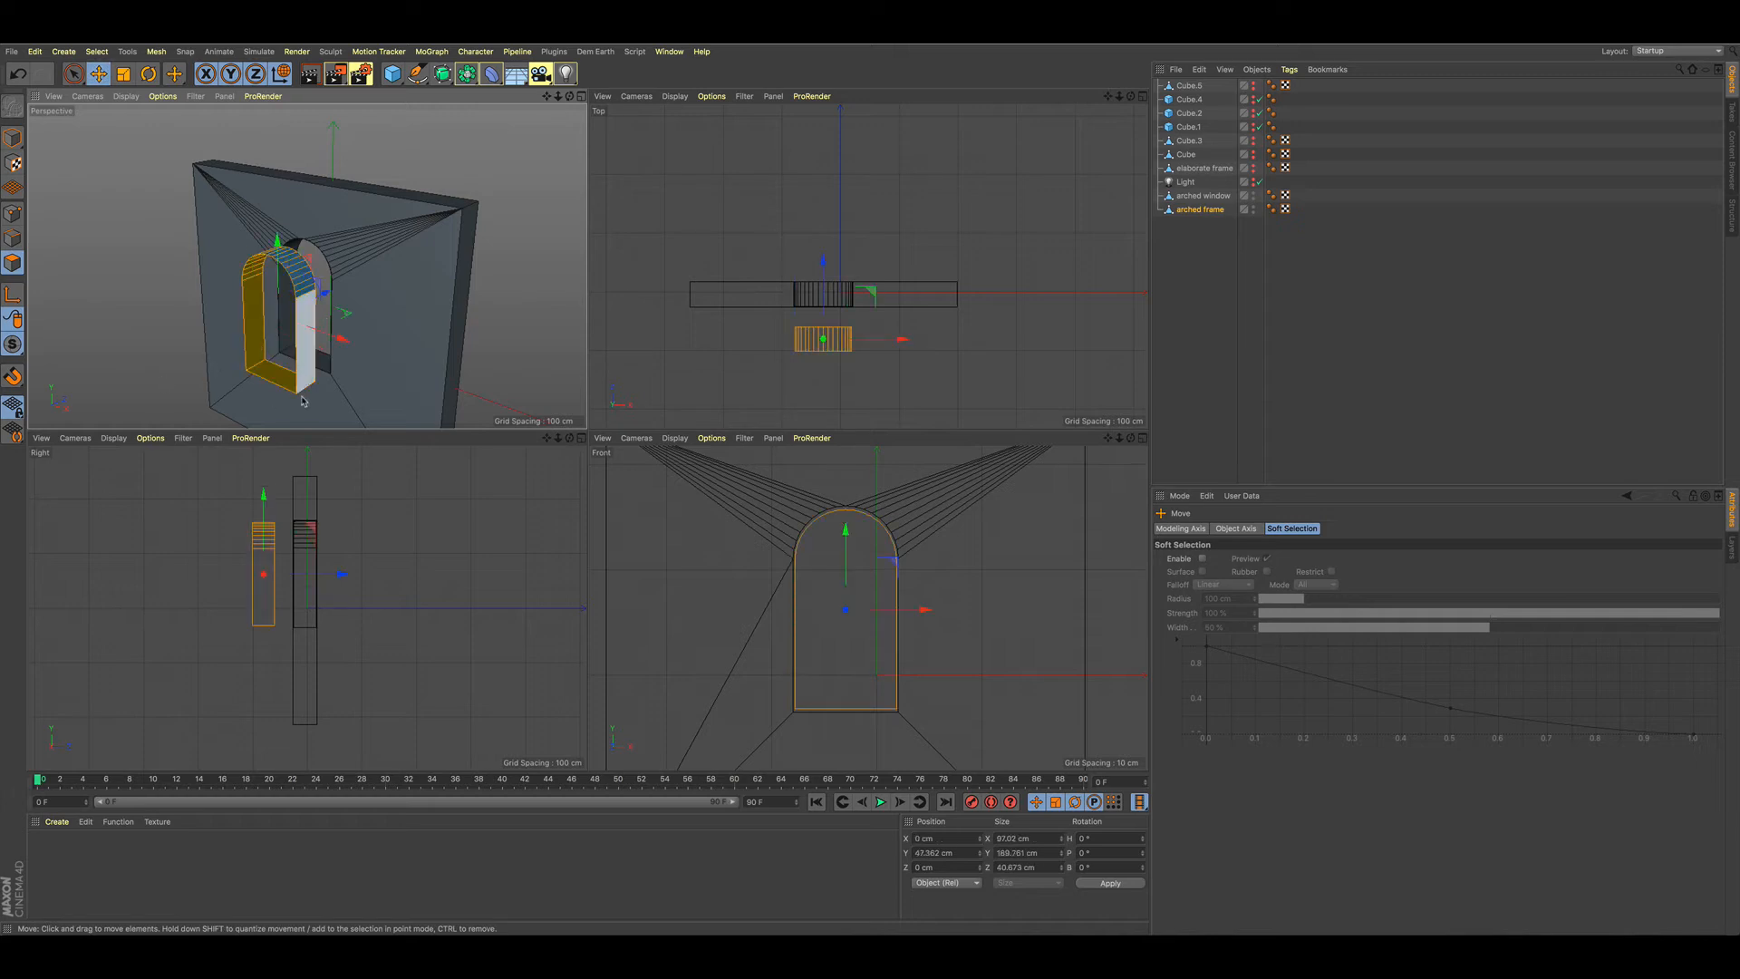
alt+drag(297, 402, 382, 364)
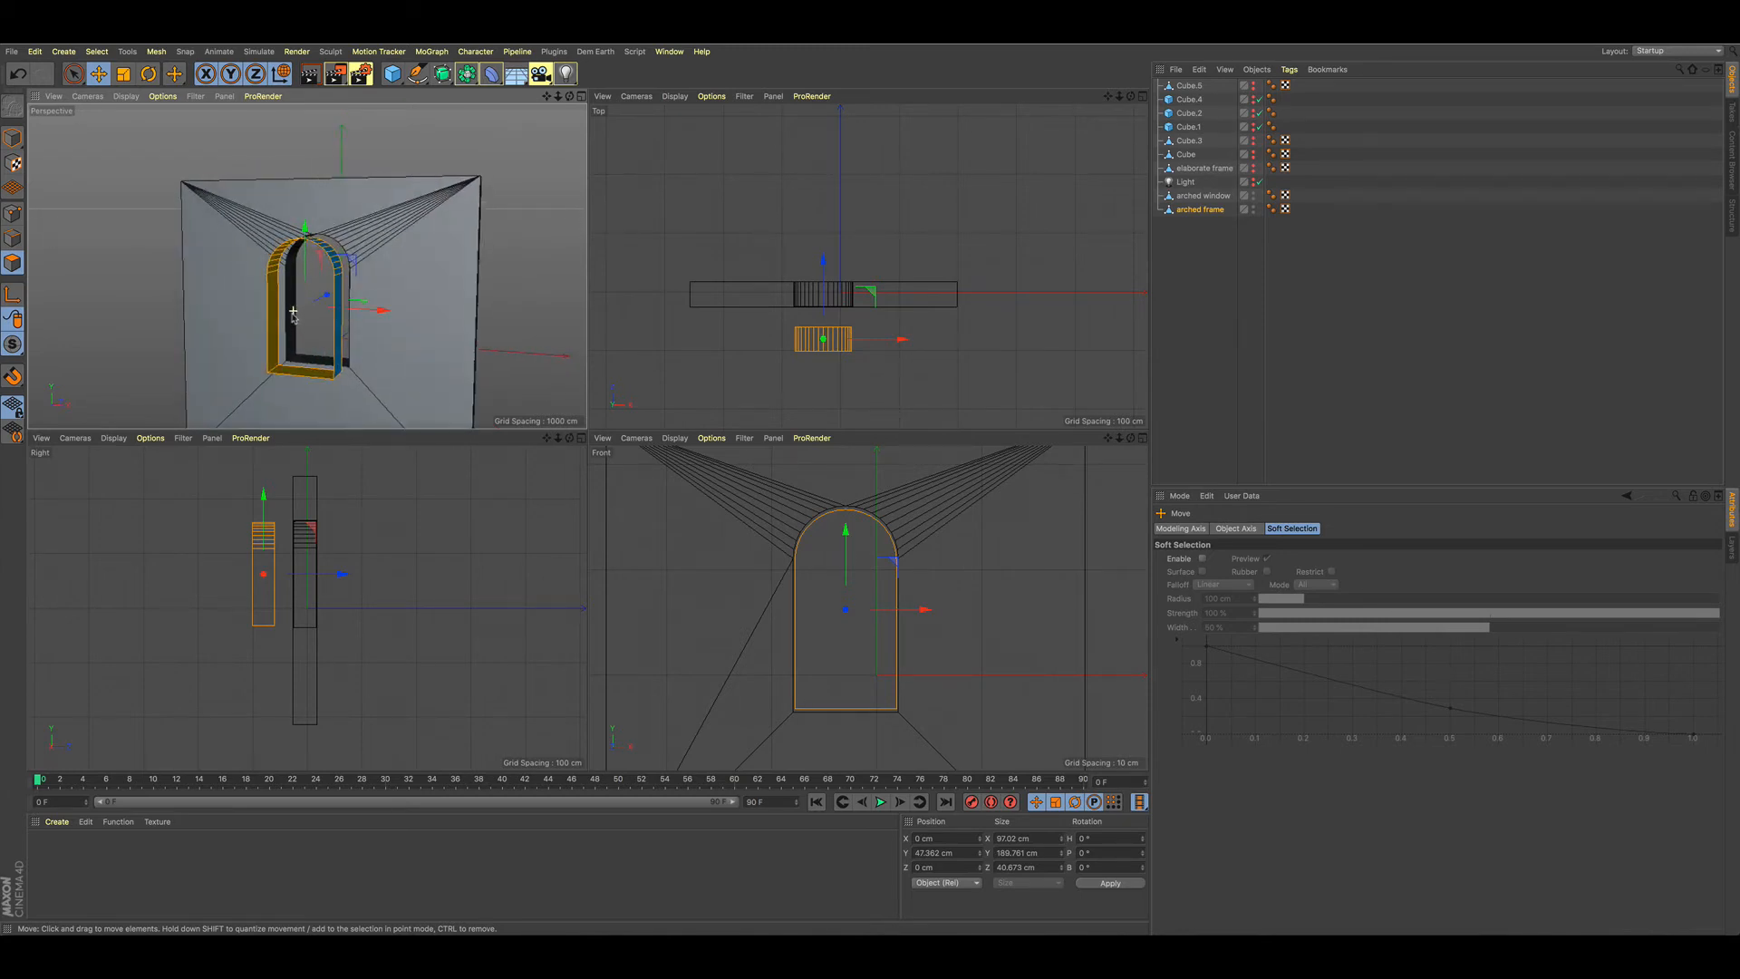
alt+drag(294, 319, 286, 374)
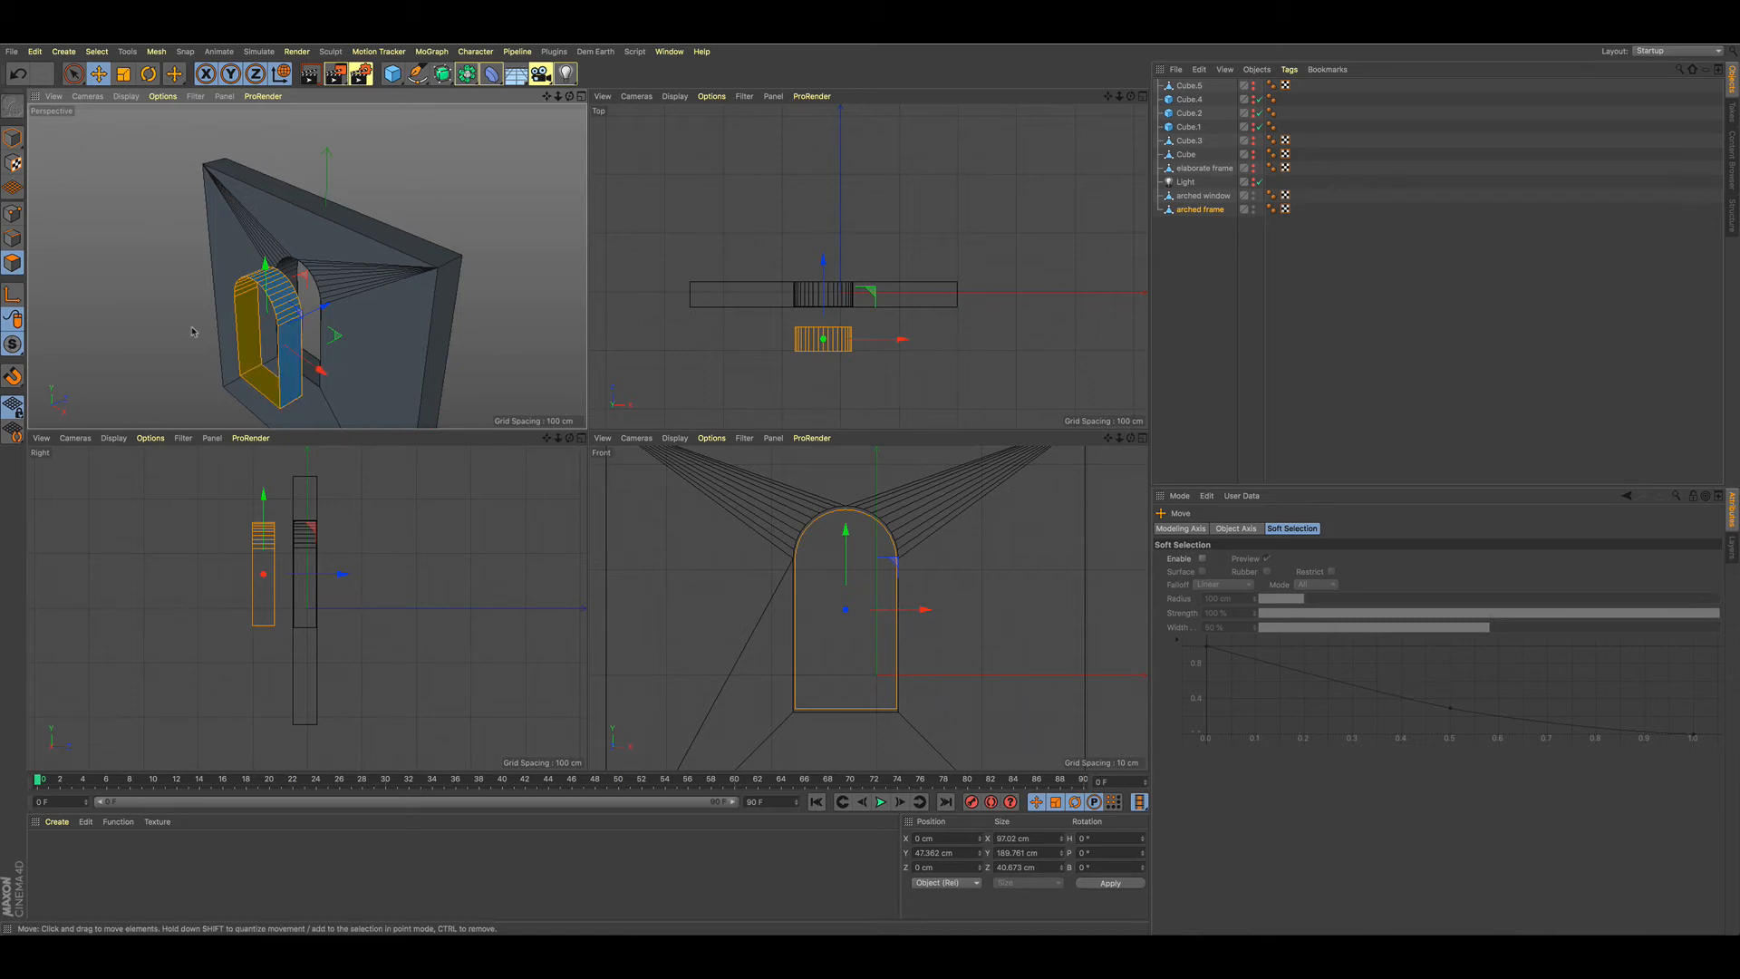
right_click(171, 262)
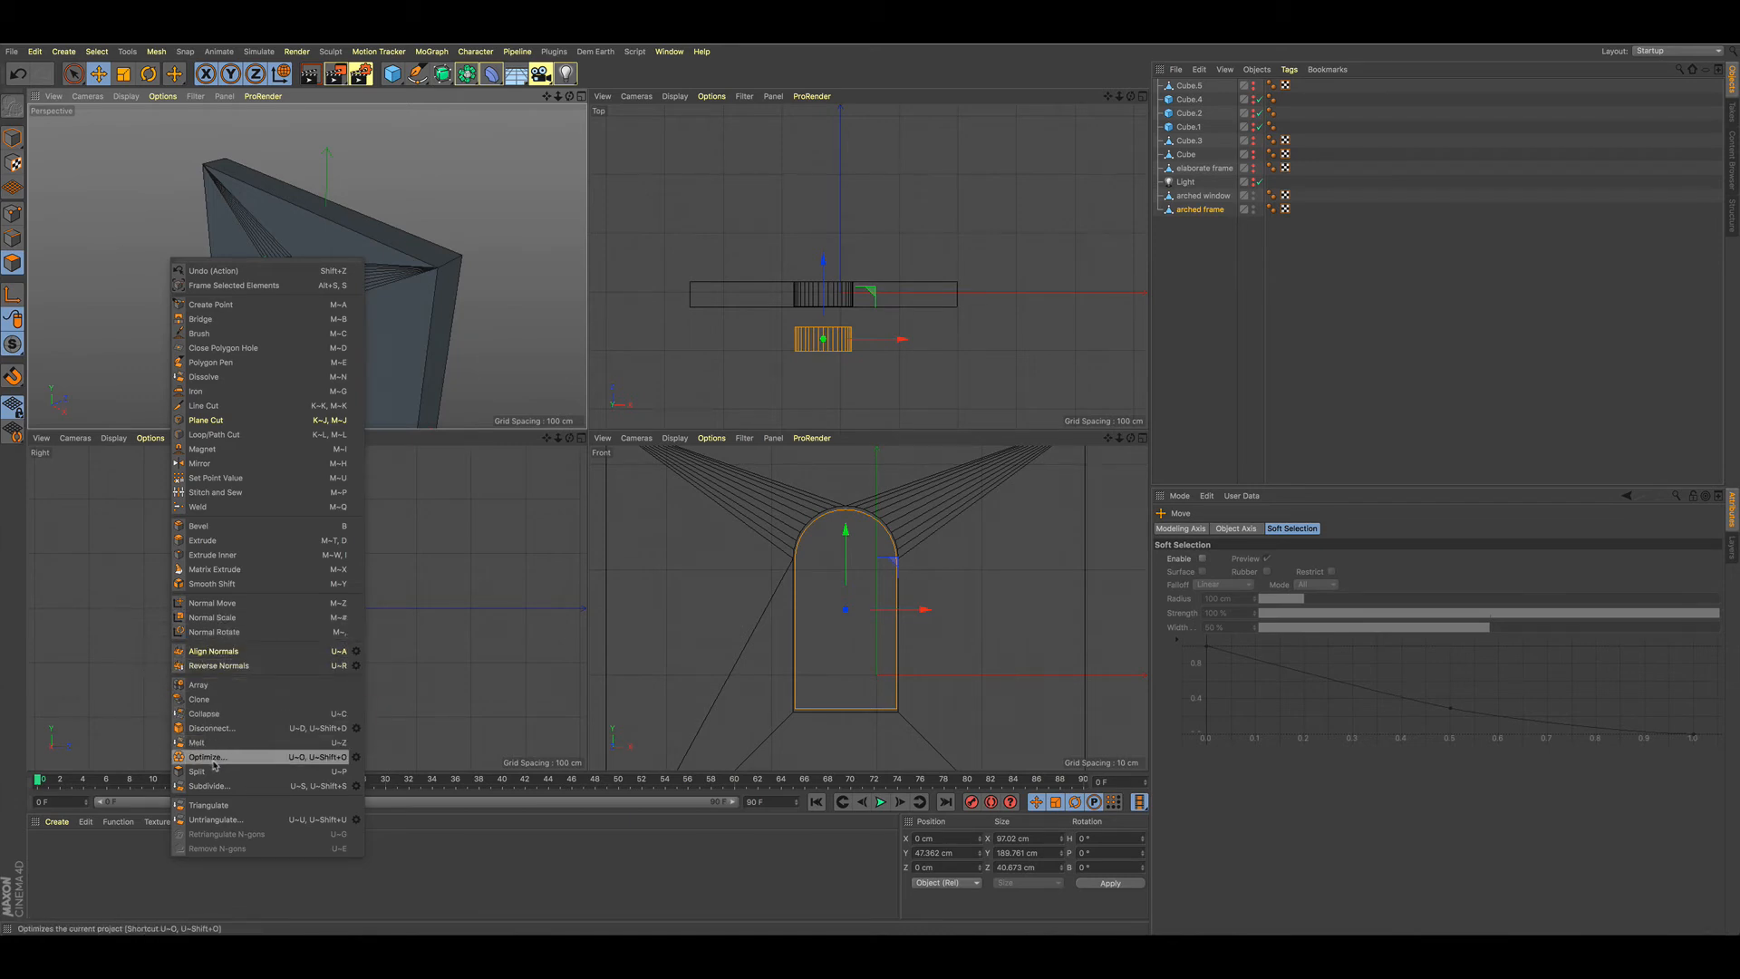
click(220, 666)
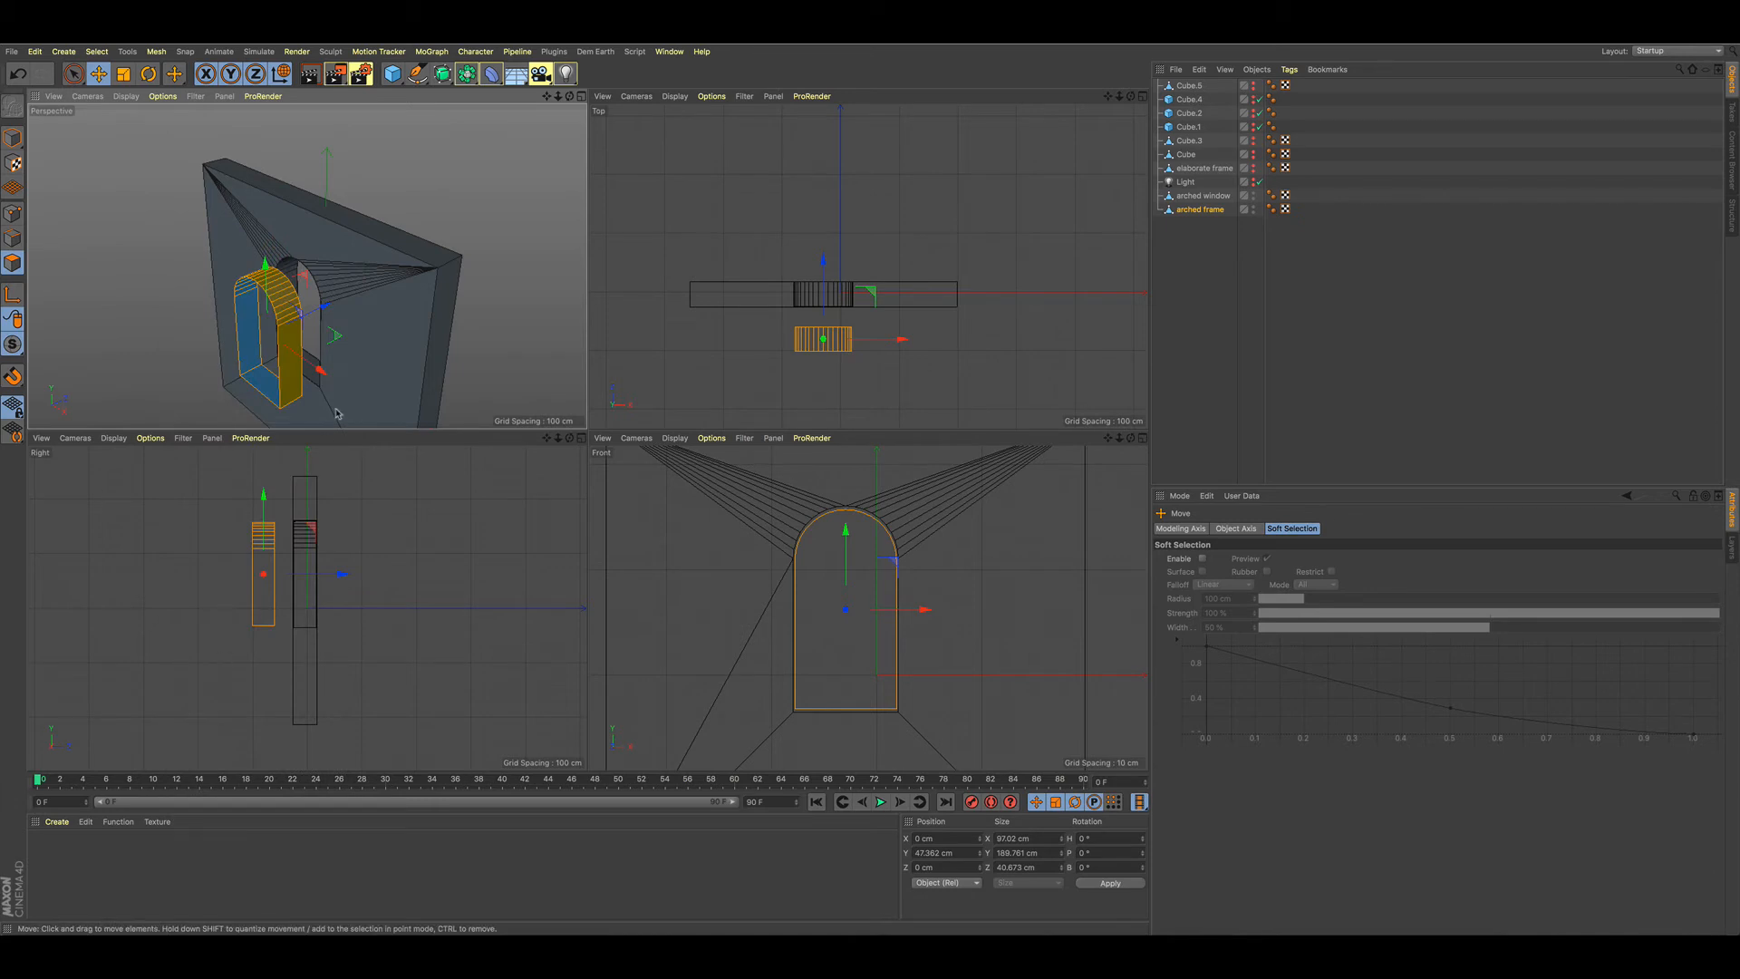
click(179, 348)
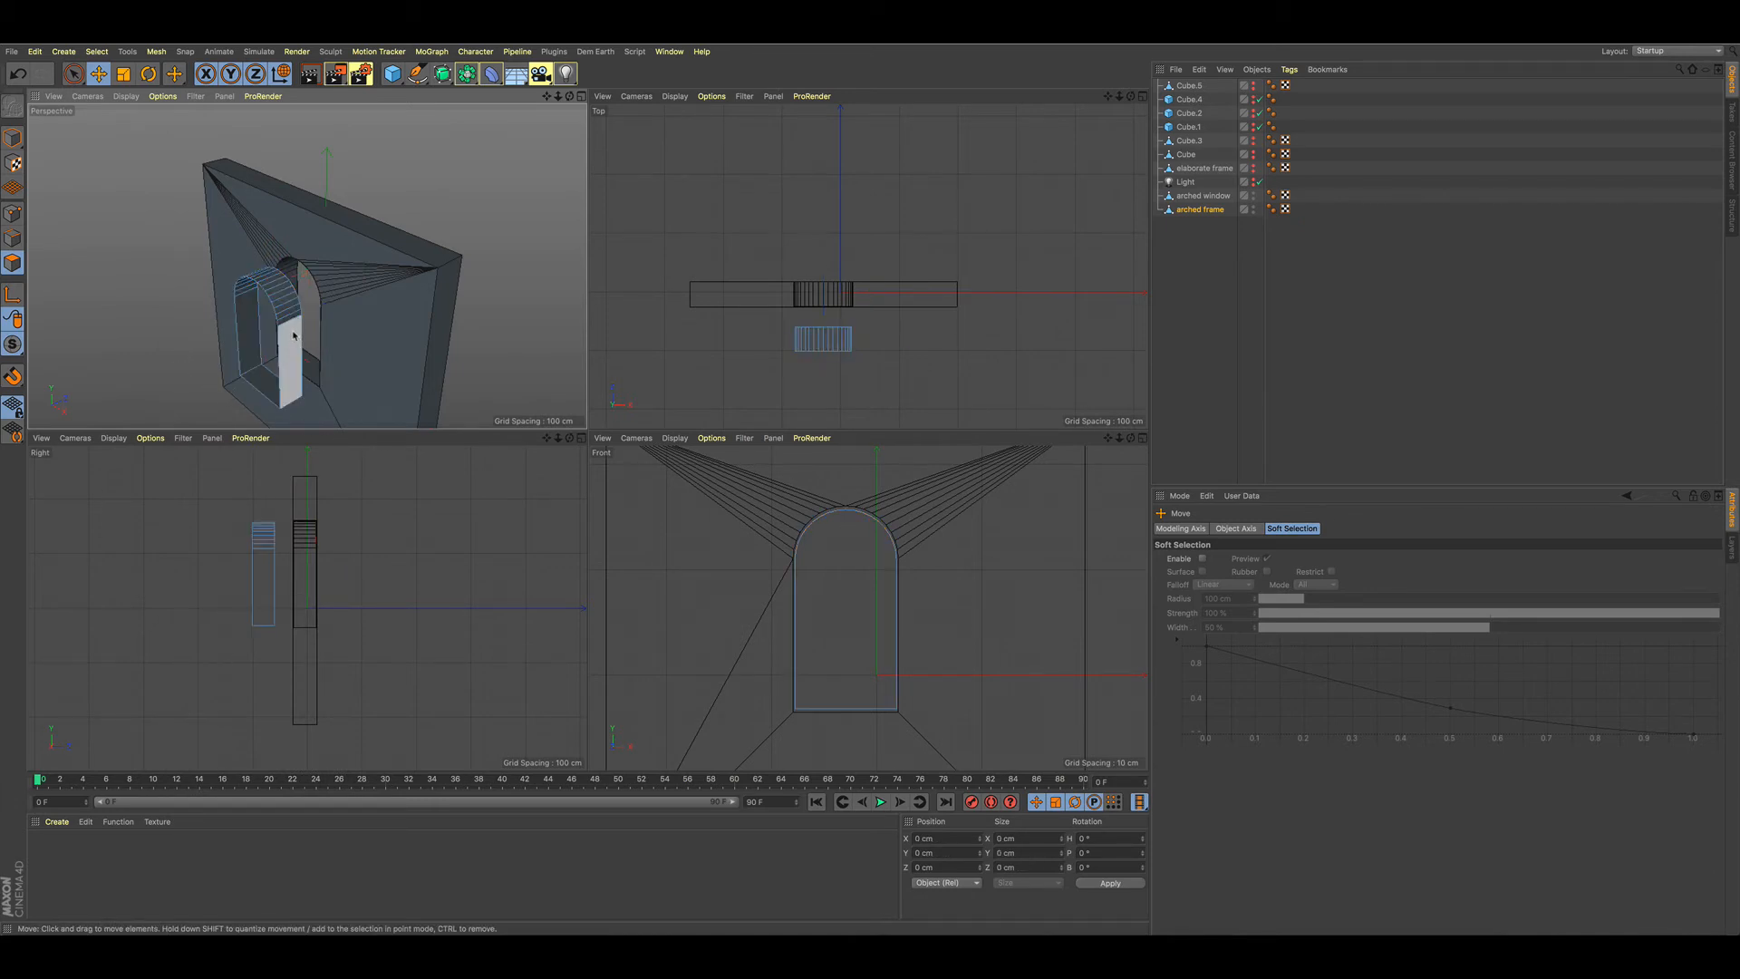
double_click(284, 368)
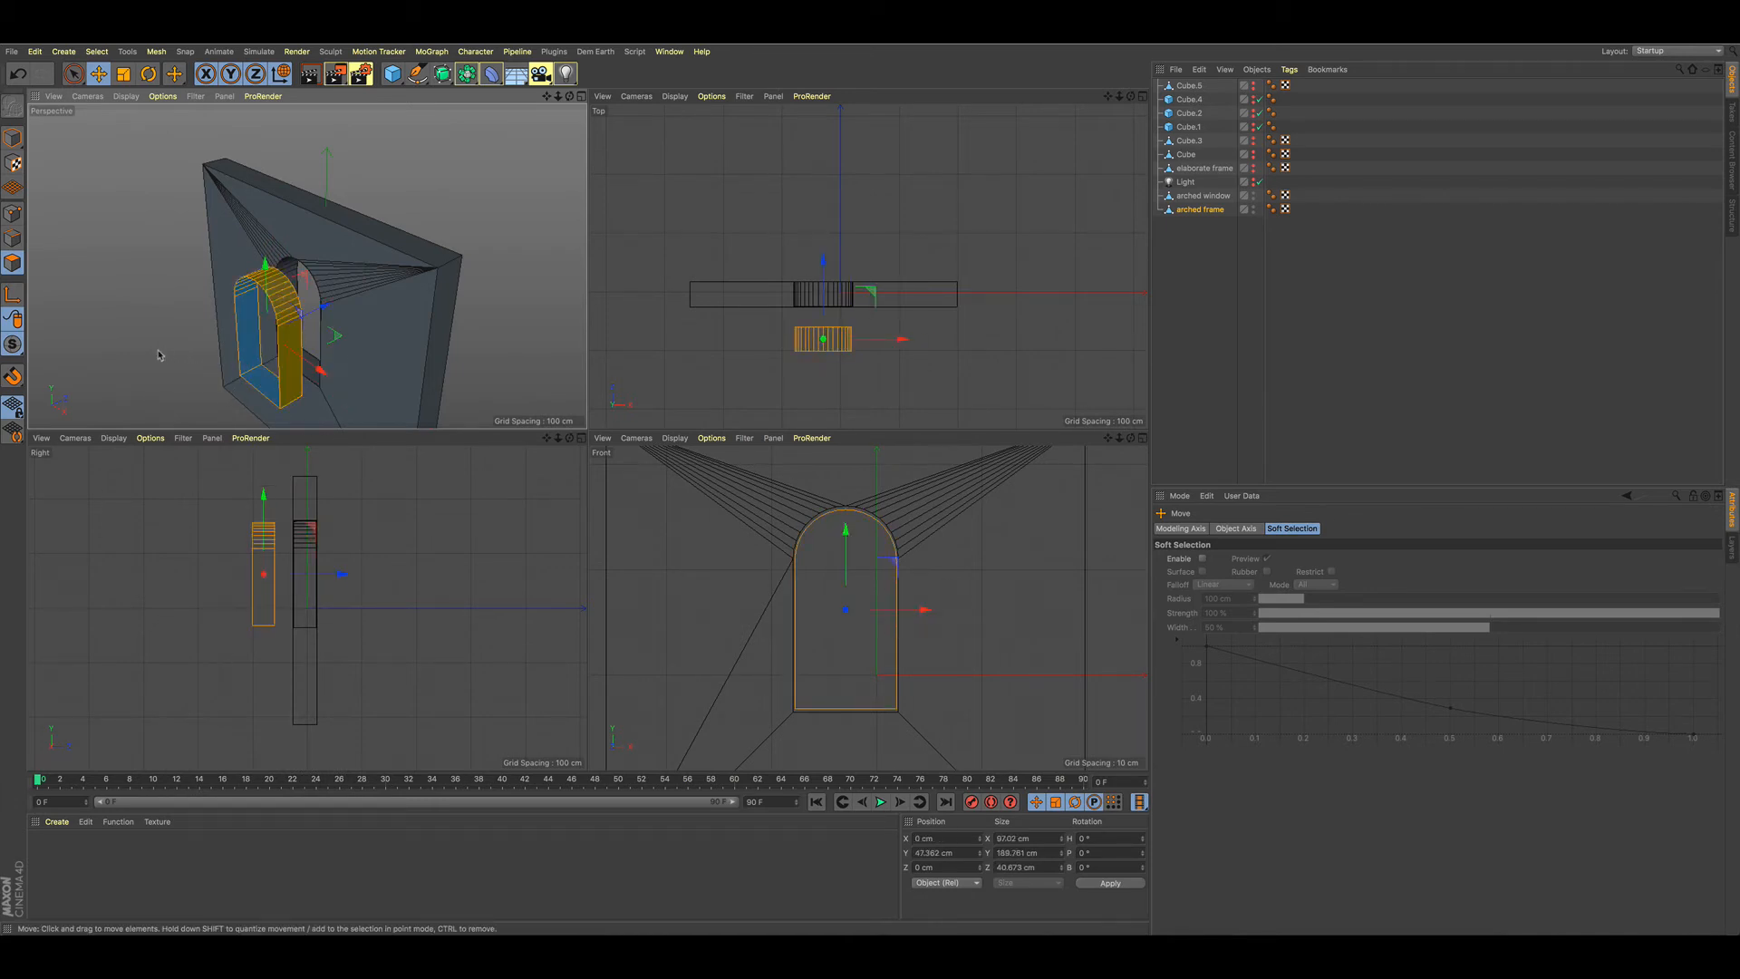
click(189, 379)
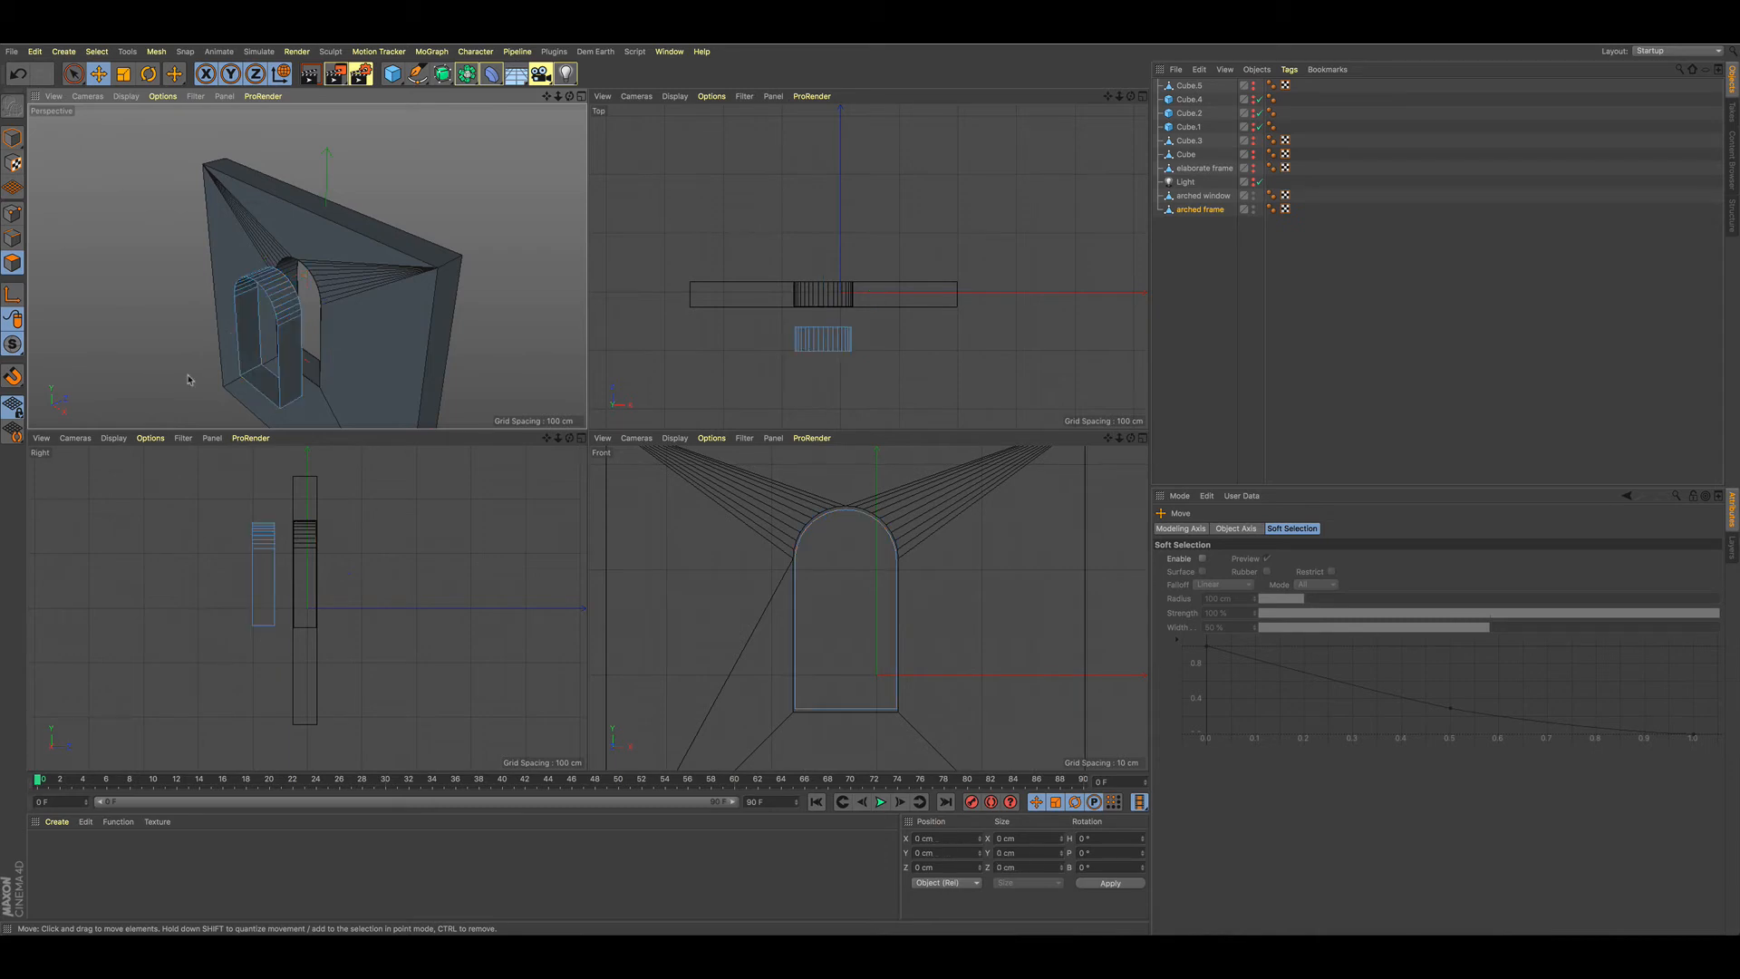
- Try to extrude all of the arched frame's polygons outward by about 26 cm, and undo the extrusion
alt+drag(192, 385, 207, 329)
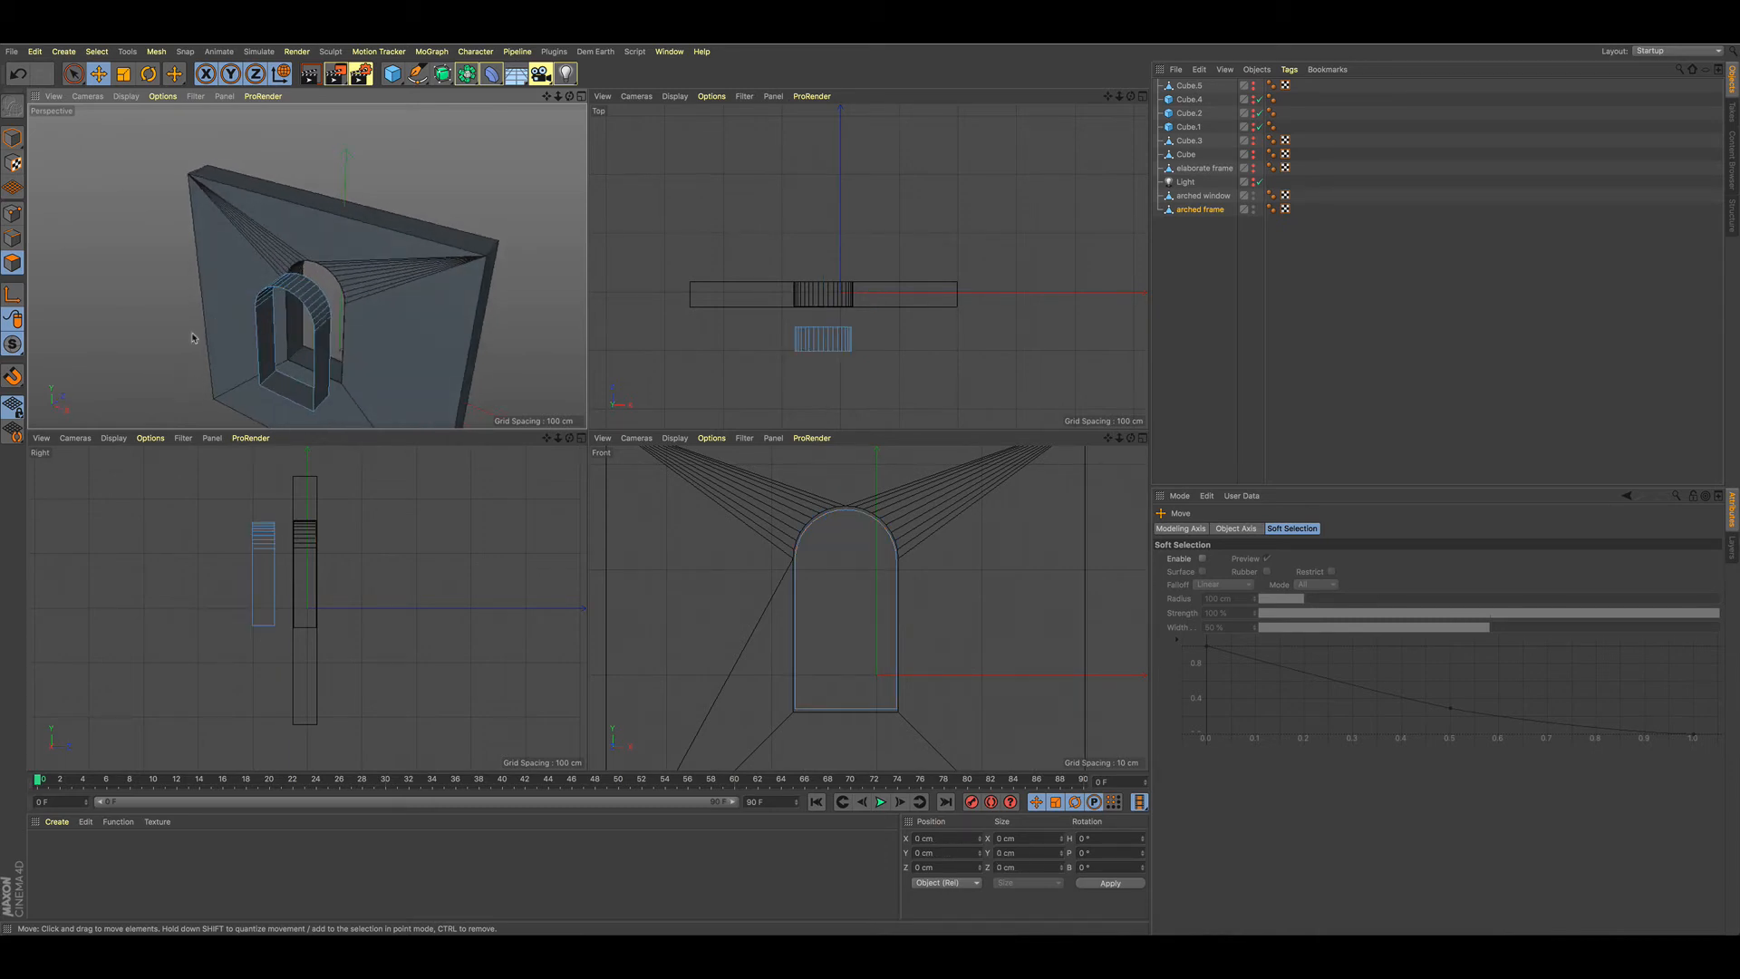
key(d)
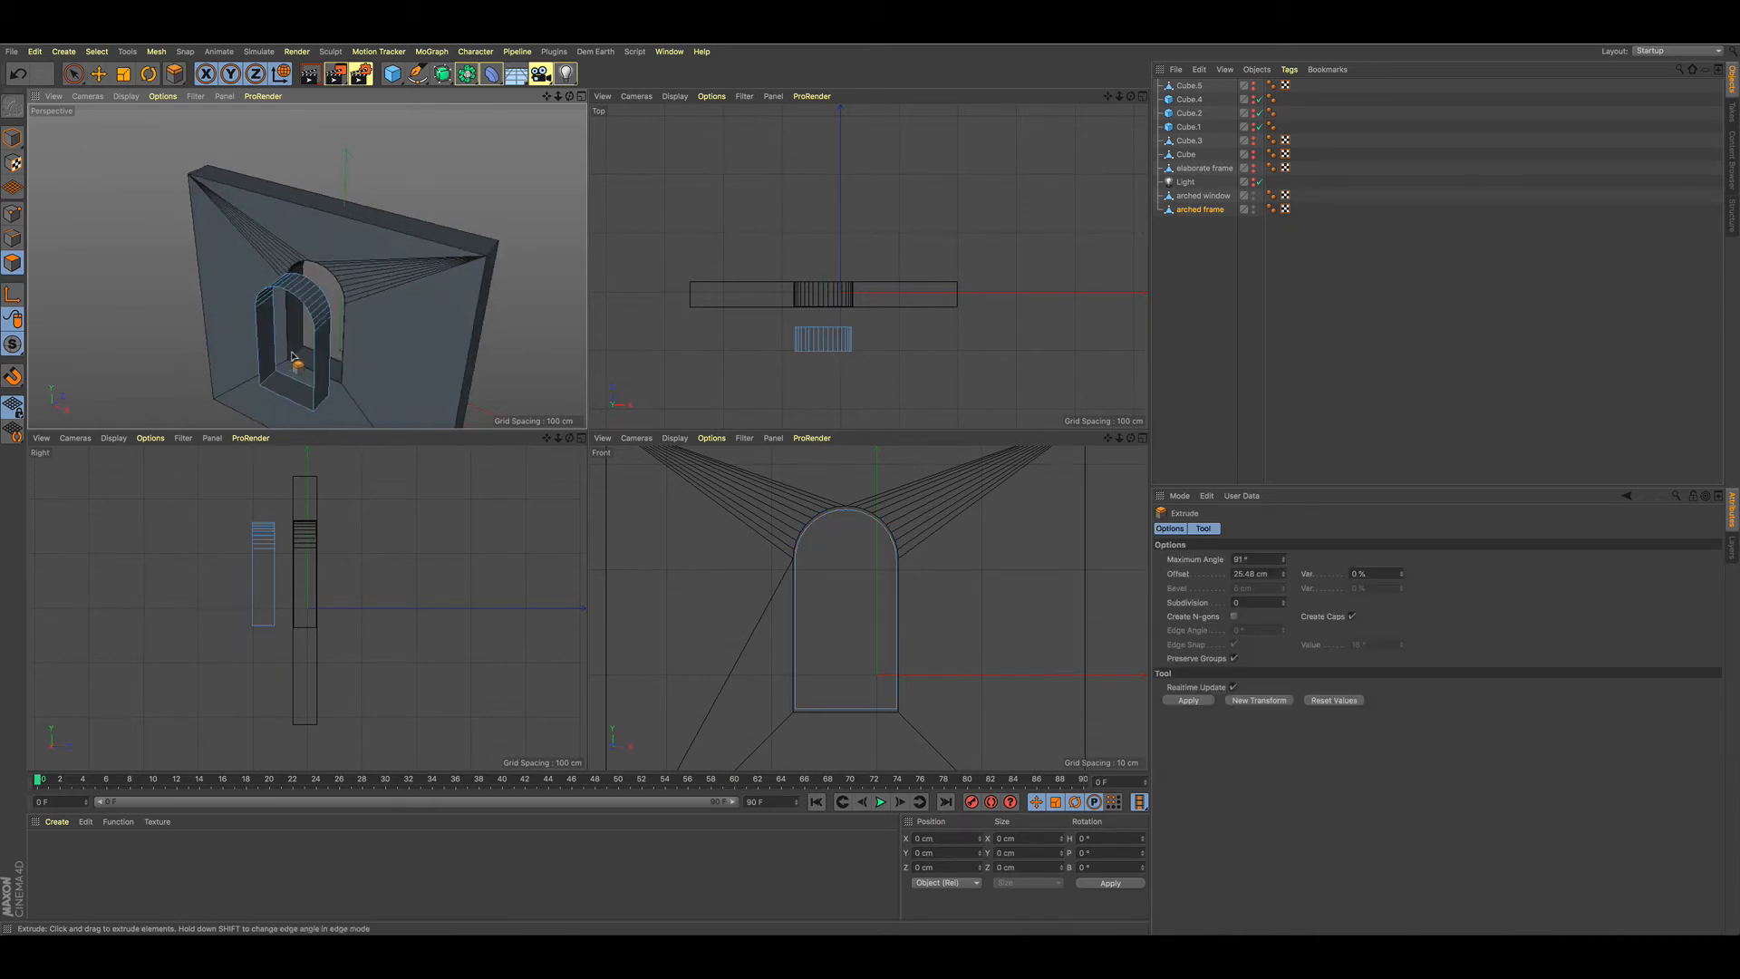
drag(292, 356, 292, 332)
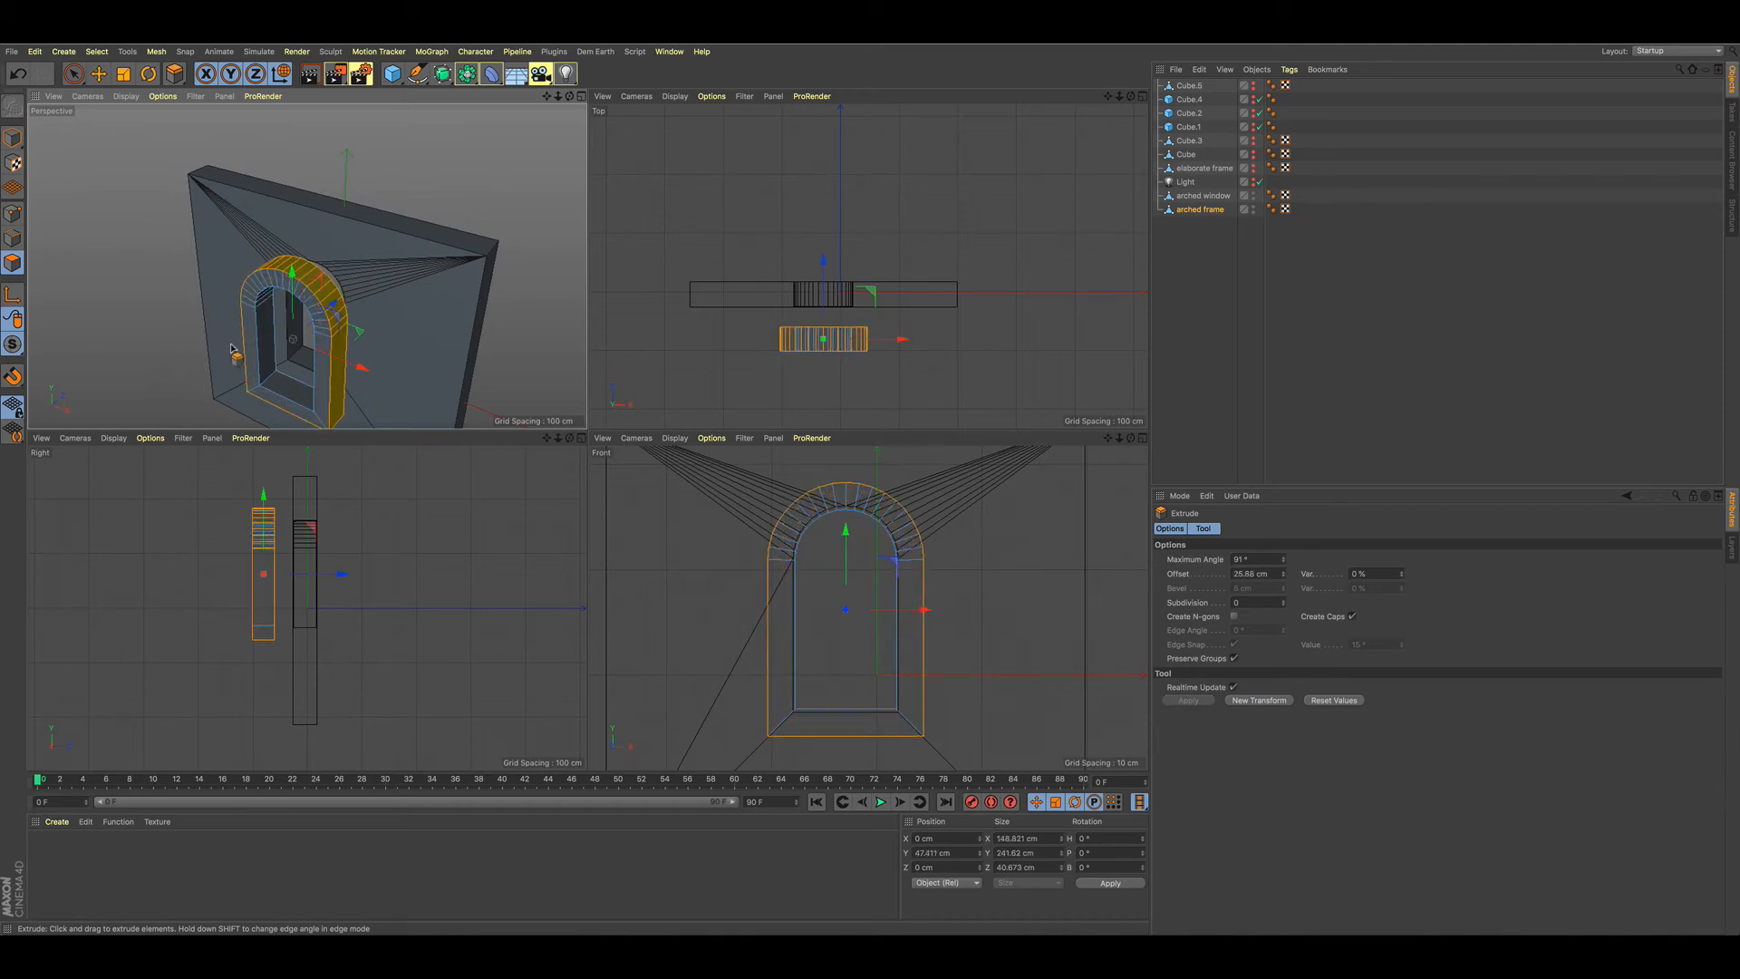
scroll(231, 347, down, 4)
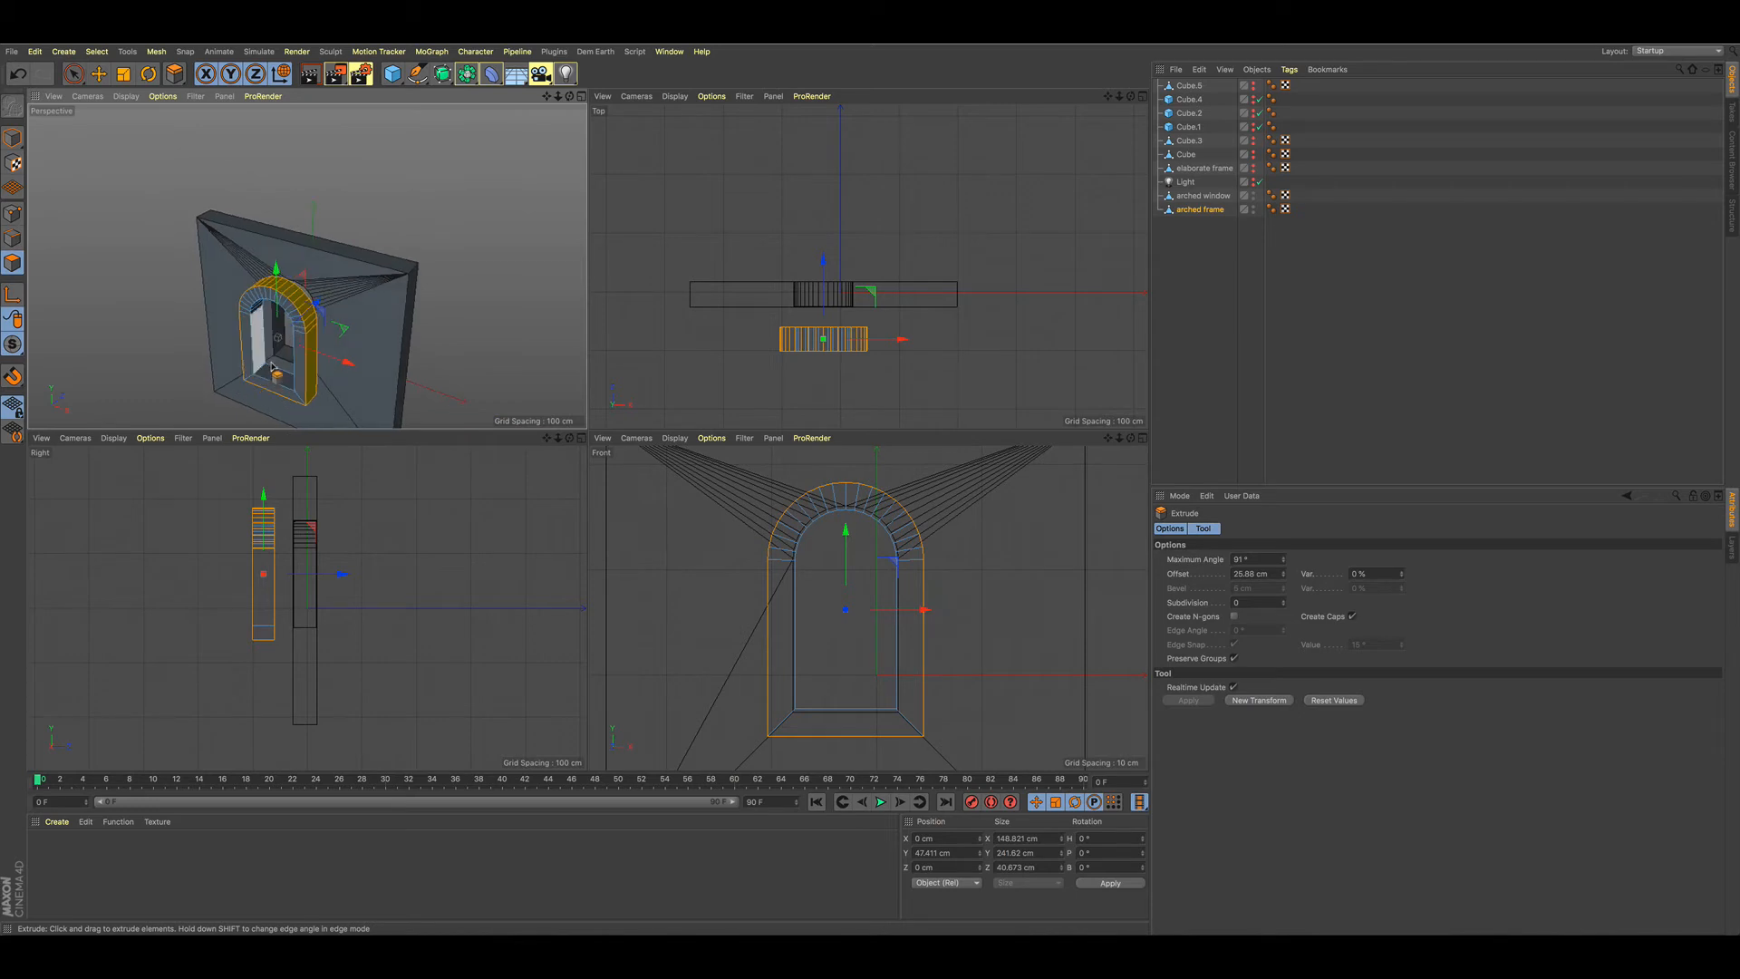
alt+drag(272, 366, 341, 336)
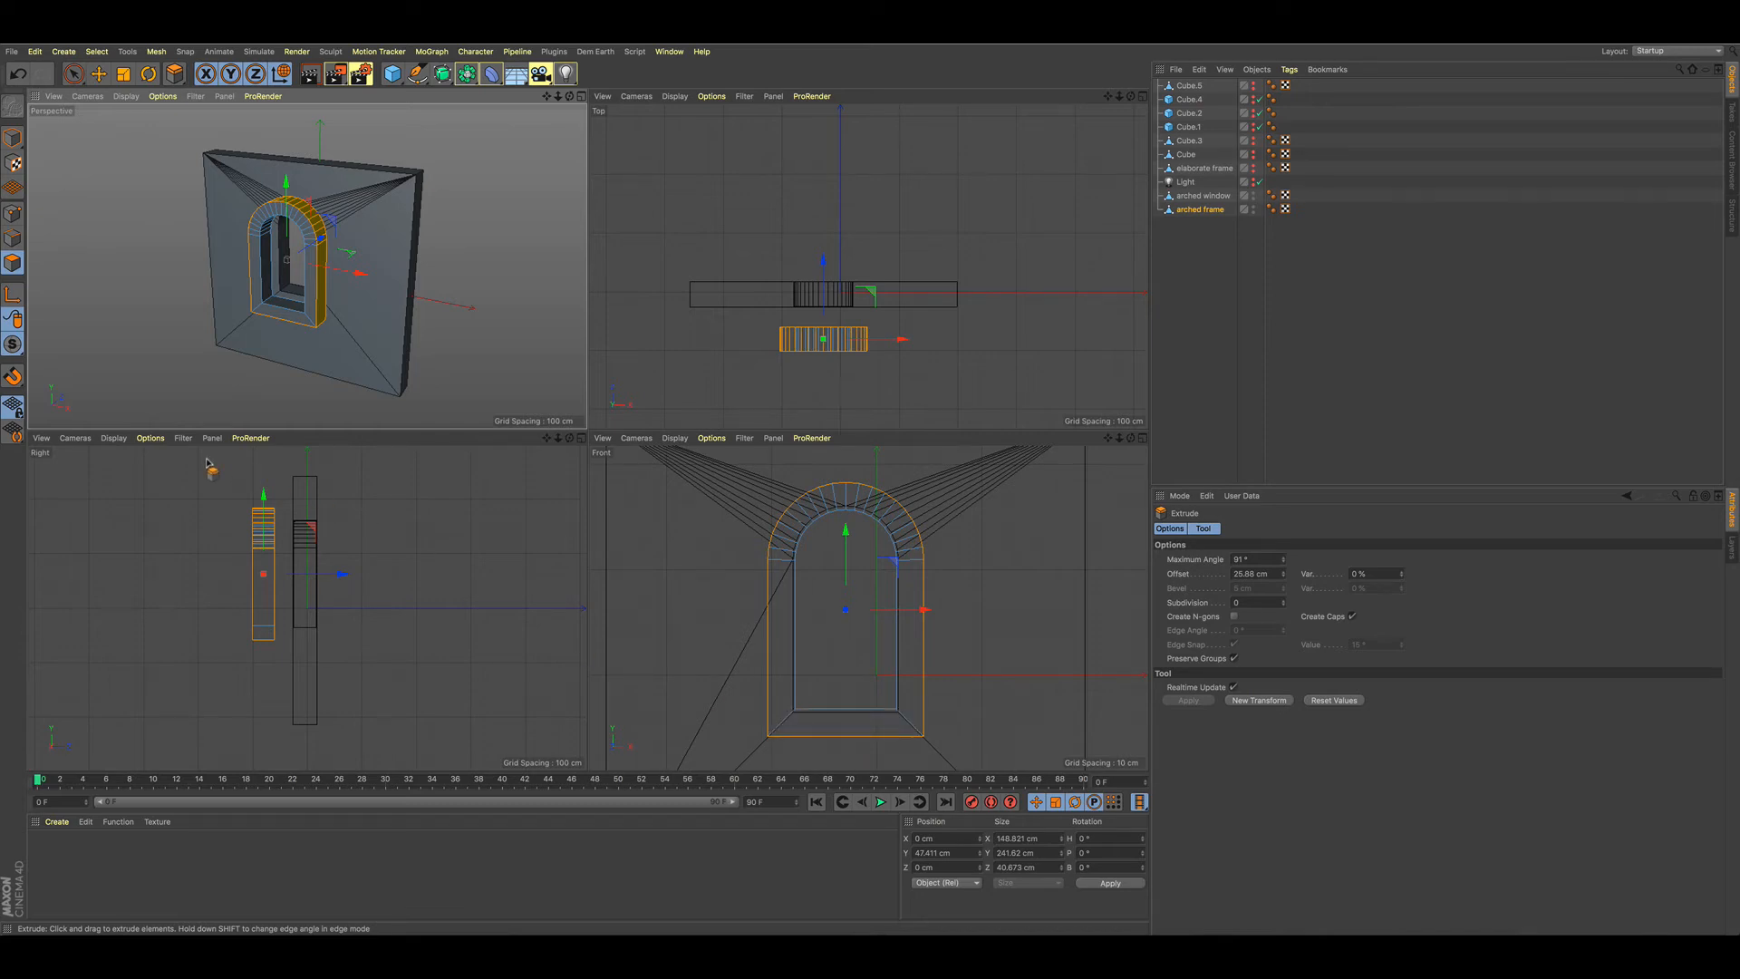
key(ctrl+z)
- Select the bottom polygon of the arched frame and delete it
key(space)
scroll(279, 344, up, 5)
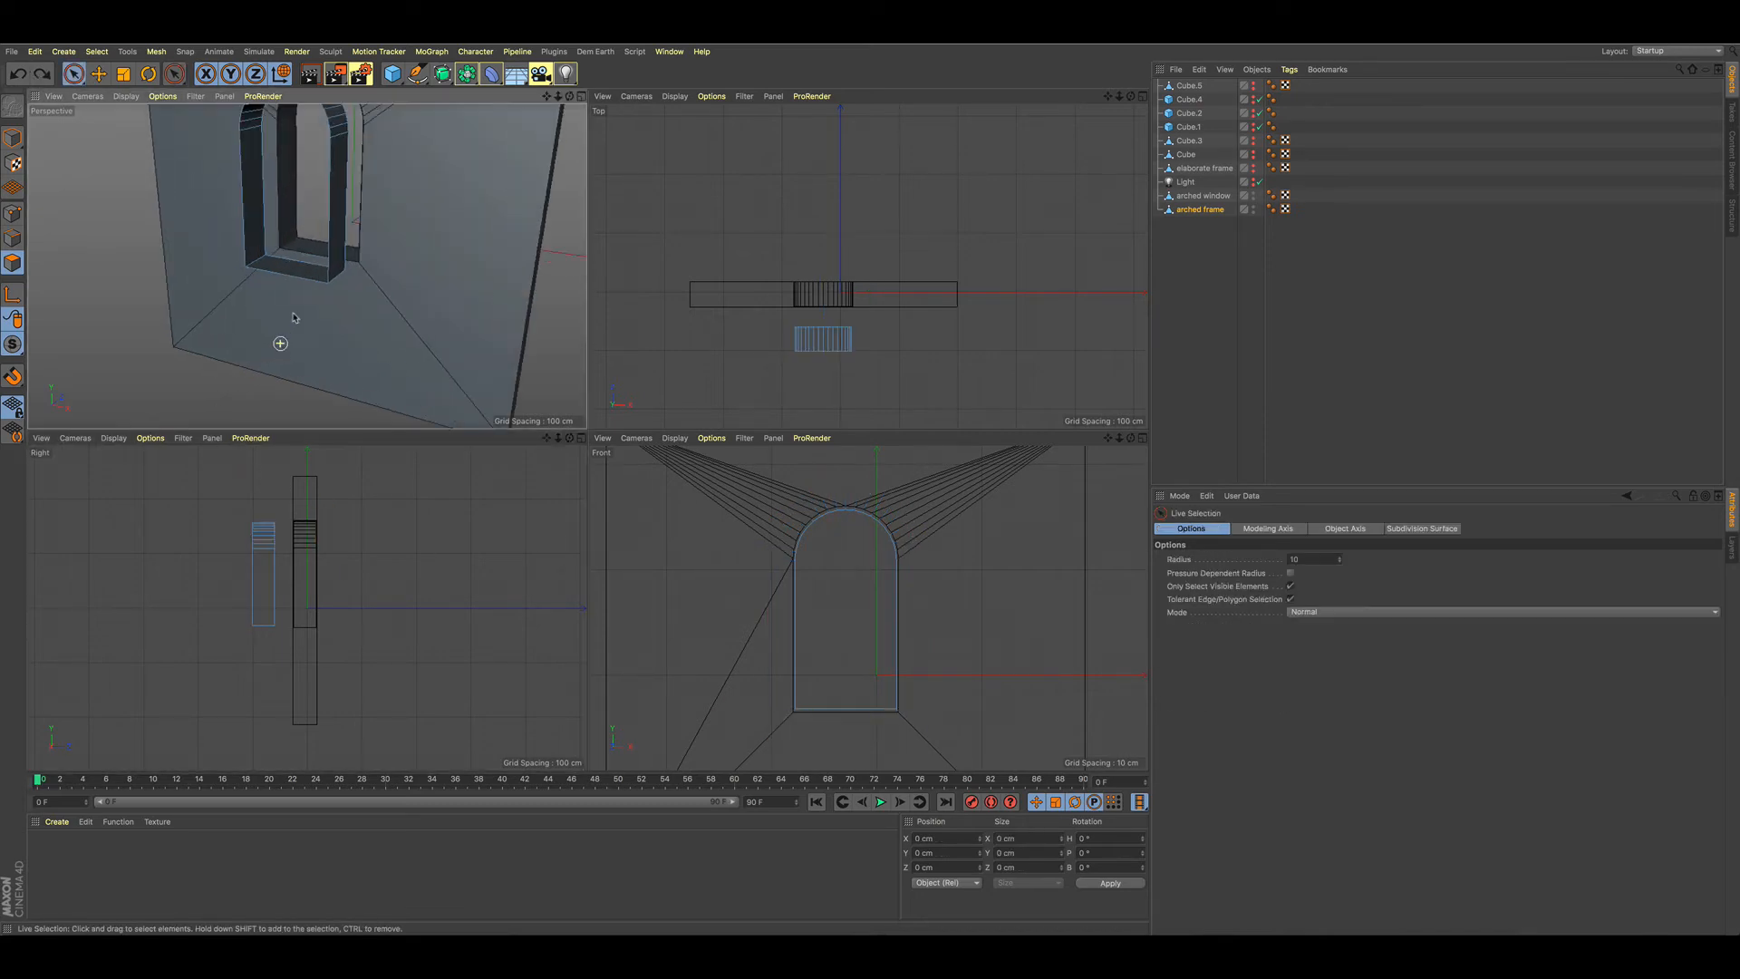
click(291, 278)
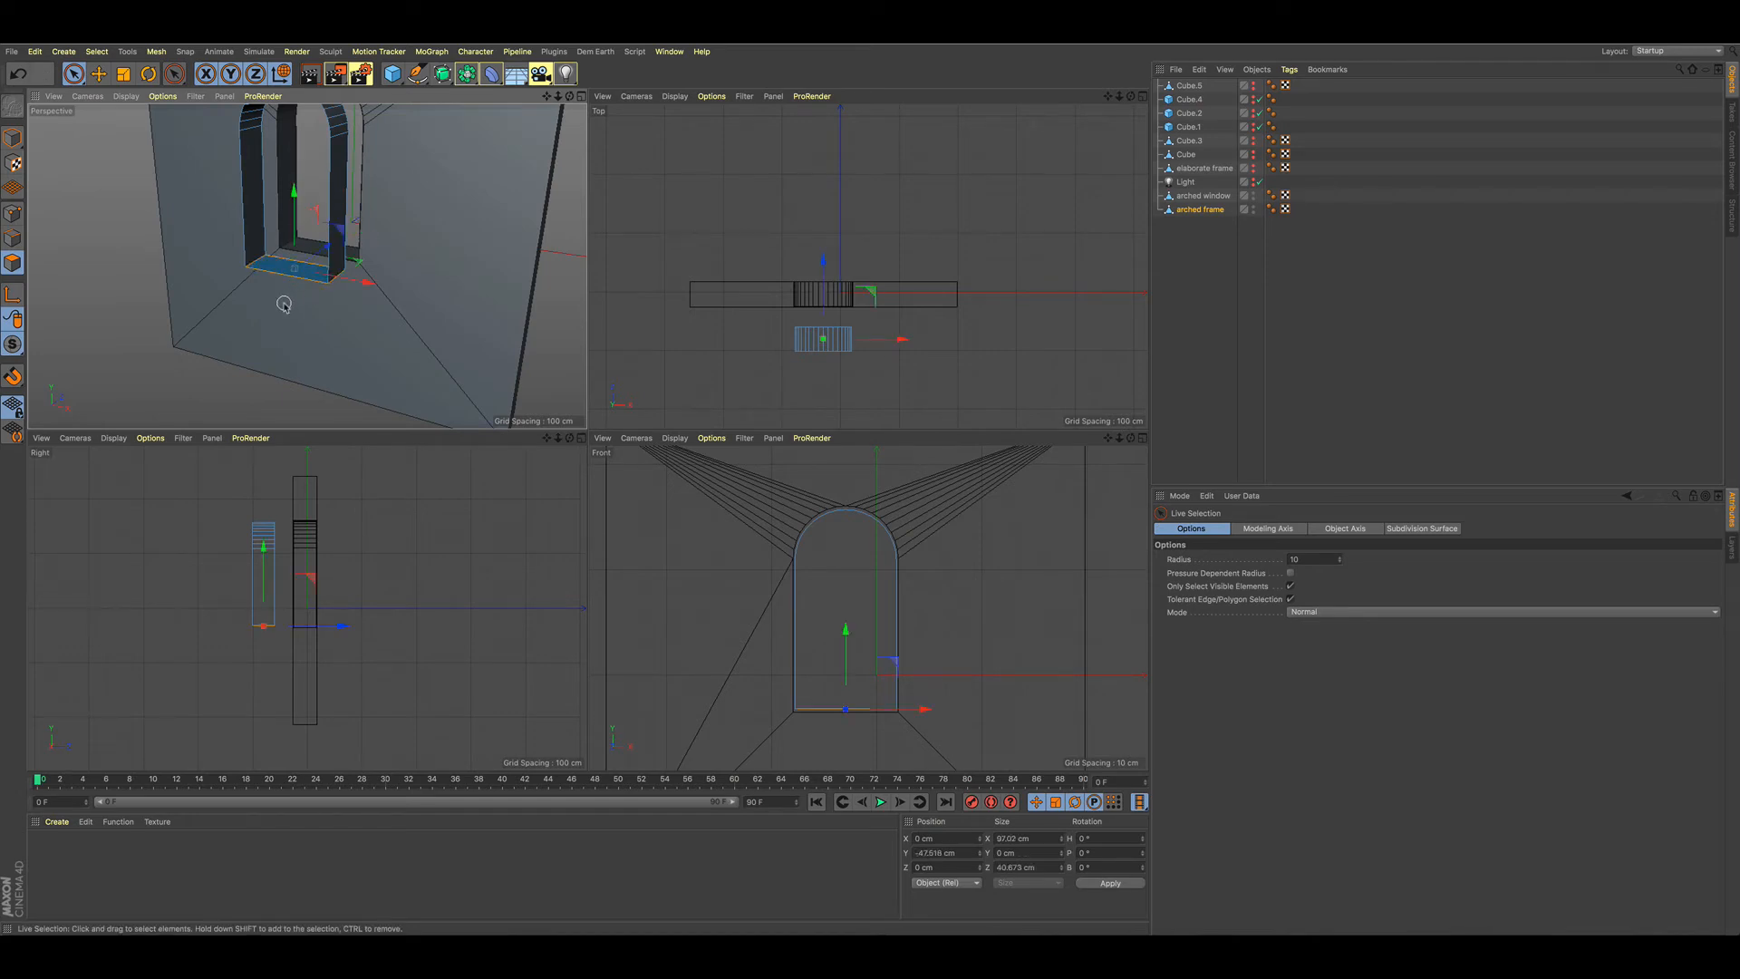
key(Delete)
- Extrude the arched frame's remaining side and arch polygons outward by about 28 cm
alt+drag(283, 304, 321, 319)
key(d)
drag(203, 306, 269, 306)
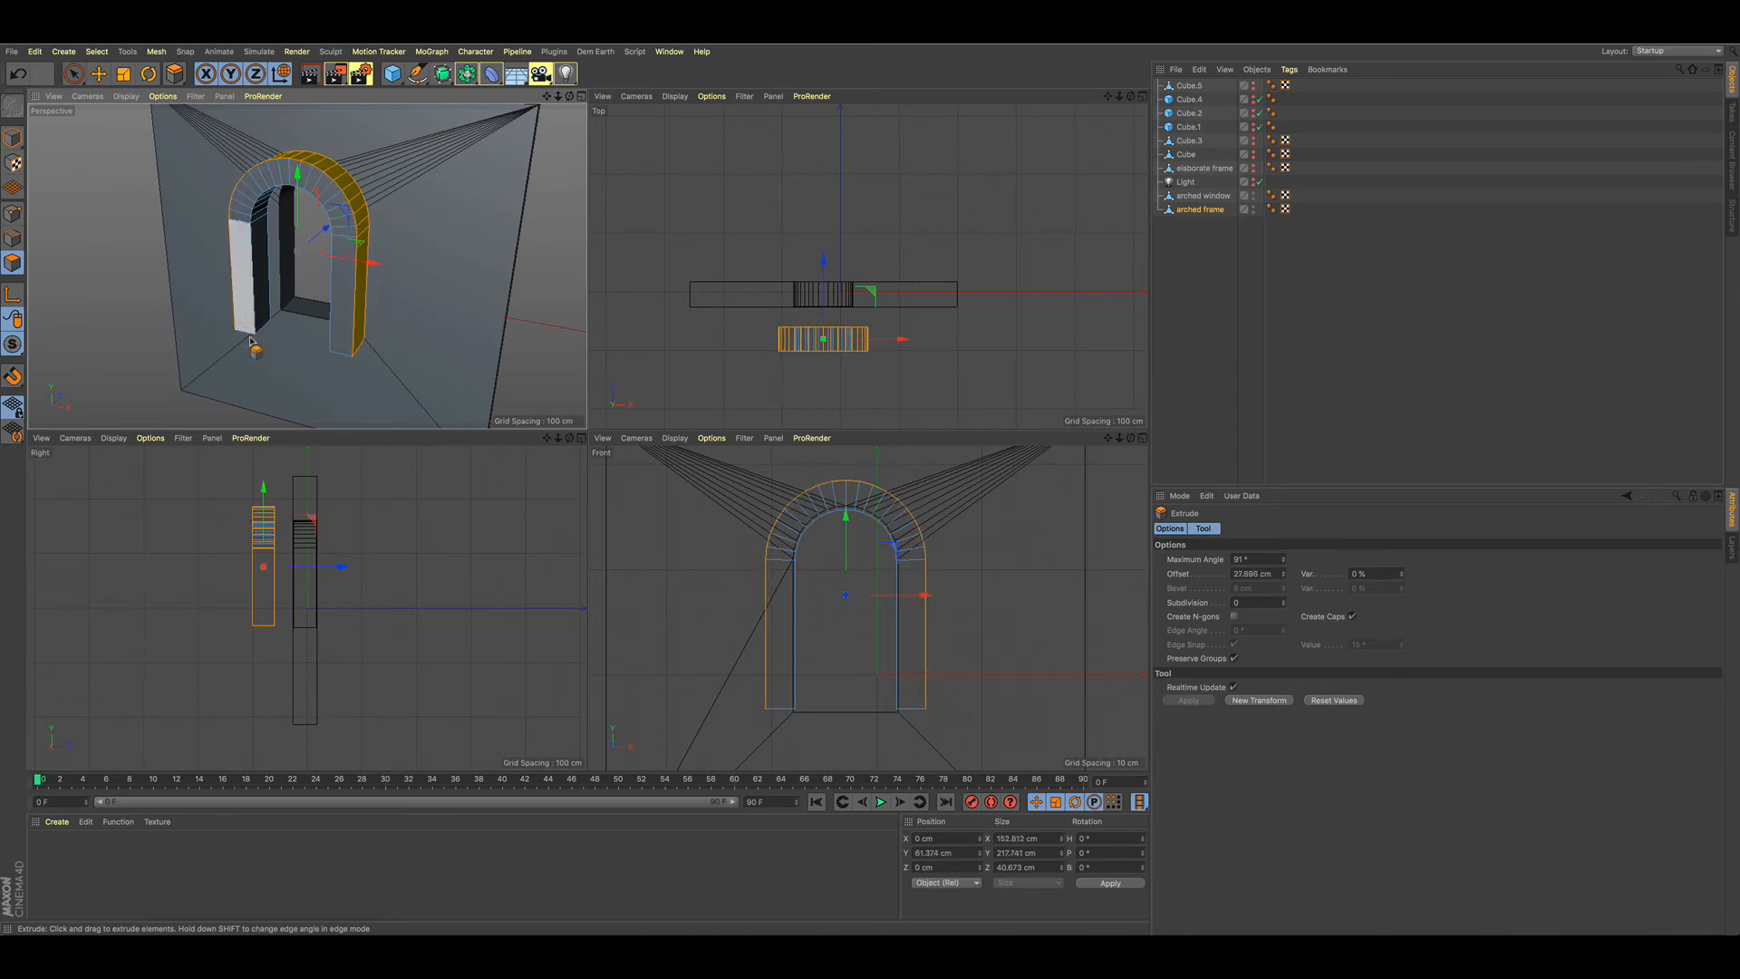
key(space)
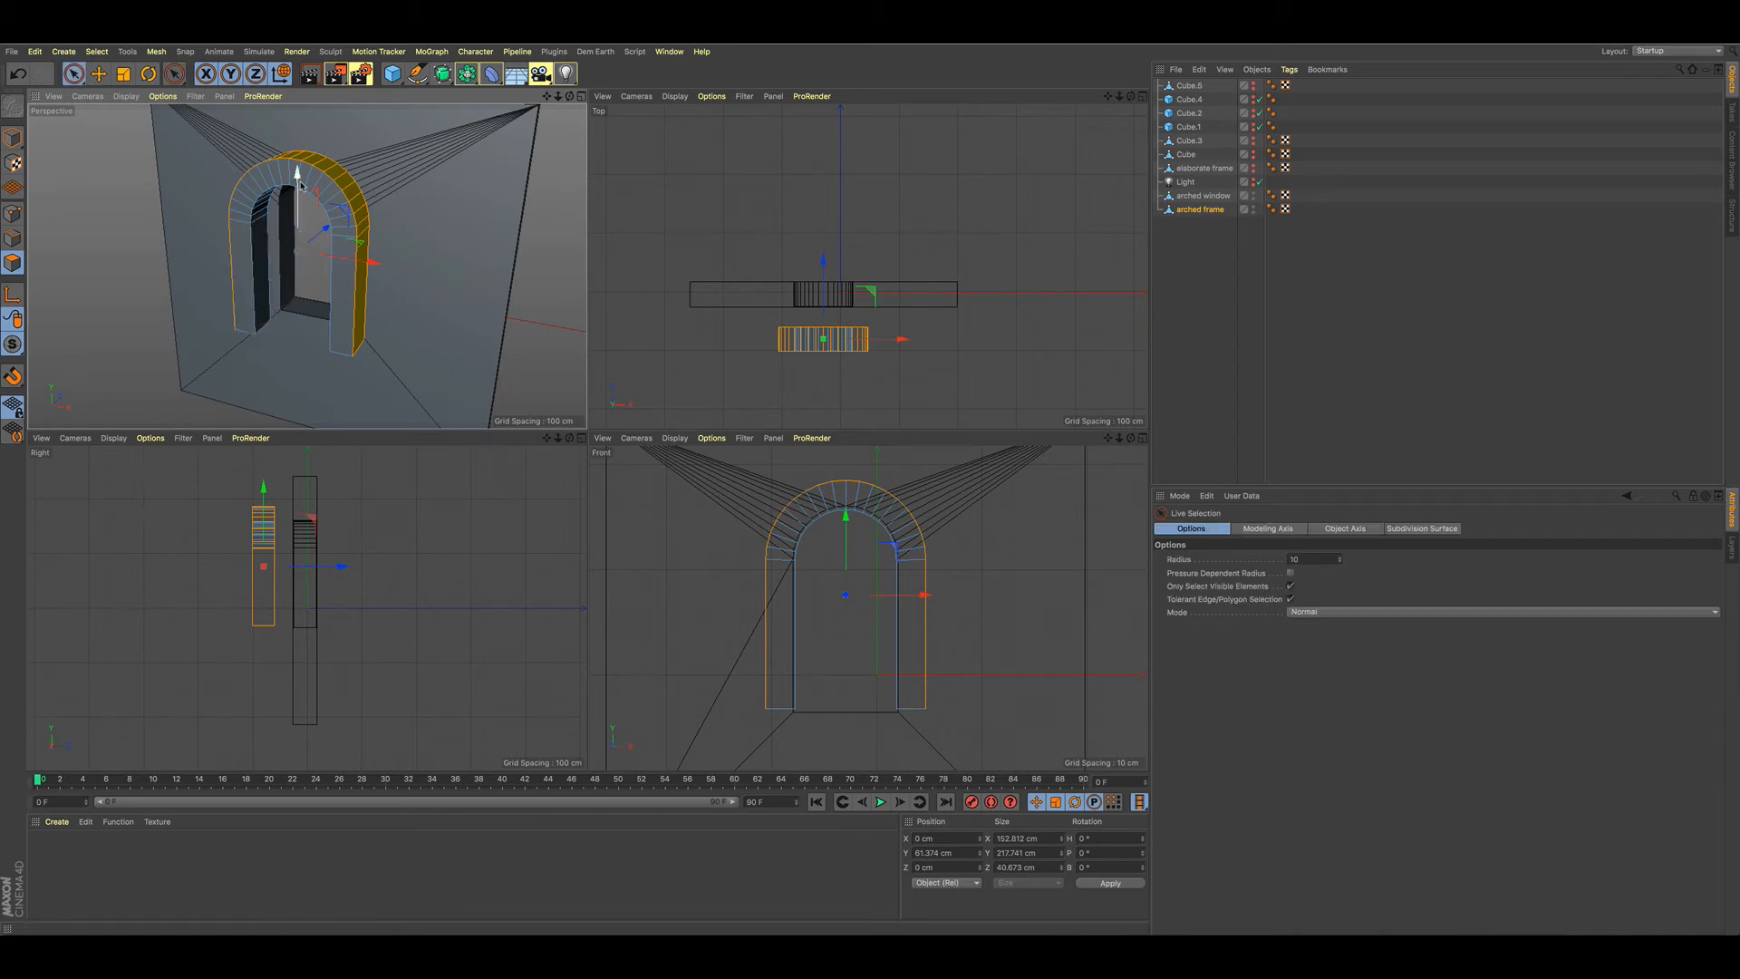
key(ctrl+z)
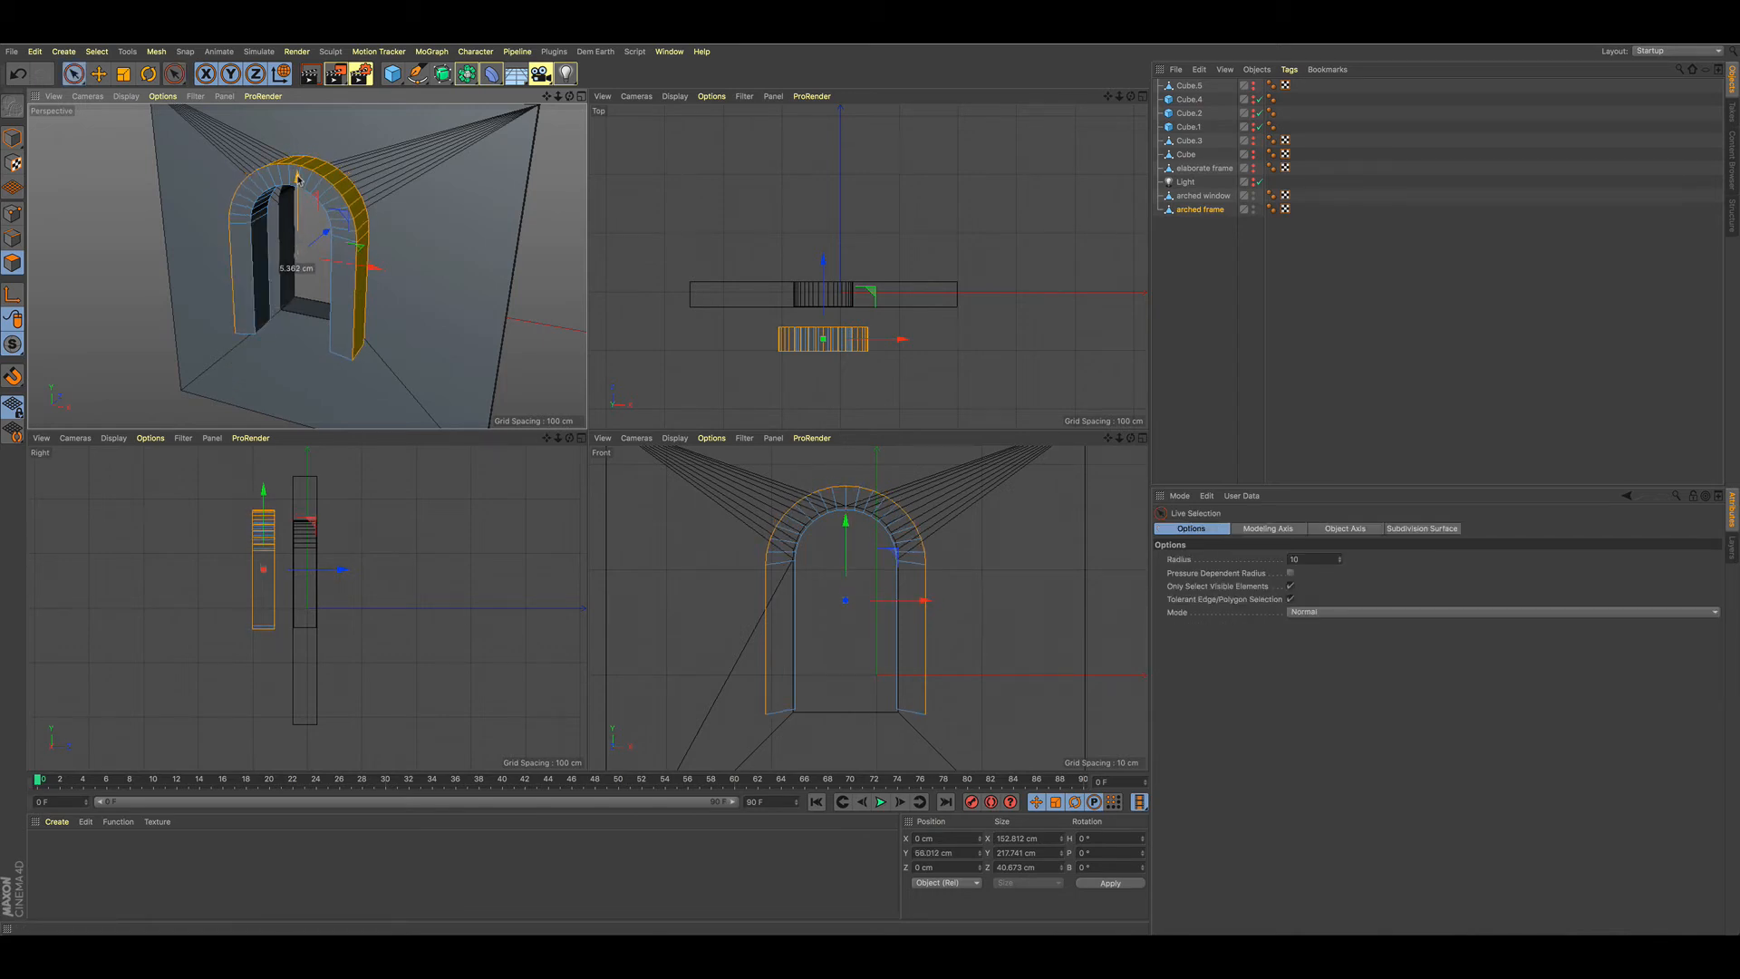
- Move the whole arched frame back into the wall opening and stretch its depth to about 55 cm
click(13, 138)
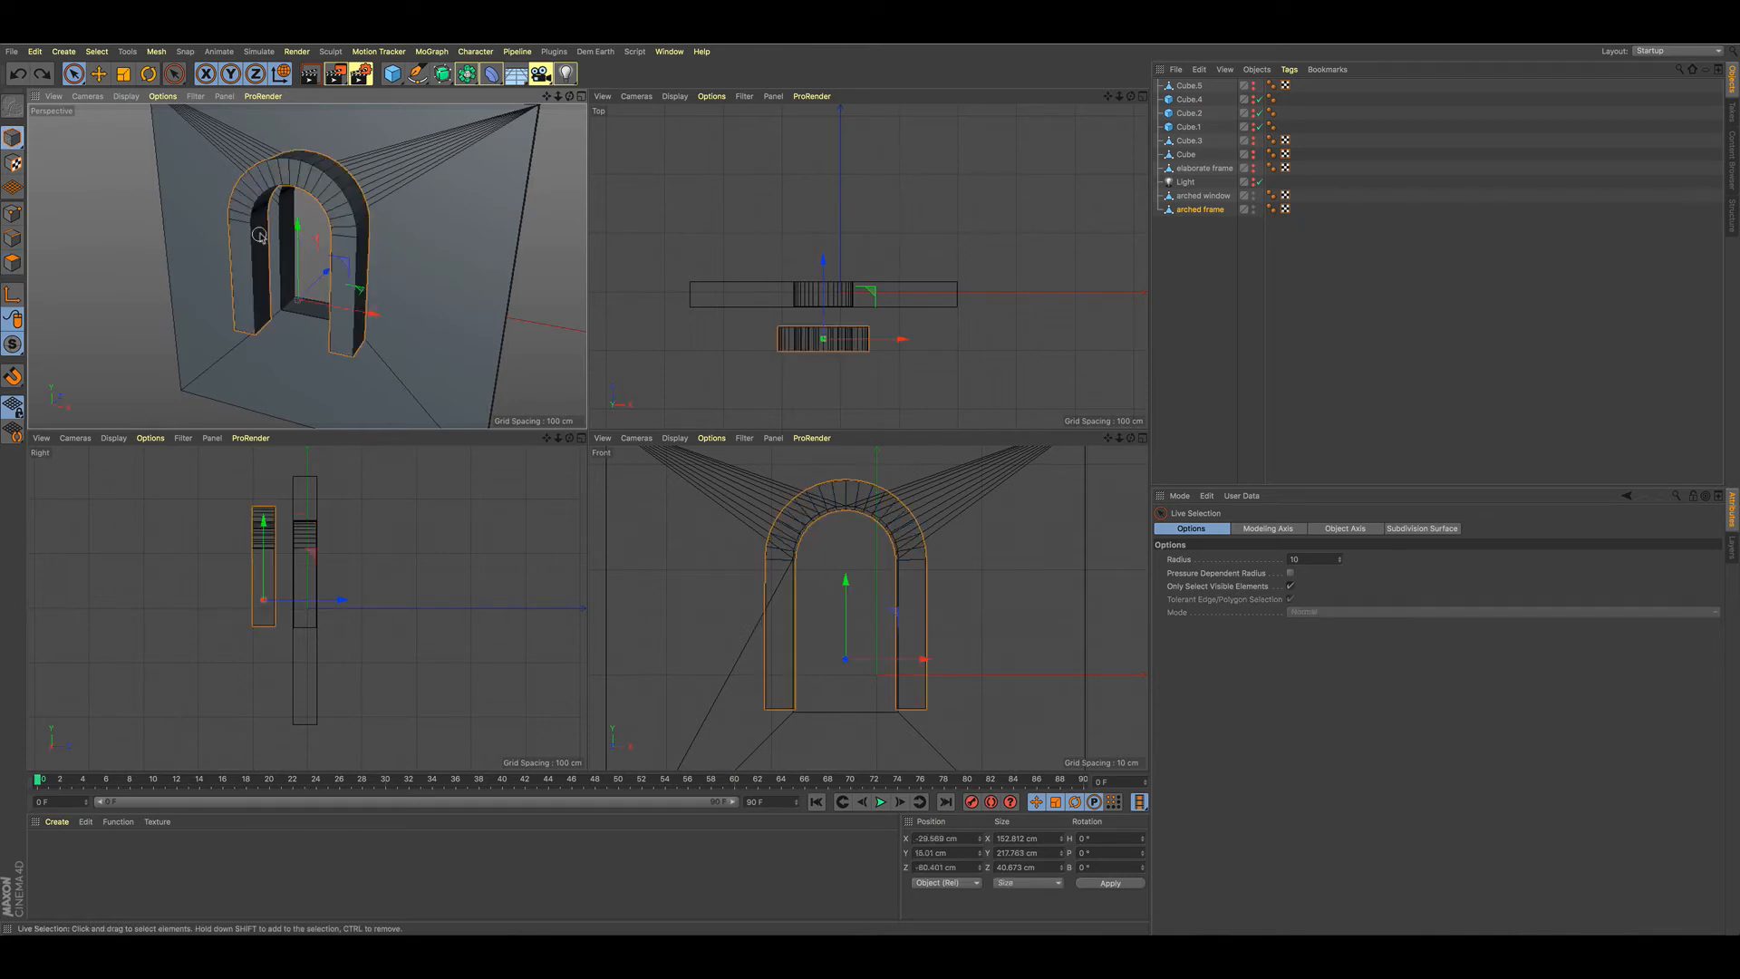
drag(297, 226, 310, 281)
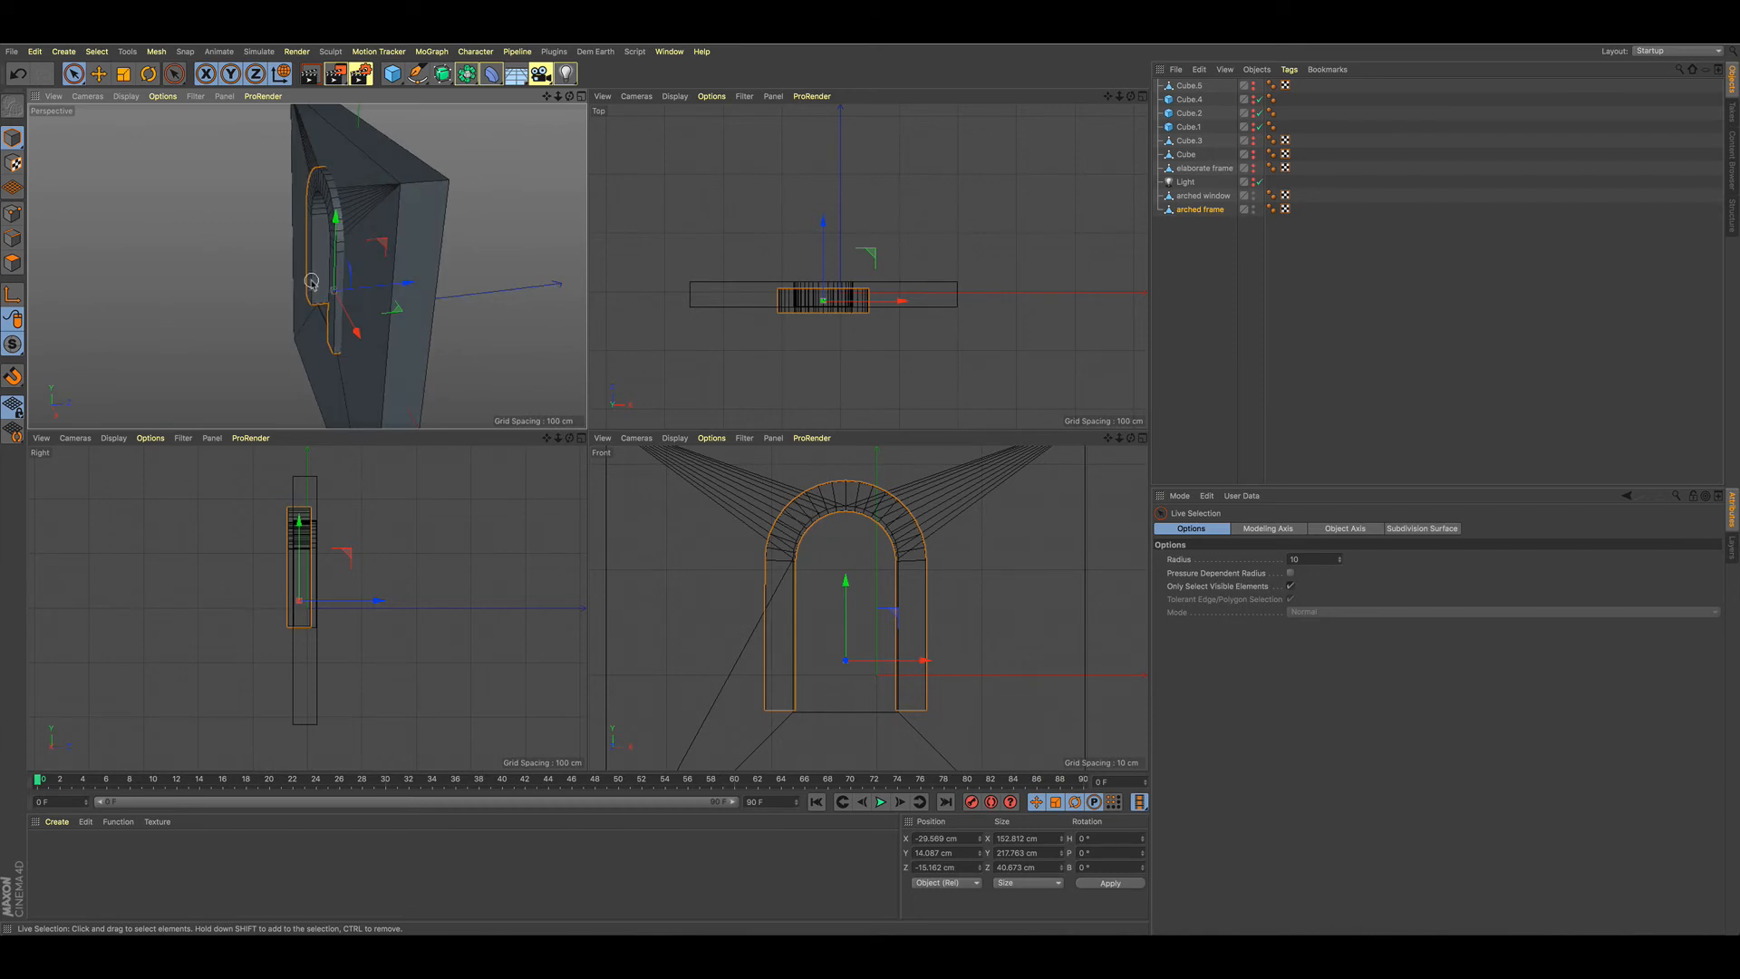
key(t)
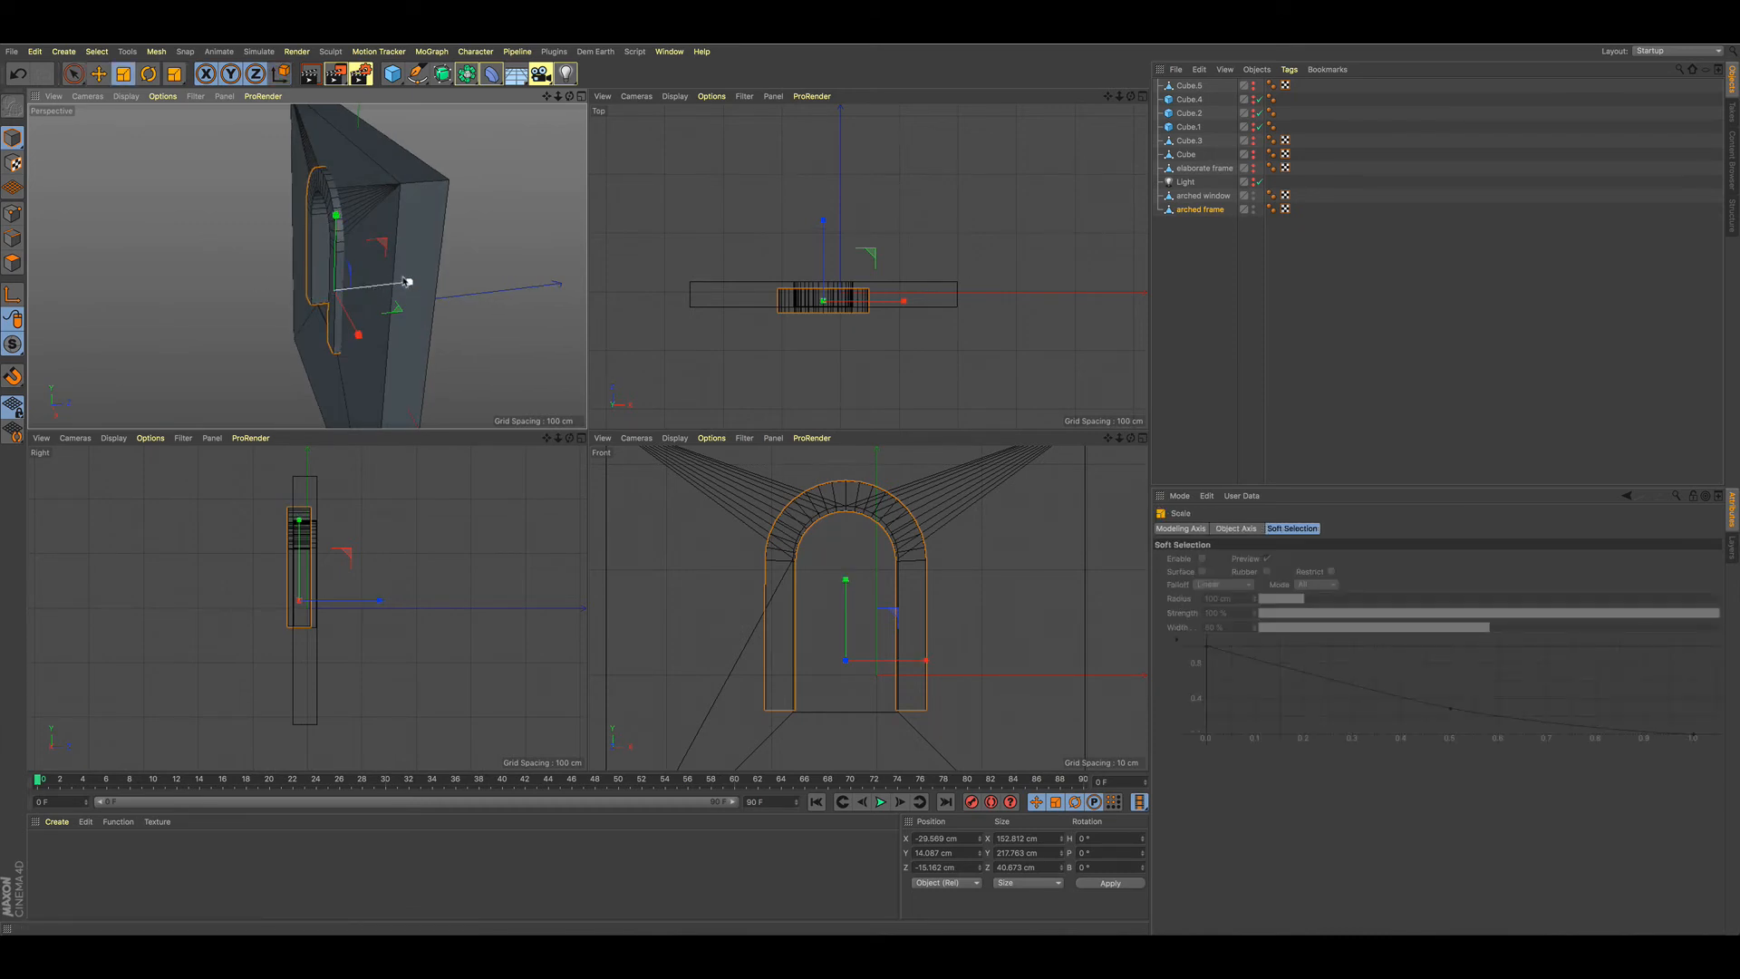
drag(410, 284, 173, 253)
key(e)
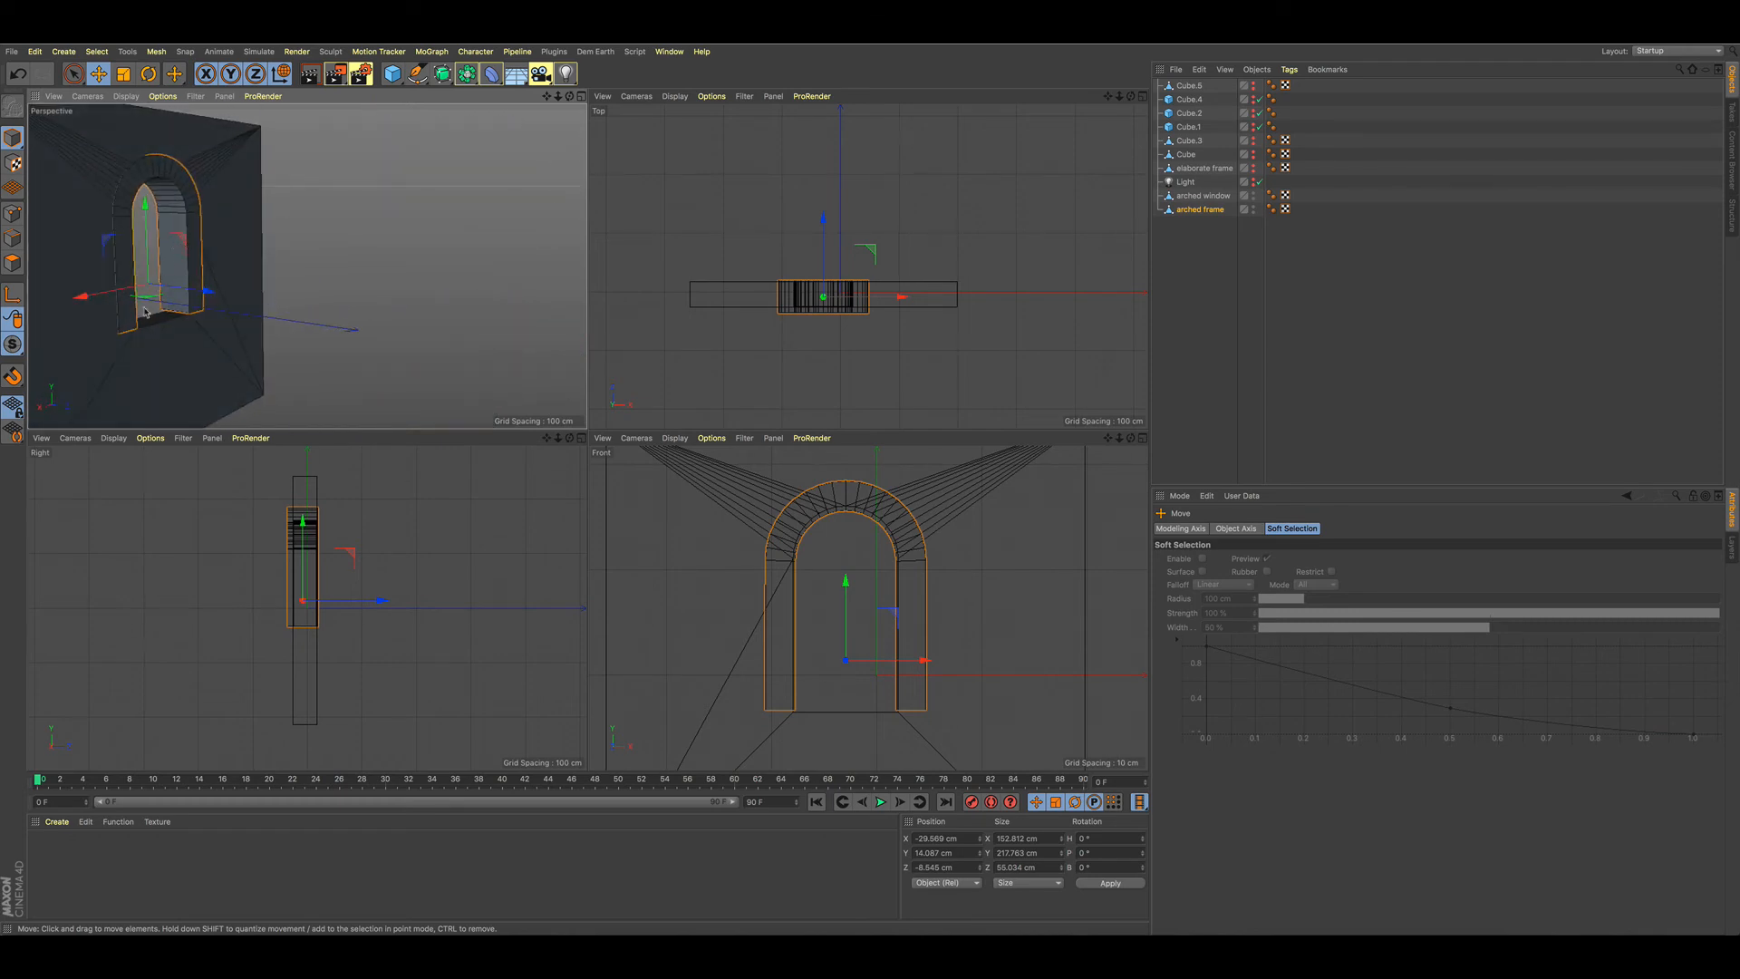
alt+drag(145, 312, 70, 280)
click(78, 264)
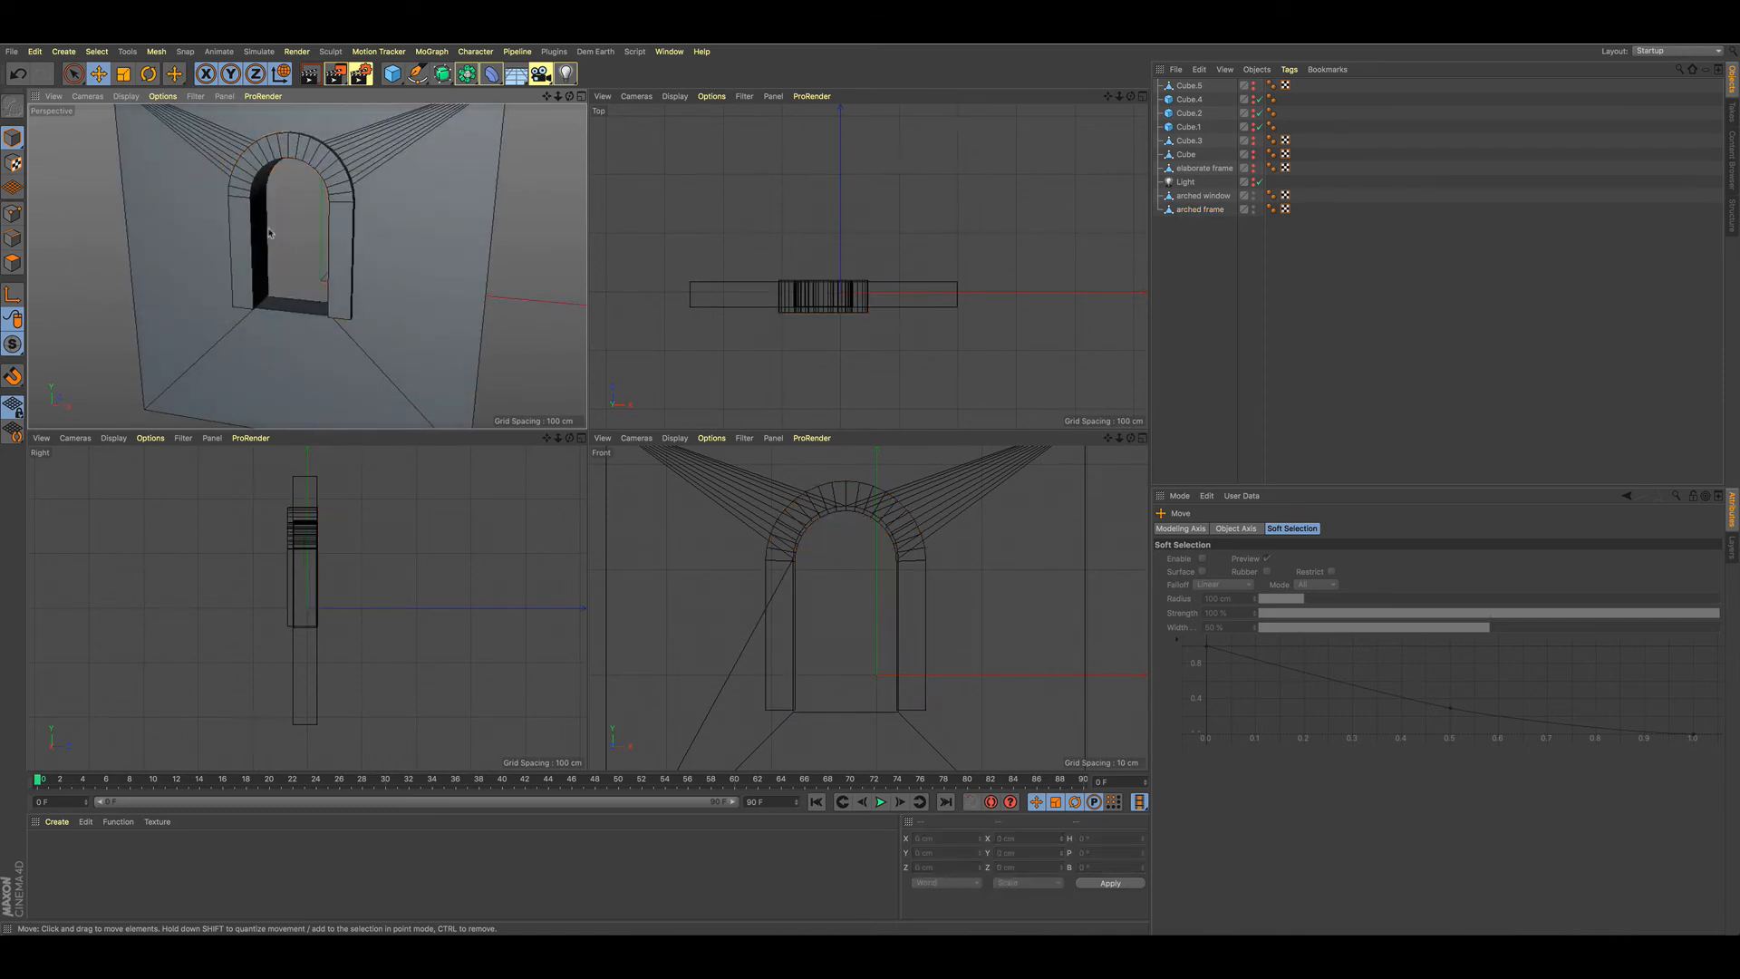
- Add a cube, flatten it to about 15 cm high and lower it to the base of the arched opening
click(393, 77)
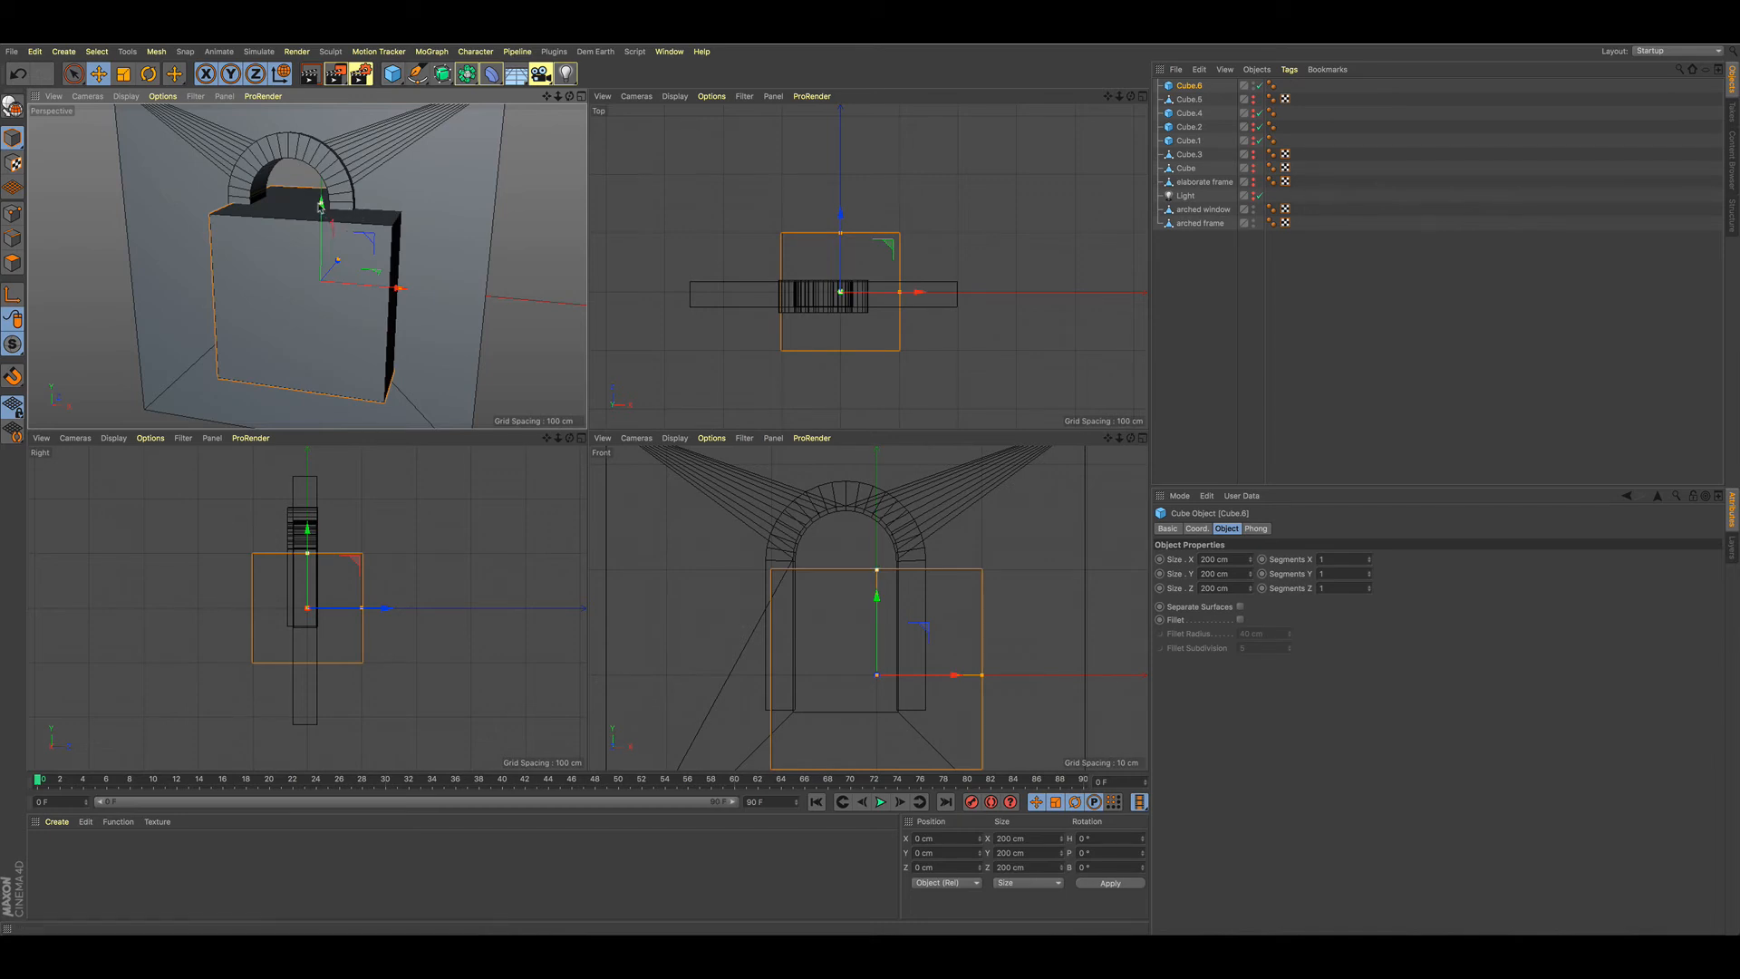
drag(320, 205, 323, 307)
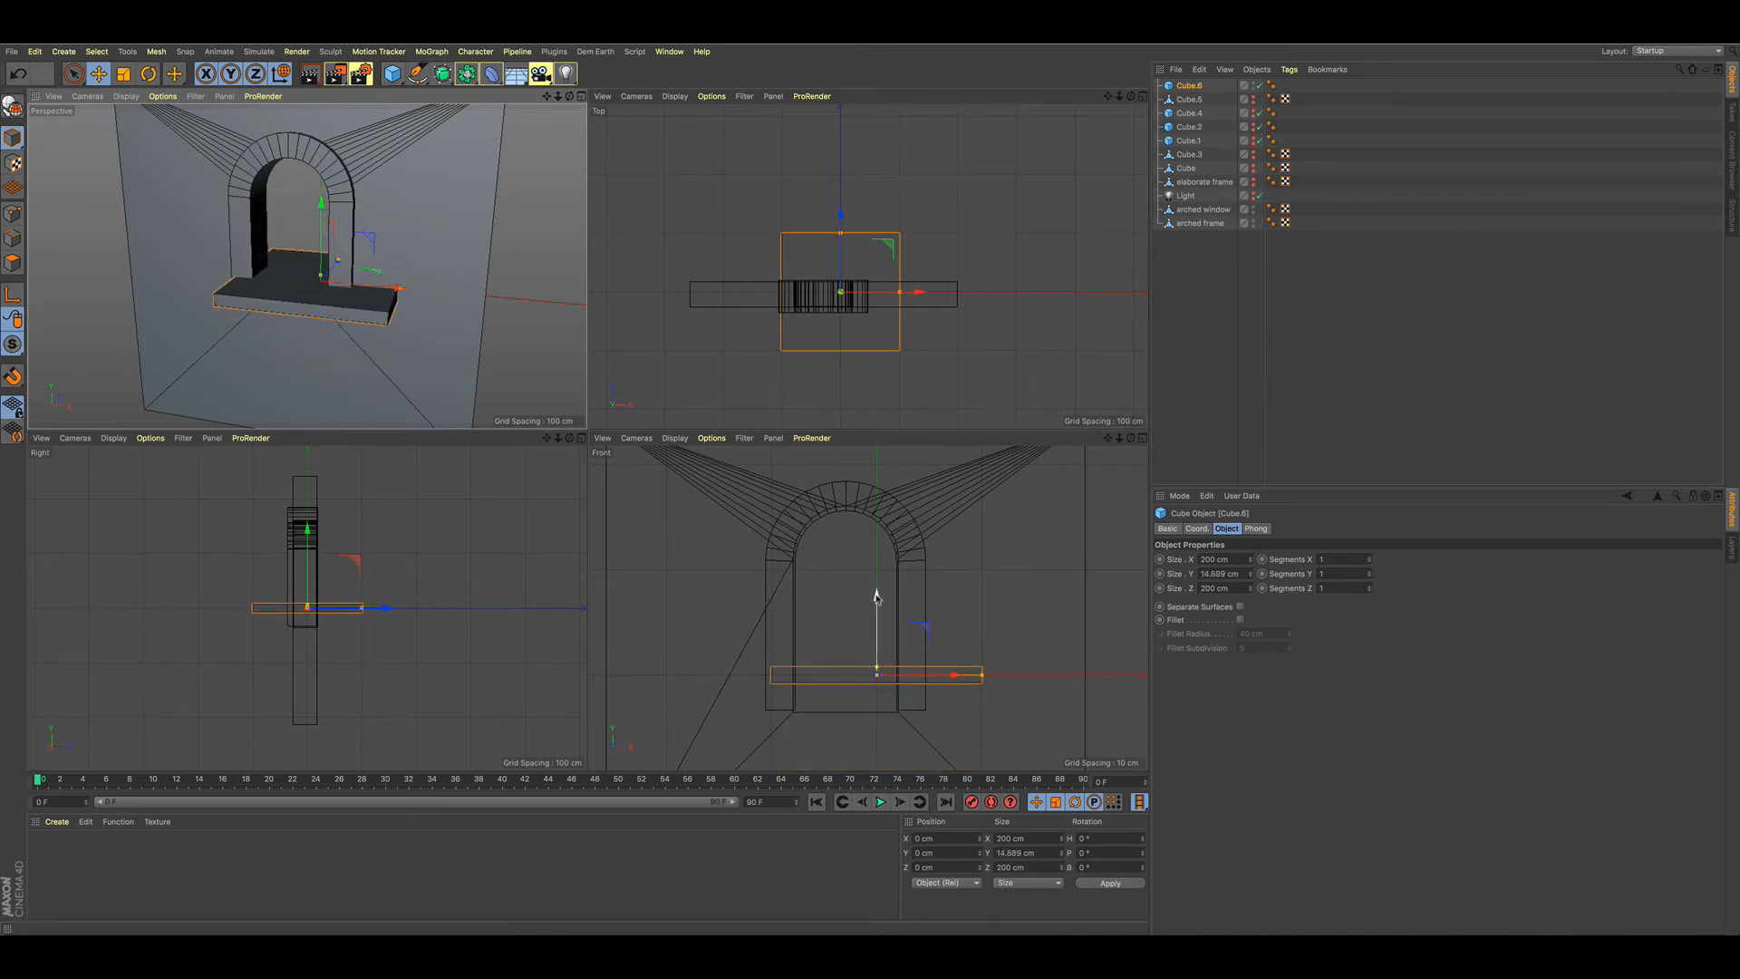
drag(877, 598, 876, 640)
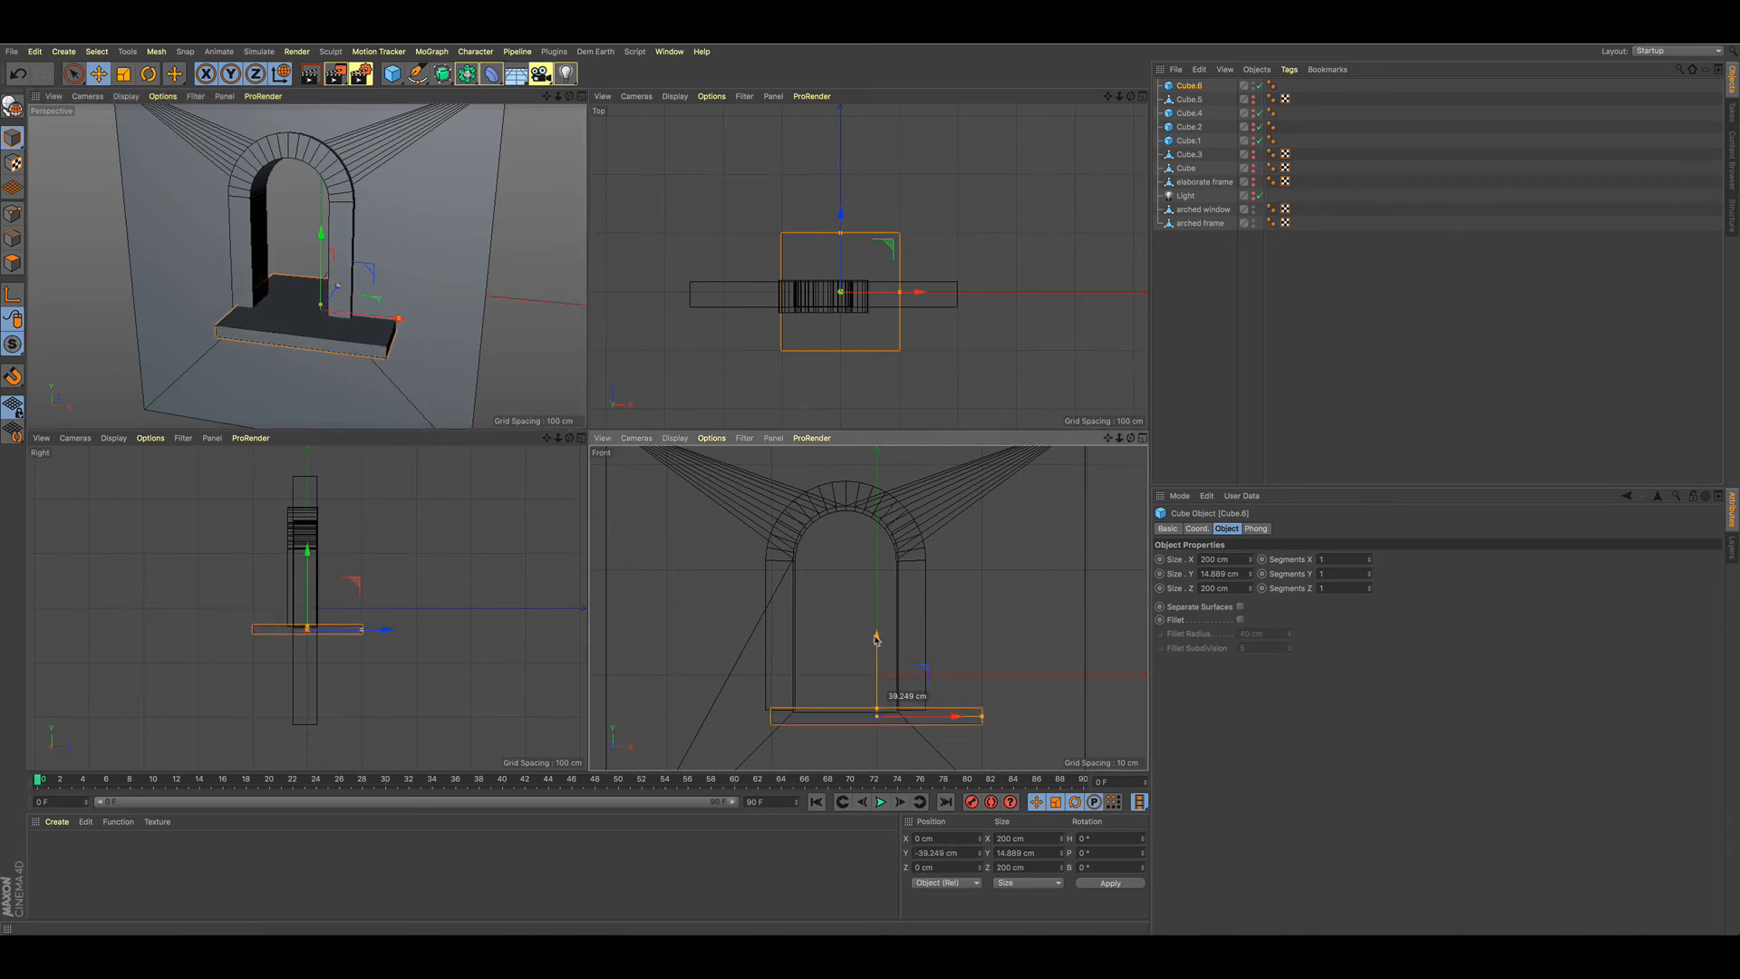
- Centre the flattened cube beneath the arched frame and narrow its width to about 187 cm
drag(956, 717, 921, 722)
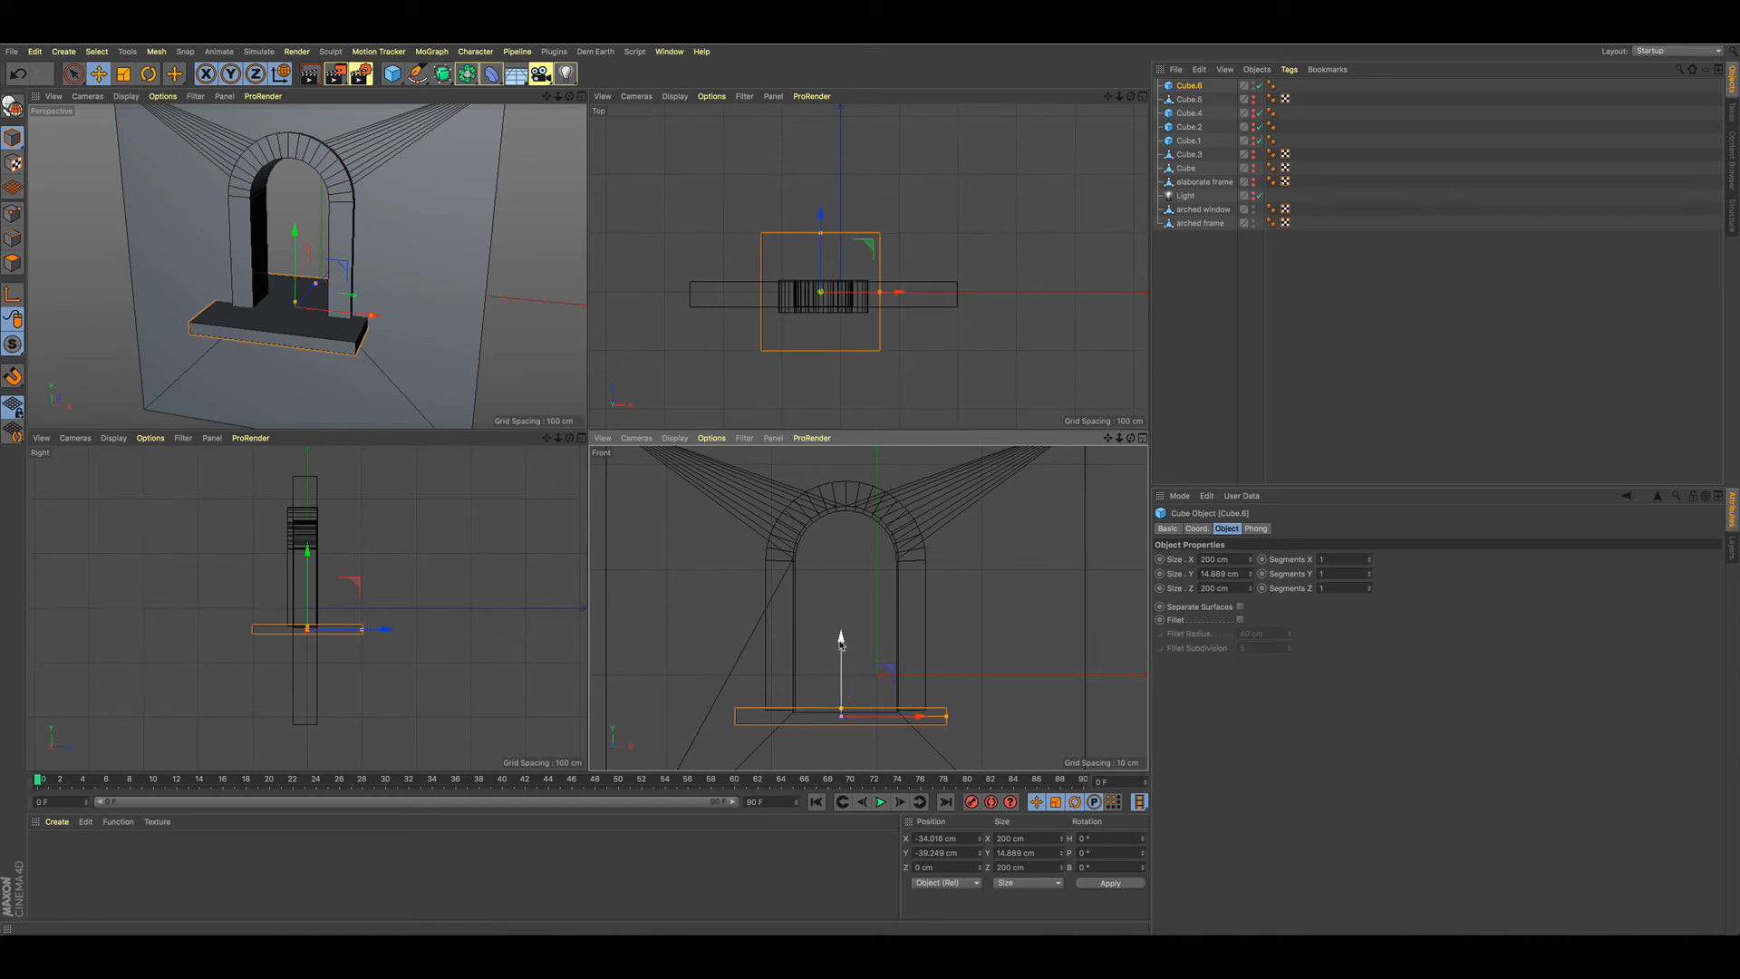
drag(841, 640, 840, 645)
drag(948, 720, 923, 718)
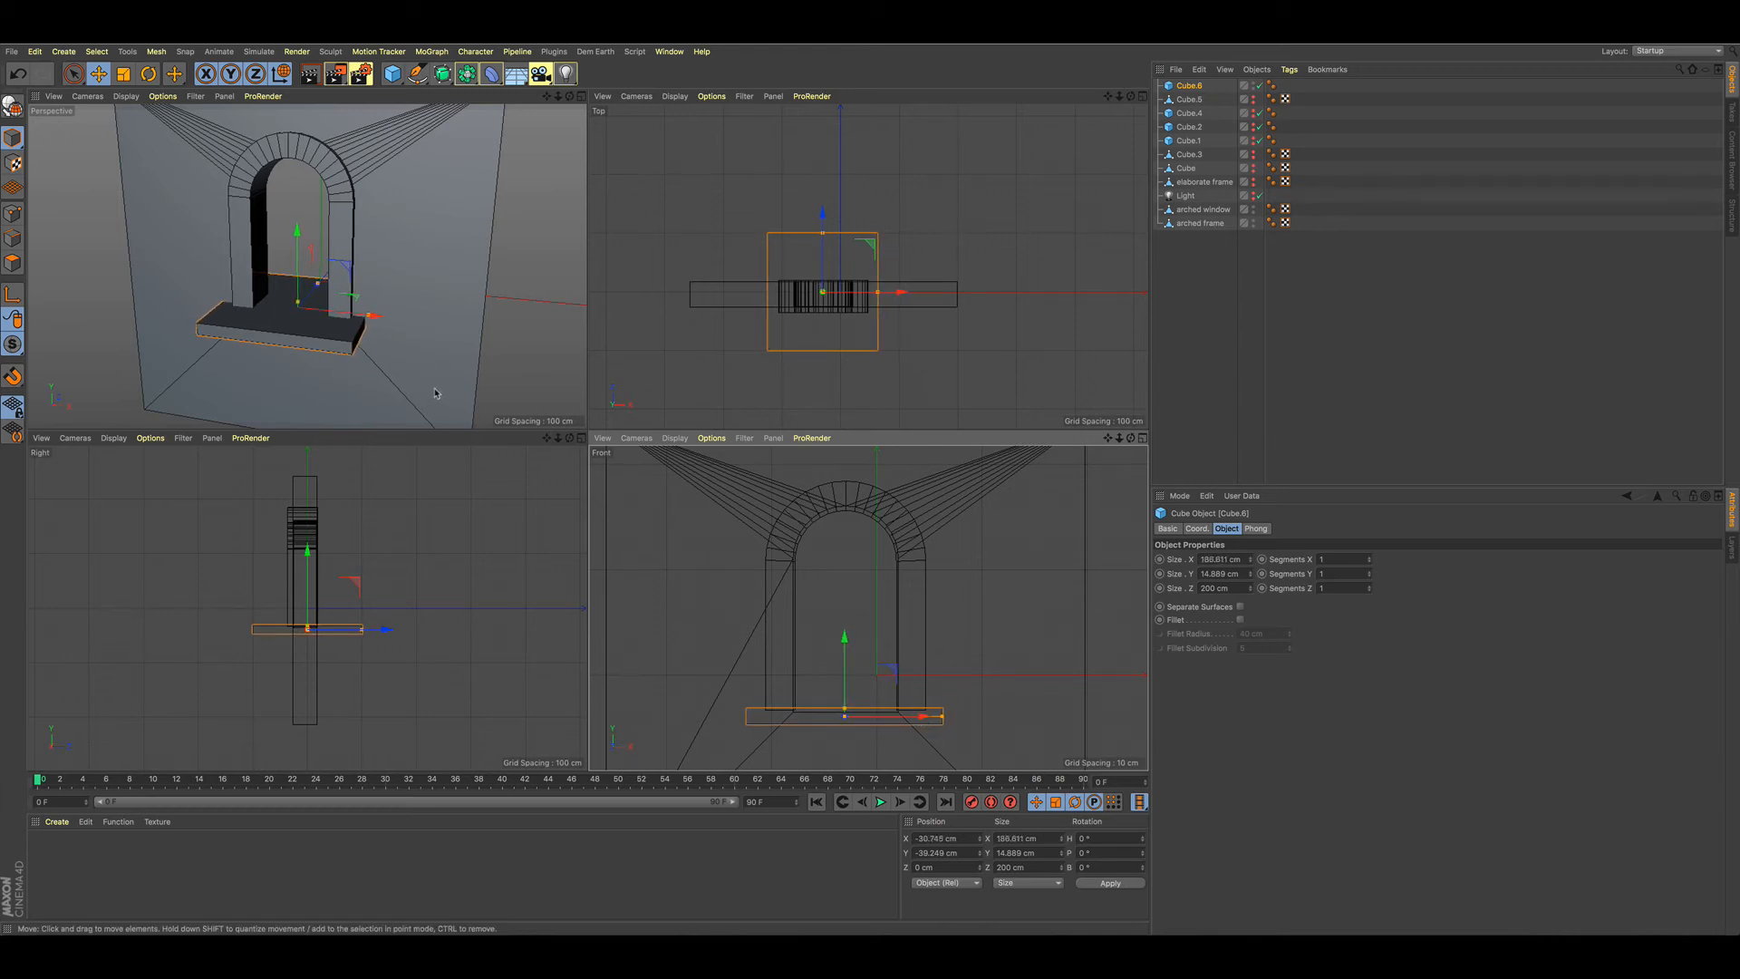
drag(435, 393, 394, 396)
key(ctrl+z)
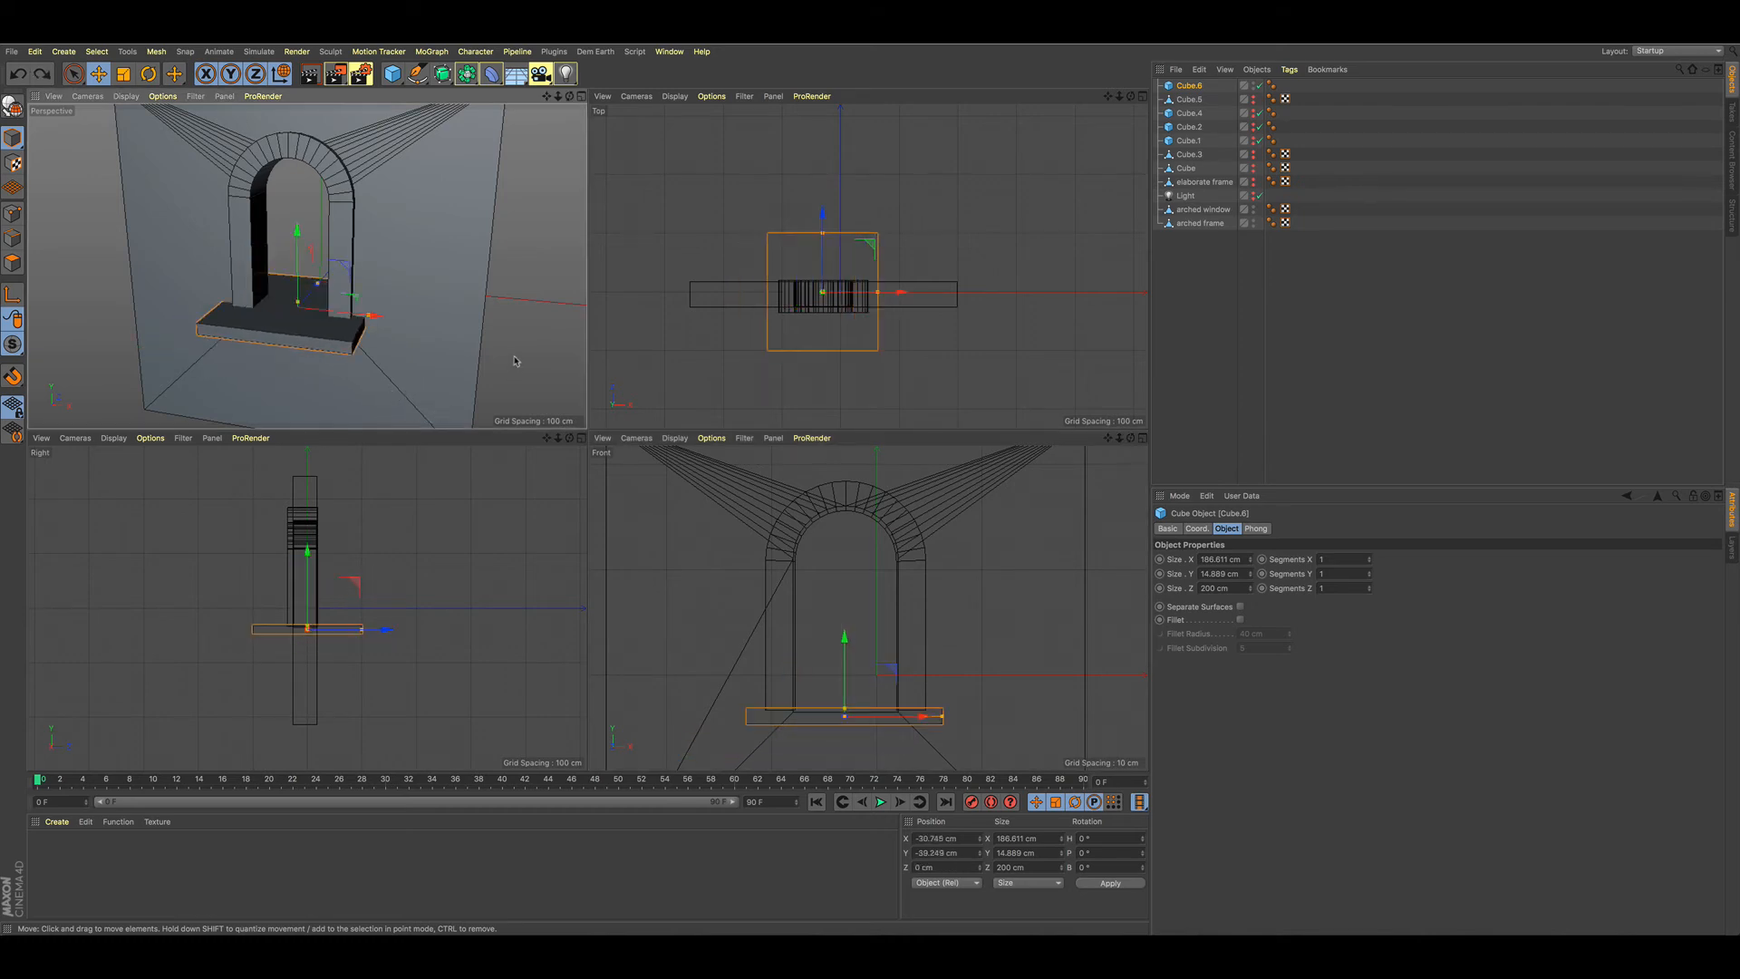
- Shorten the sill's depth to about 94 cm and position it so it projects from the wall's front side
alt+drag(504, 377, 475, 379)
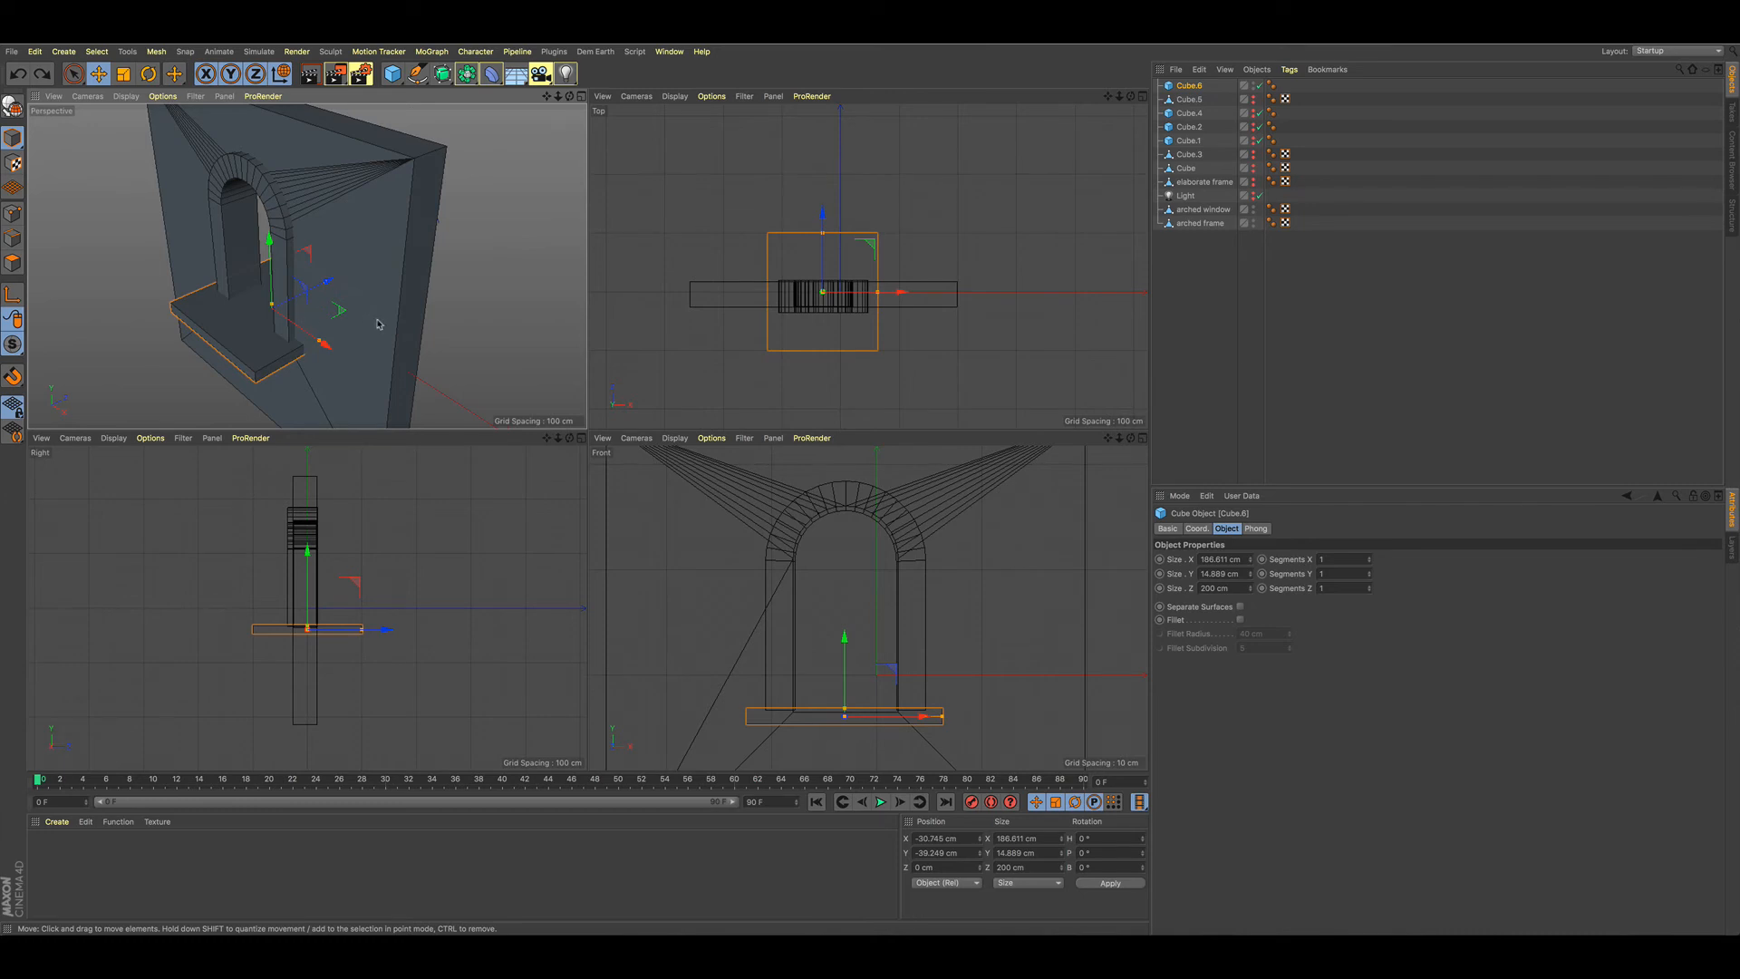
alt+drag(310, 314, 286, 303)
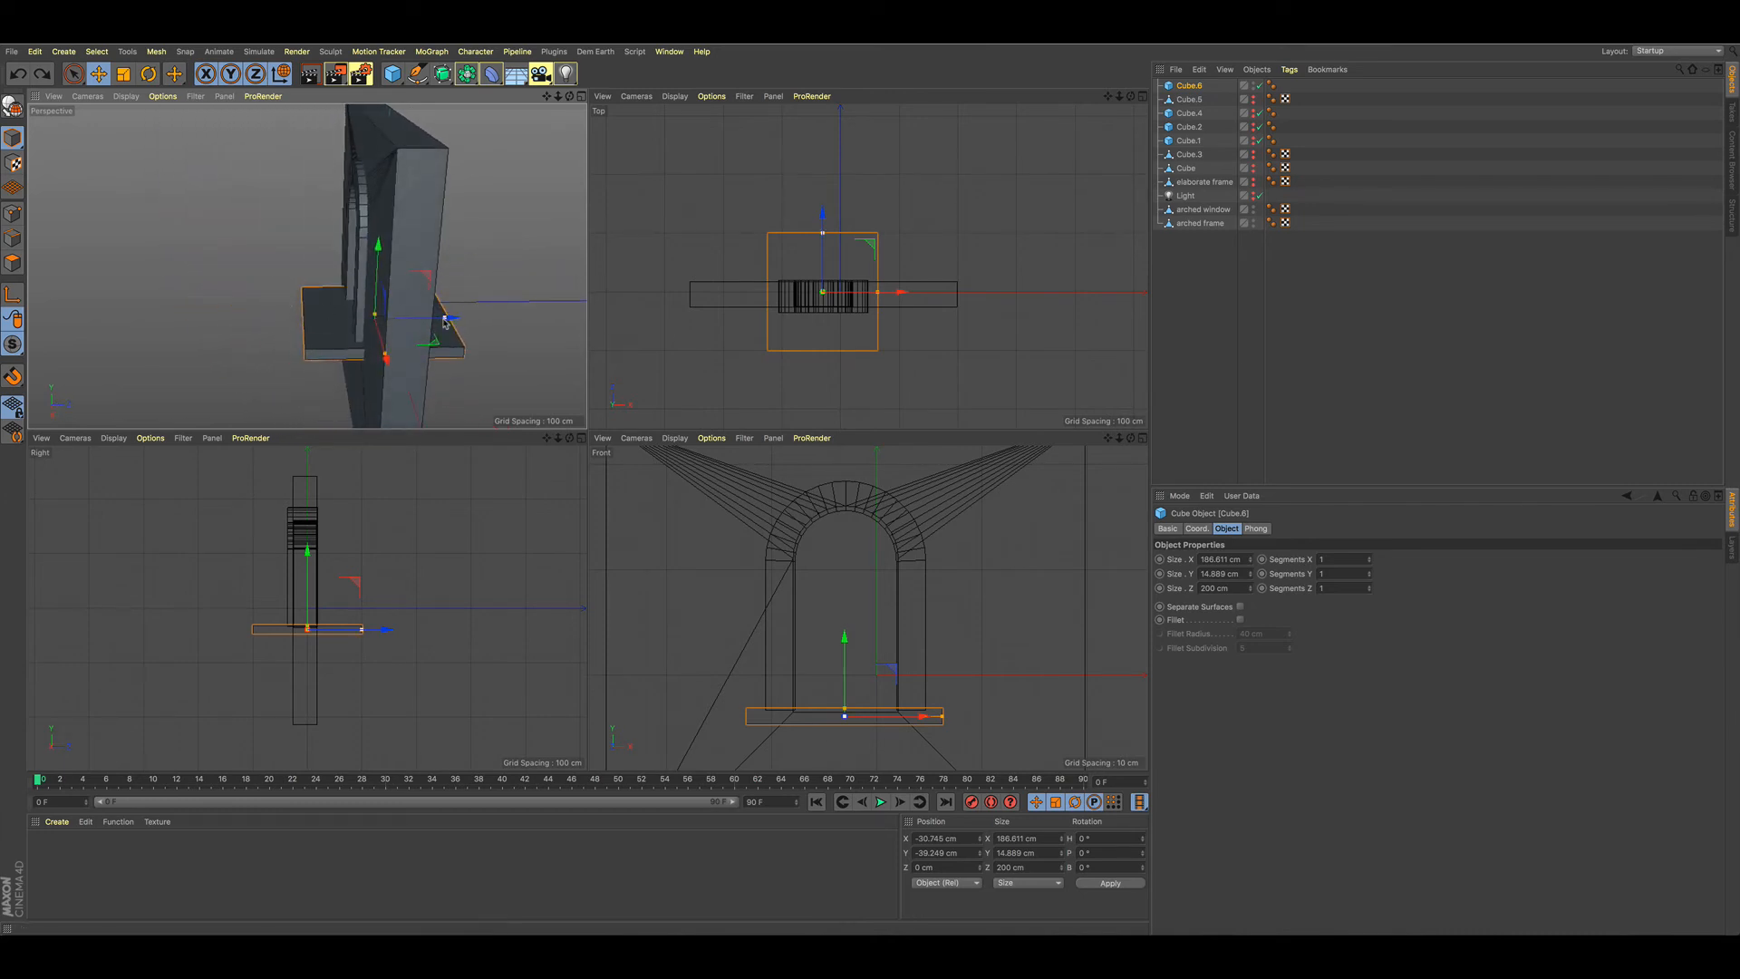
drag(447, 319, 292, 361)
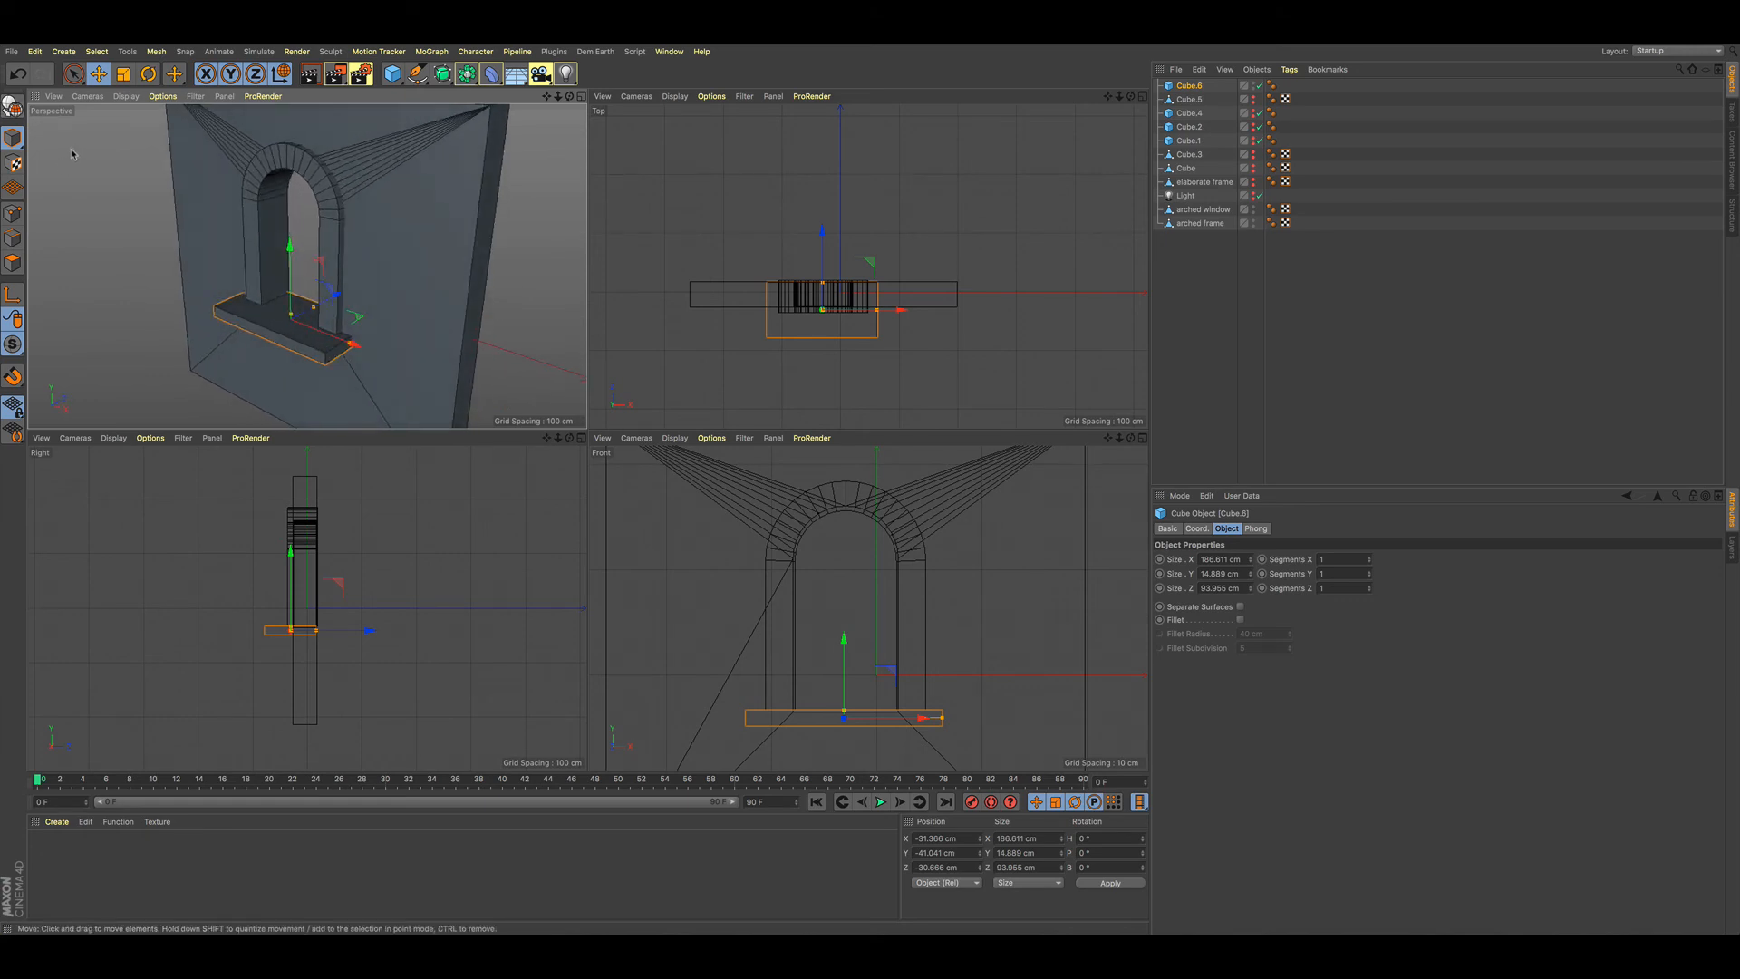
- Convert the sill cube to an editable polygon object and pull its front face back to a depth of about 70 cm
key(e)
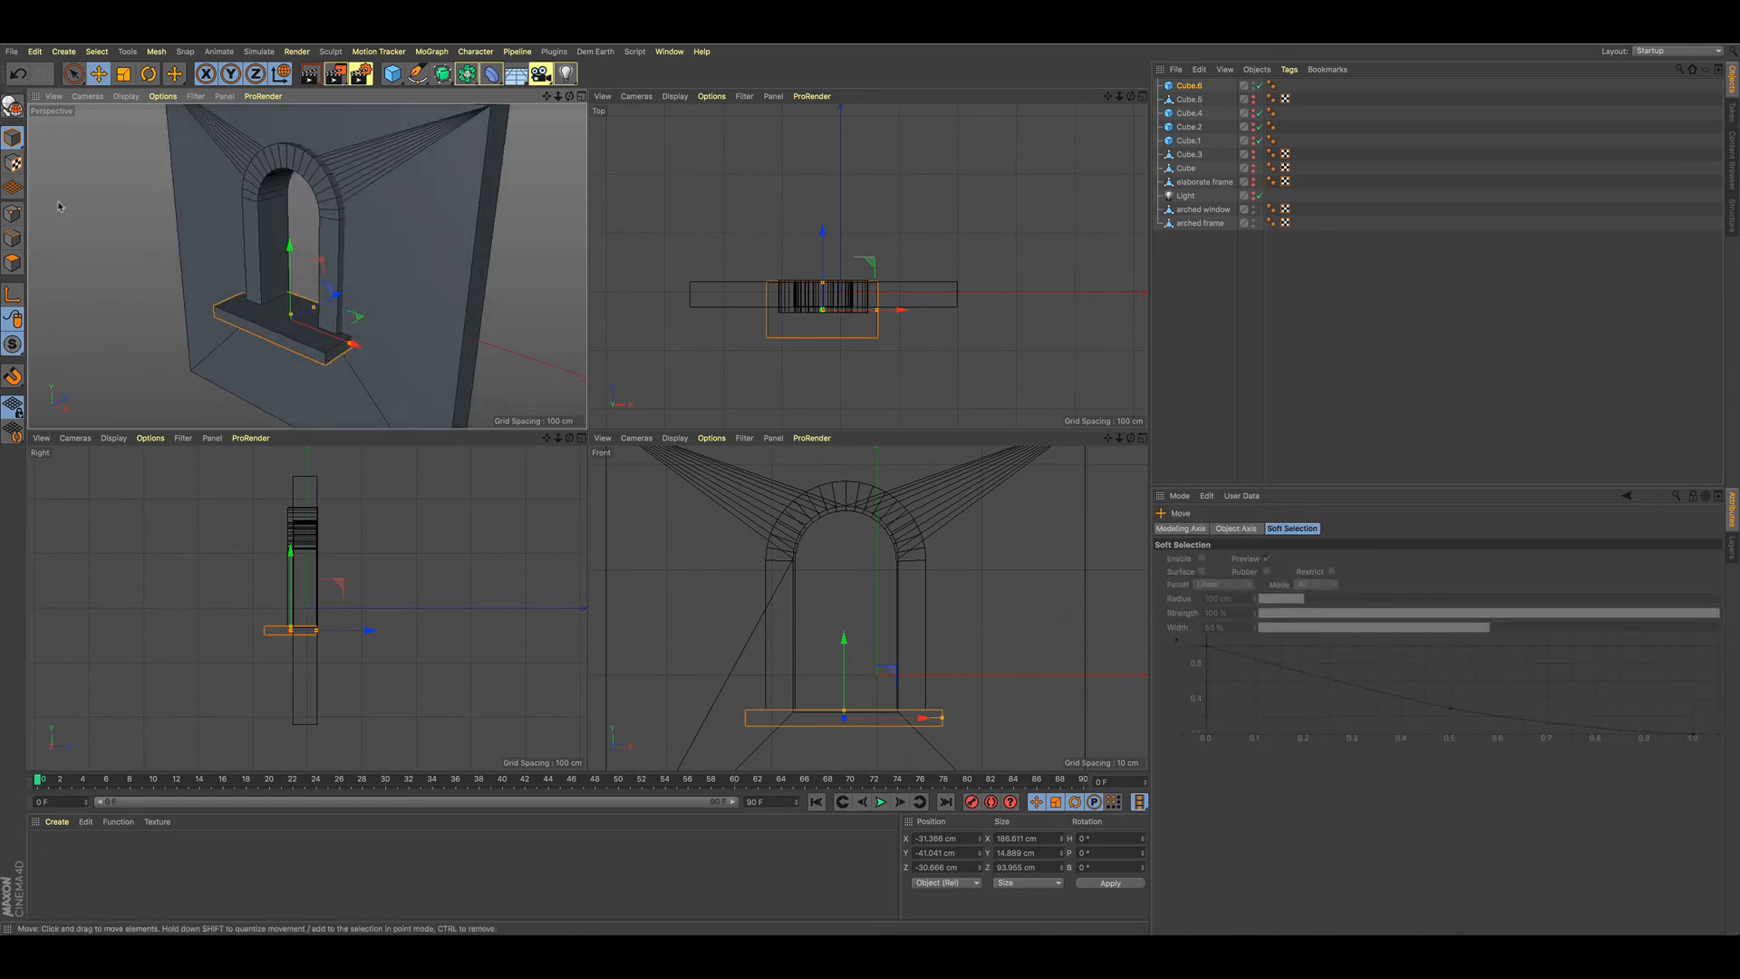
key(c)
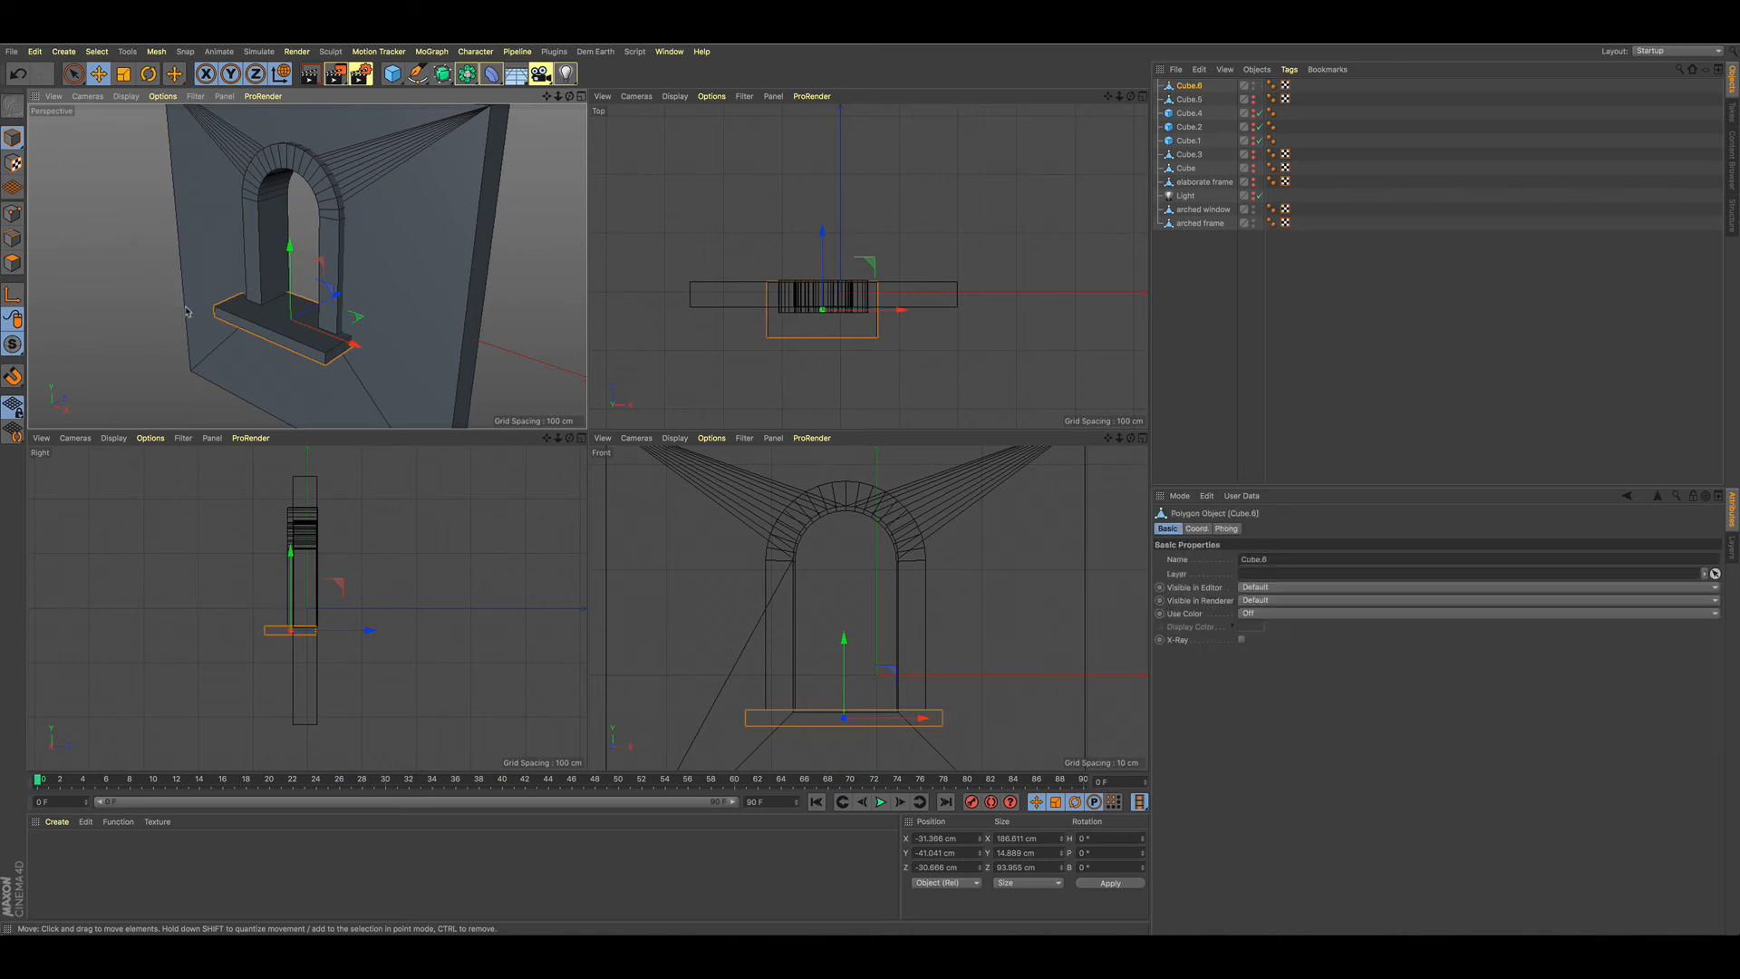
click(13, 263)
click(312, 347)
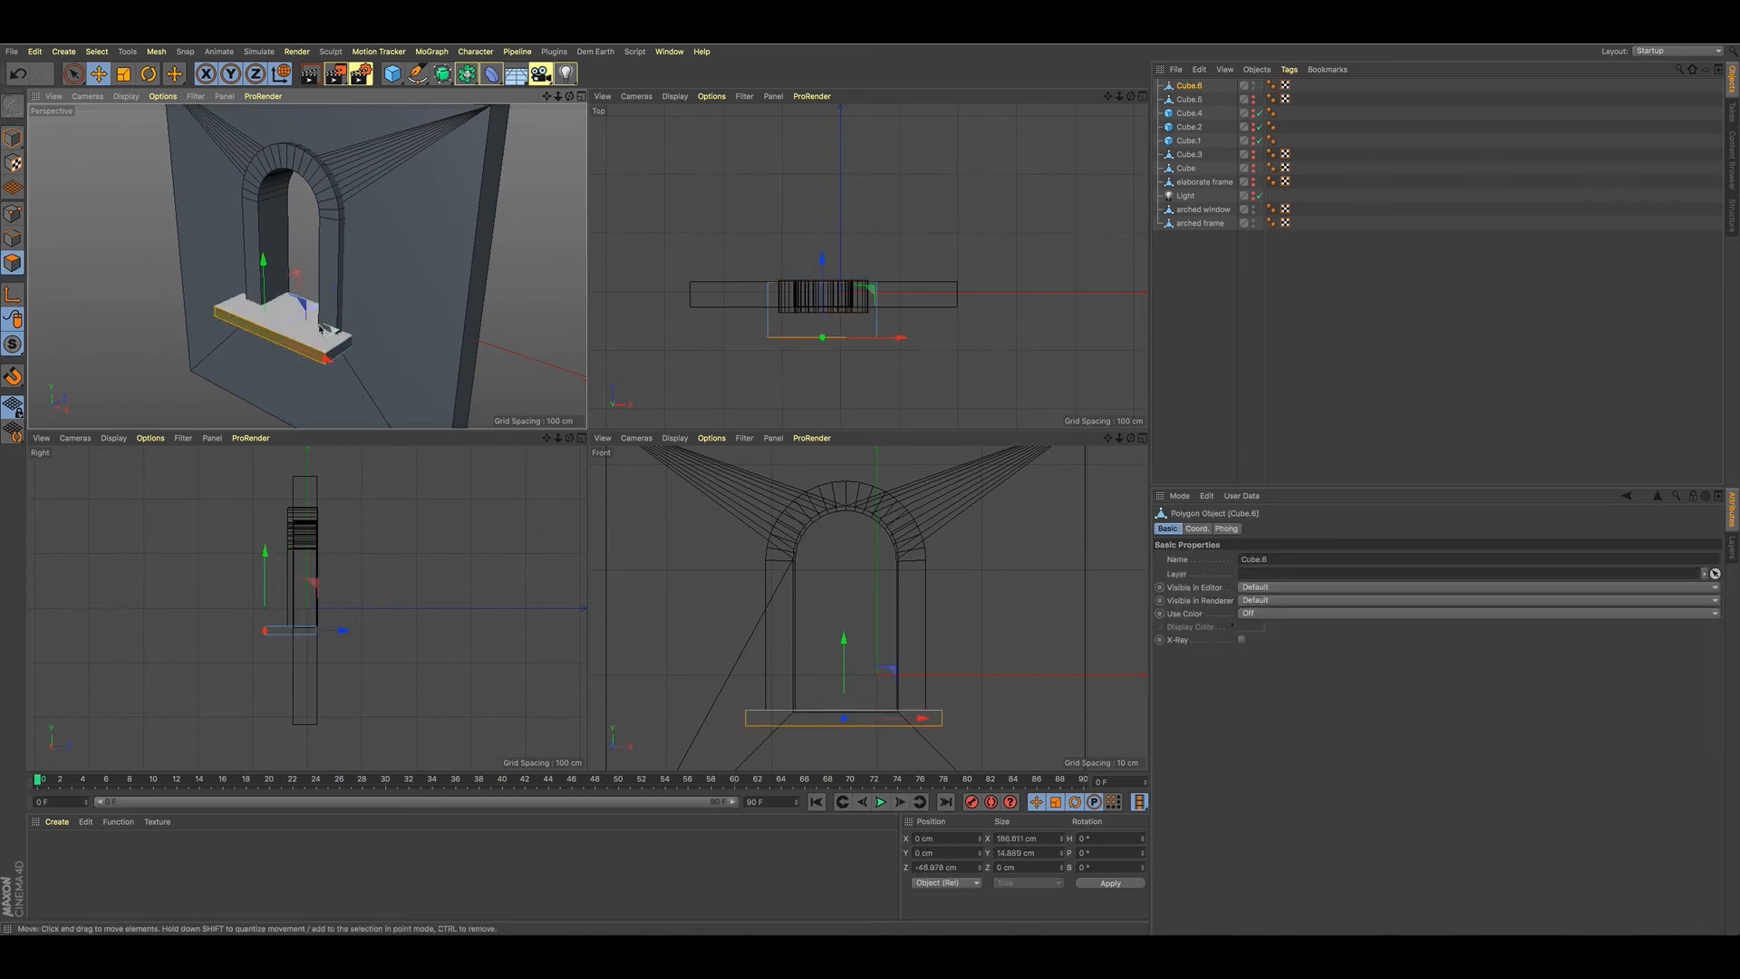
drag(312, 312, 326, 305)
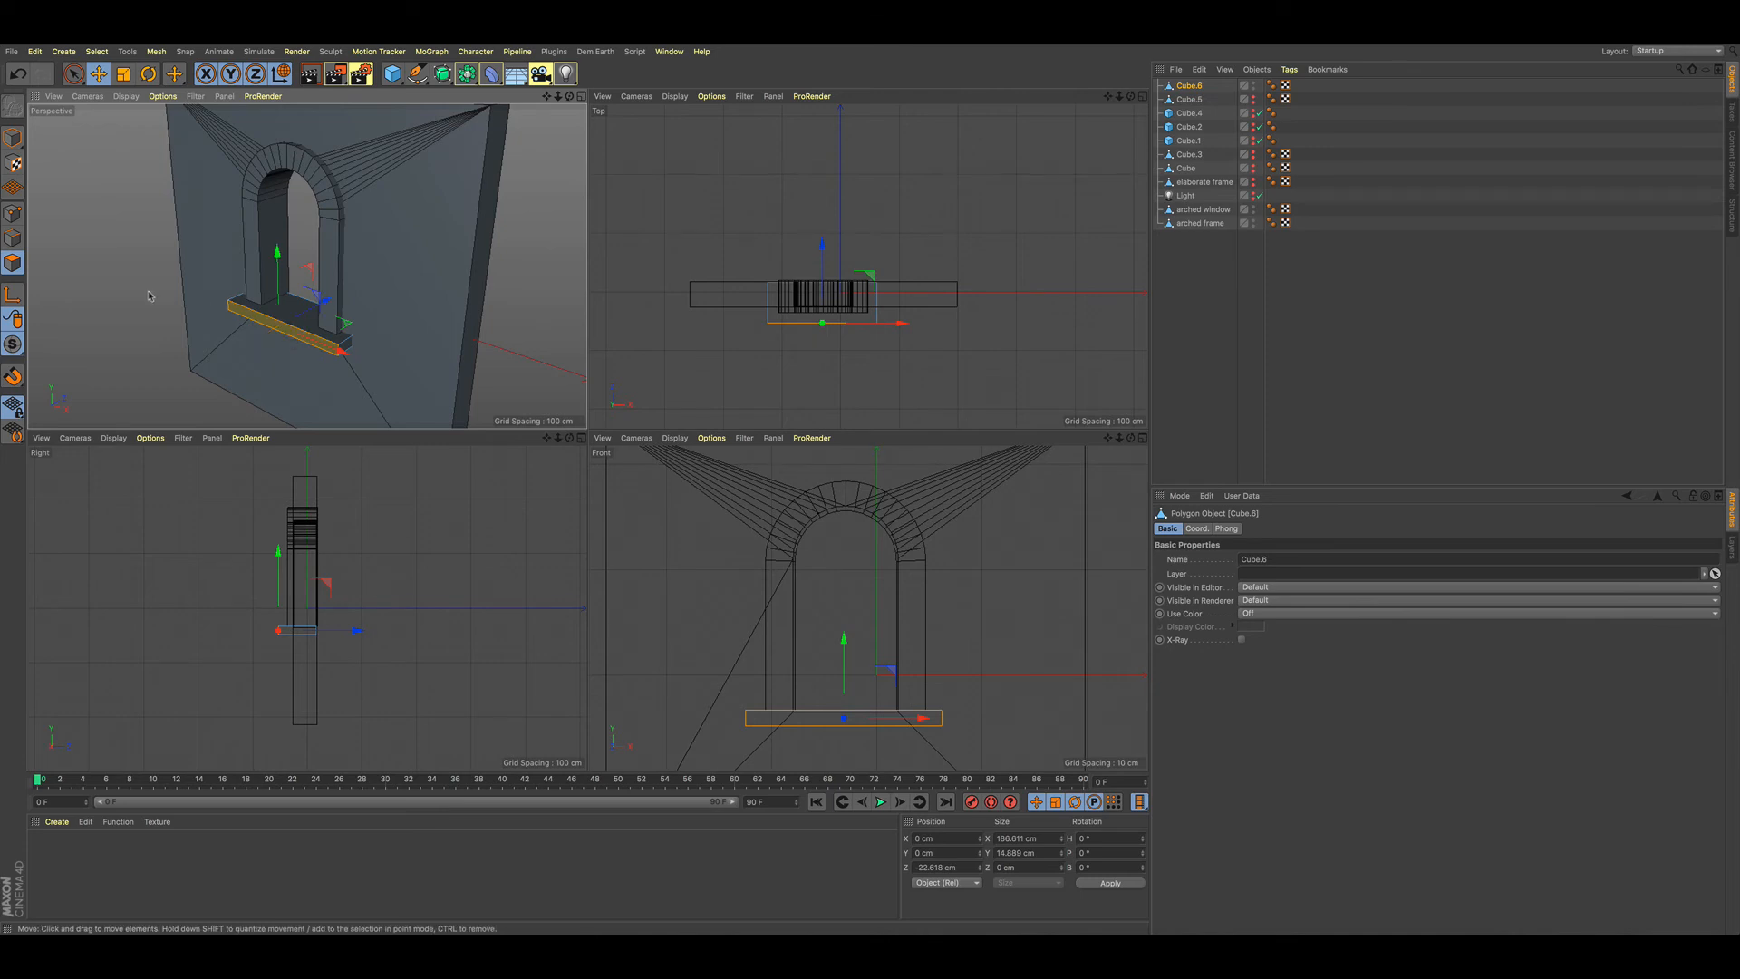
- Add a loop cut along the sill's length at about 66% offset, just in front of the frame
click(111, 271)
key(k)
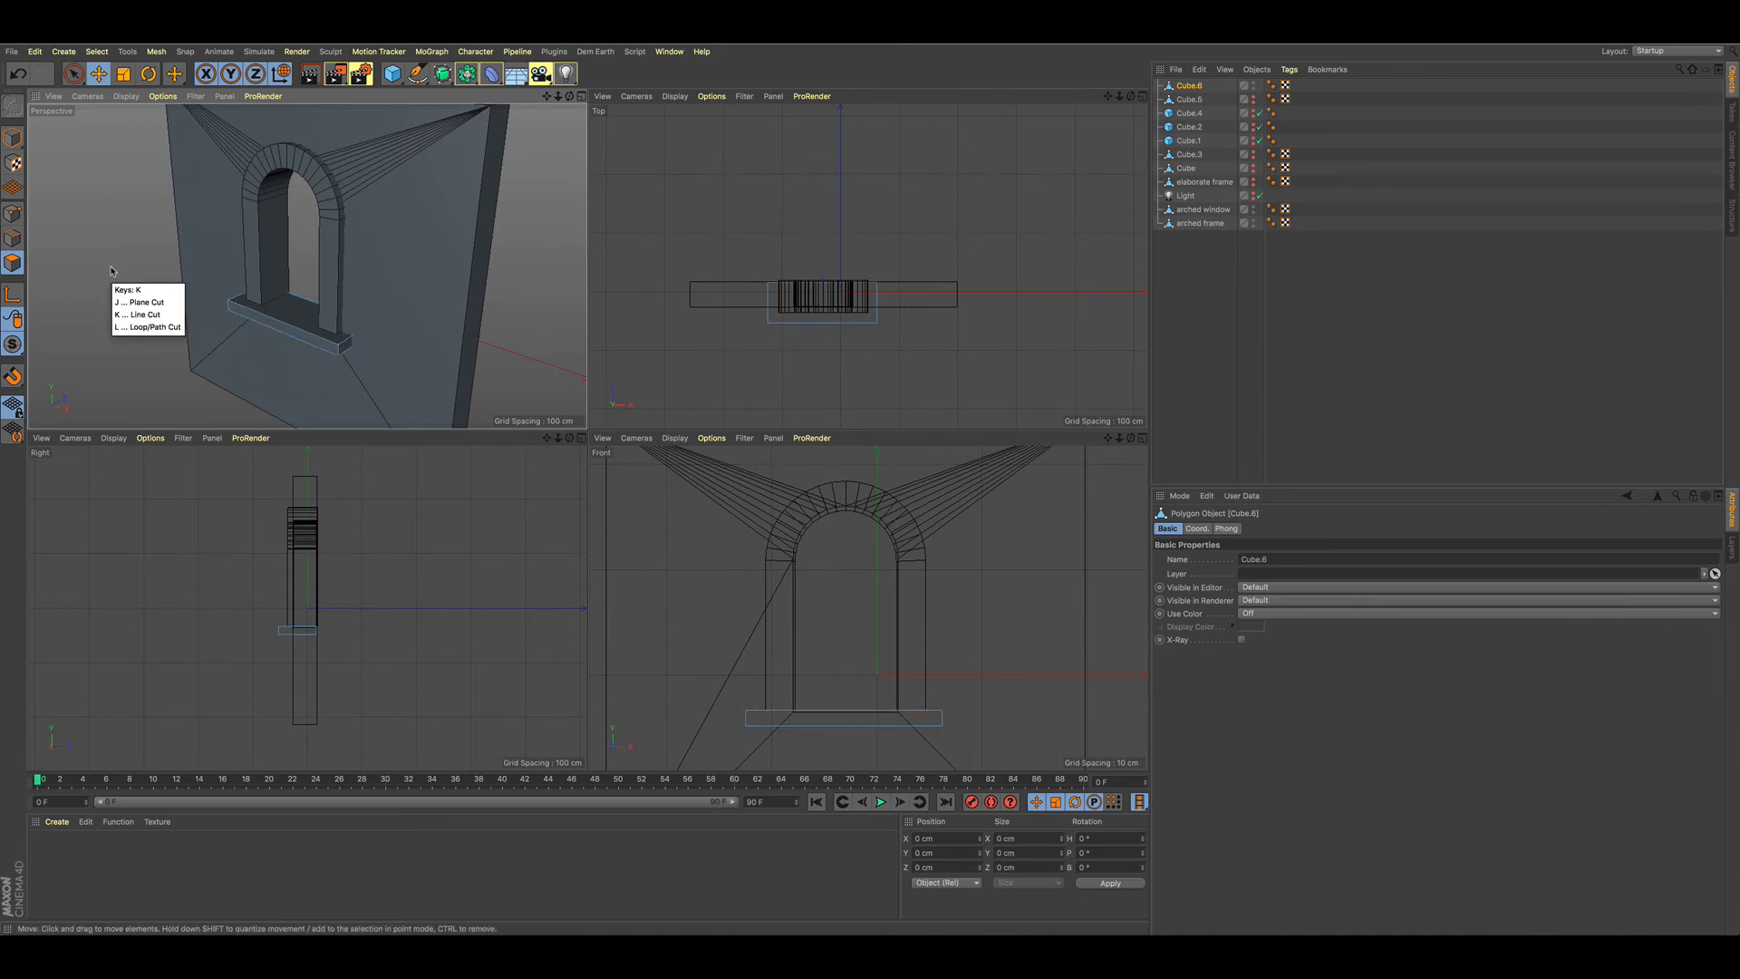
key(l)
click(347, 339)
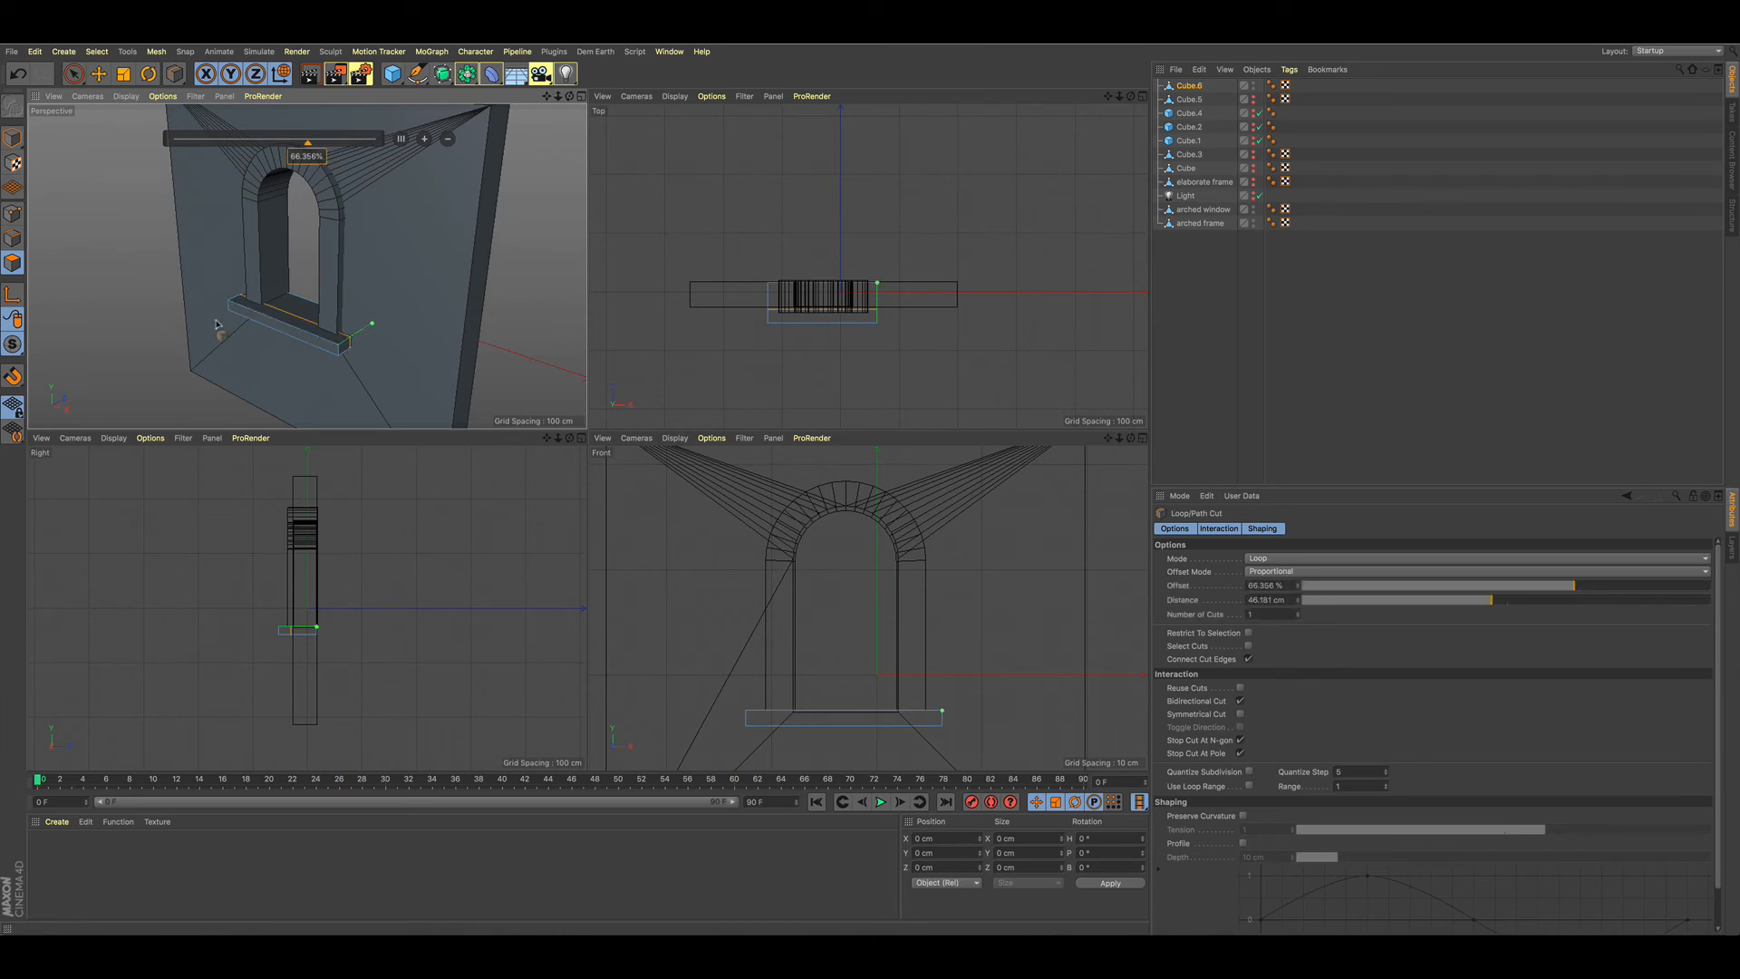
- Lower the sill's upper front edge by about half the sill's height to slope its projecting part
click(12, 240)
key(space)
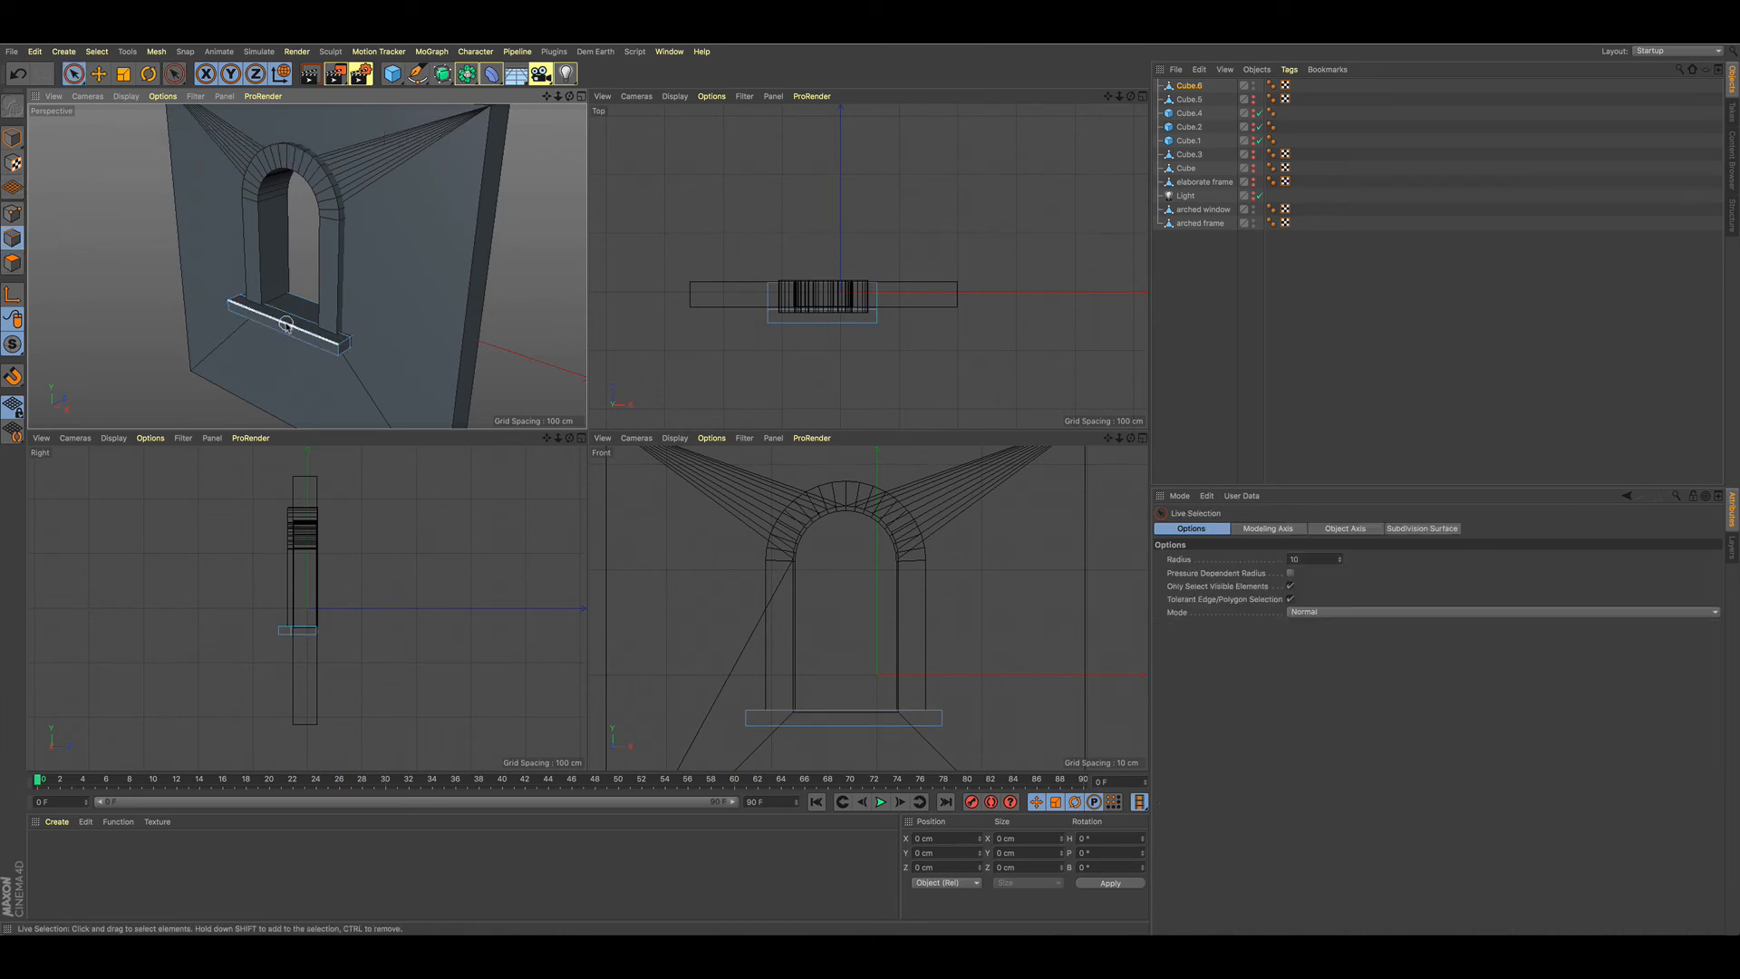
click(285, 325)
drag(276, 246, 277, 255)
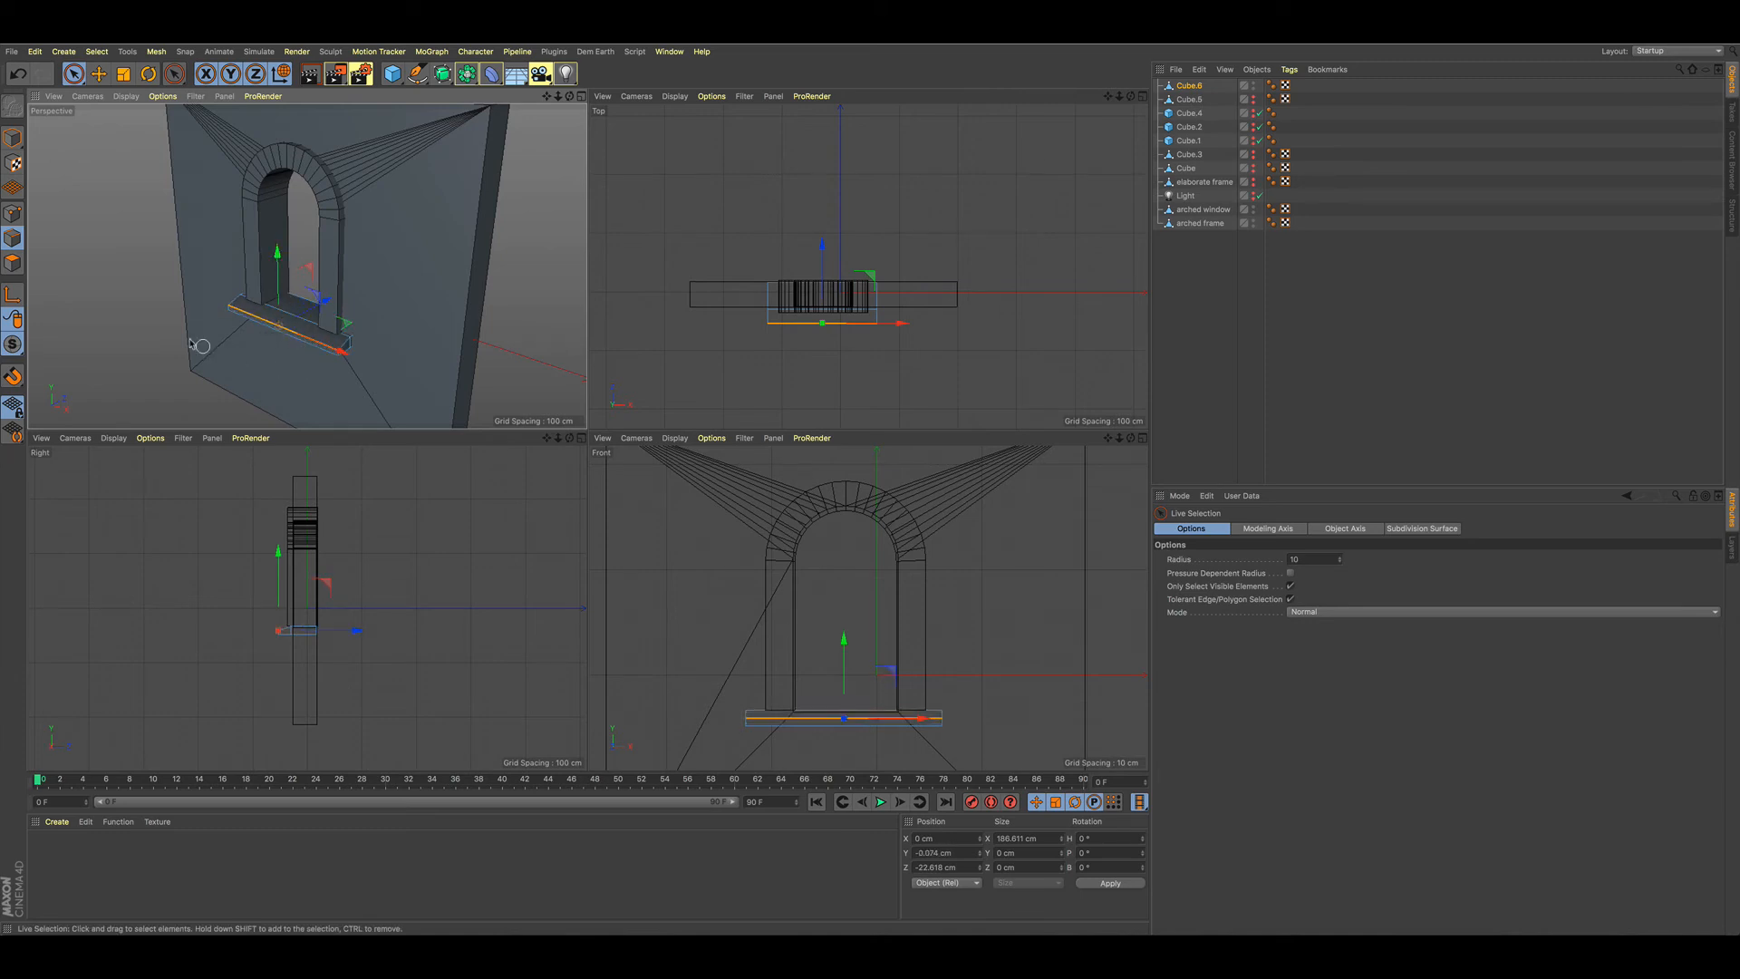
key(Return)
- Preview the arched frame and sill with the interactive render region and make the light visible again
alt+drag(263, 351, 305, 345)
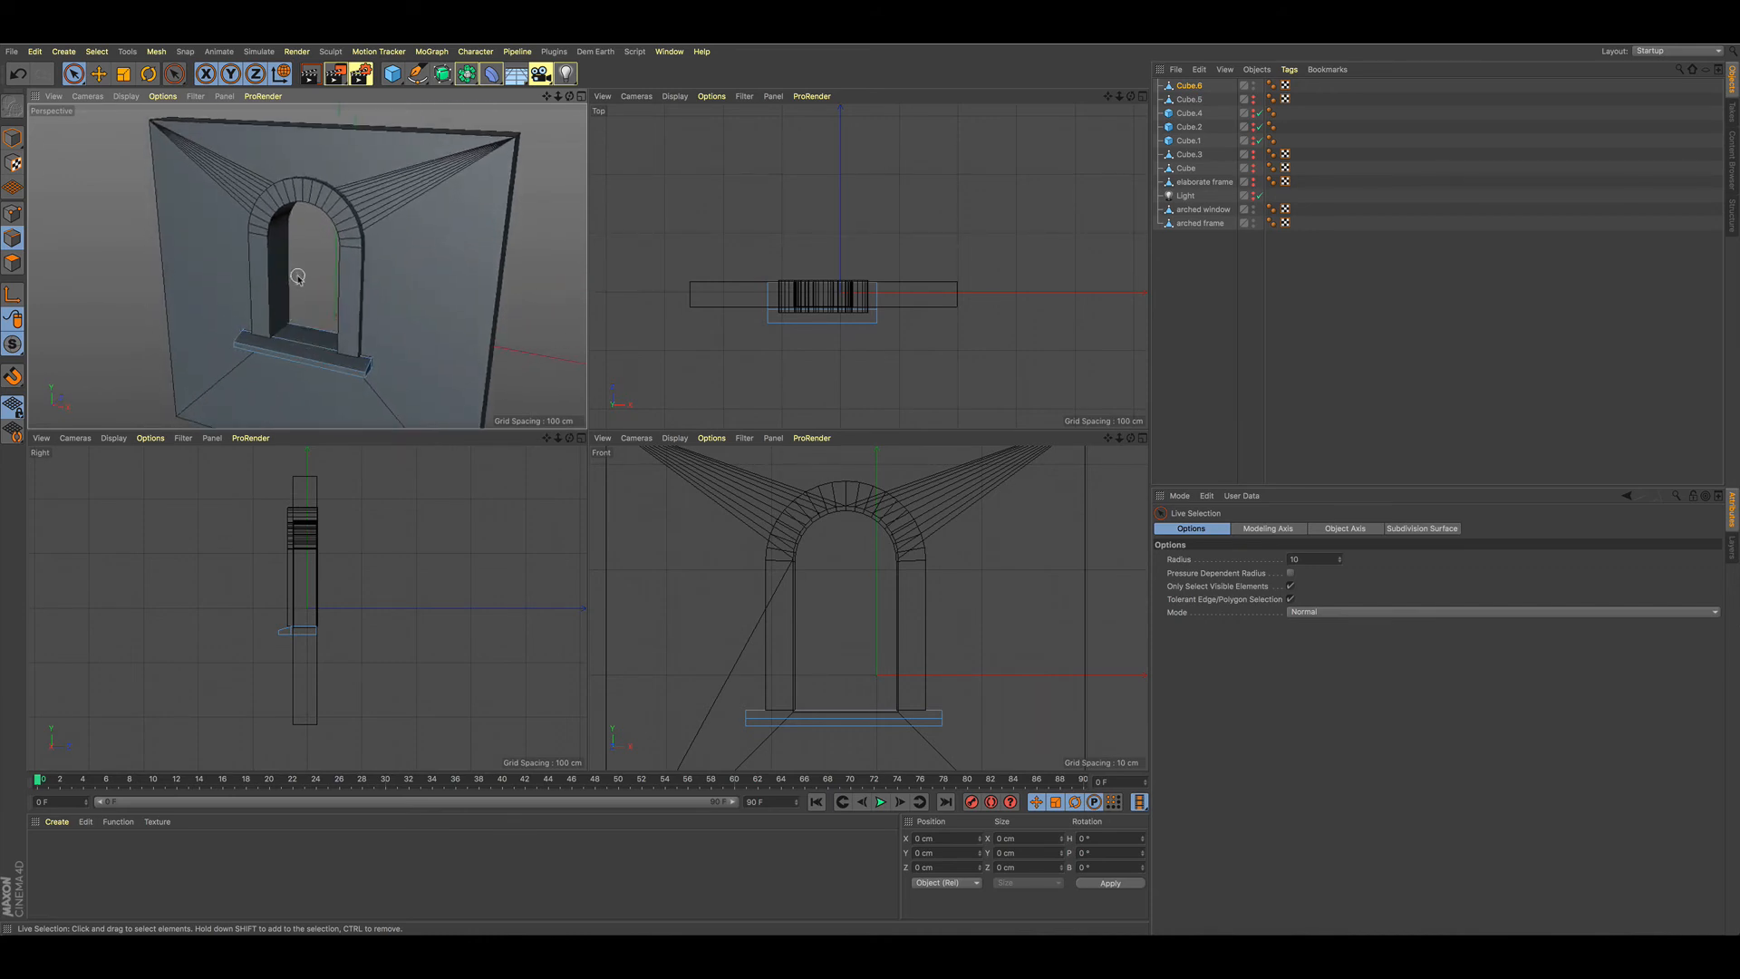
key(alt+r)
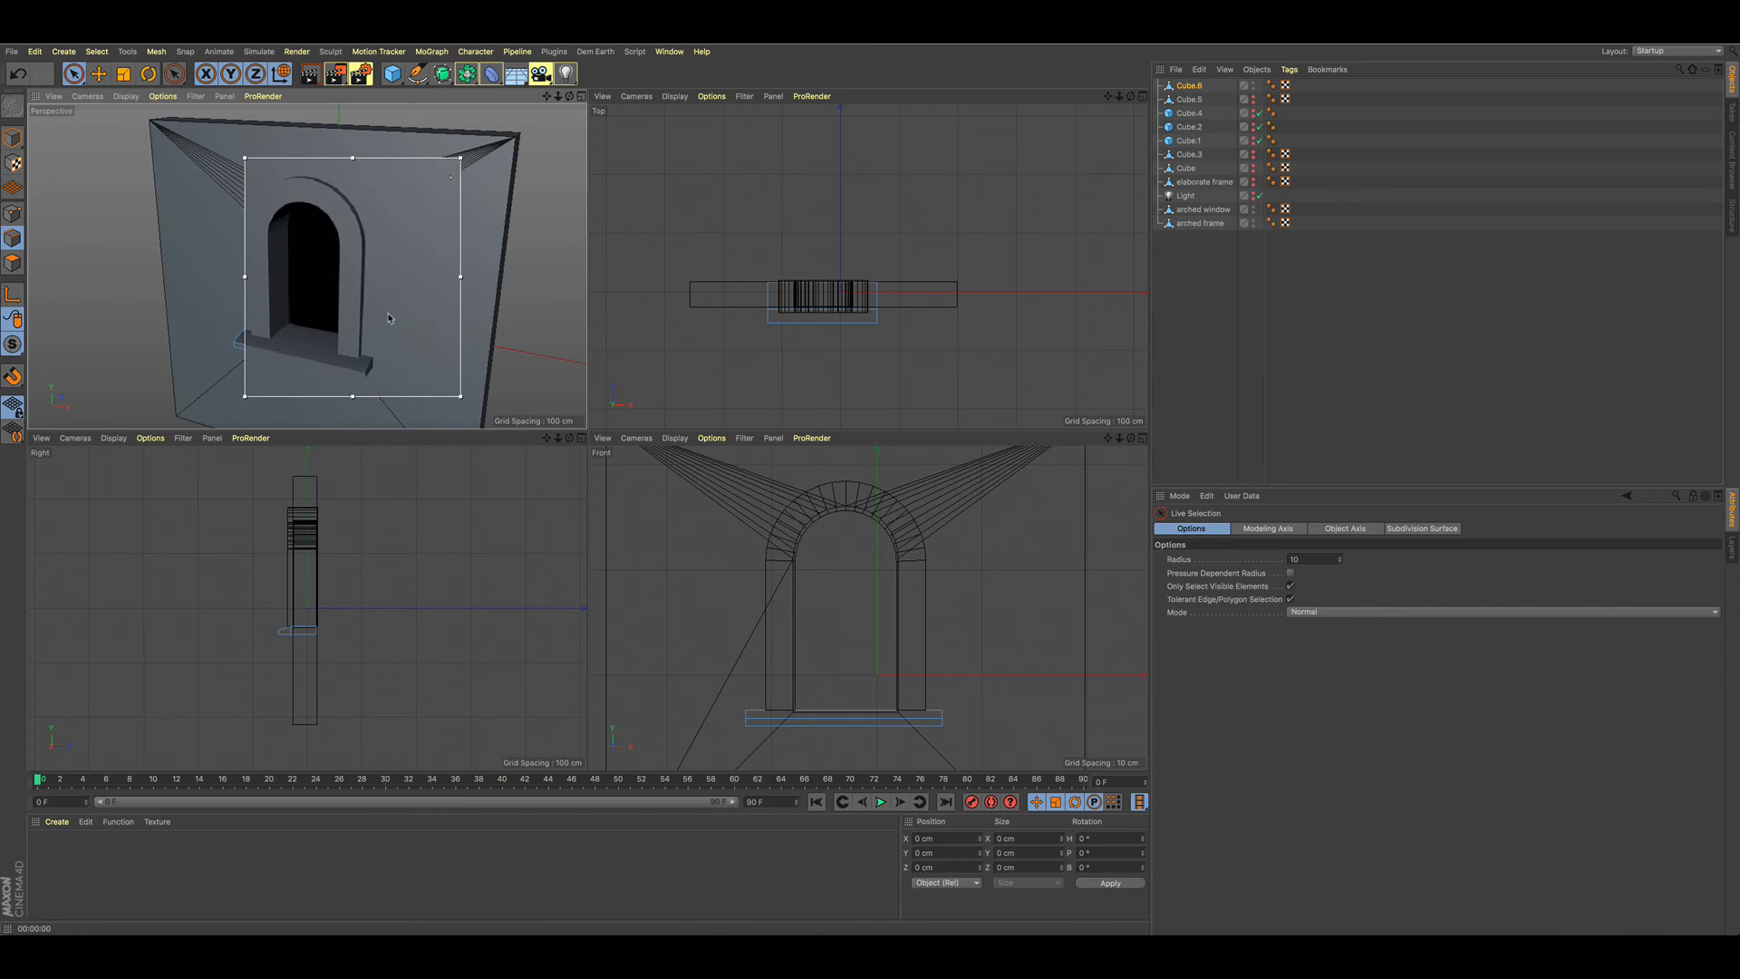
drag(461, 319, 416, 320)
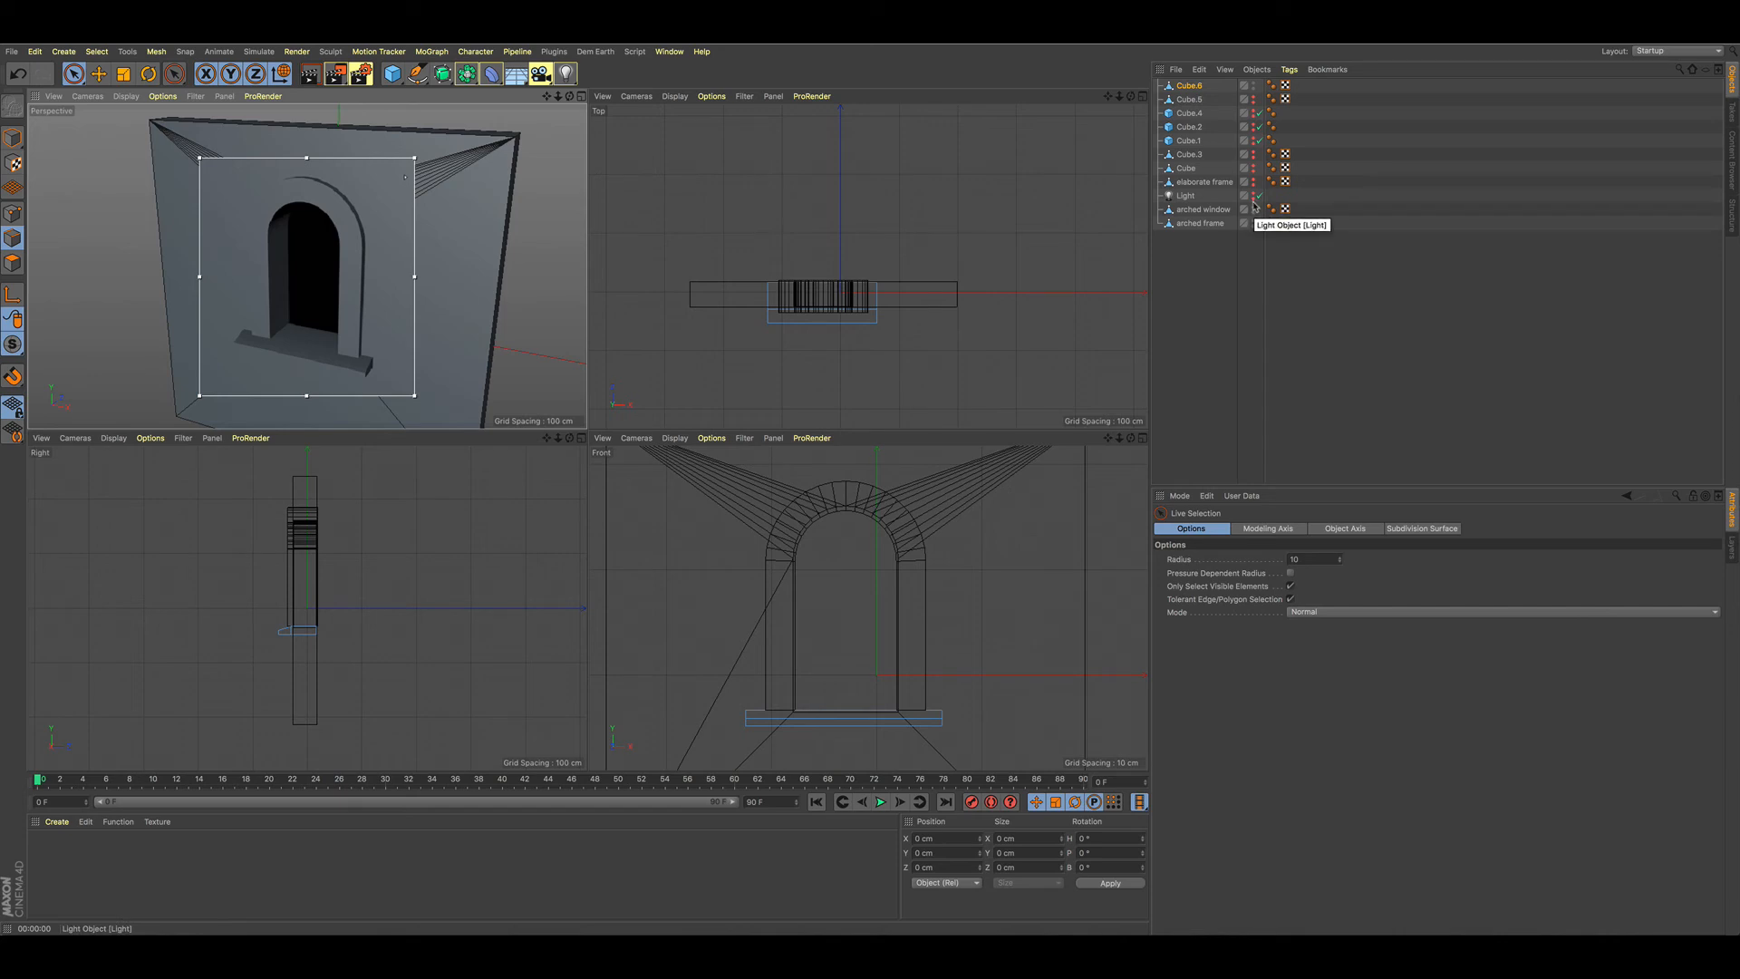
click(1254, 200)
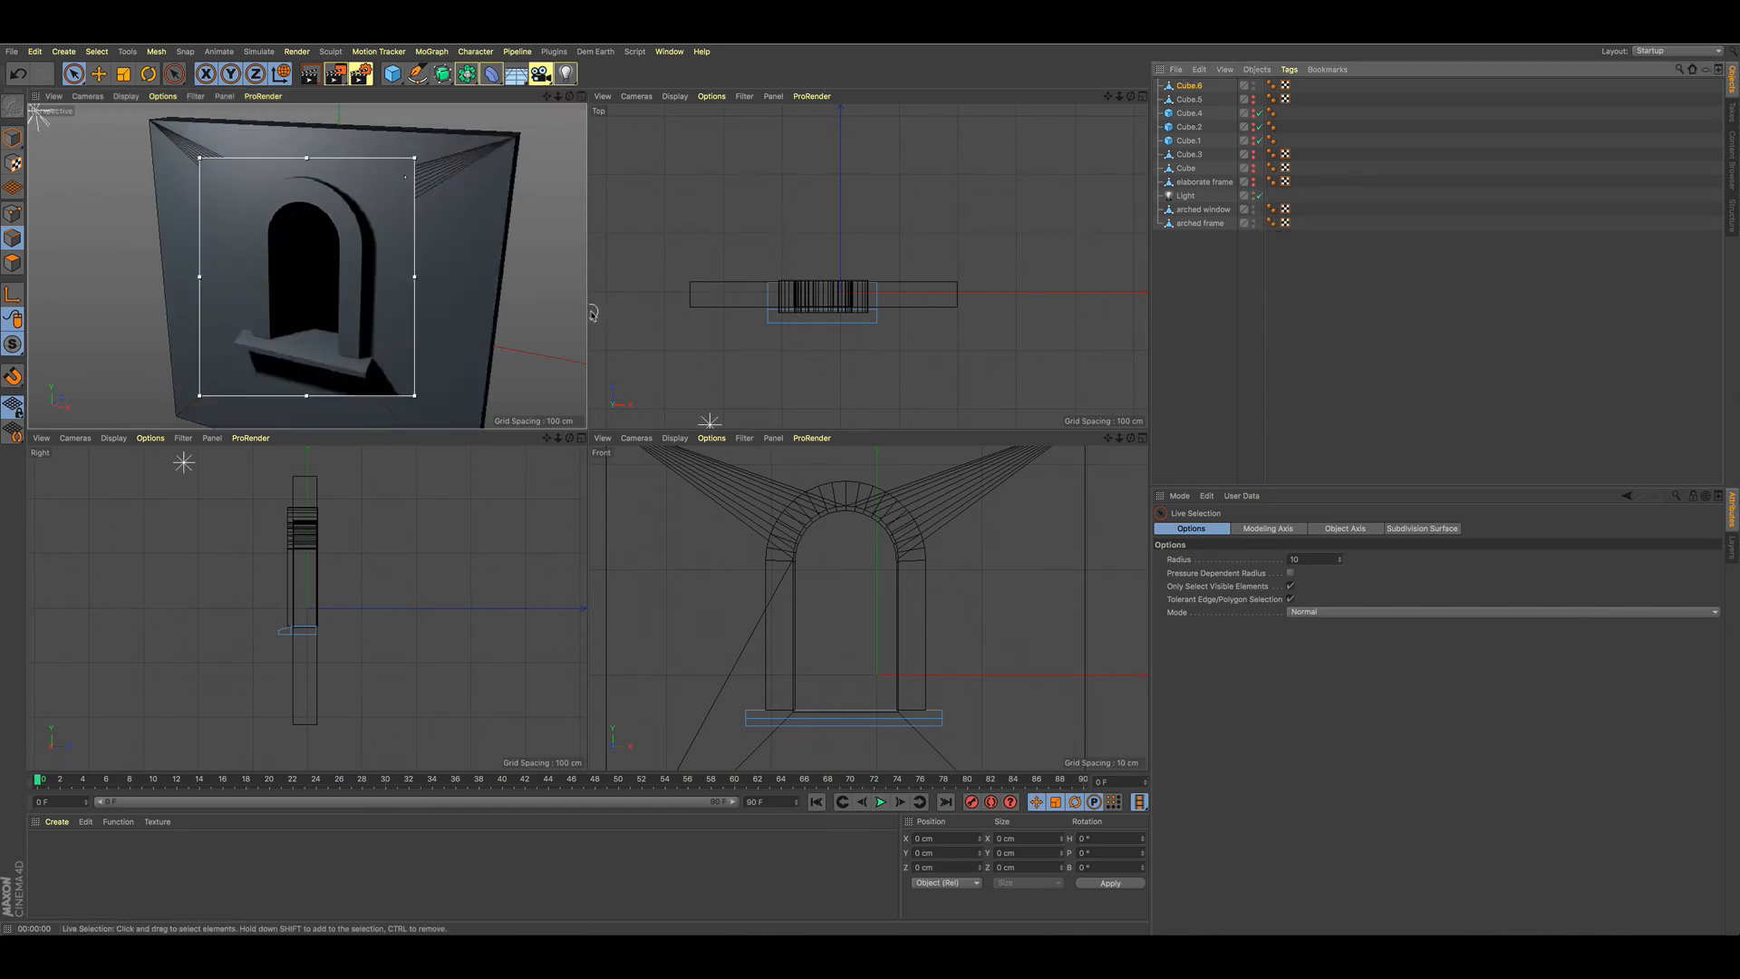
key(alt+r)
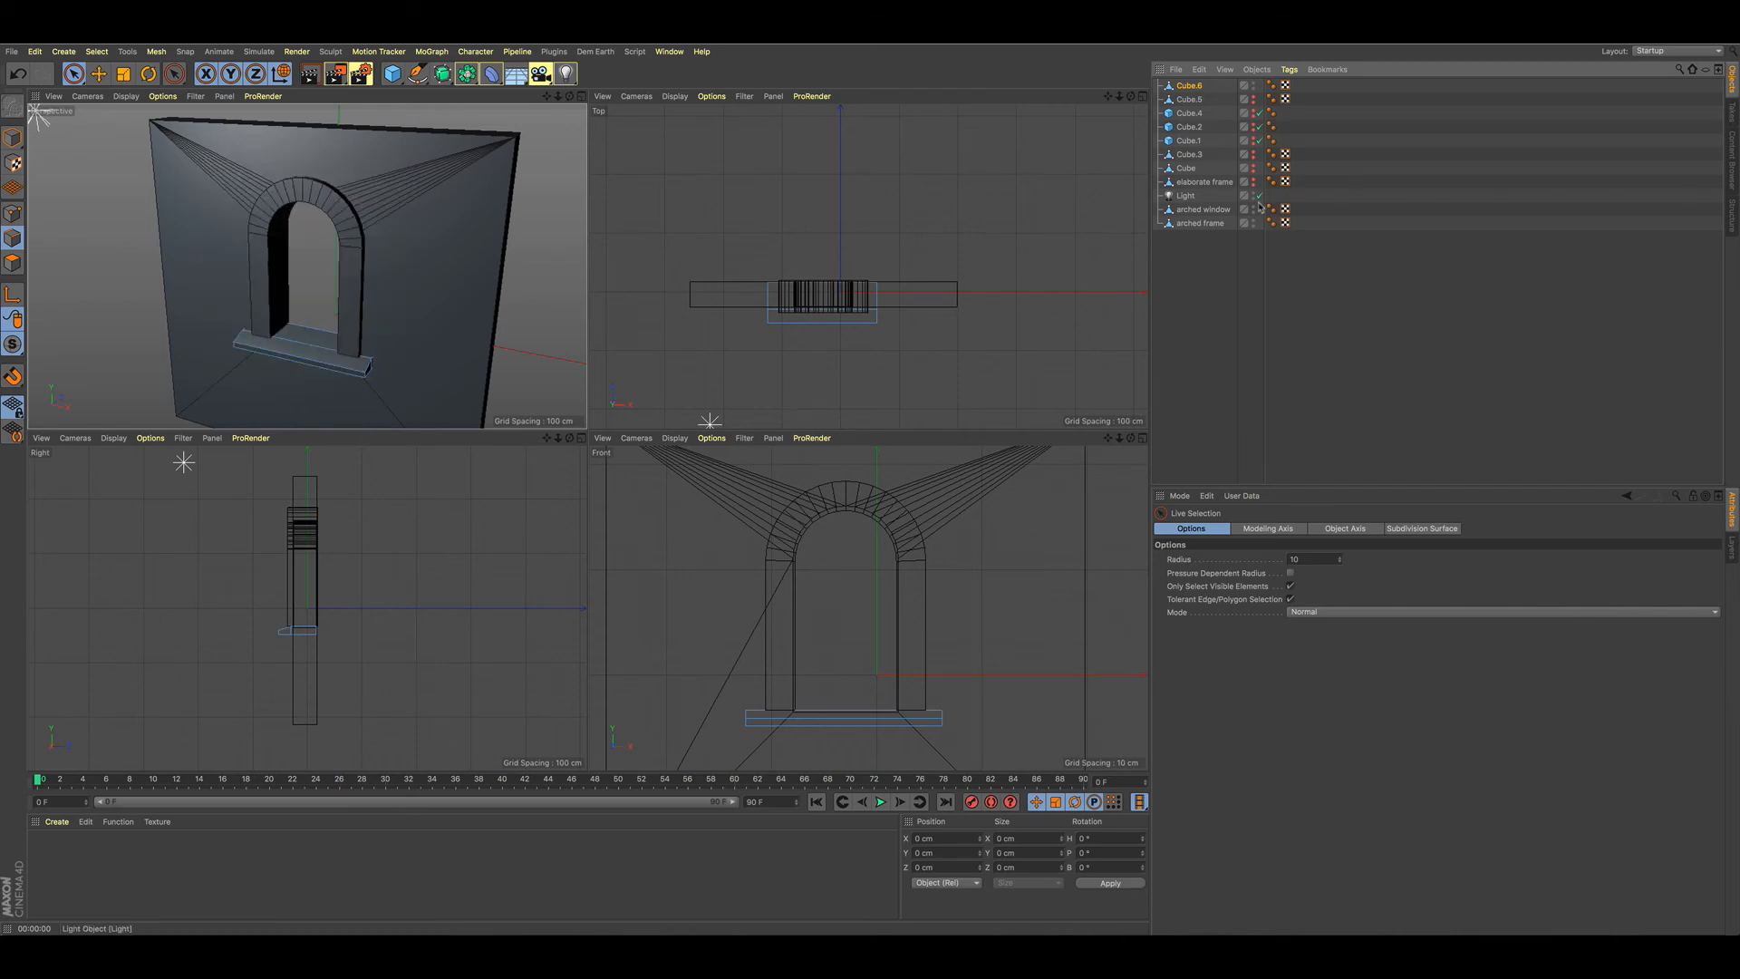
- Enlarge the perspective view and select the upper front, upper side and lower front edges of the projecting sill
click(582, 96)
scroll(228, 408, up, 3)
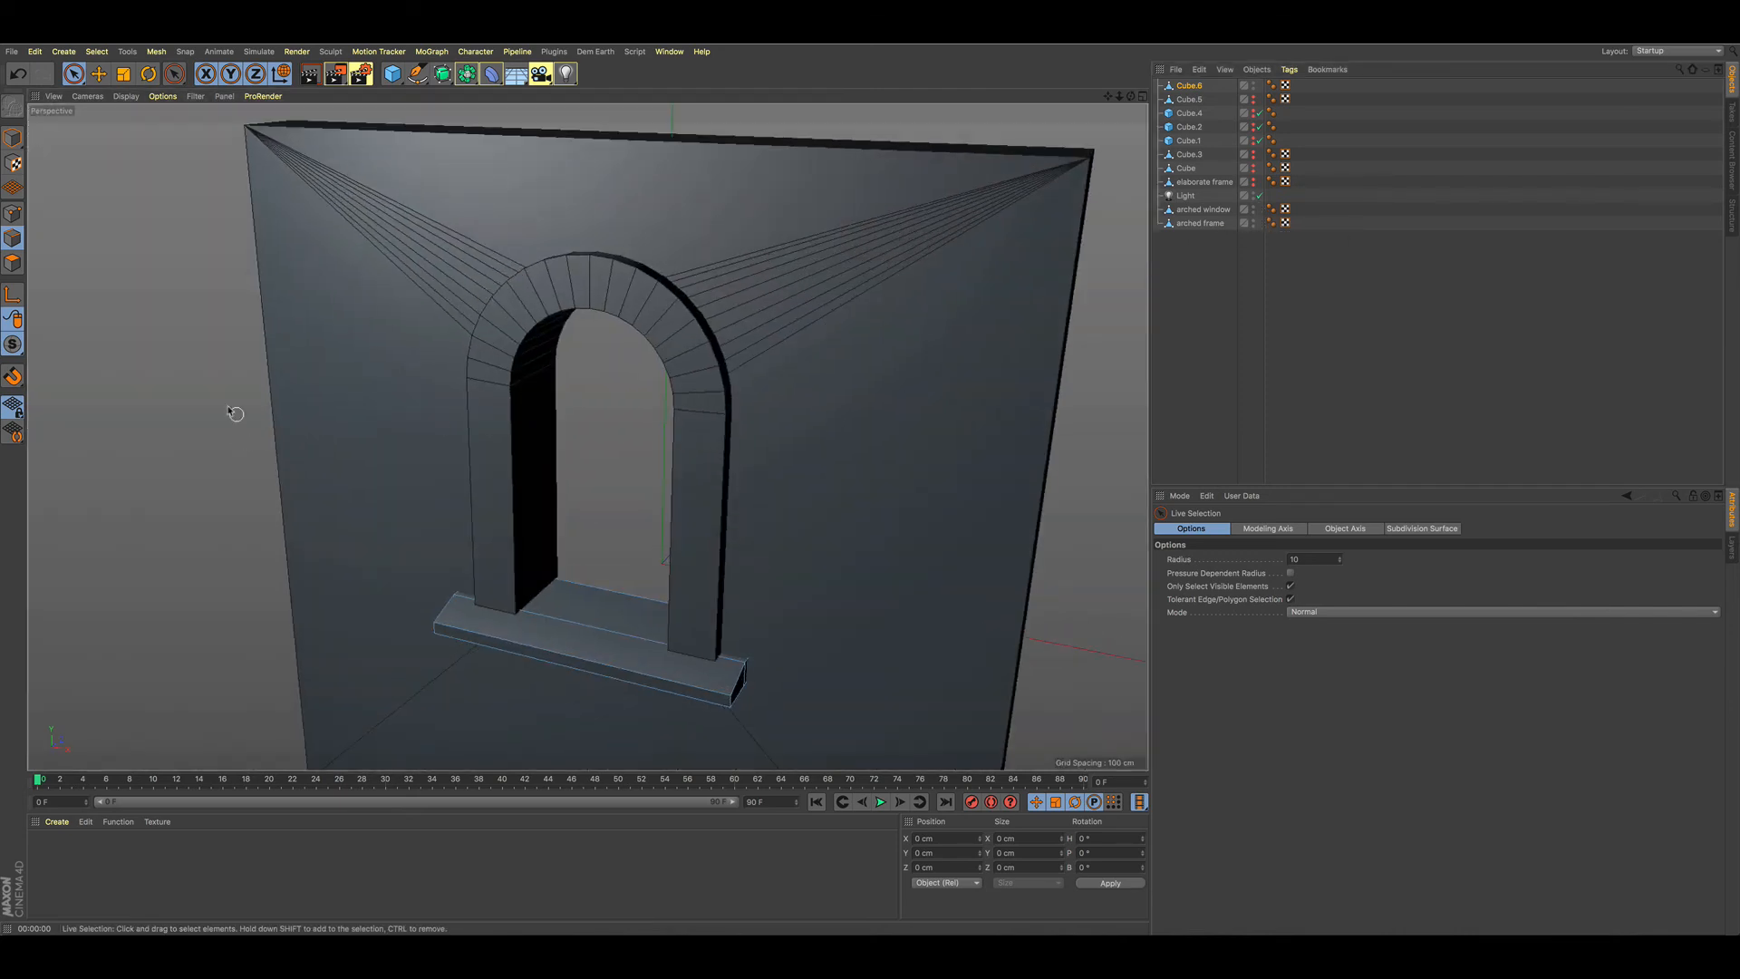
click(98, 73)
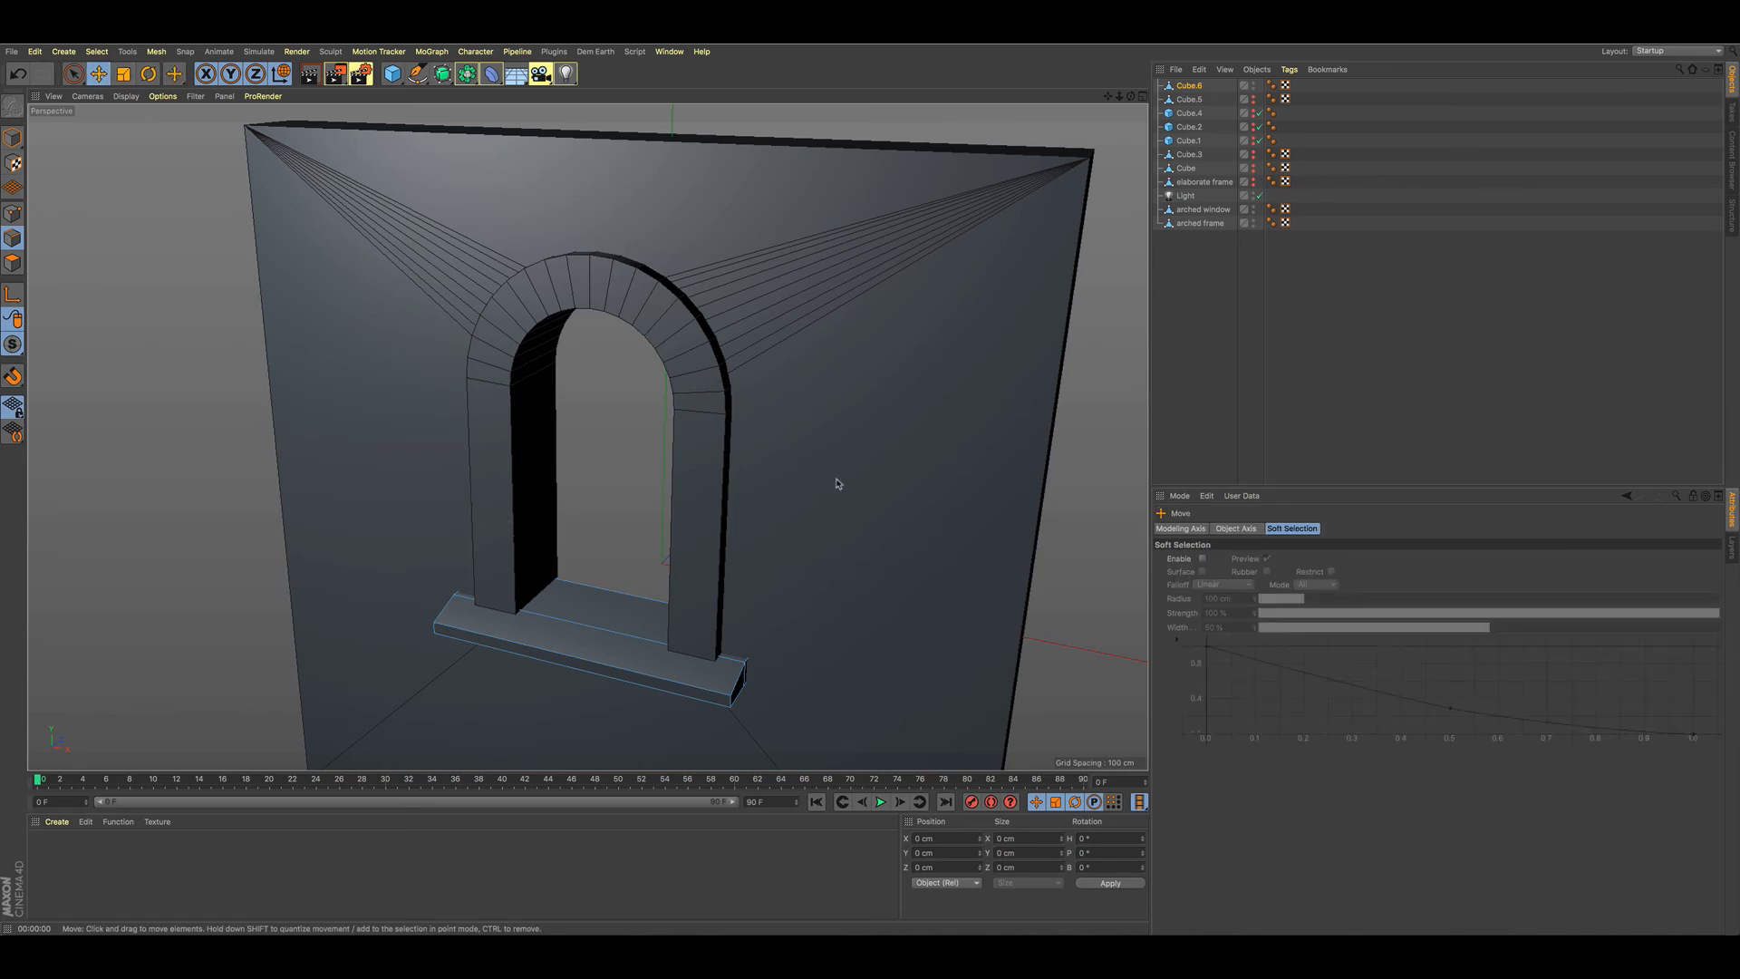
click(652, 682)
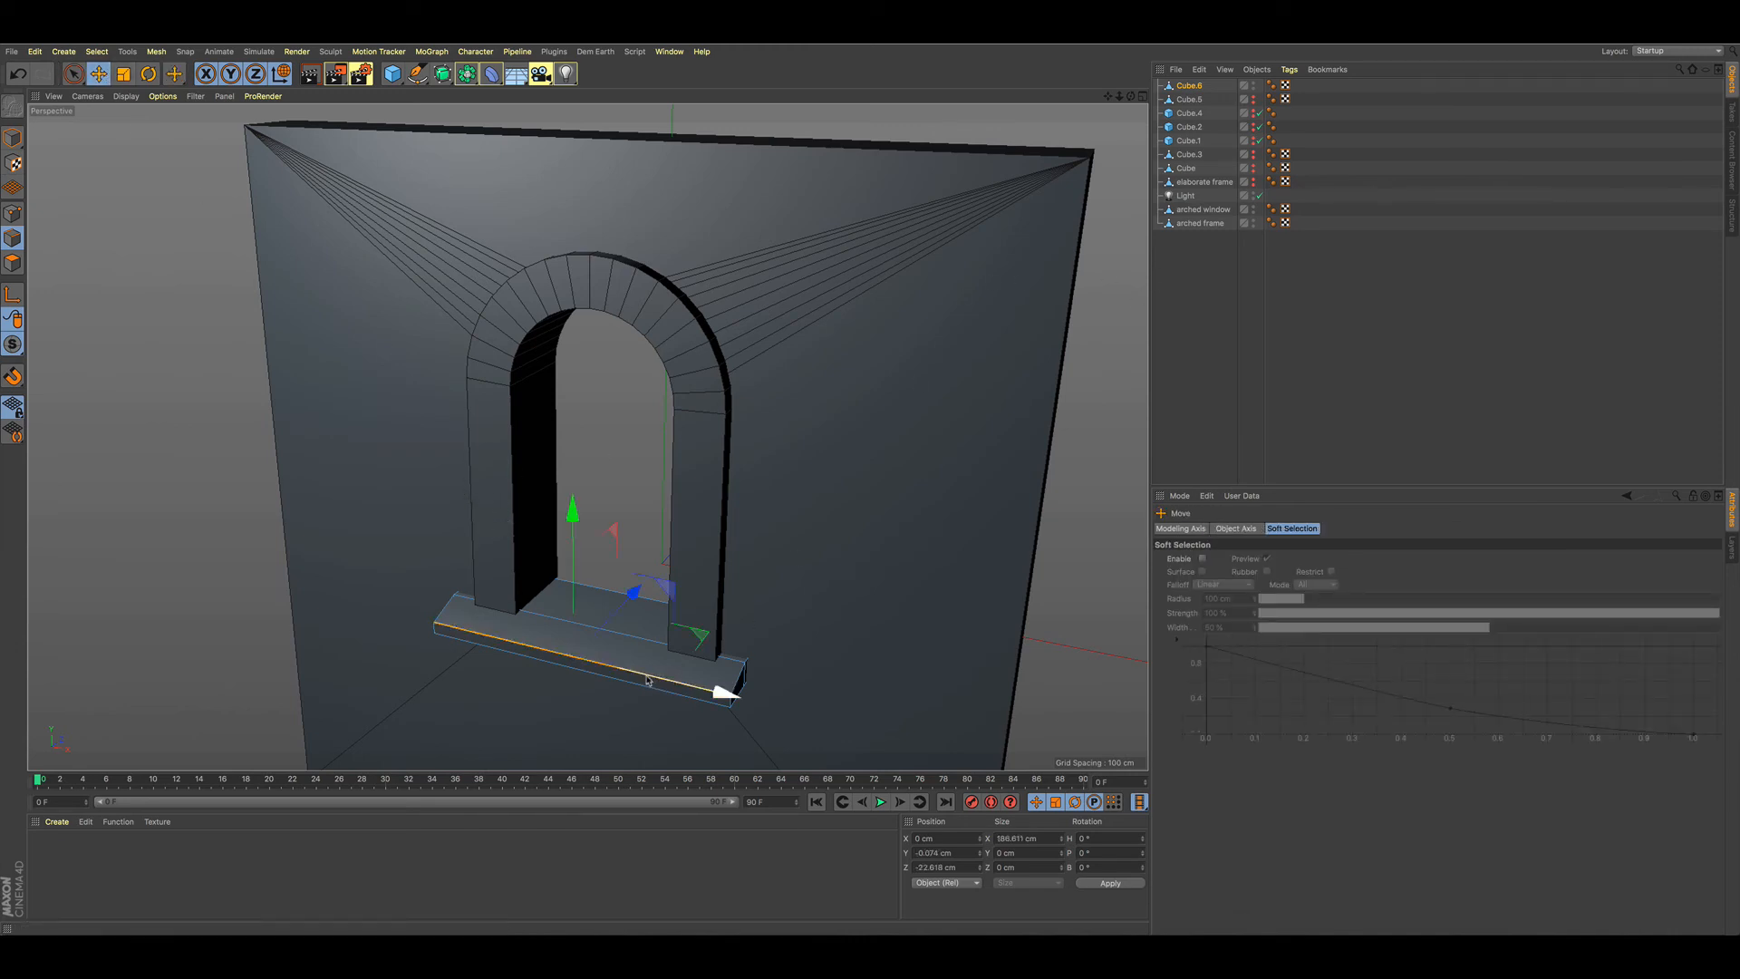
shift+click(444, 610)
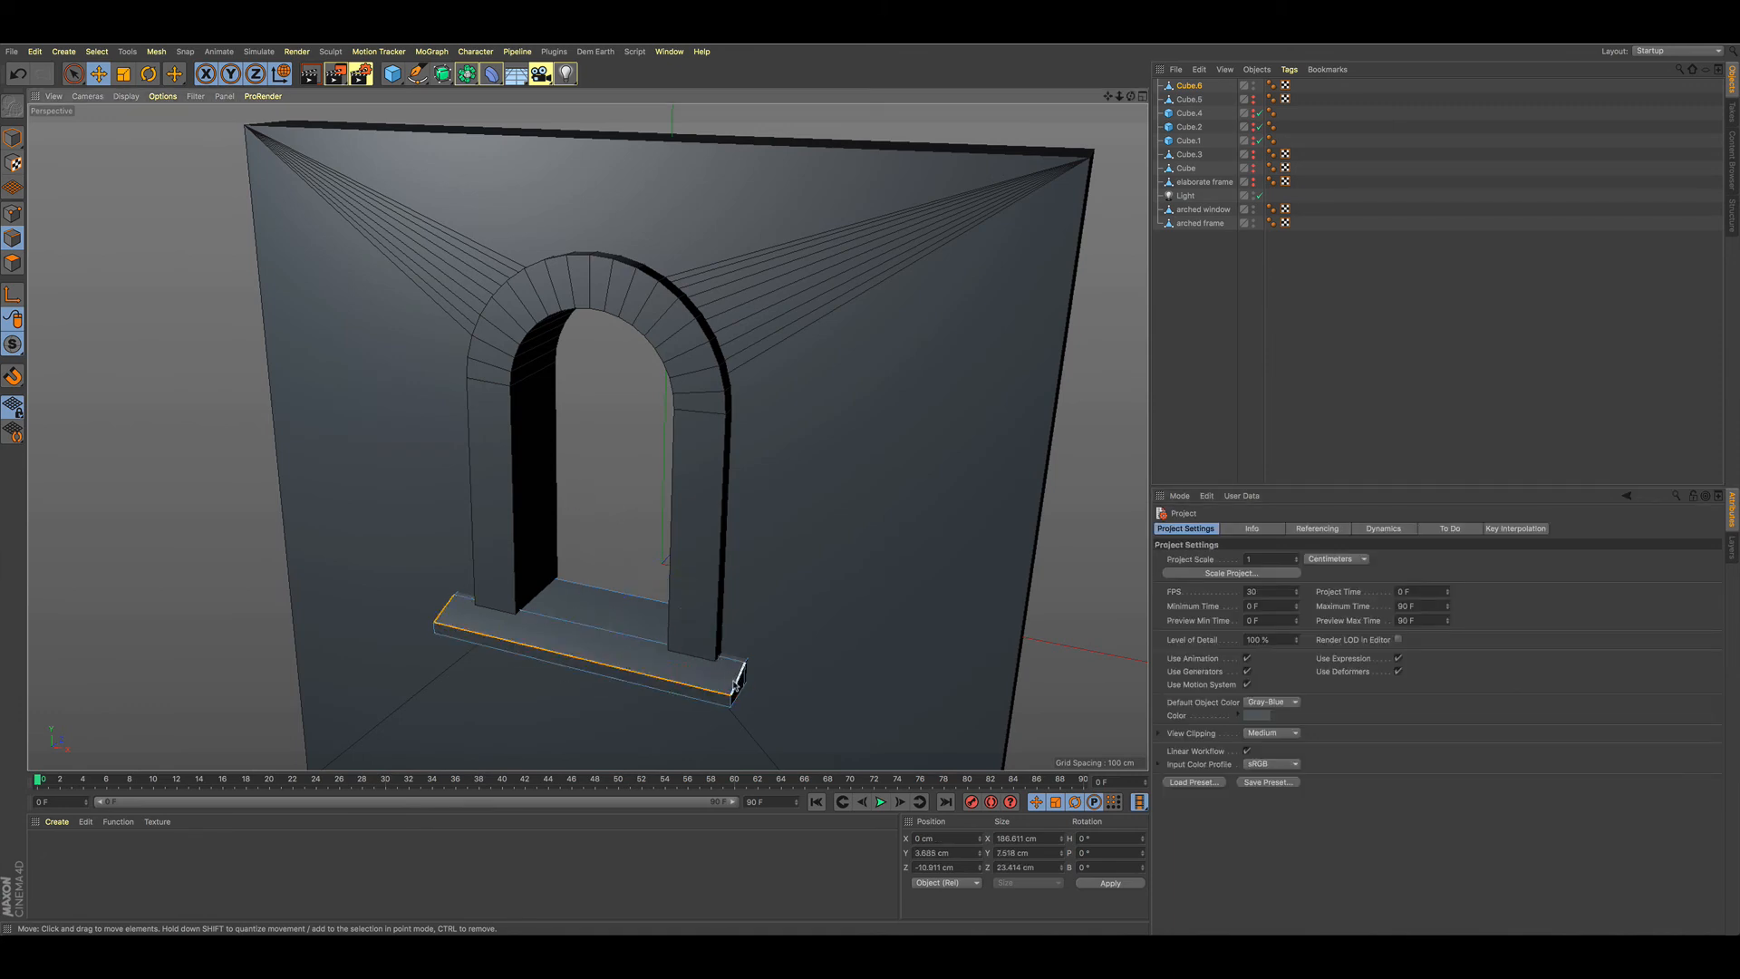
alt+drag(736, 686, 737, 693)
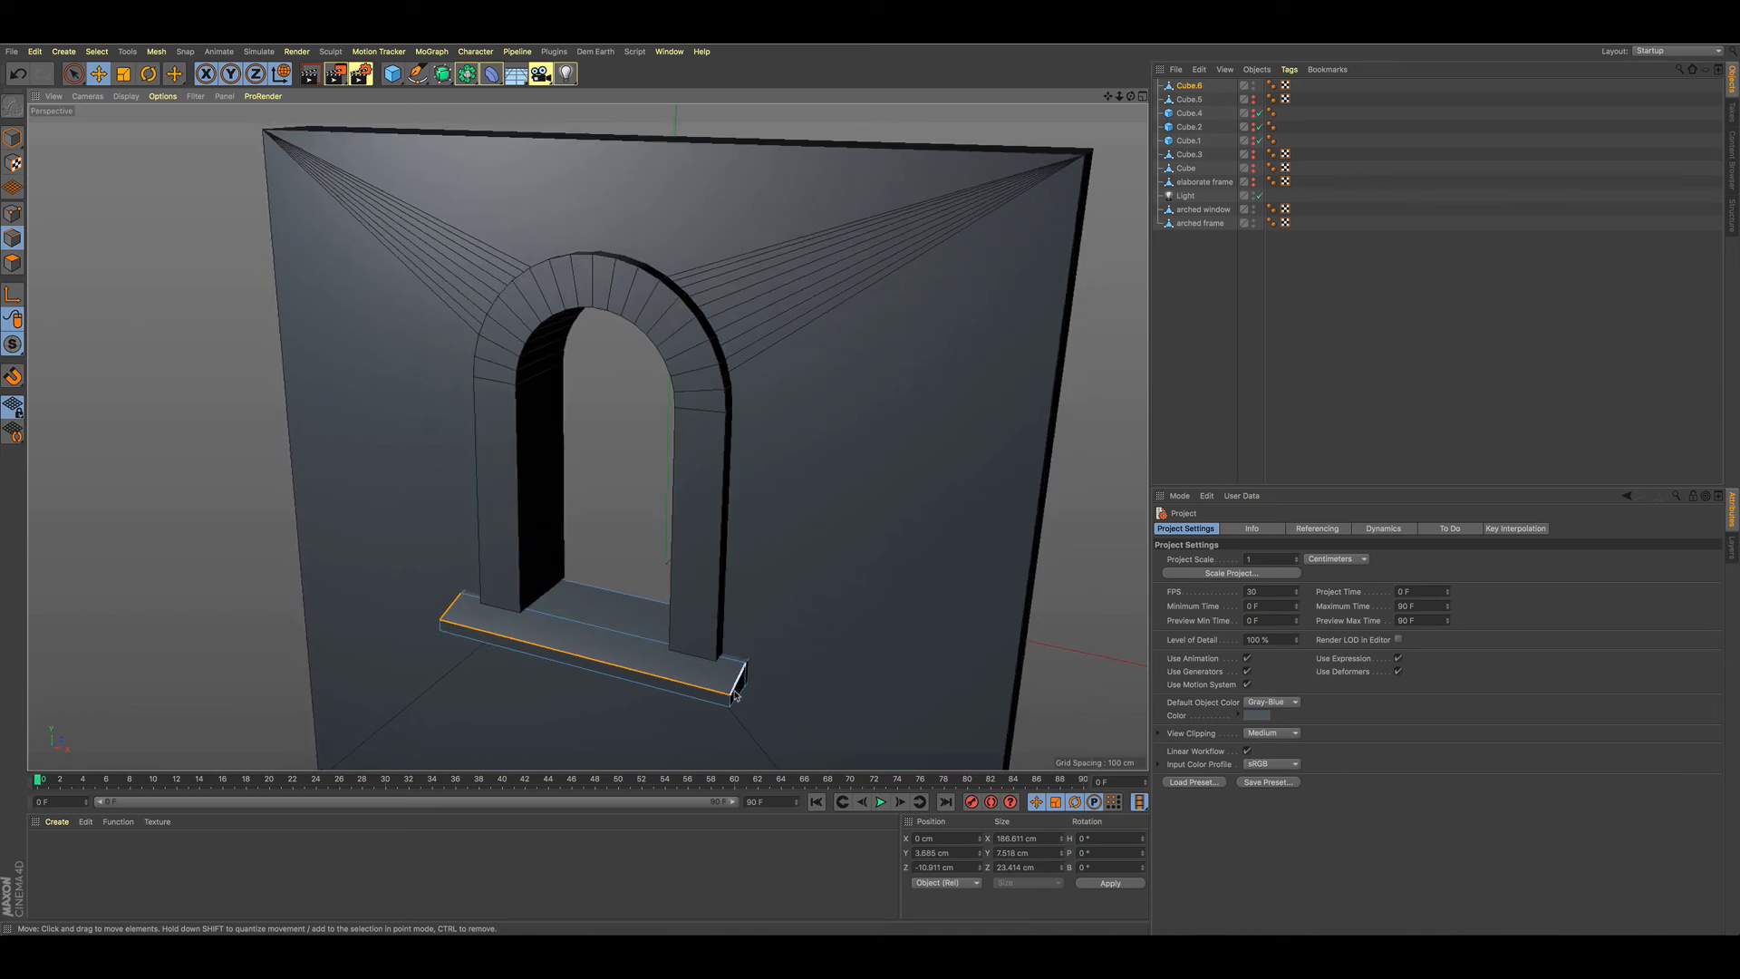
shift+click(734, 693)
shift+click(596, 682)
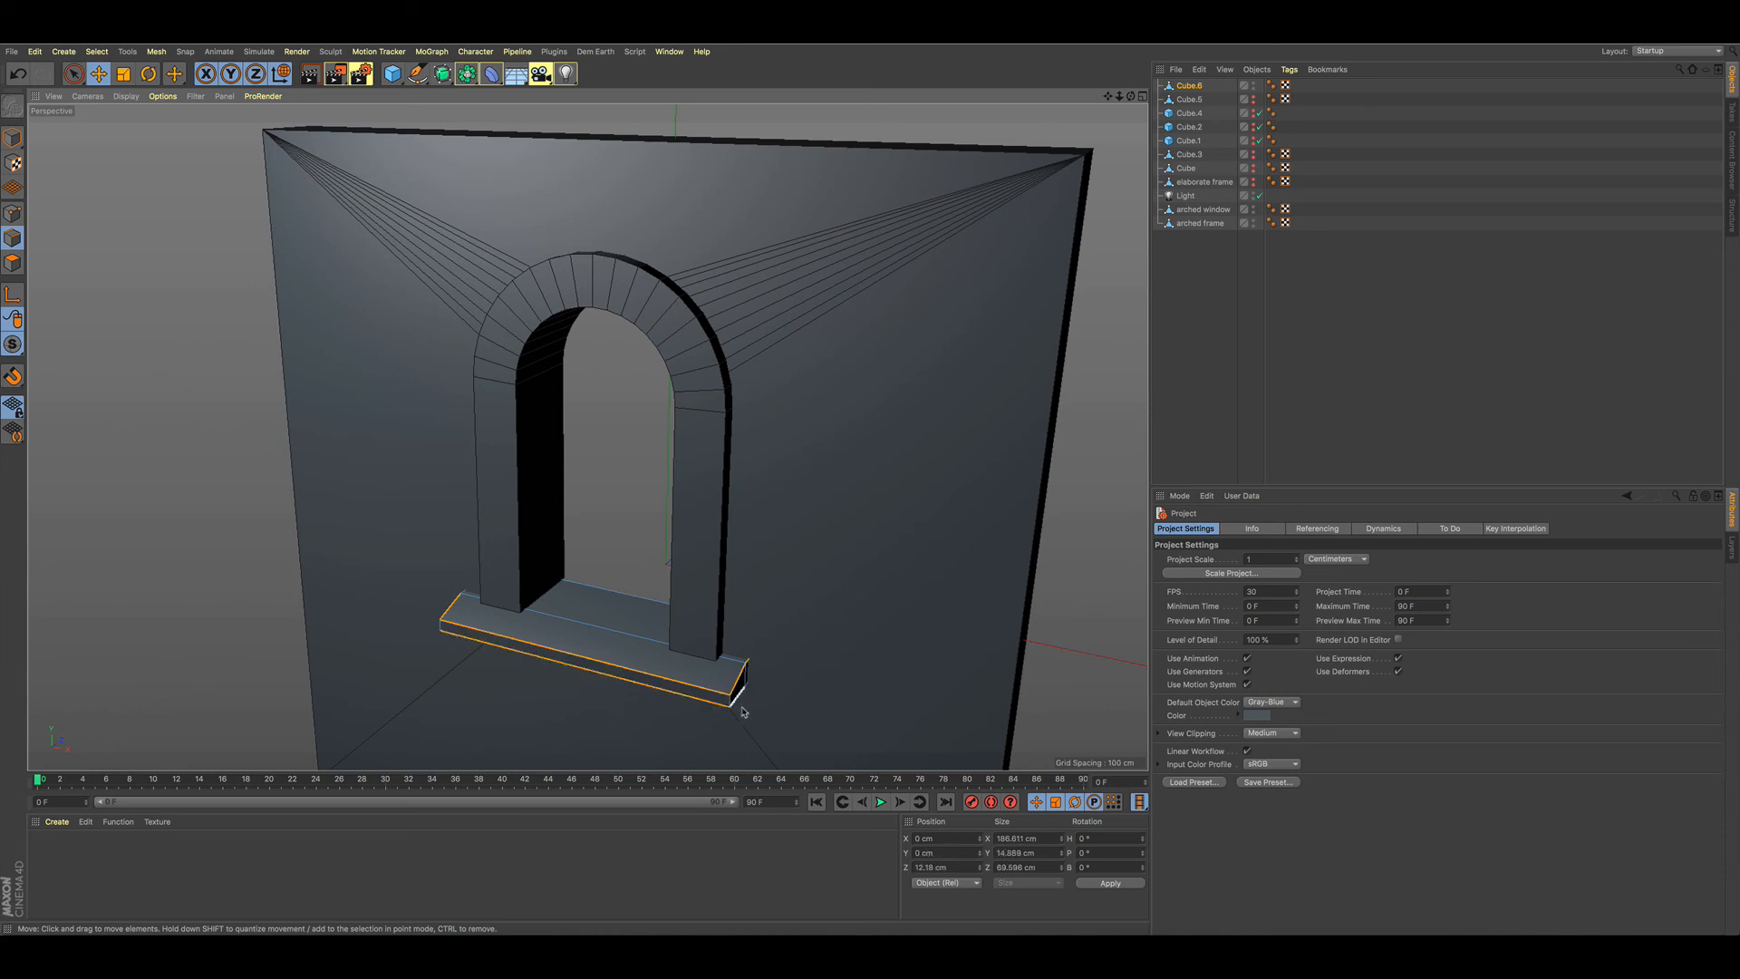
drag(749, 708, 735, 711)
key(ctrl+z)
- Add the sill's remaining outer edges to the selection and bevel them with an offset of about 1.2 cm
click(75, 73)
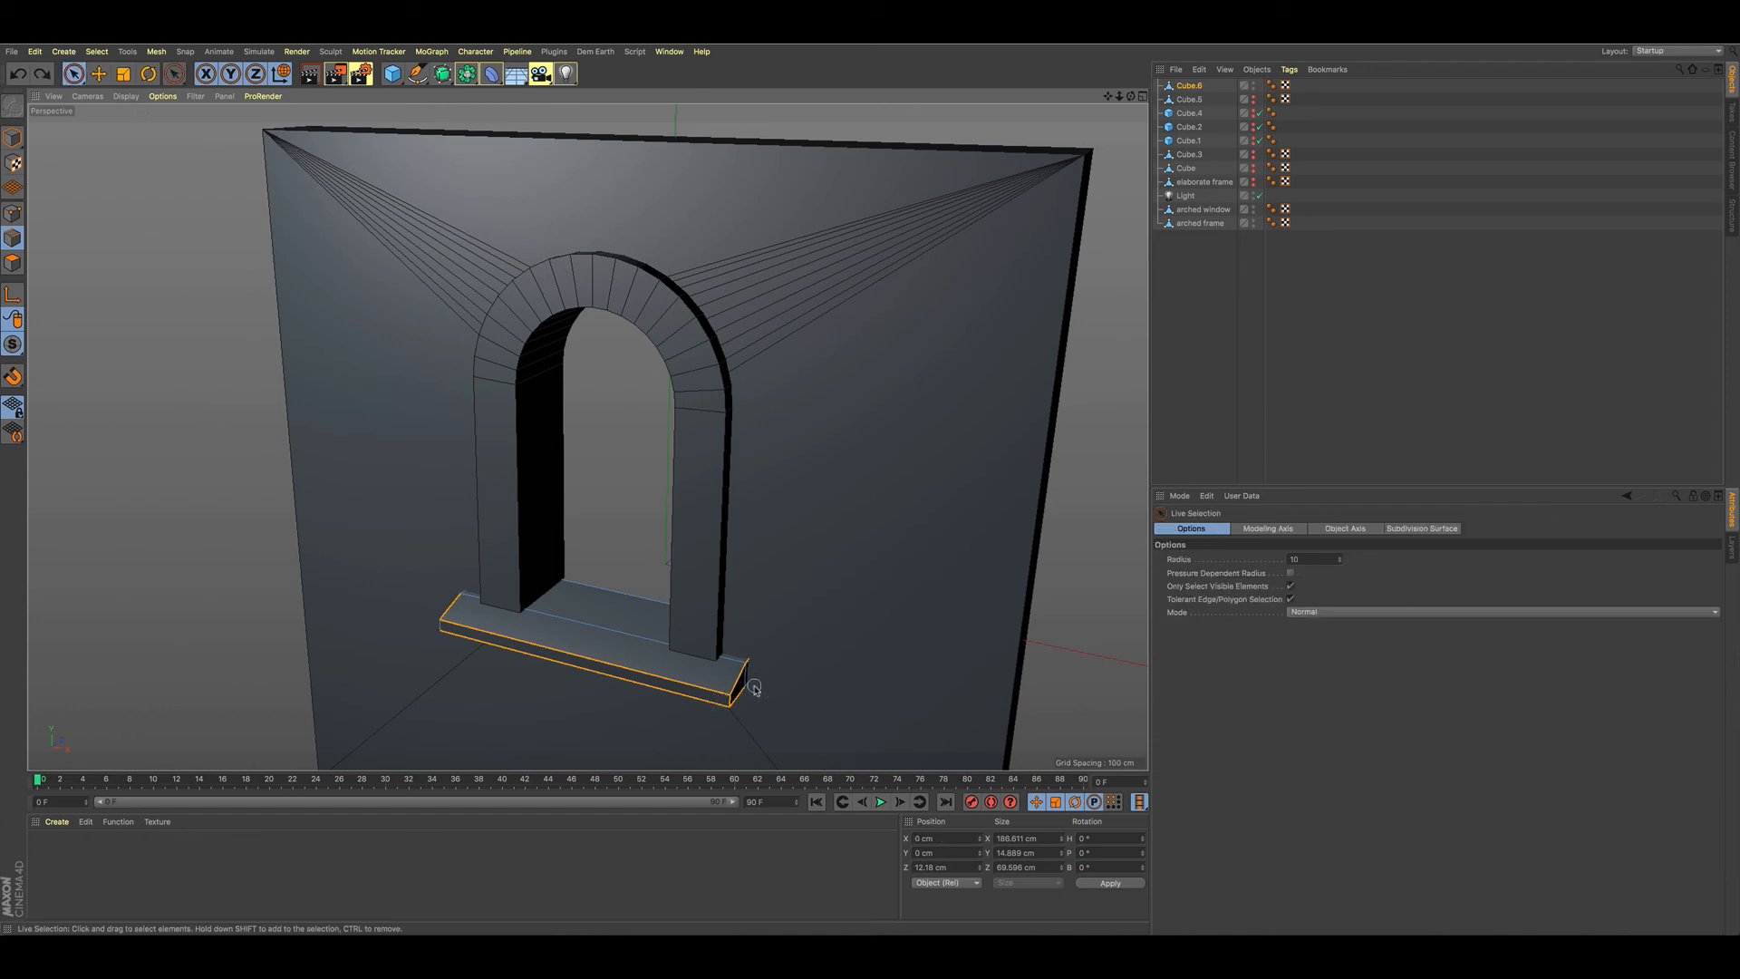
click(600, 704)
alt+drag(586, 694, 743, 646)
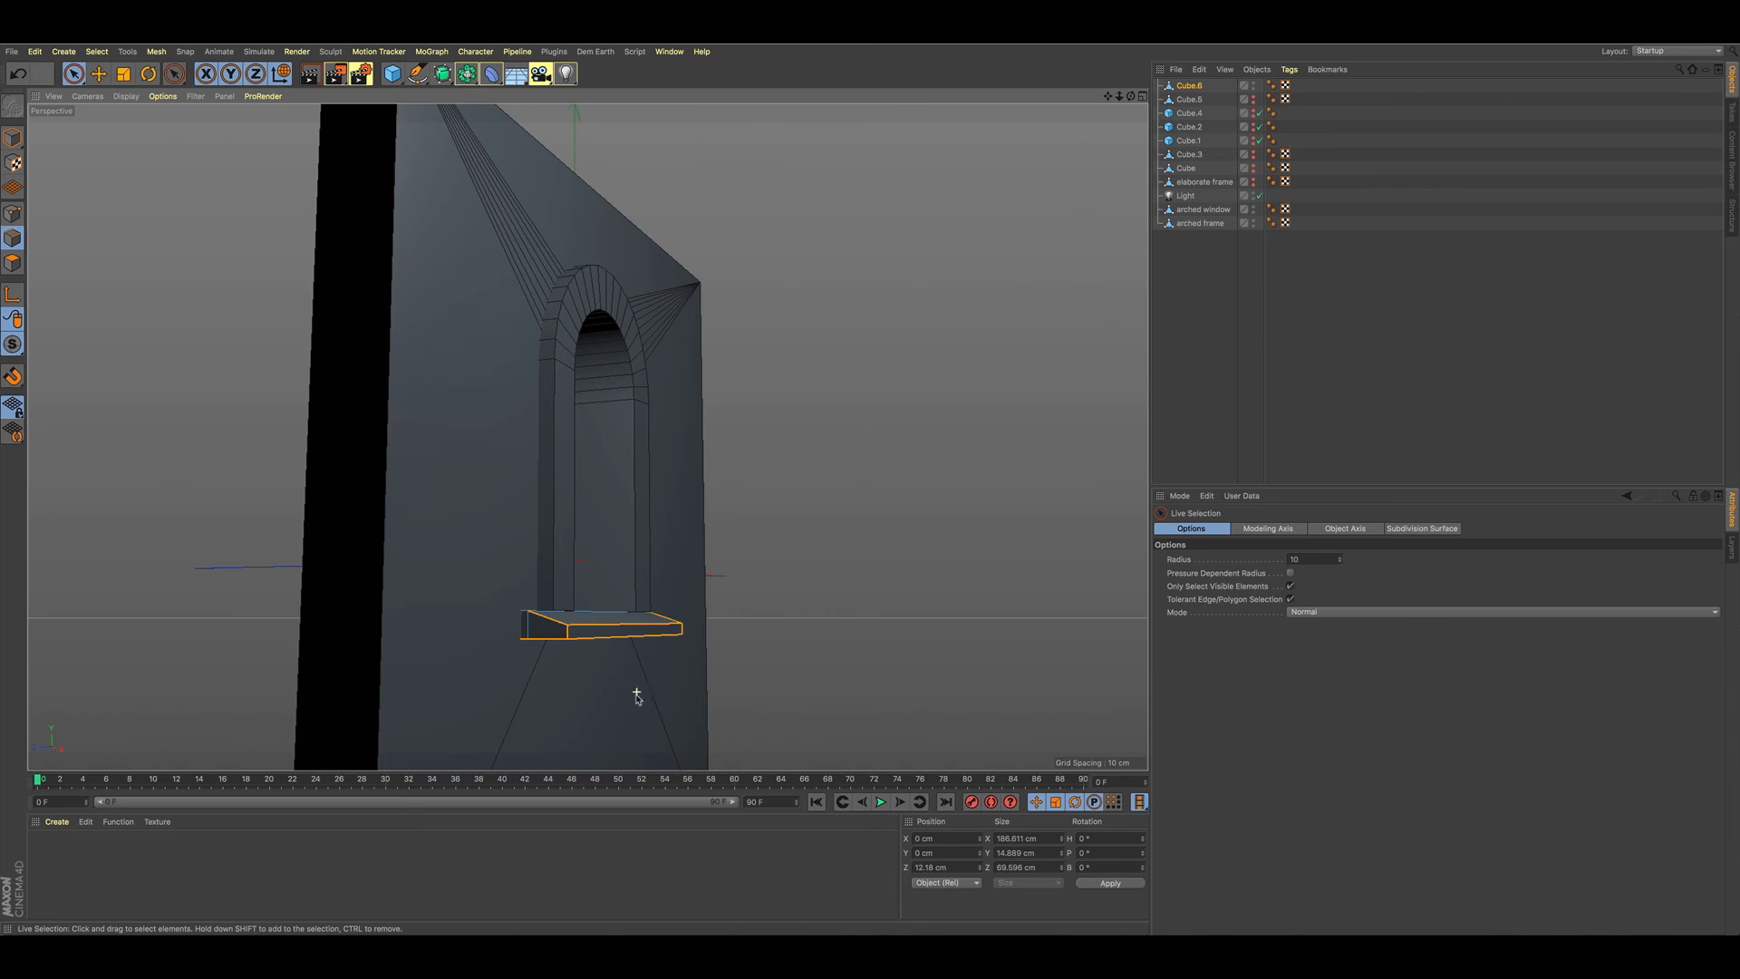
alt+drag(637, 697, 467, 725)
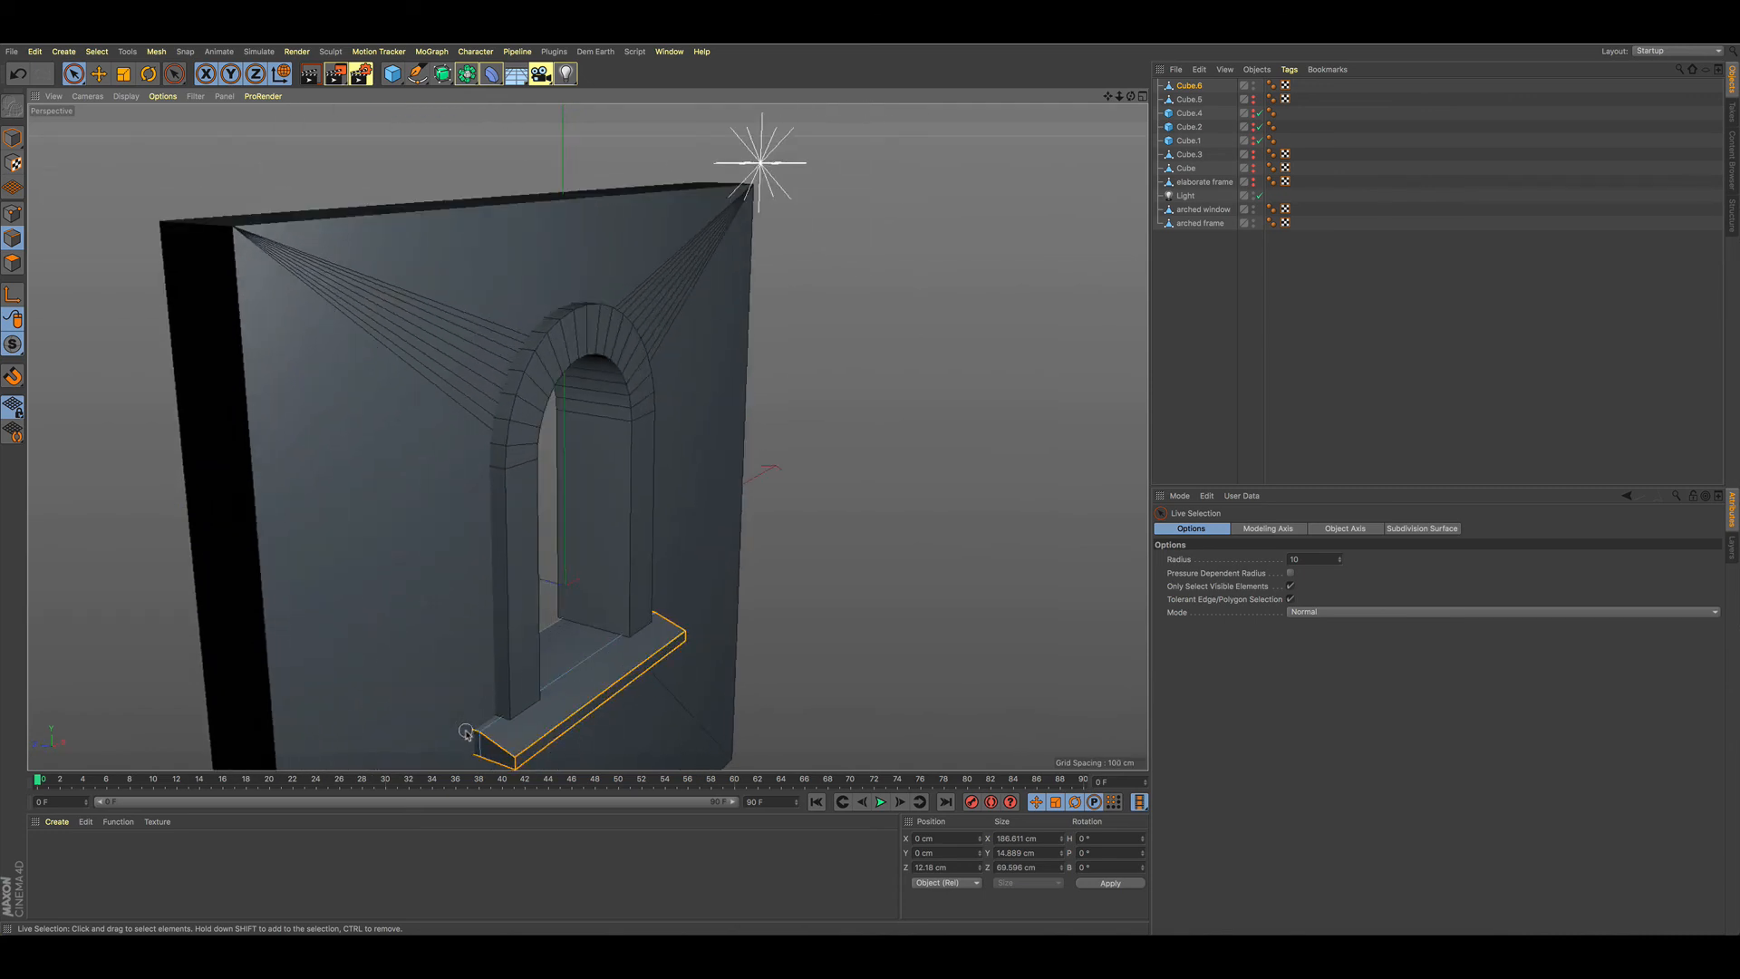
alt+drag(678, 685, 560, 688)
key(m)
key(s)
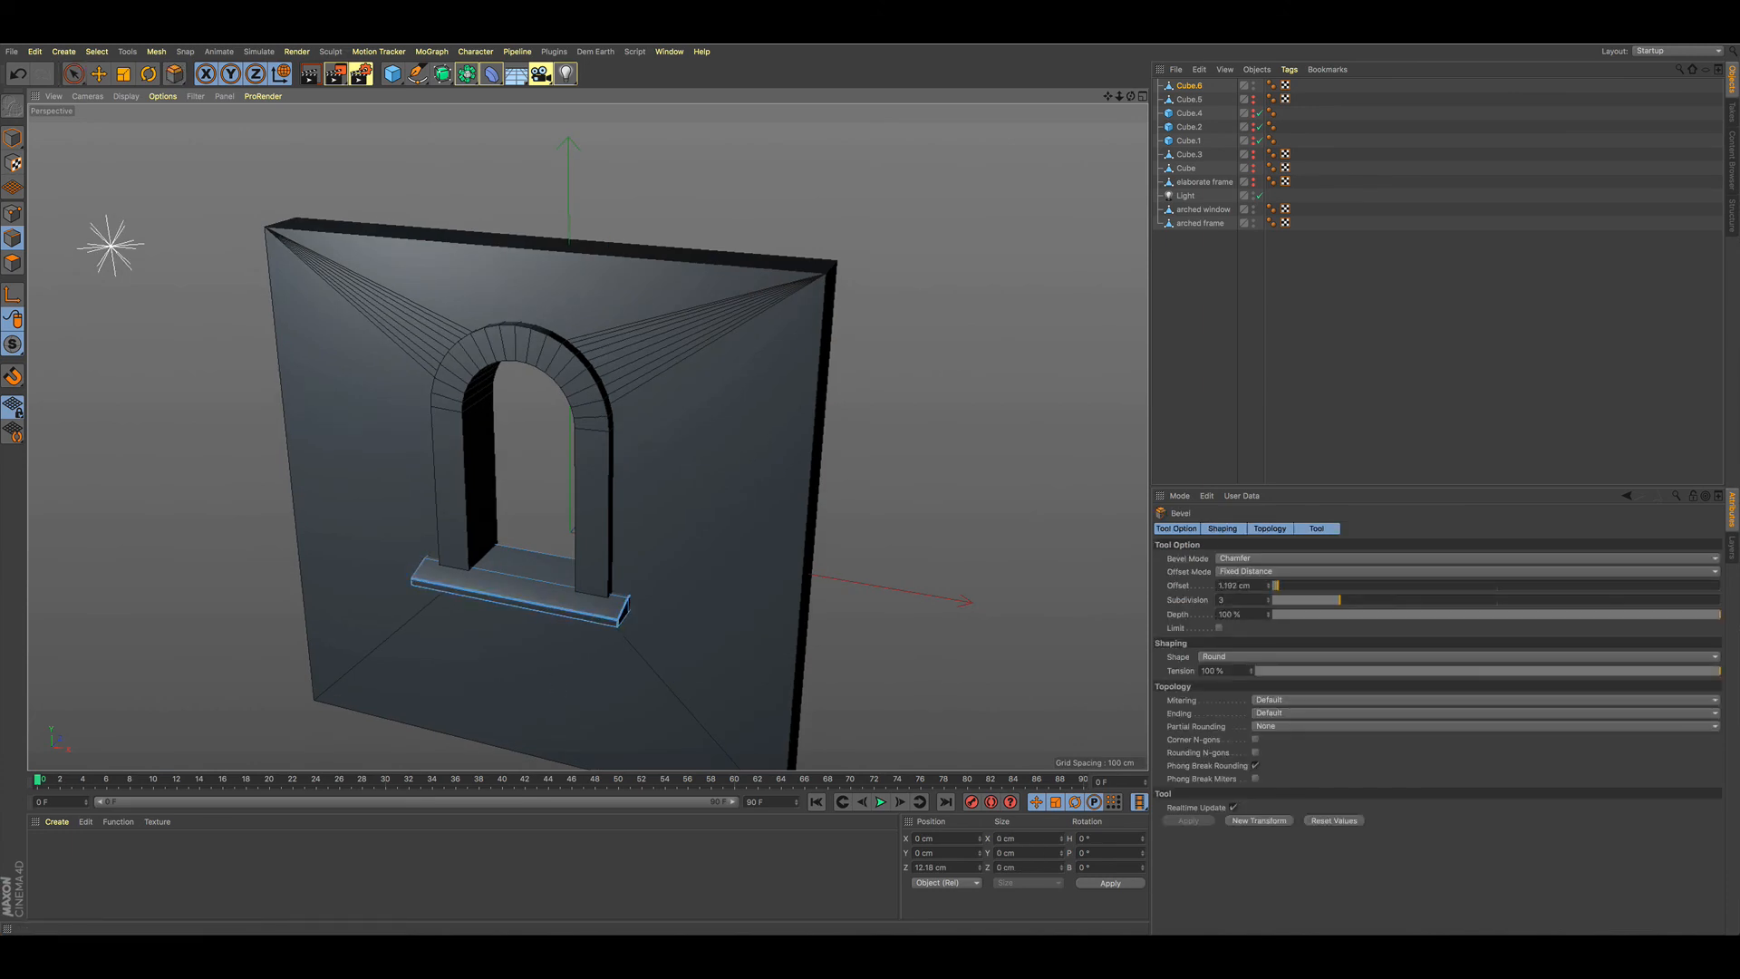
drag(378, 620, 379, 620)
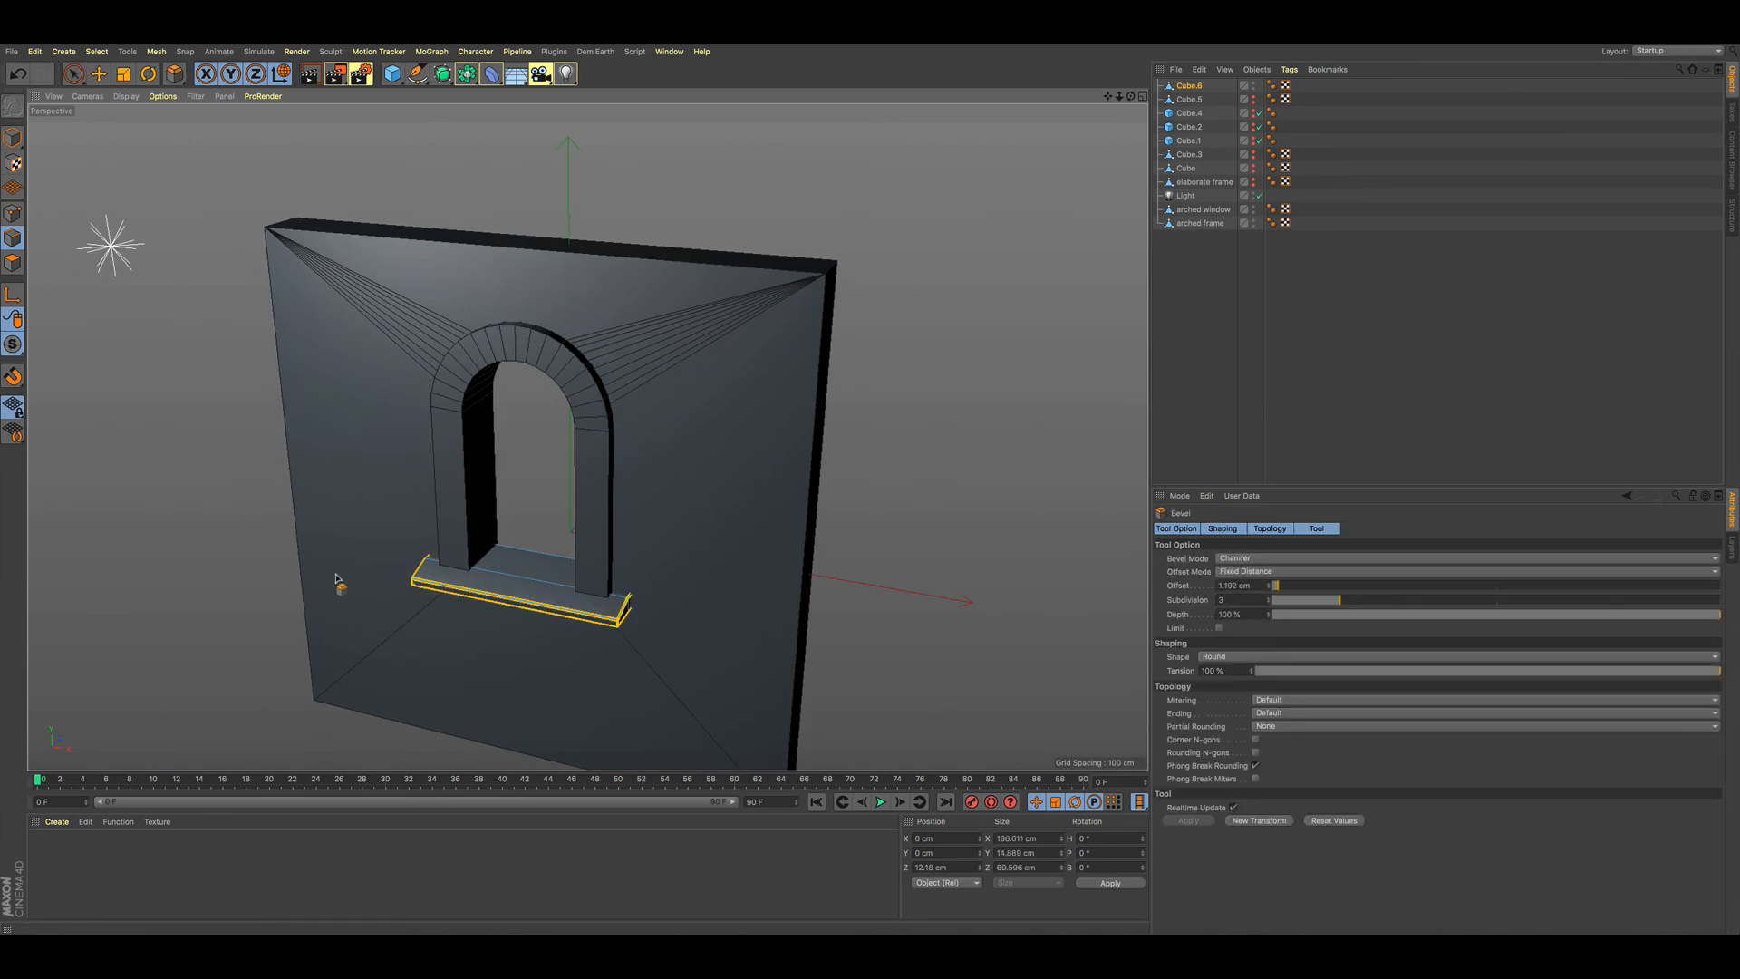
key(space)
scroll(453, 480, up, 3)
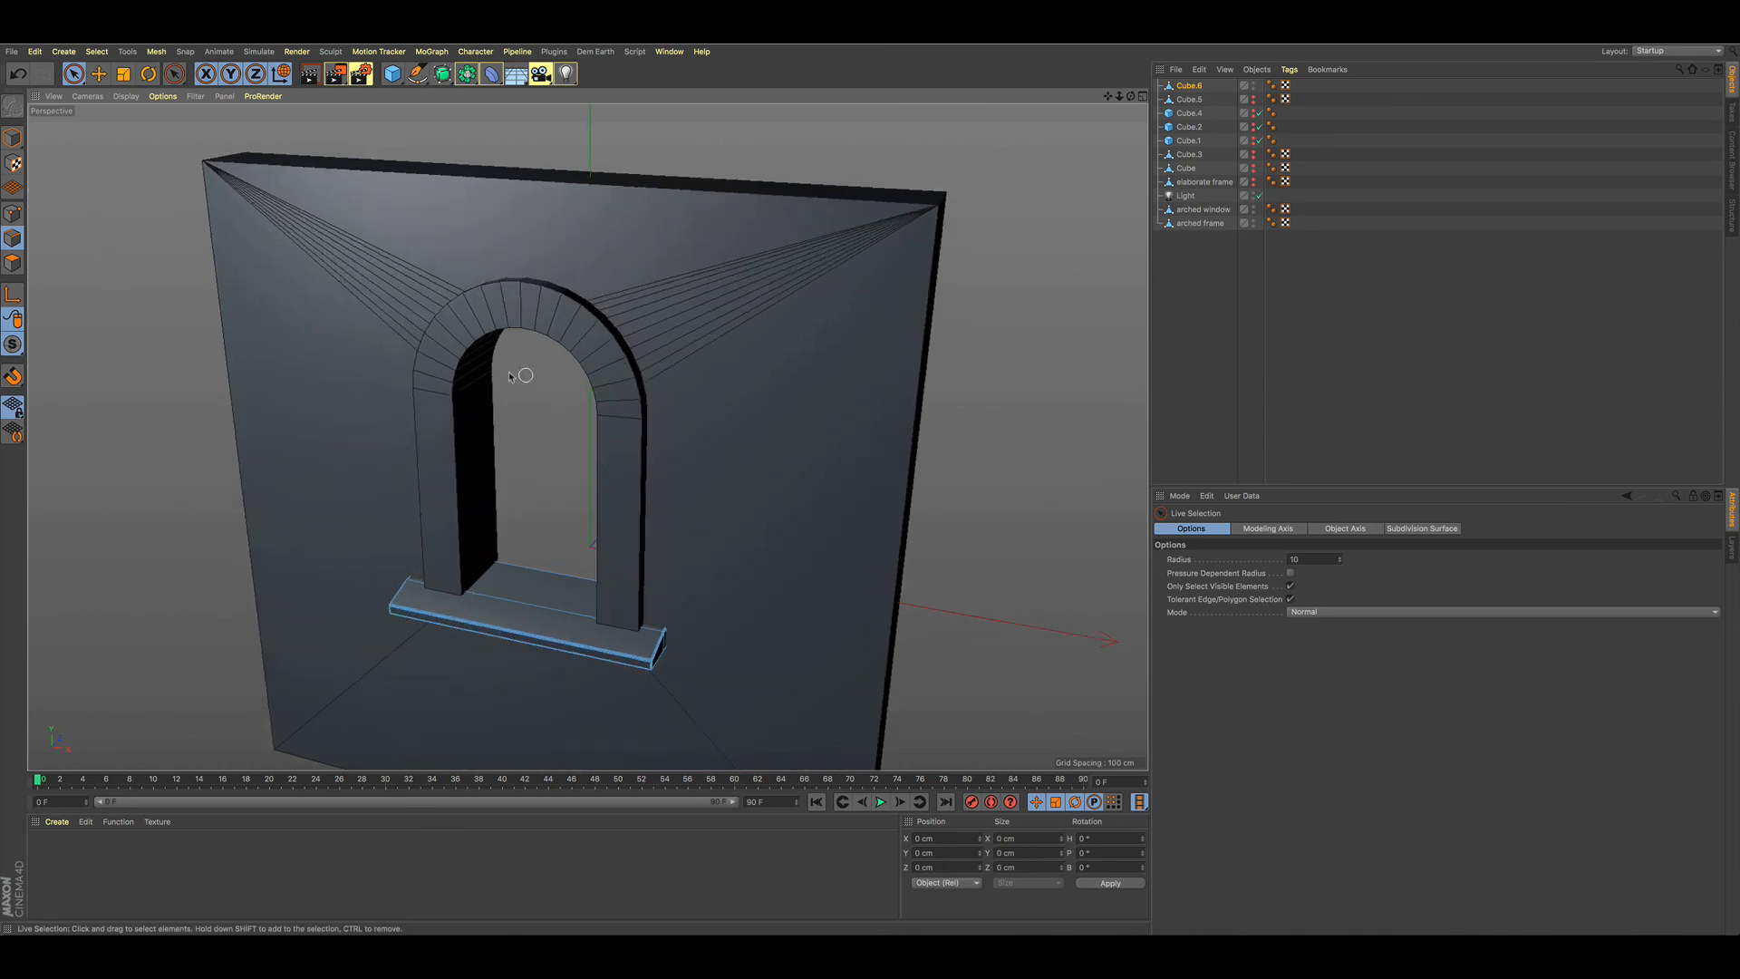
click(13, 138)
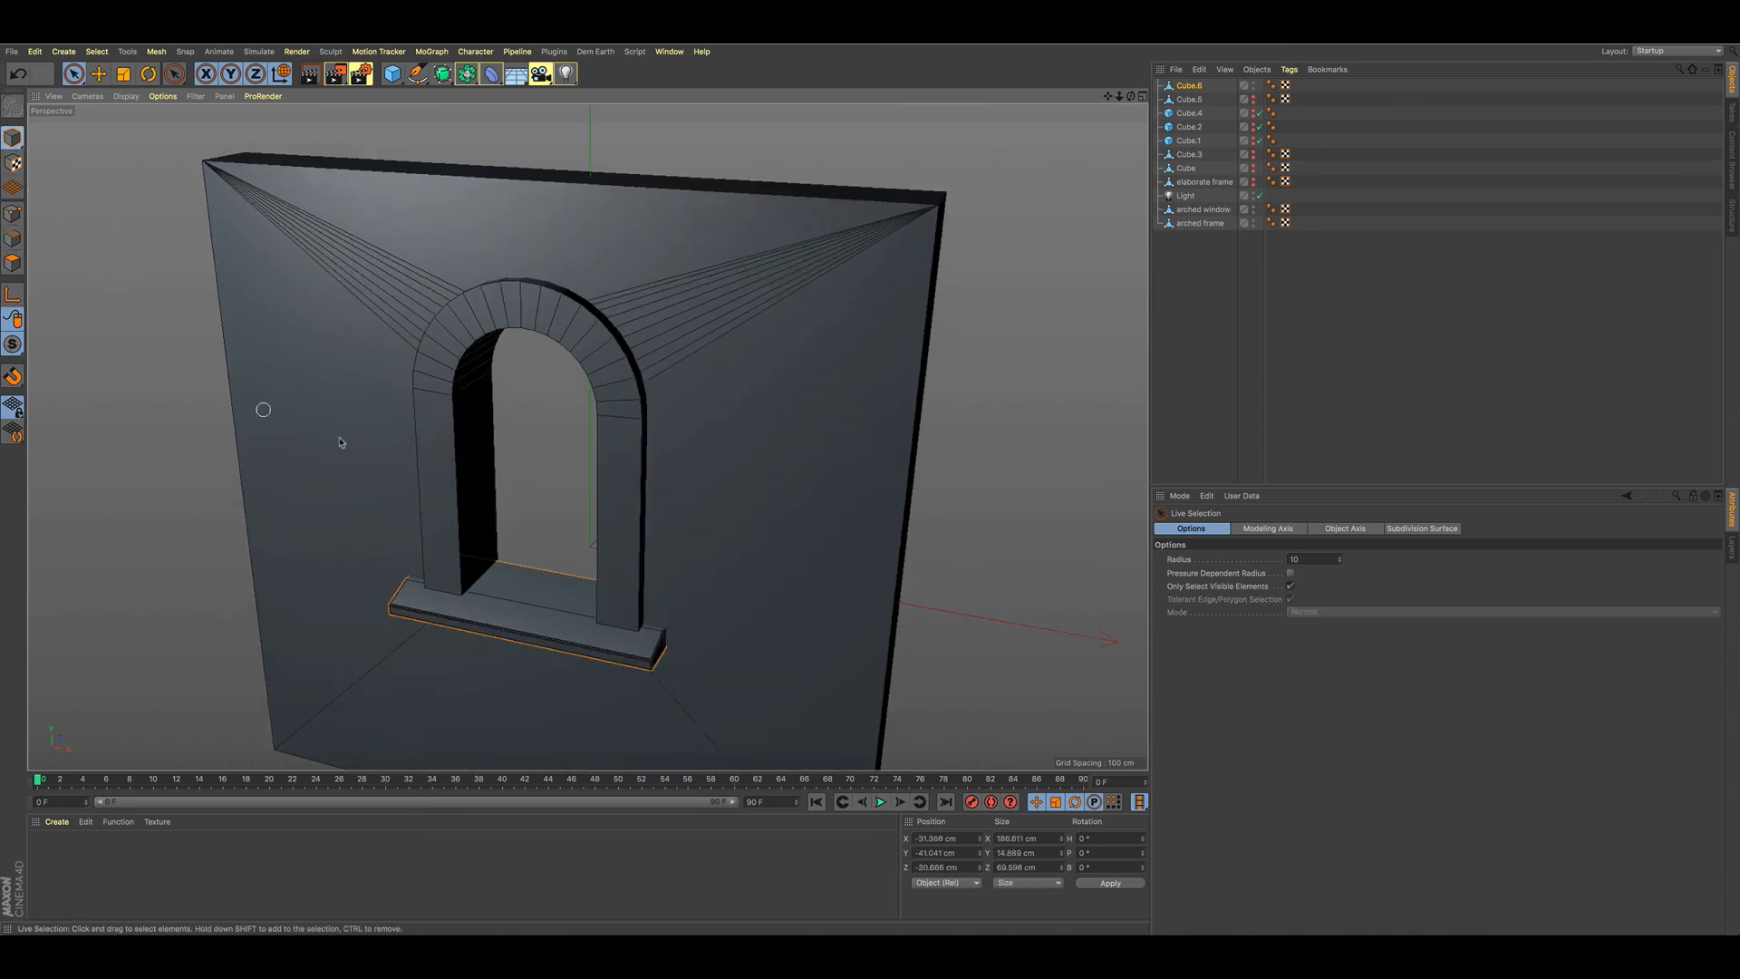
- Select the arched frame's inner and outer front edge loops and bevel them with an offset of about 4.6 cm and subdivision 3
click(440, 403)
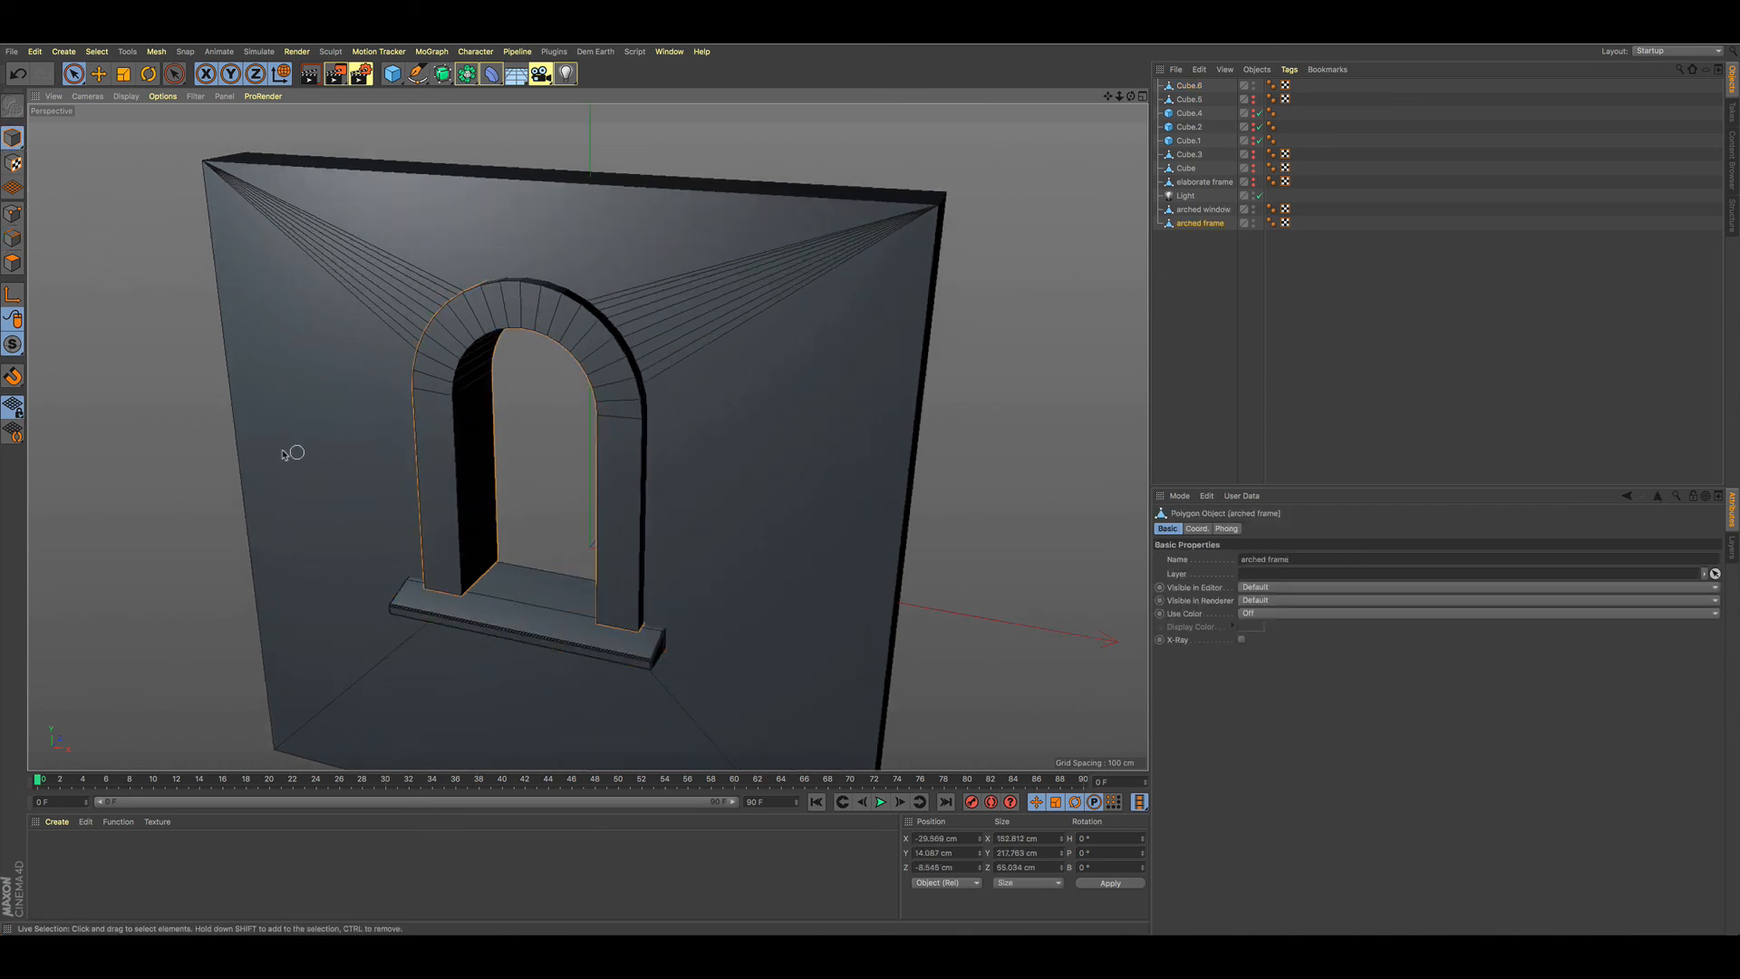
click(99, 74)
click(13, 239)
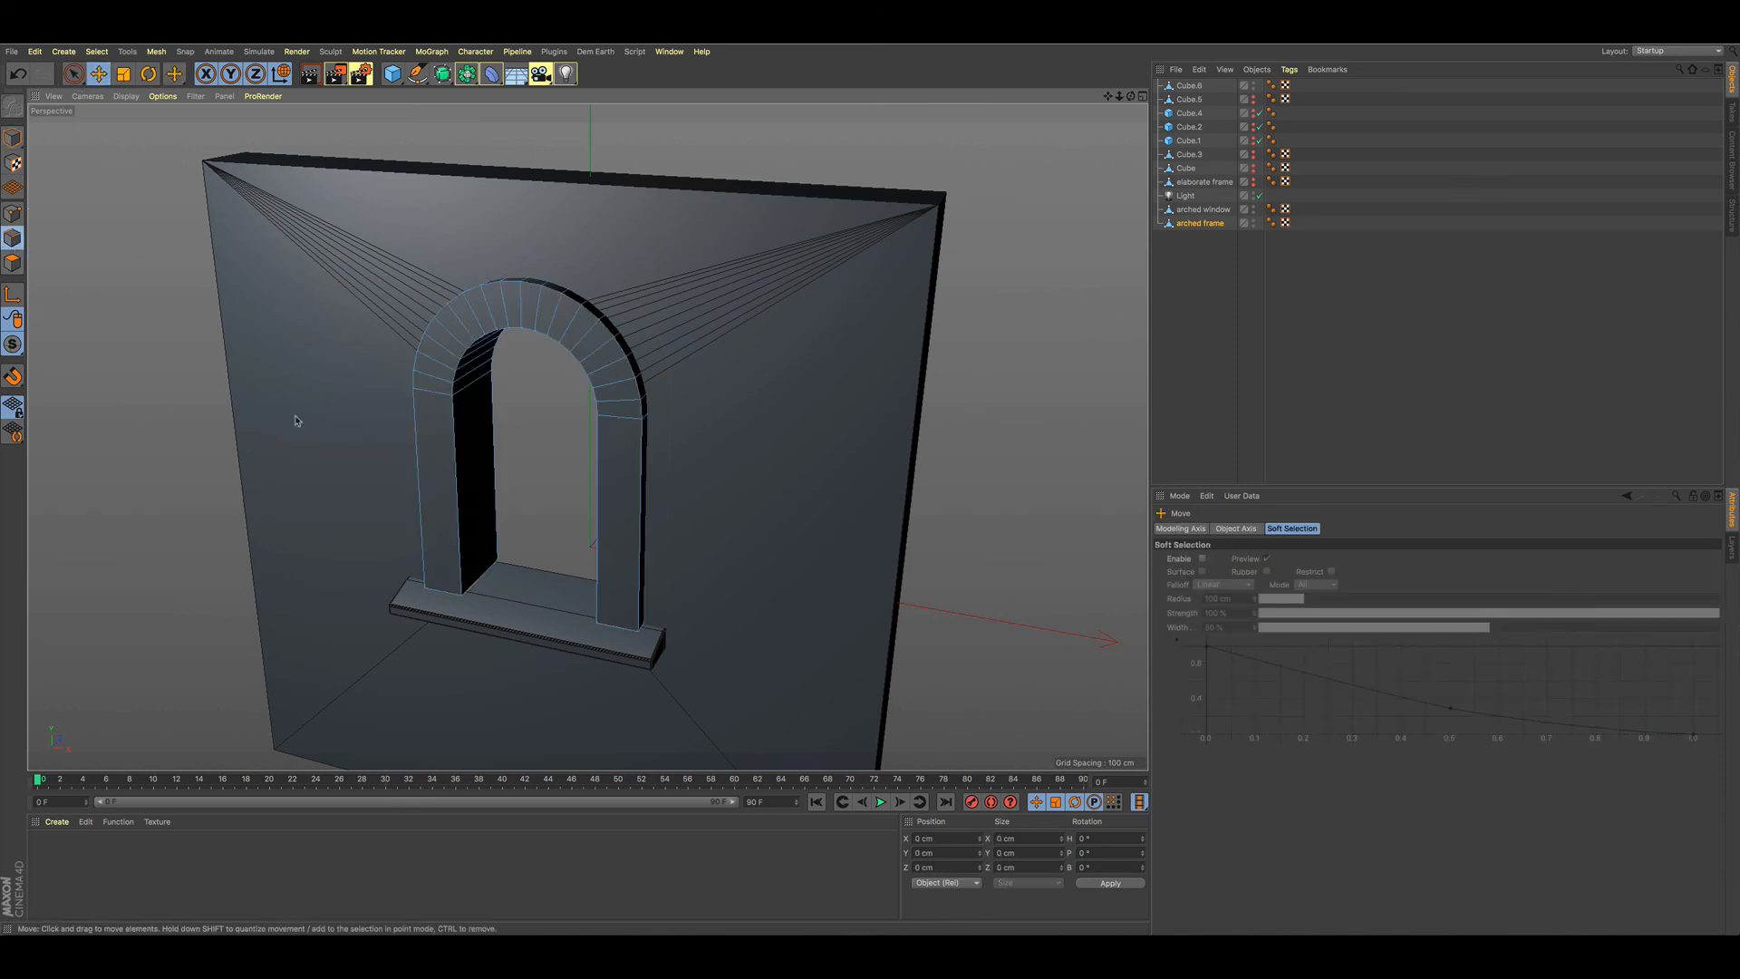
double_click(455, 516)
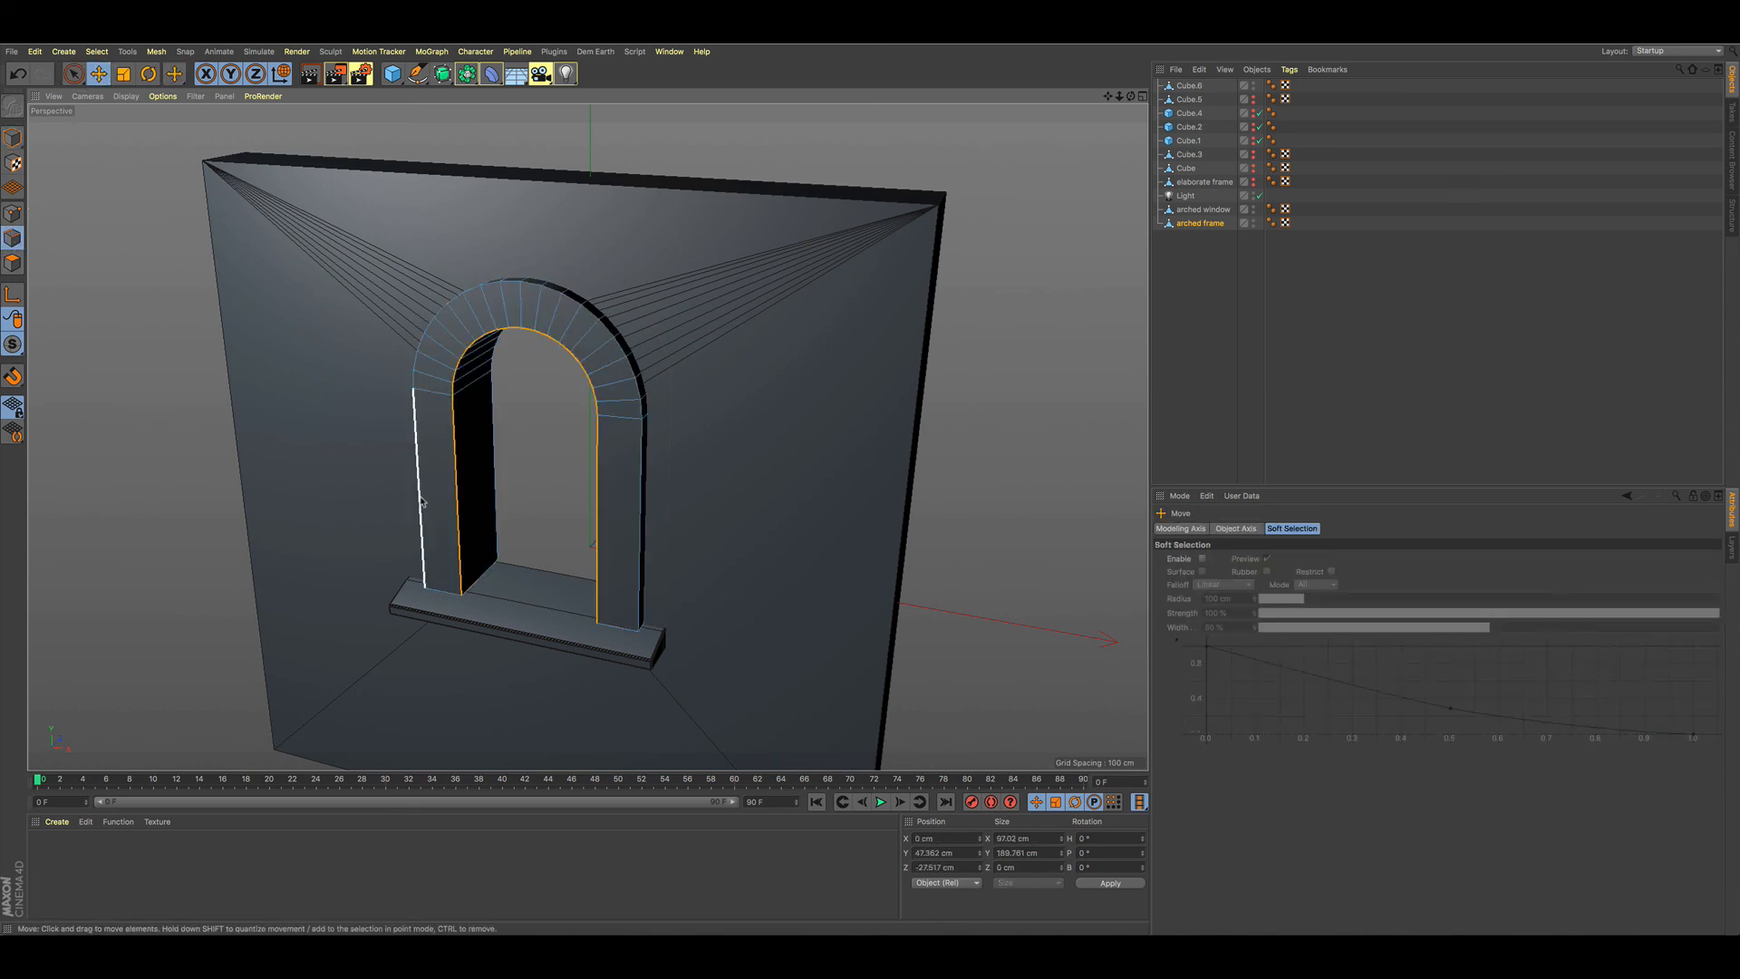
shift+double_click(422, 500)
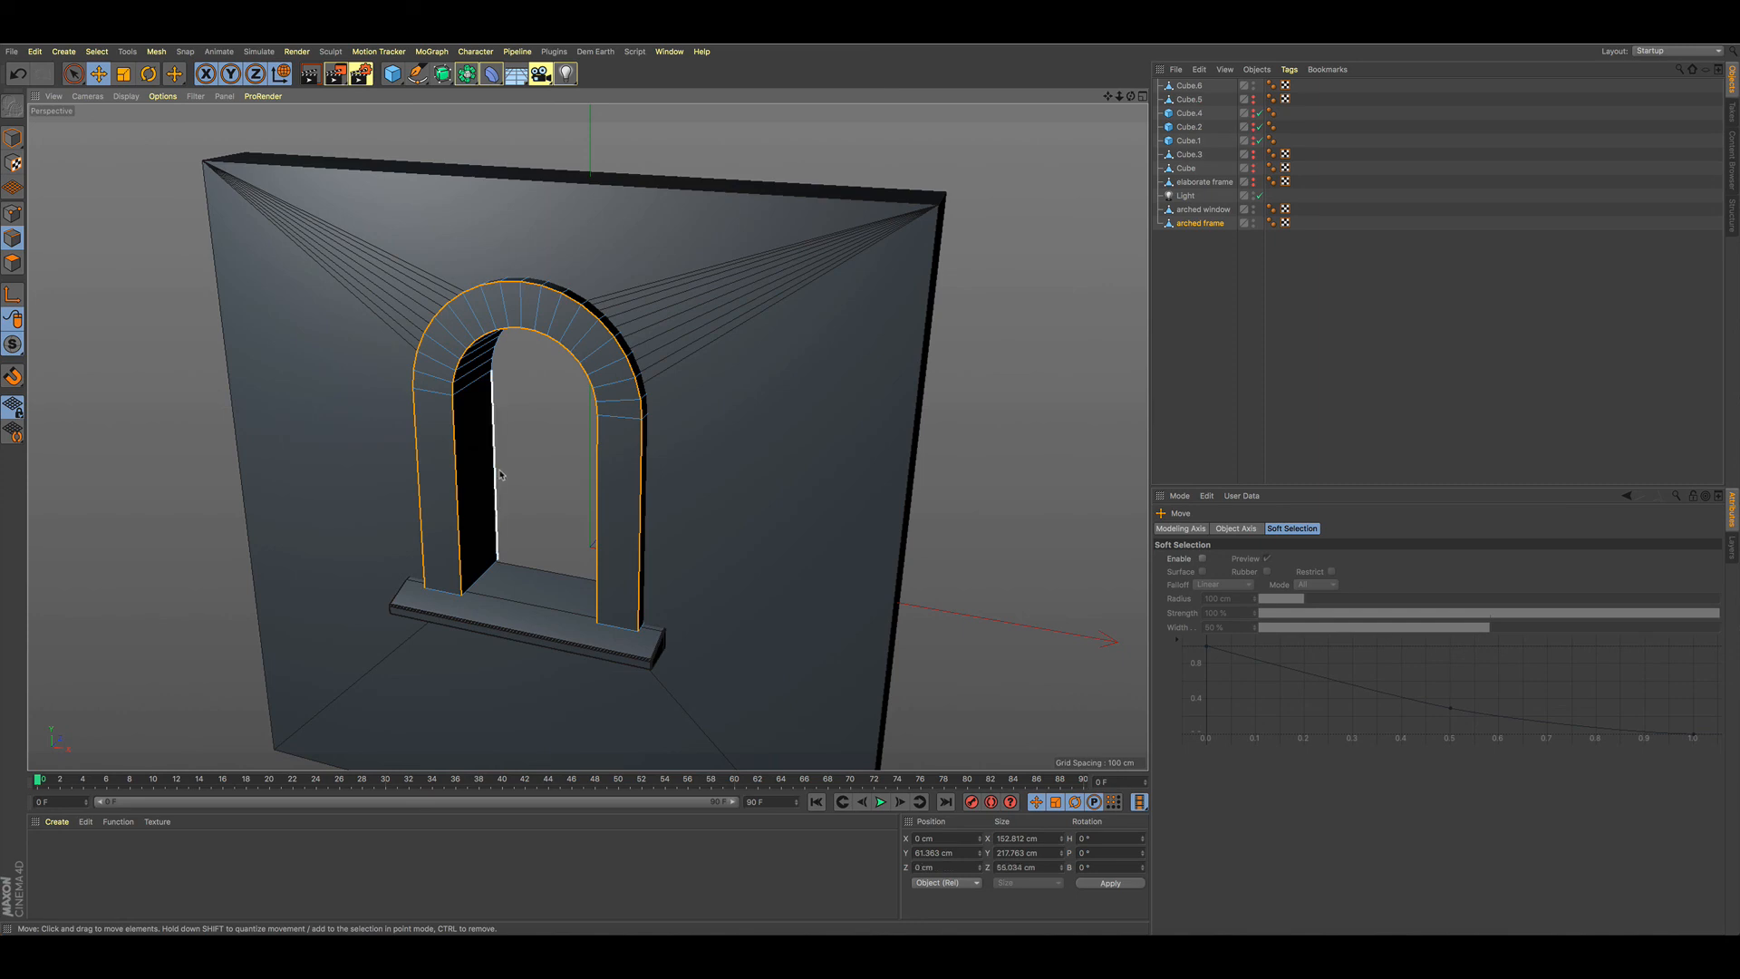
mouse_move(558, 536)
alt+mouse_down()
mouse_move(633, 507)
mouse_move(551, 569)
alt+mouse_up()
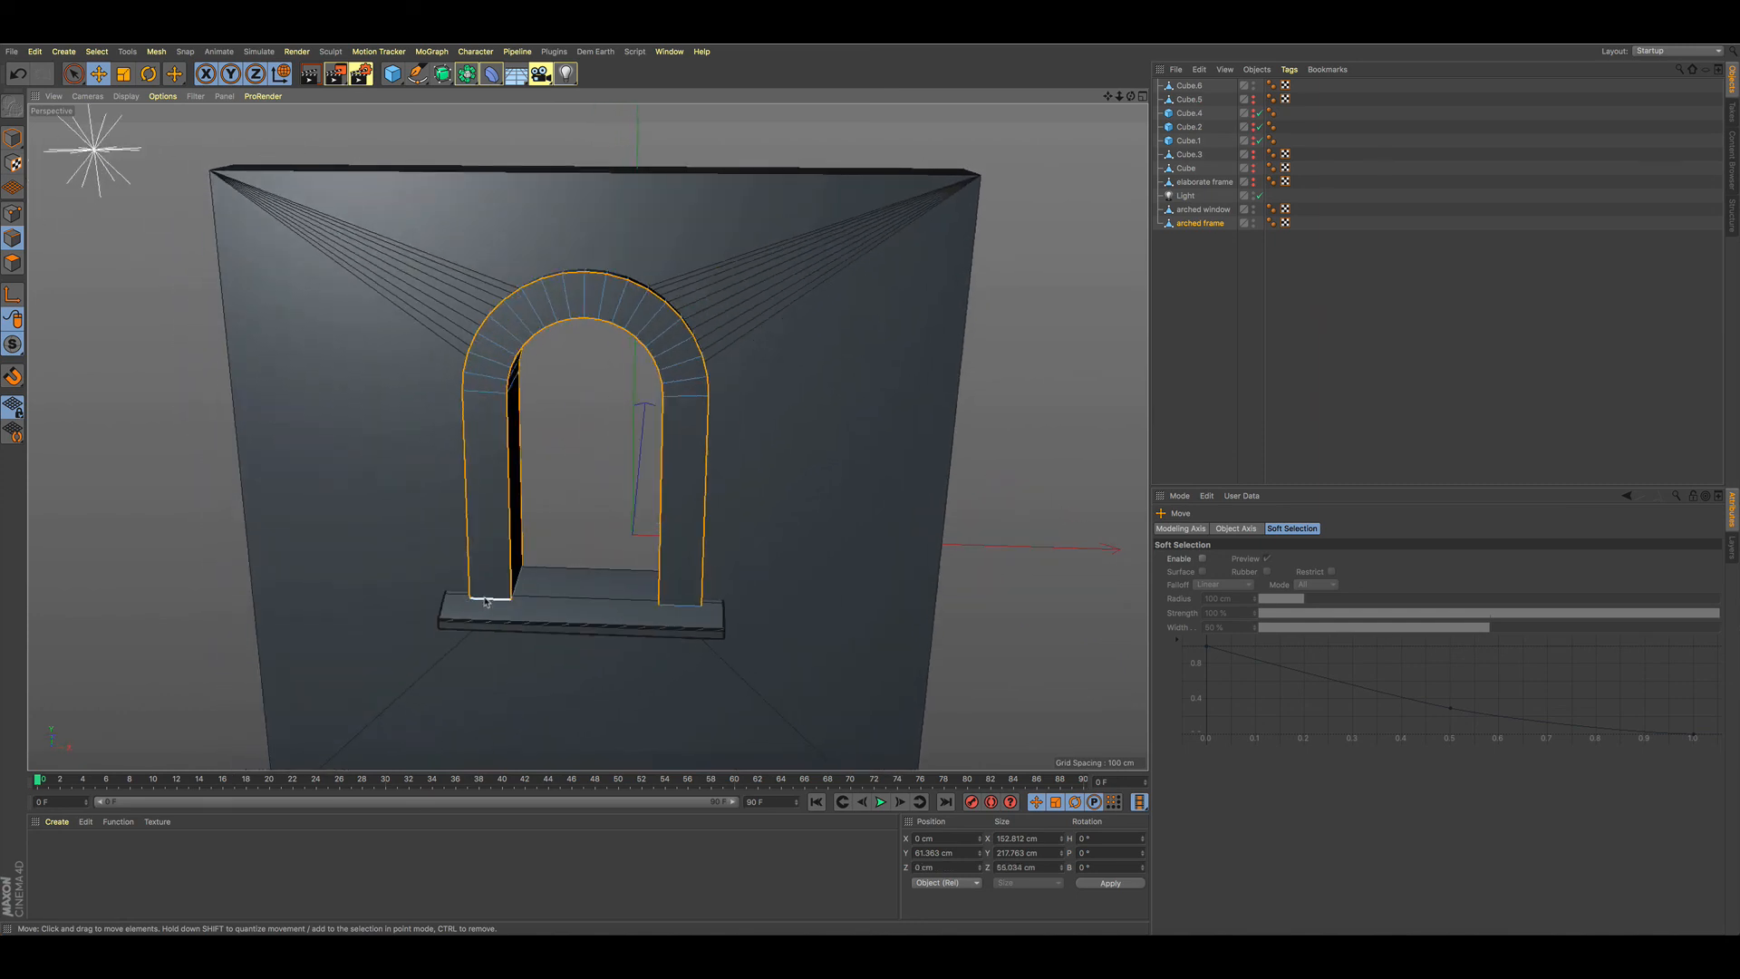
alt+drag(725, 552, 691, 497)
key(m)
key(s)
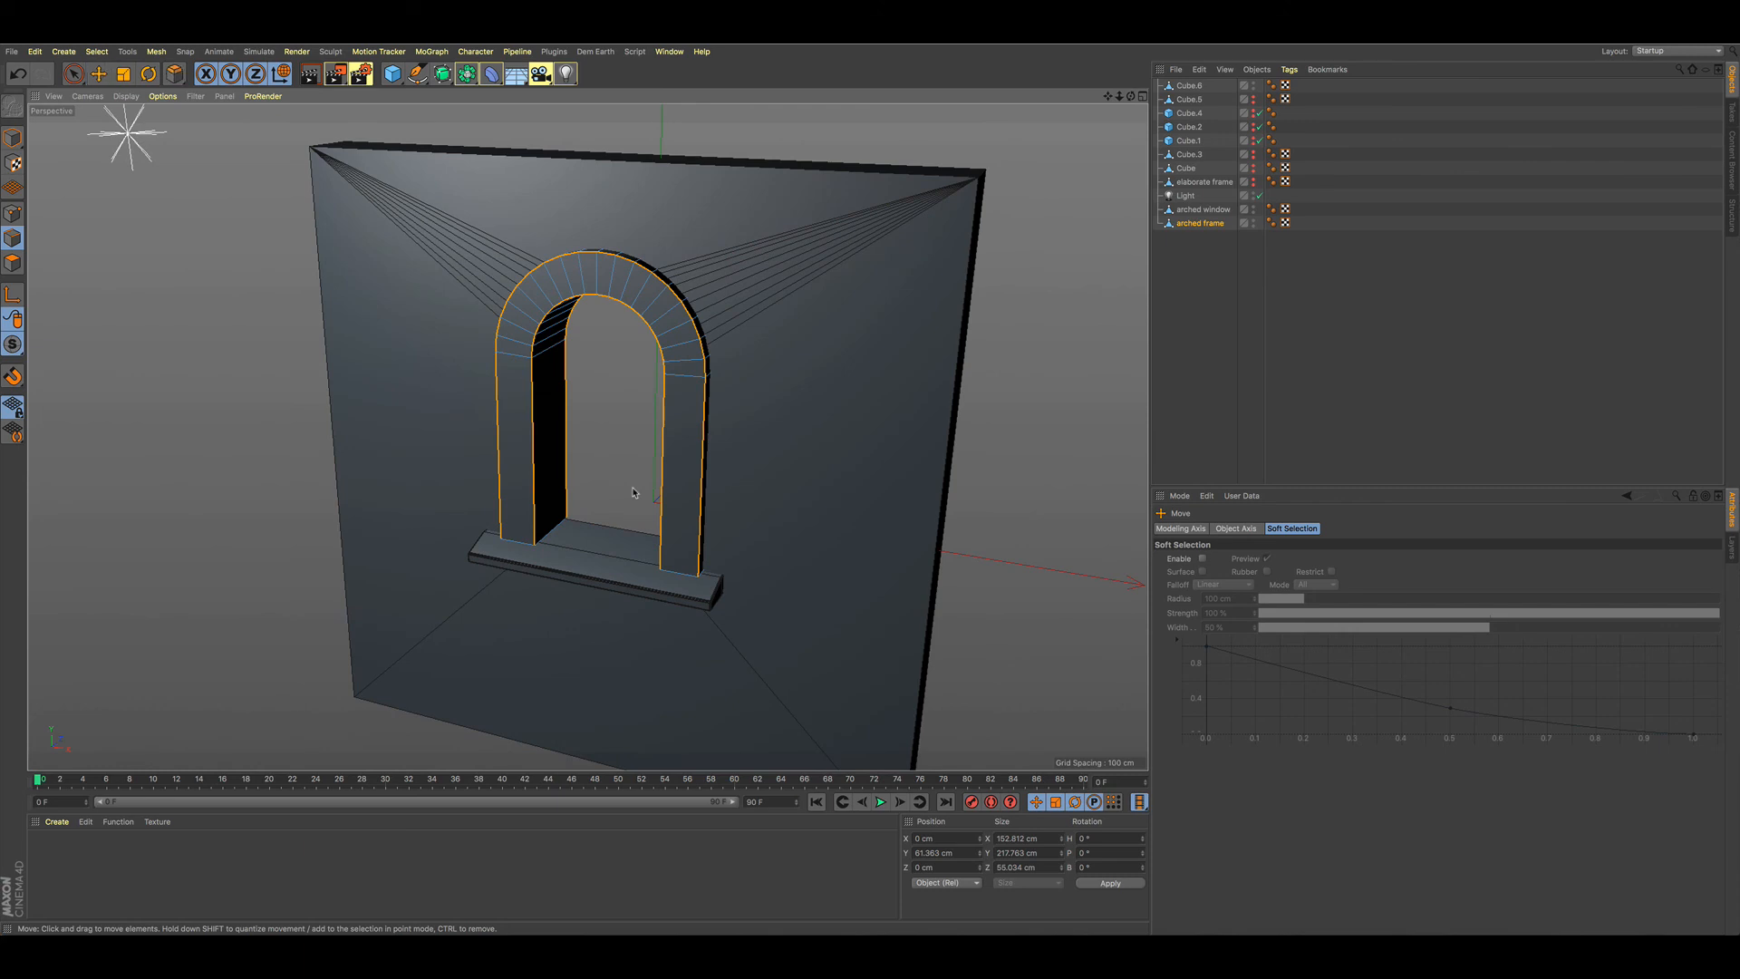
drag(691, 496, 762, 497)
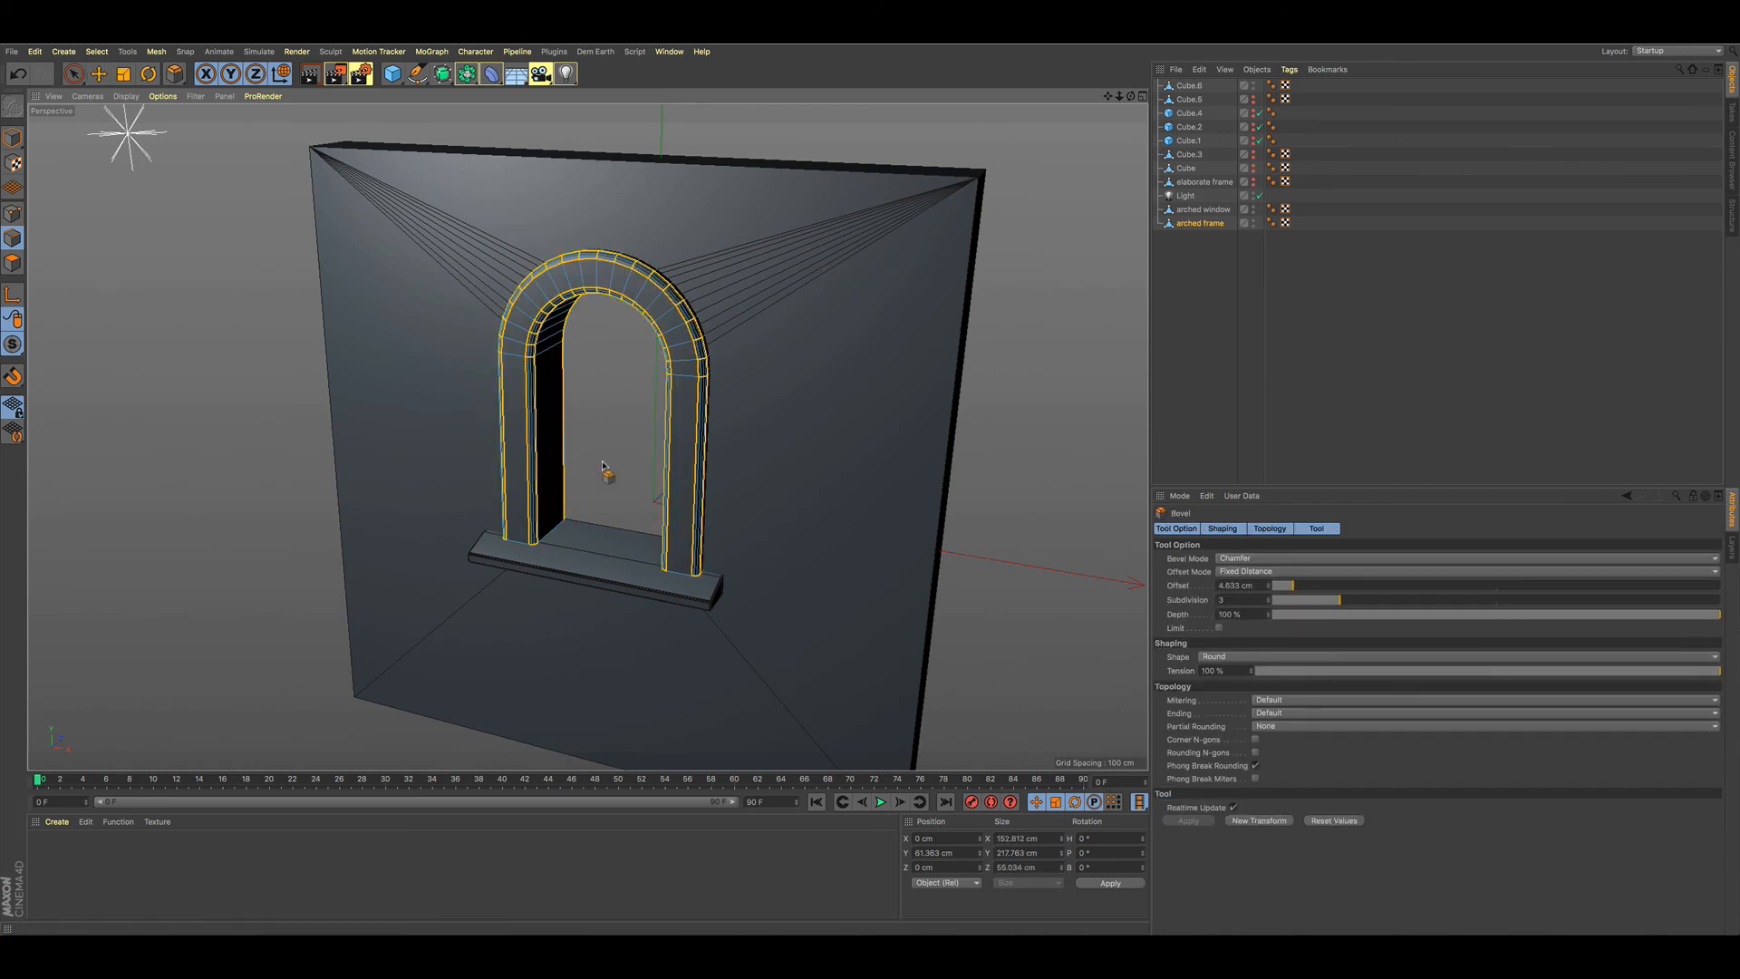
key(9)
- Preview the bevelled frame in the interactive render region while moving the light to about X -224 cm, Y 285 cm, and hide the light
key(alt+r)
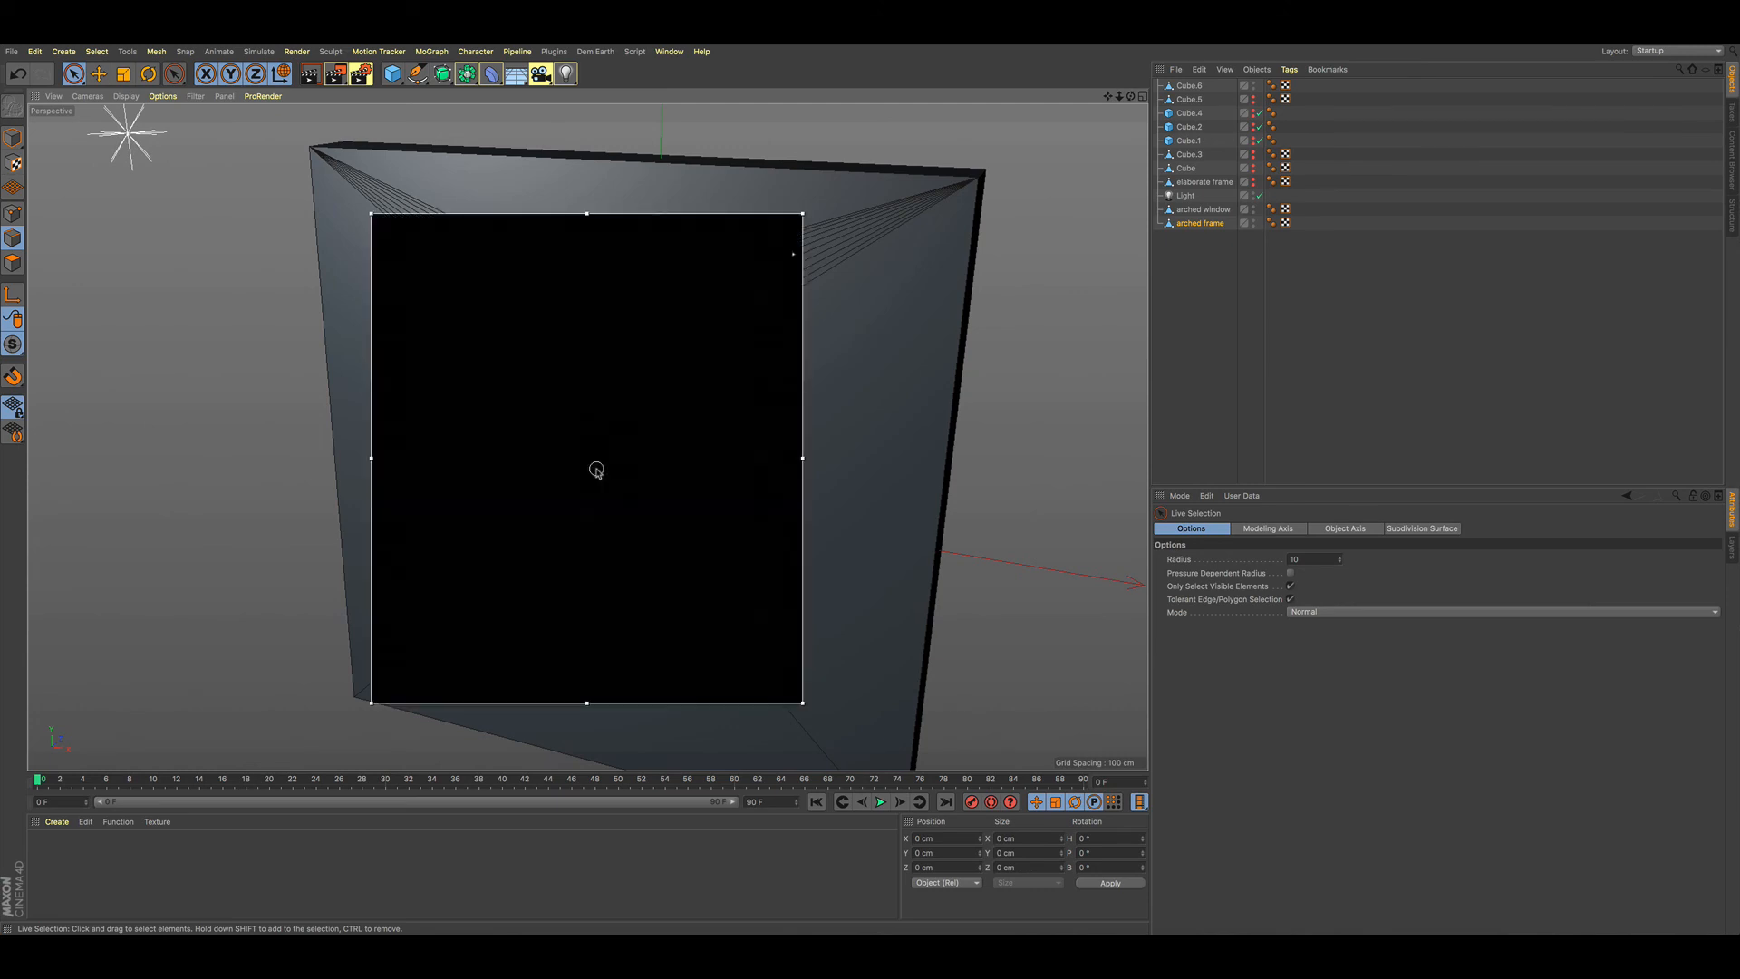
alt+drag(610, 444, 742, 362)
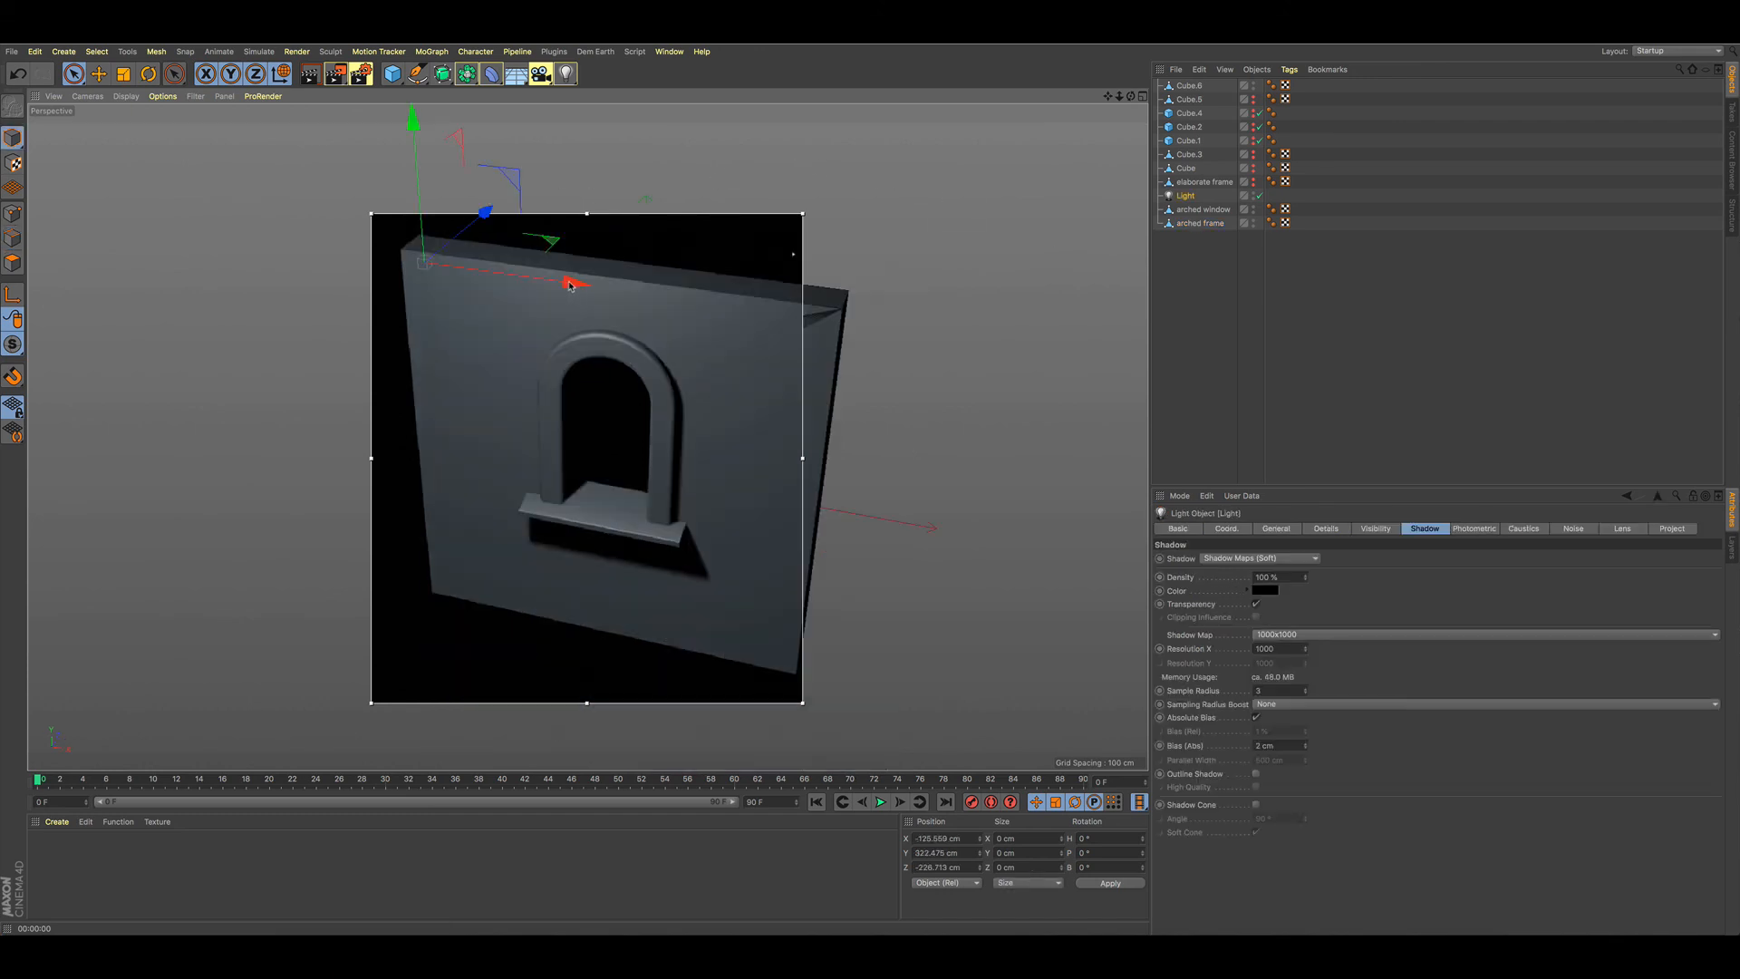
drag(572, 285, 465, 271)
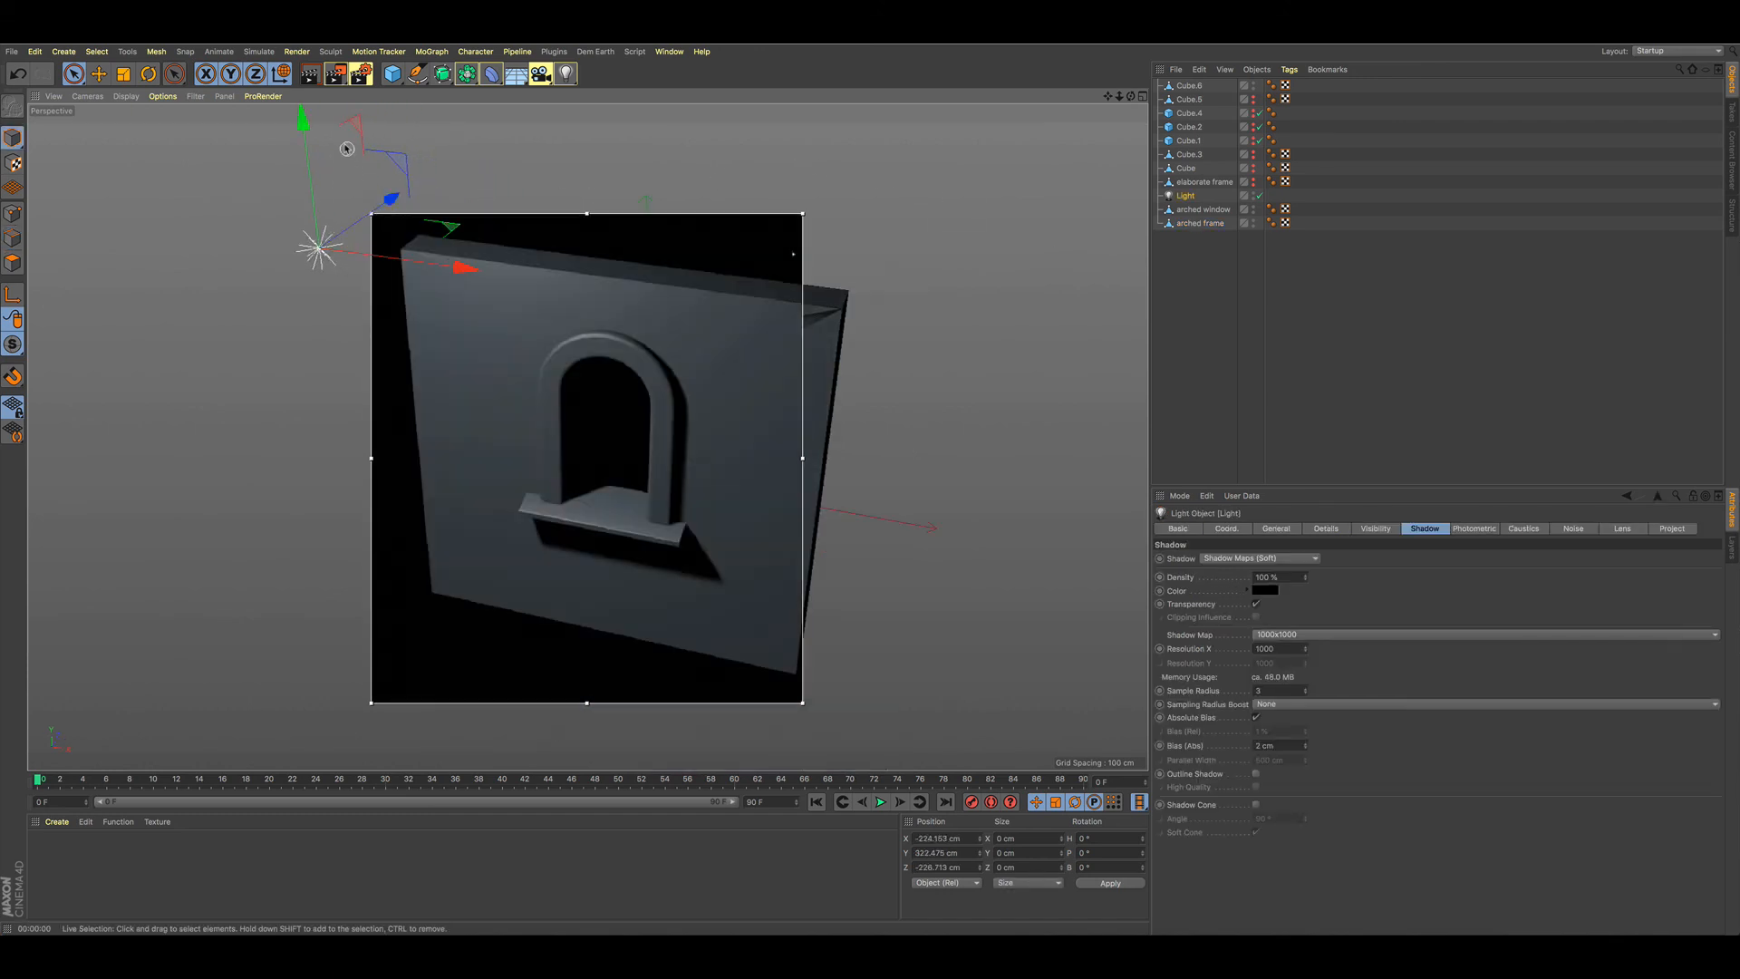
drag(304, 118, 304, 164)
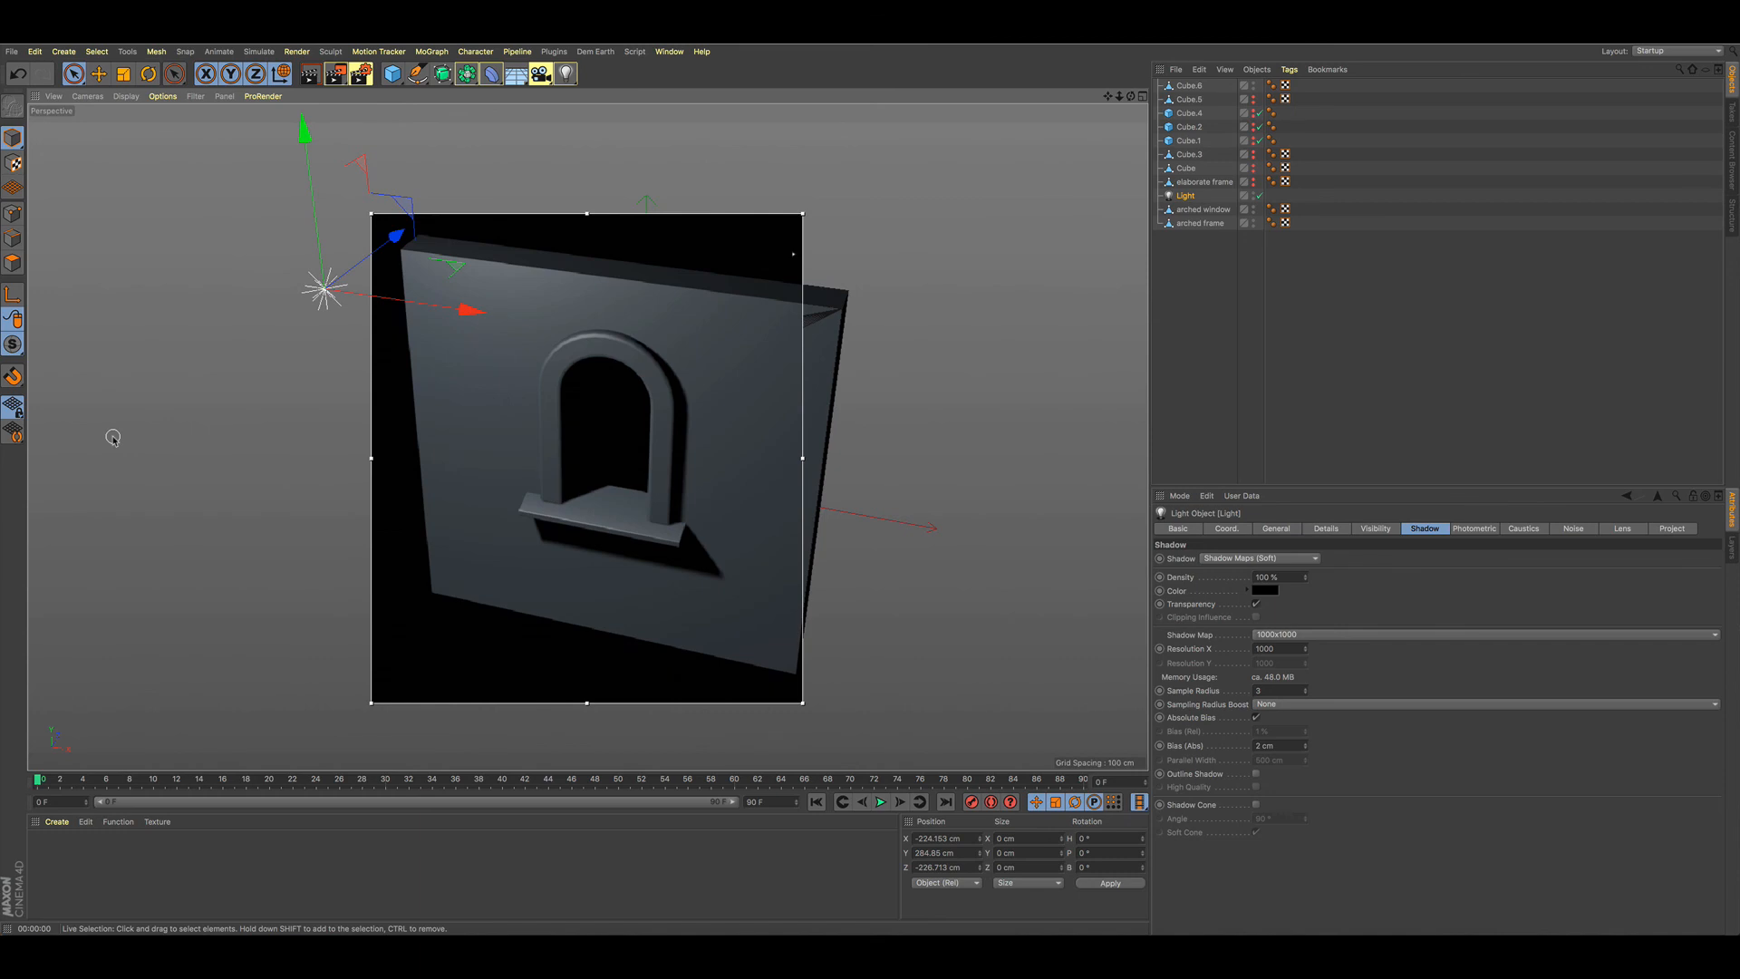
key(alt+r)
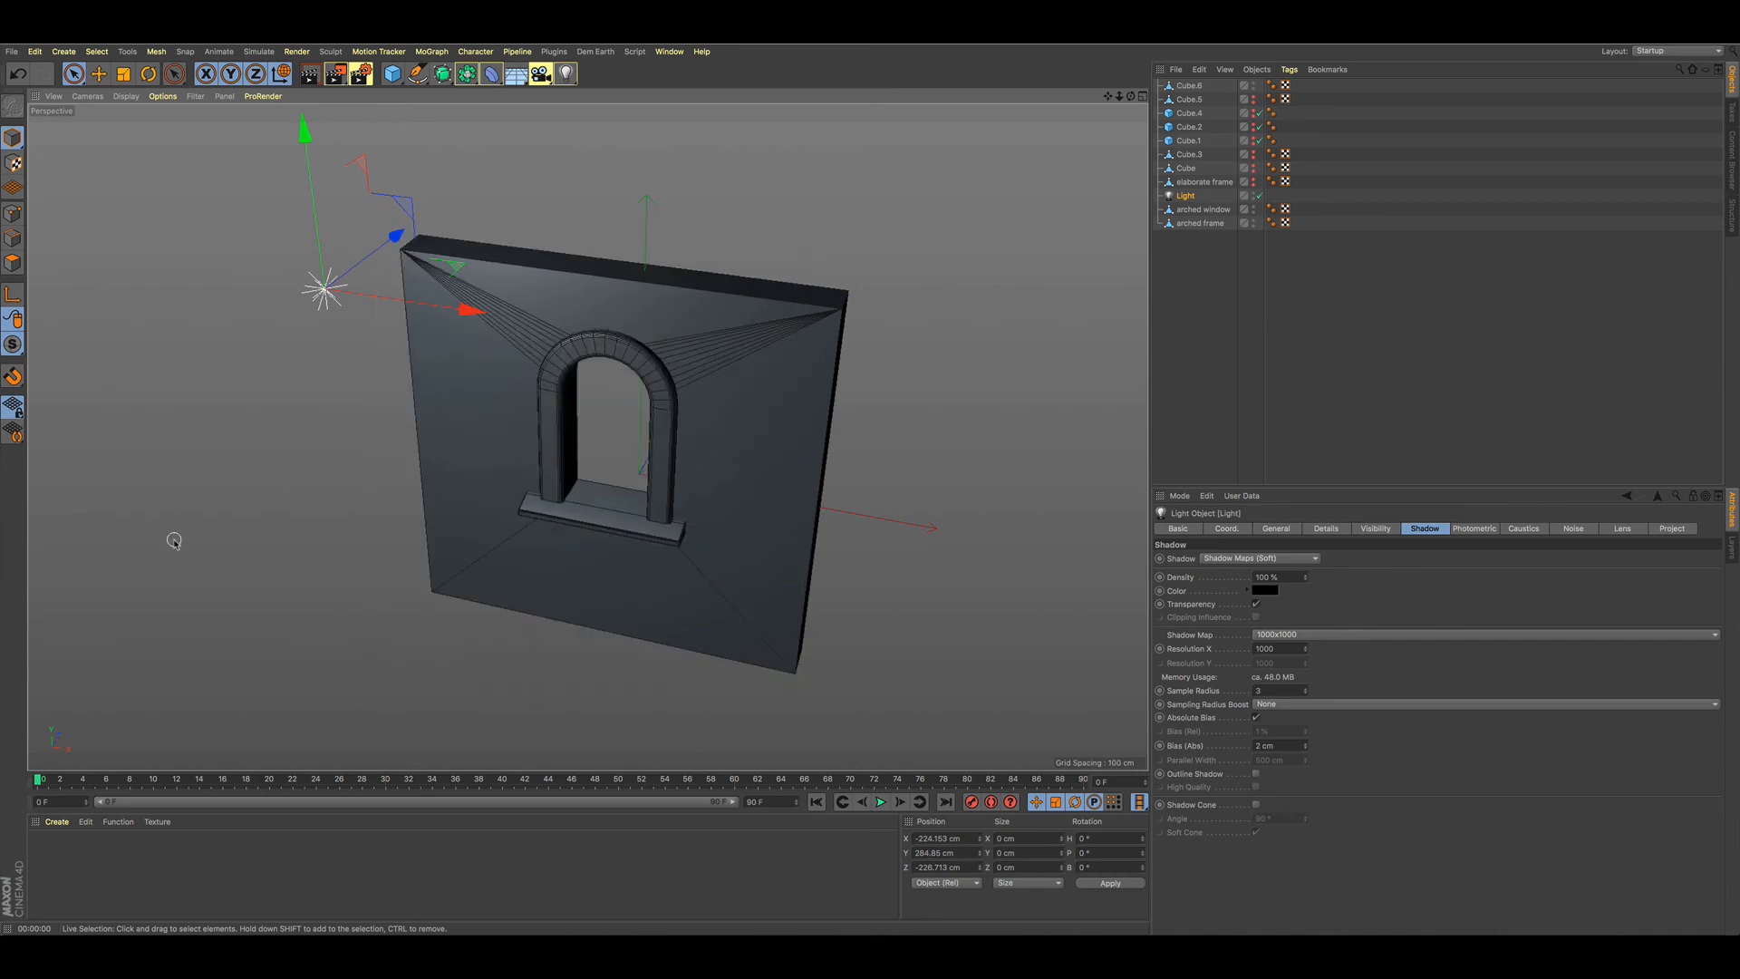
click(1259, 197)
click(1258, 197)
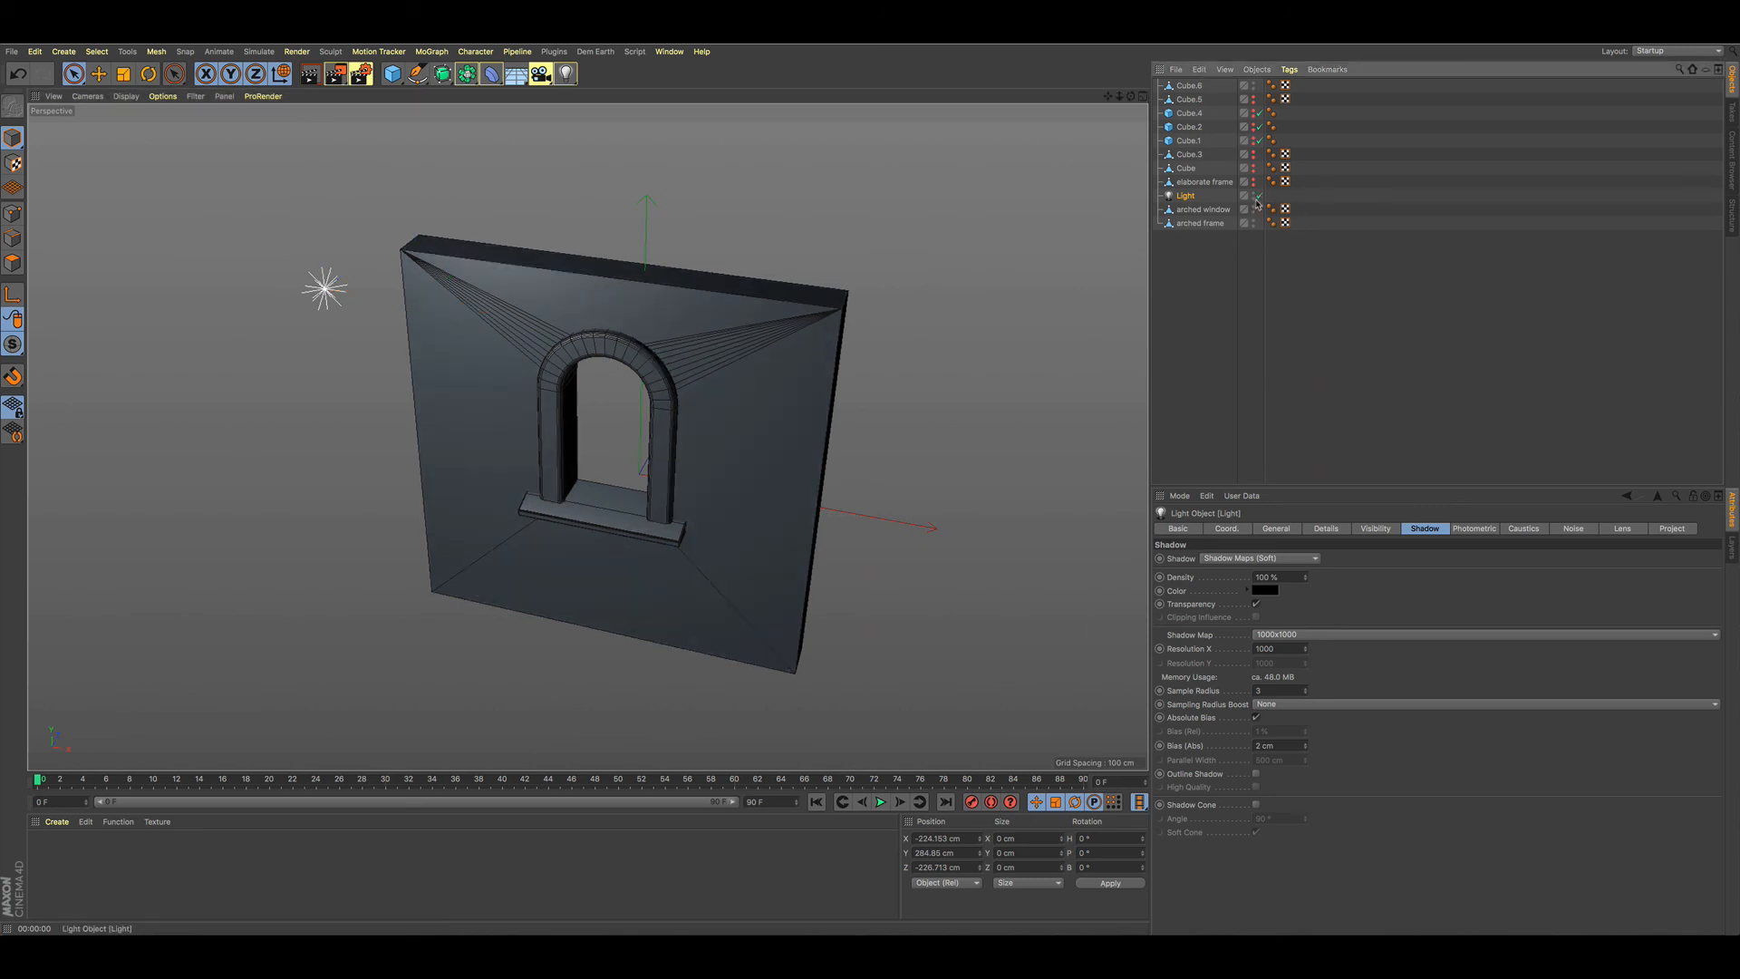
- Group the arched frame with its Cube.6 sill and name the group "arched frame"
click(665, 427)
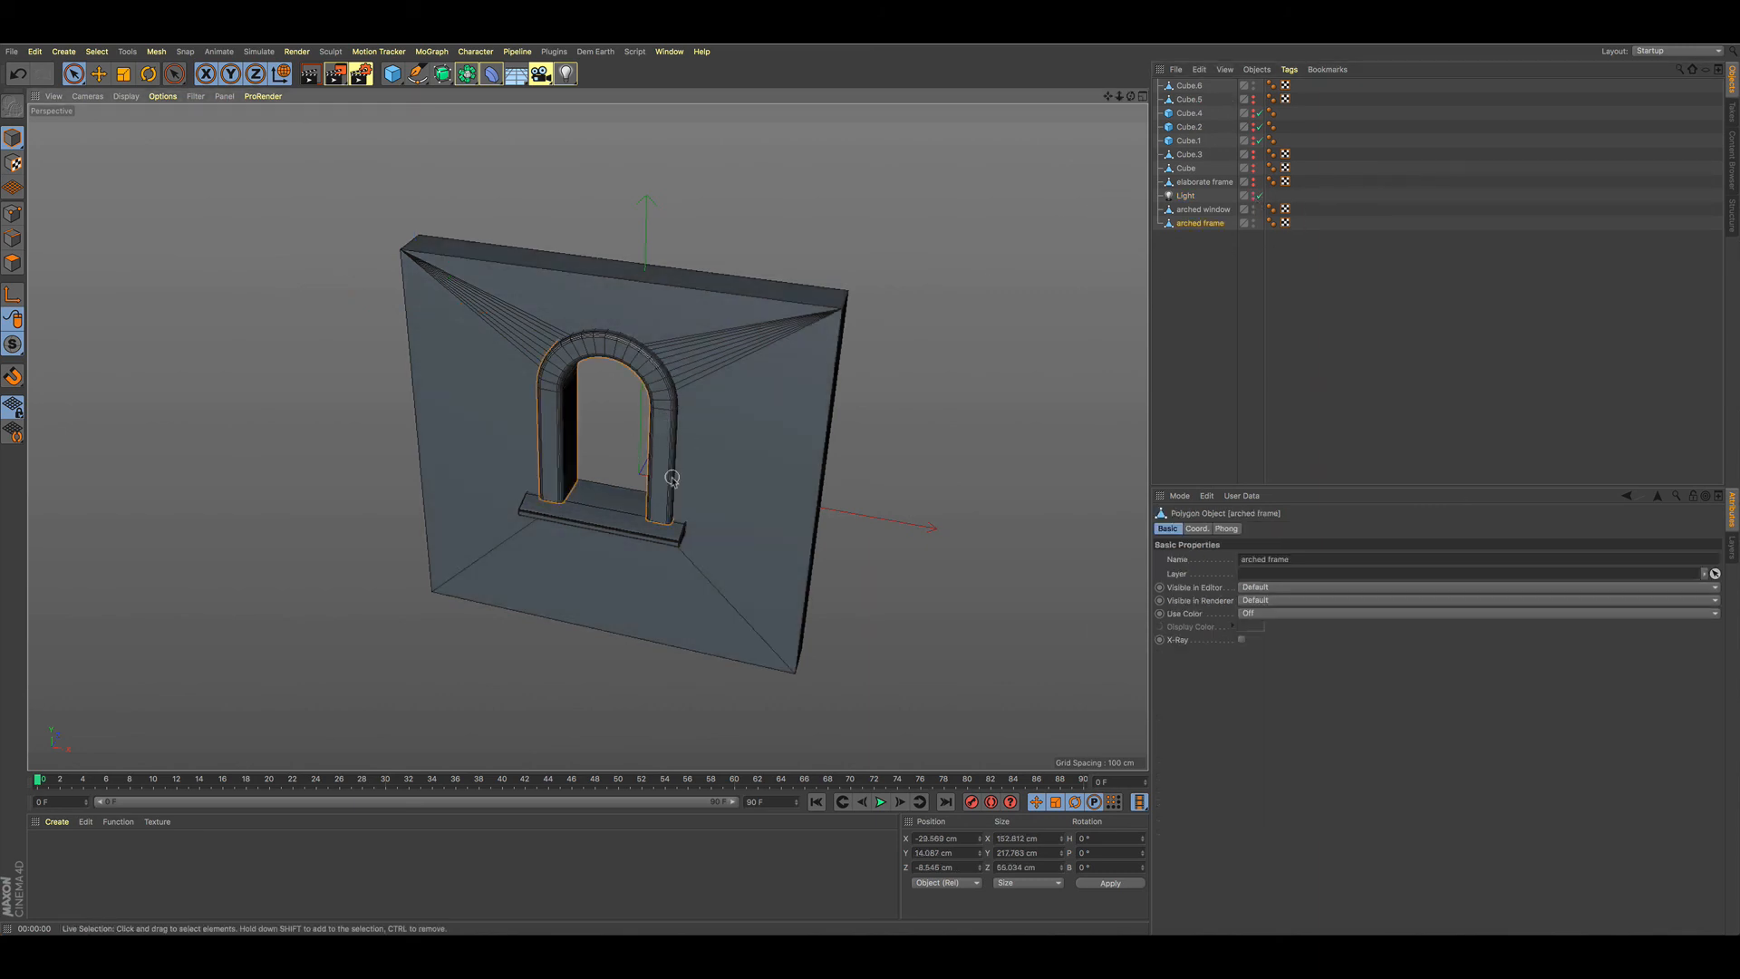
shift+click(603, 526)
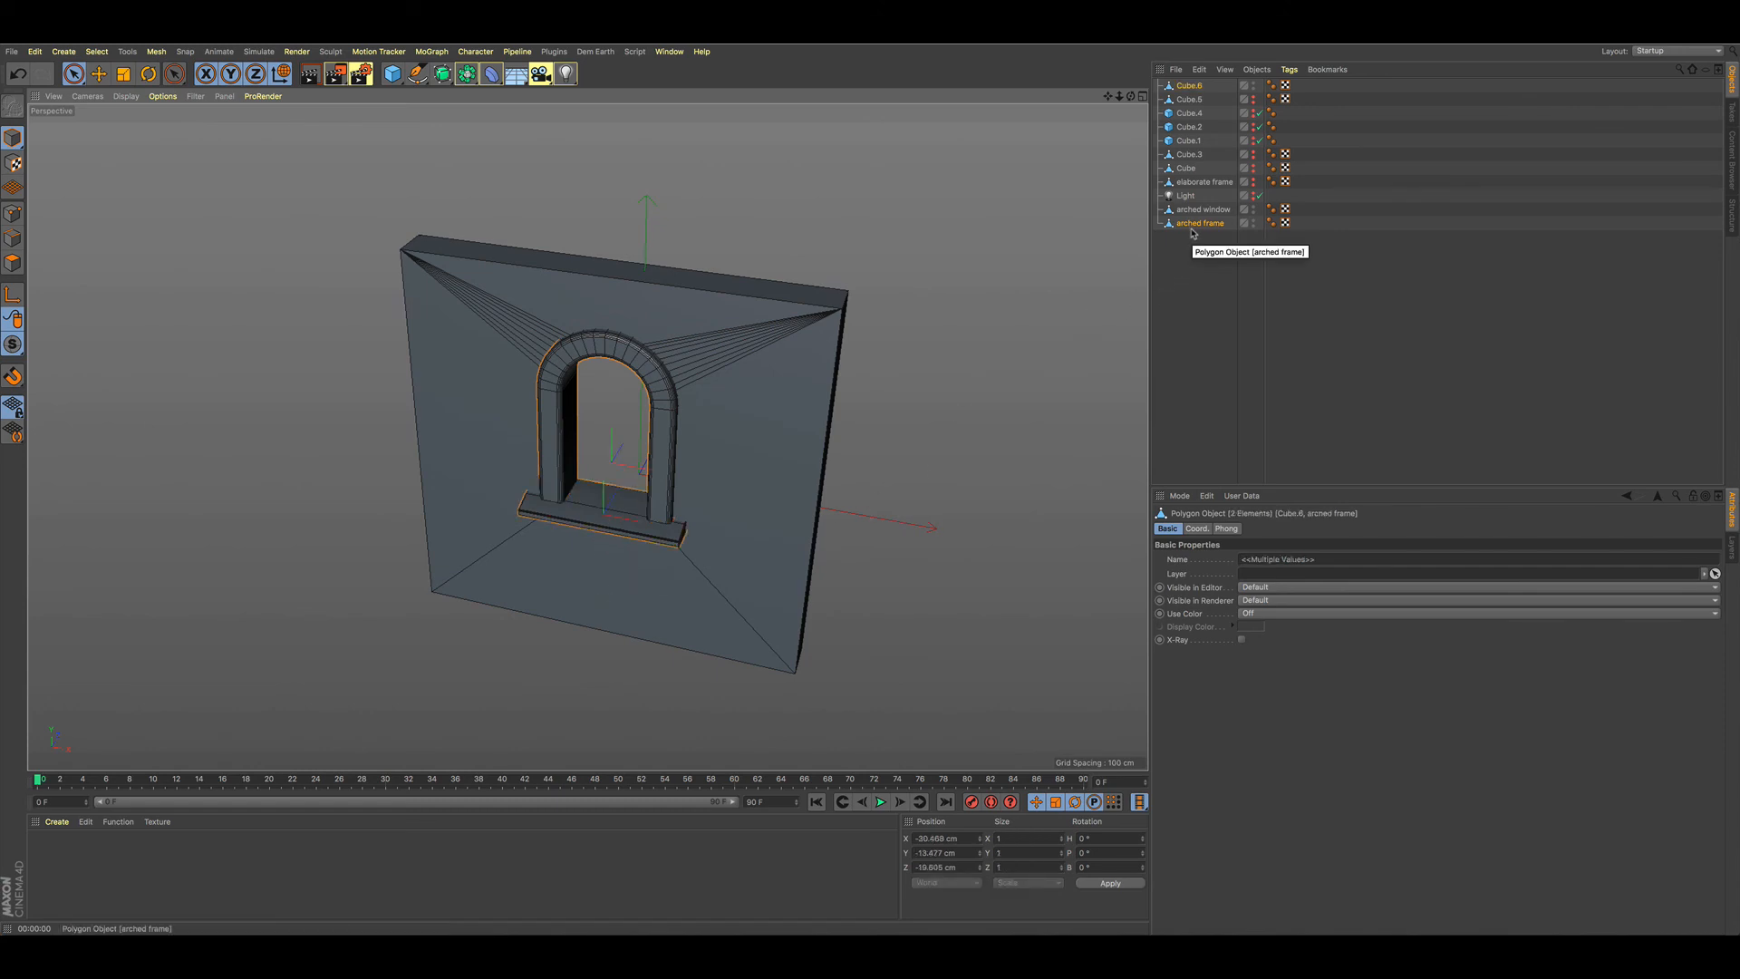
drag(1193, 89, 1189, 248)
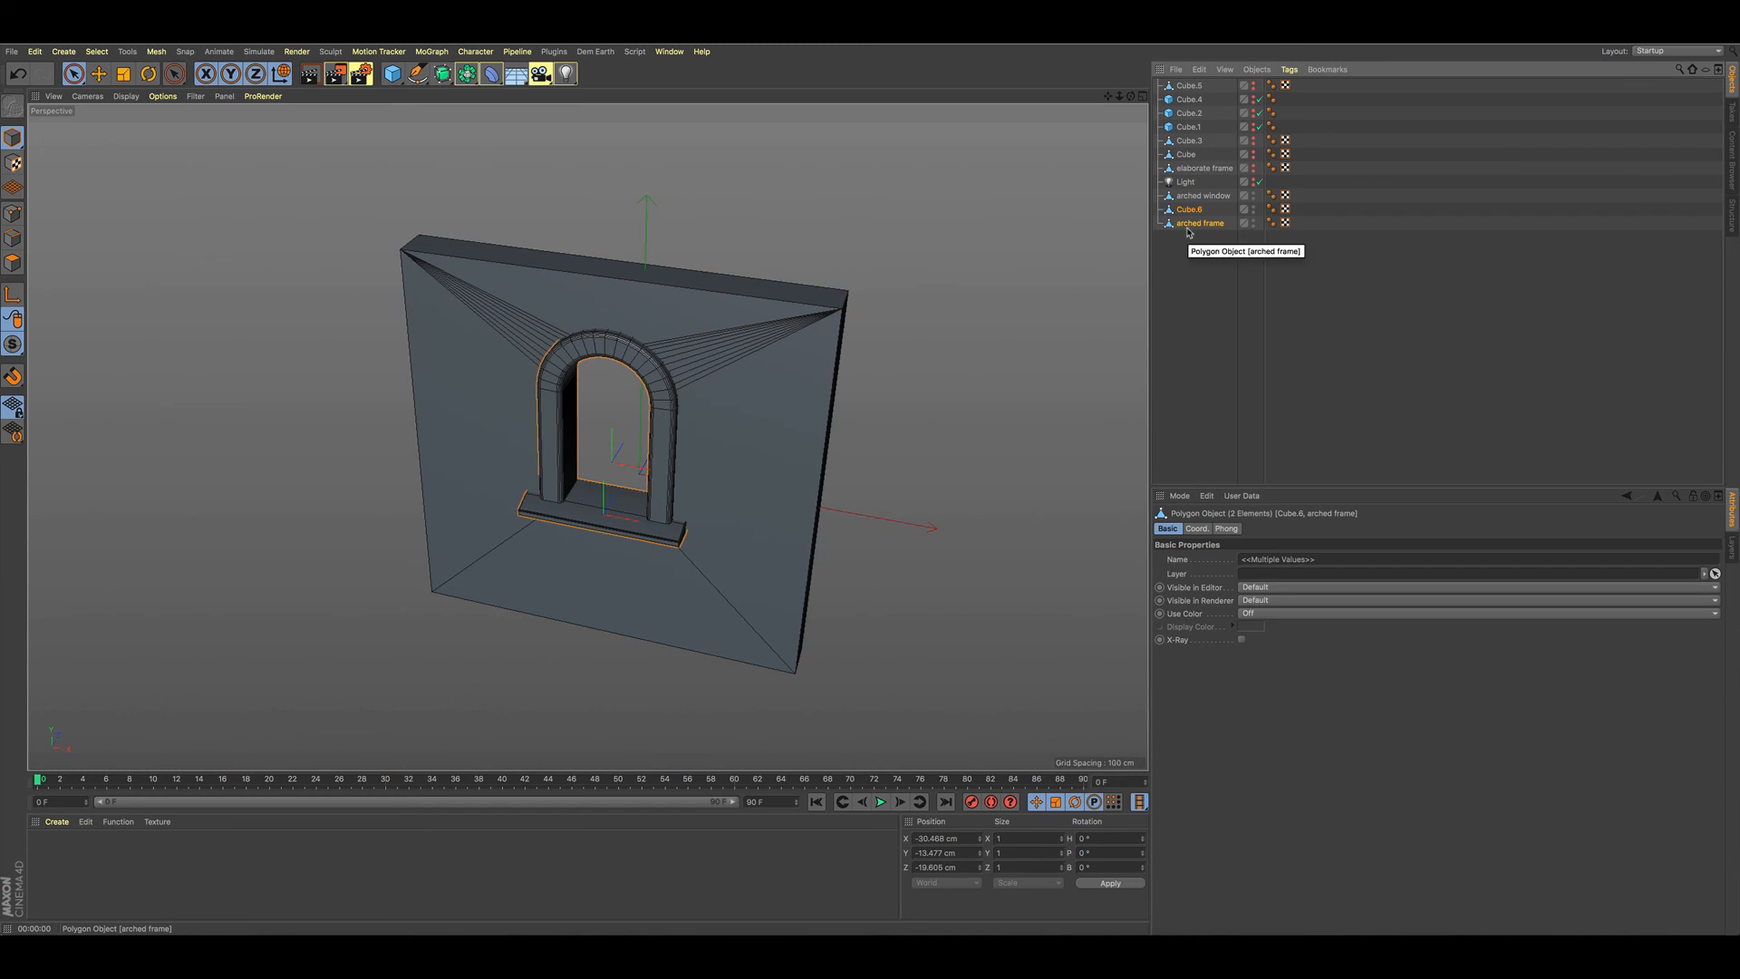
key(alt+g)
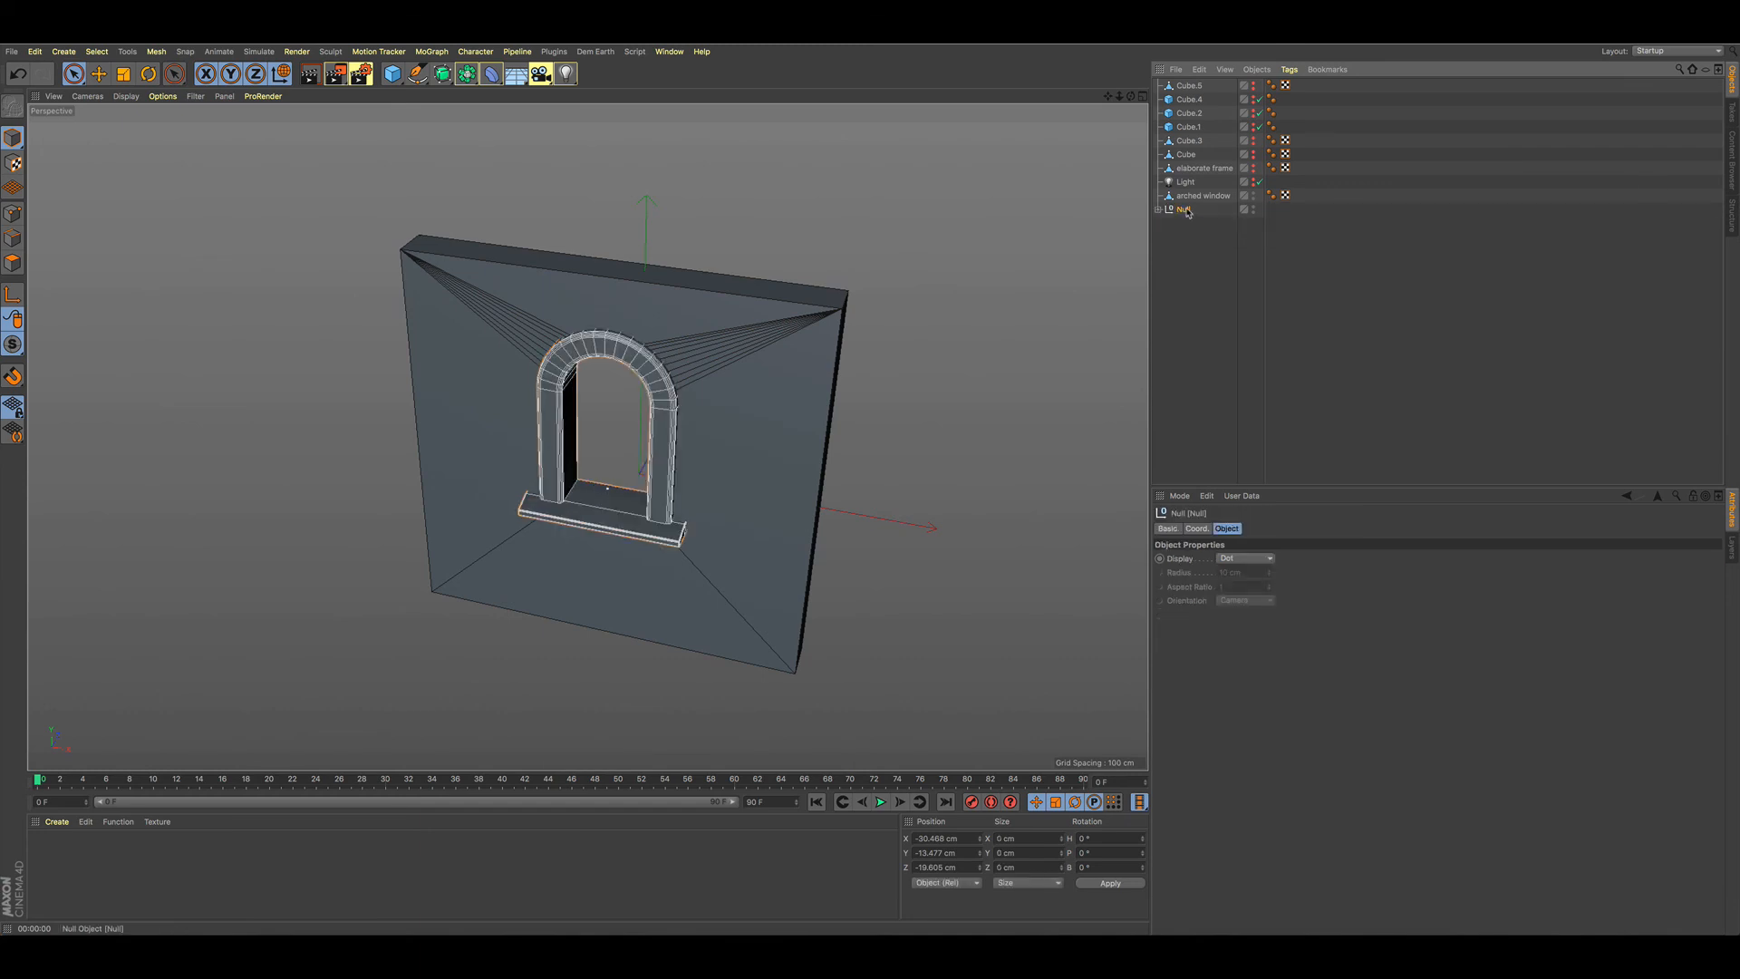
double_click(1185, 209)
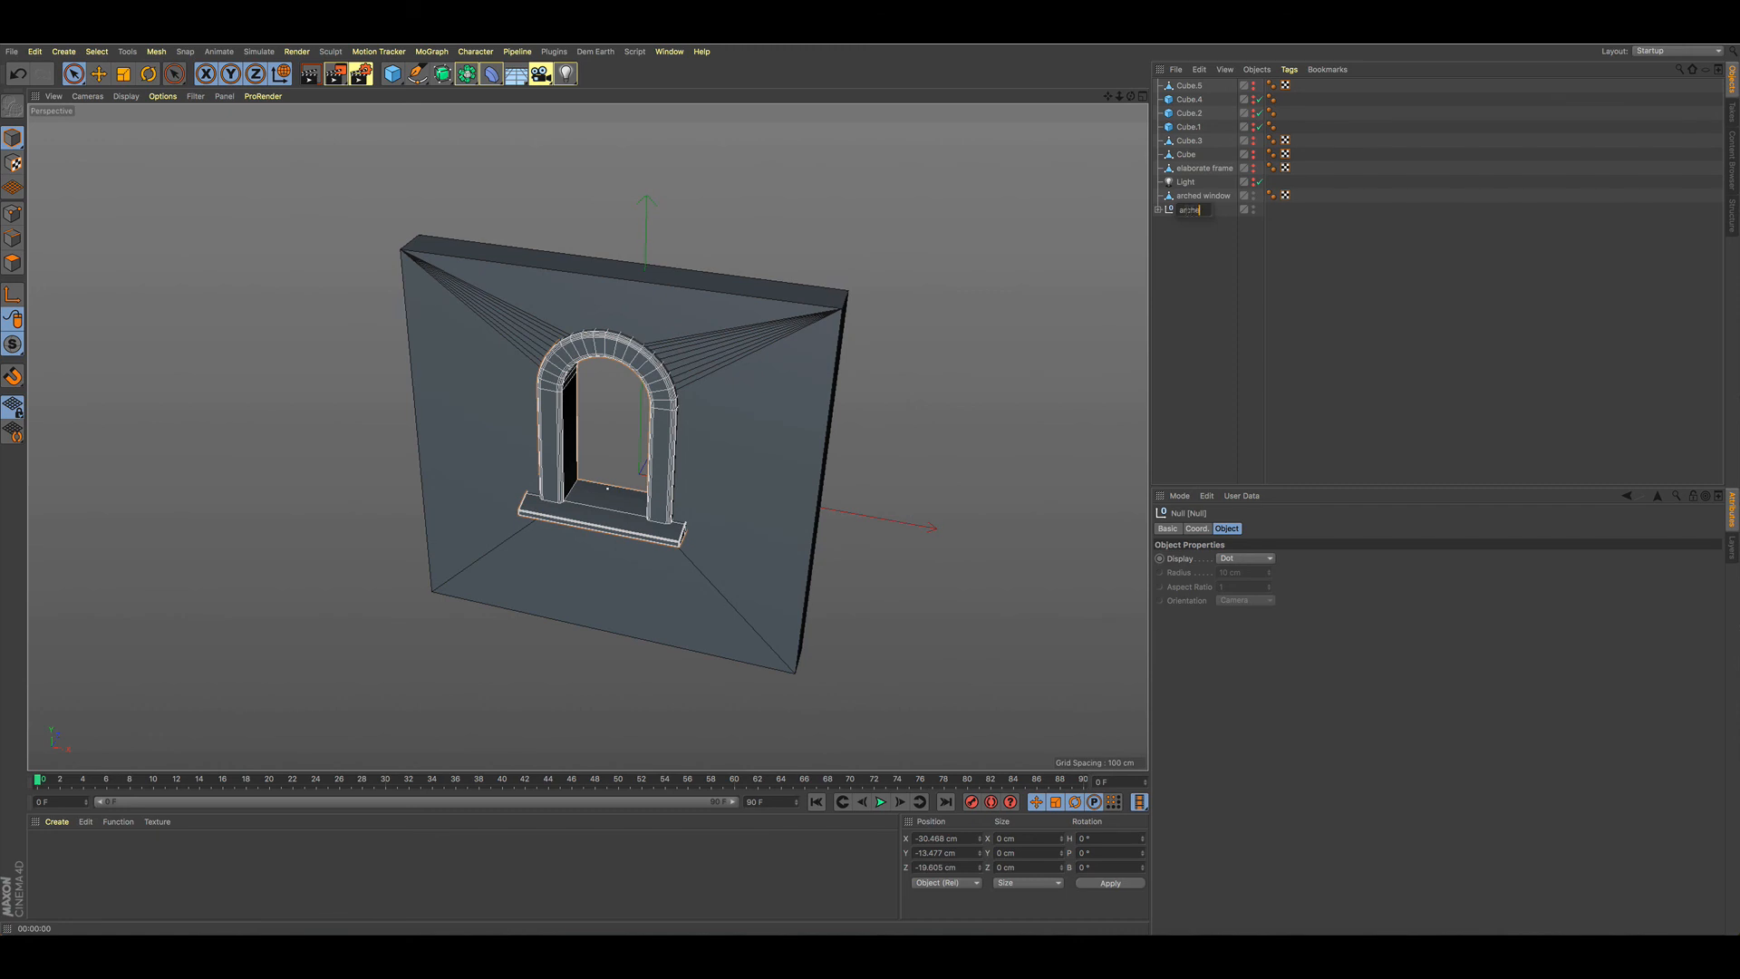
text(arched frame)
key(Return)
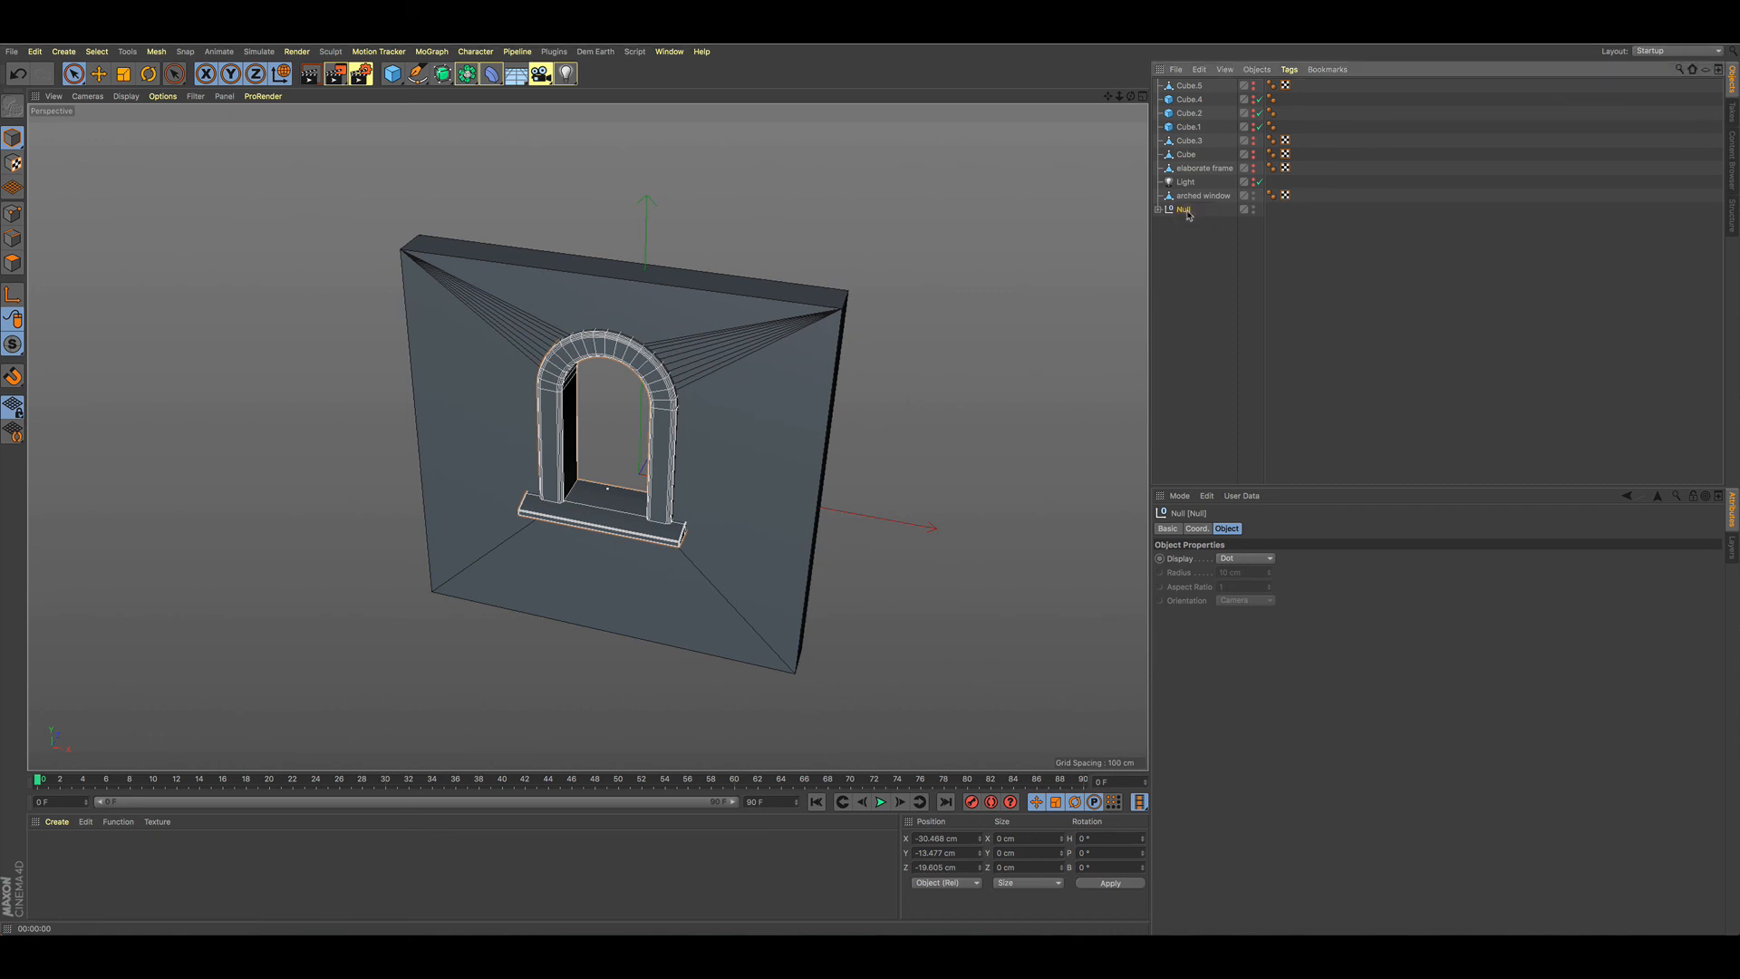
- Duplicate the complete arched frame with its sill twice along the X axis, spacing the copies in a row beside the original
scroll(755, 494, down, 3)
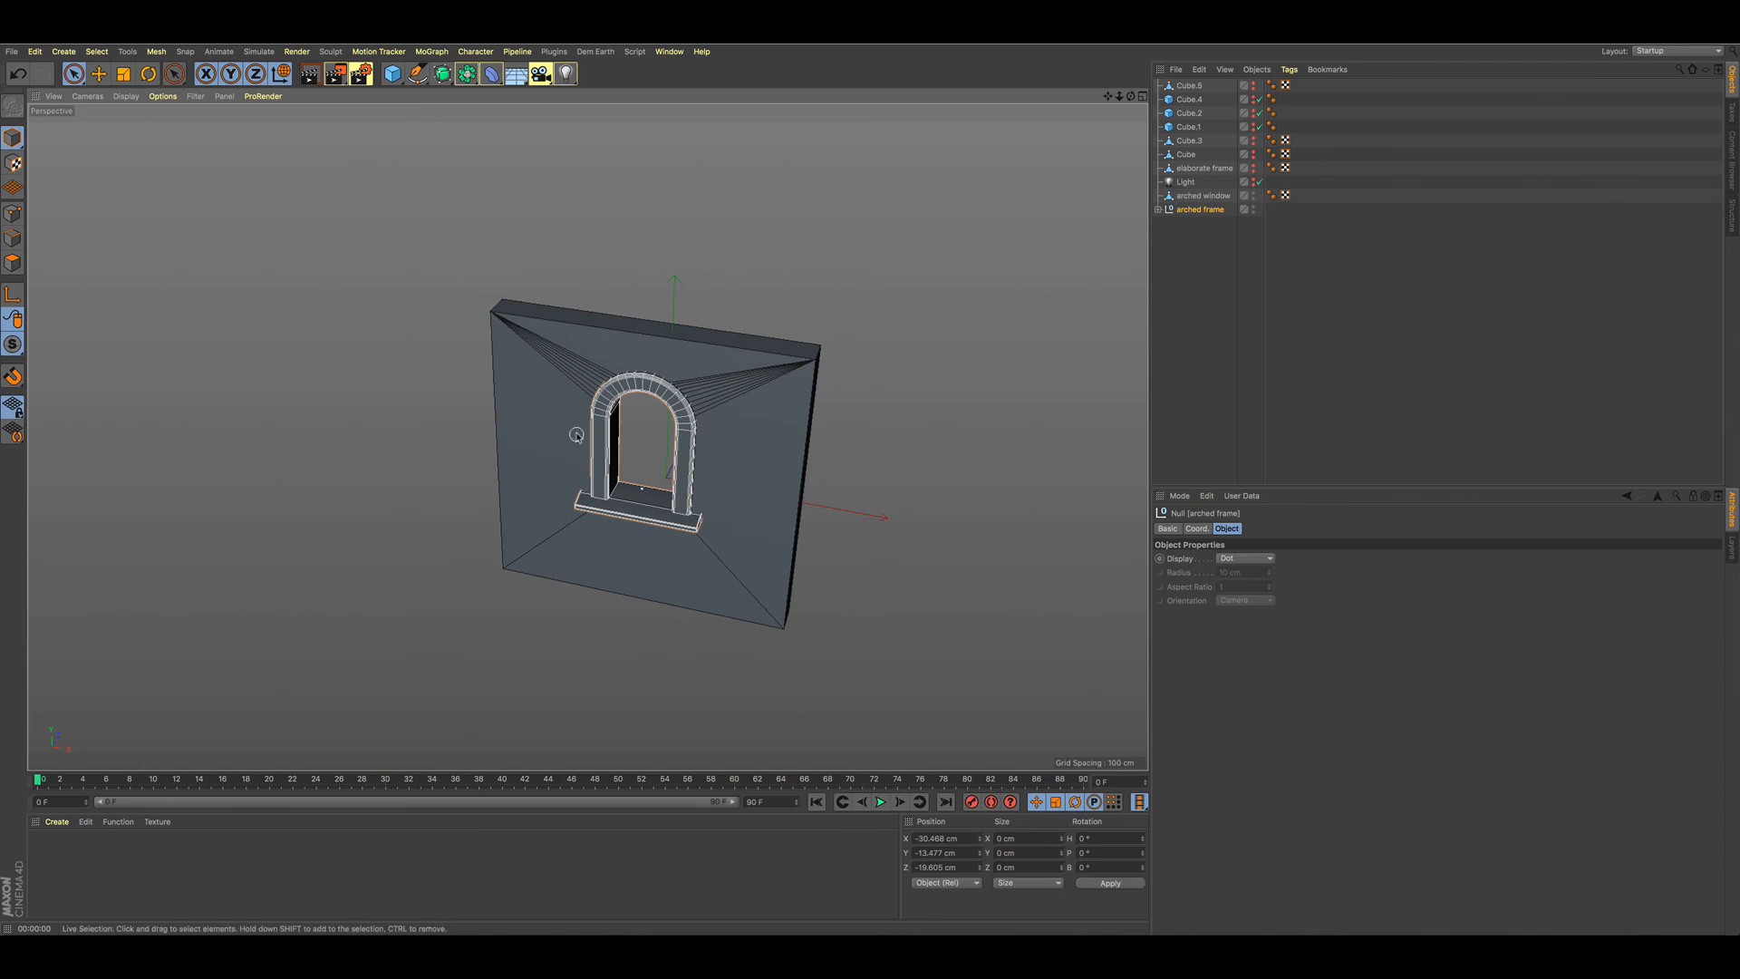
click(600, 490)
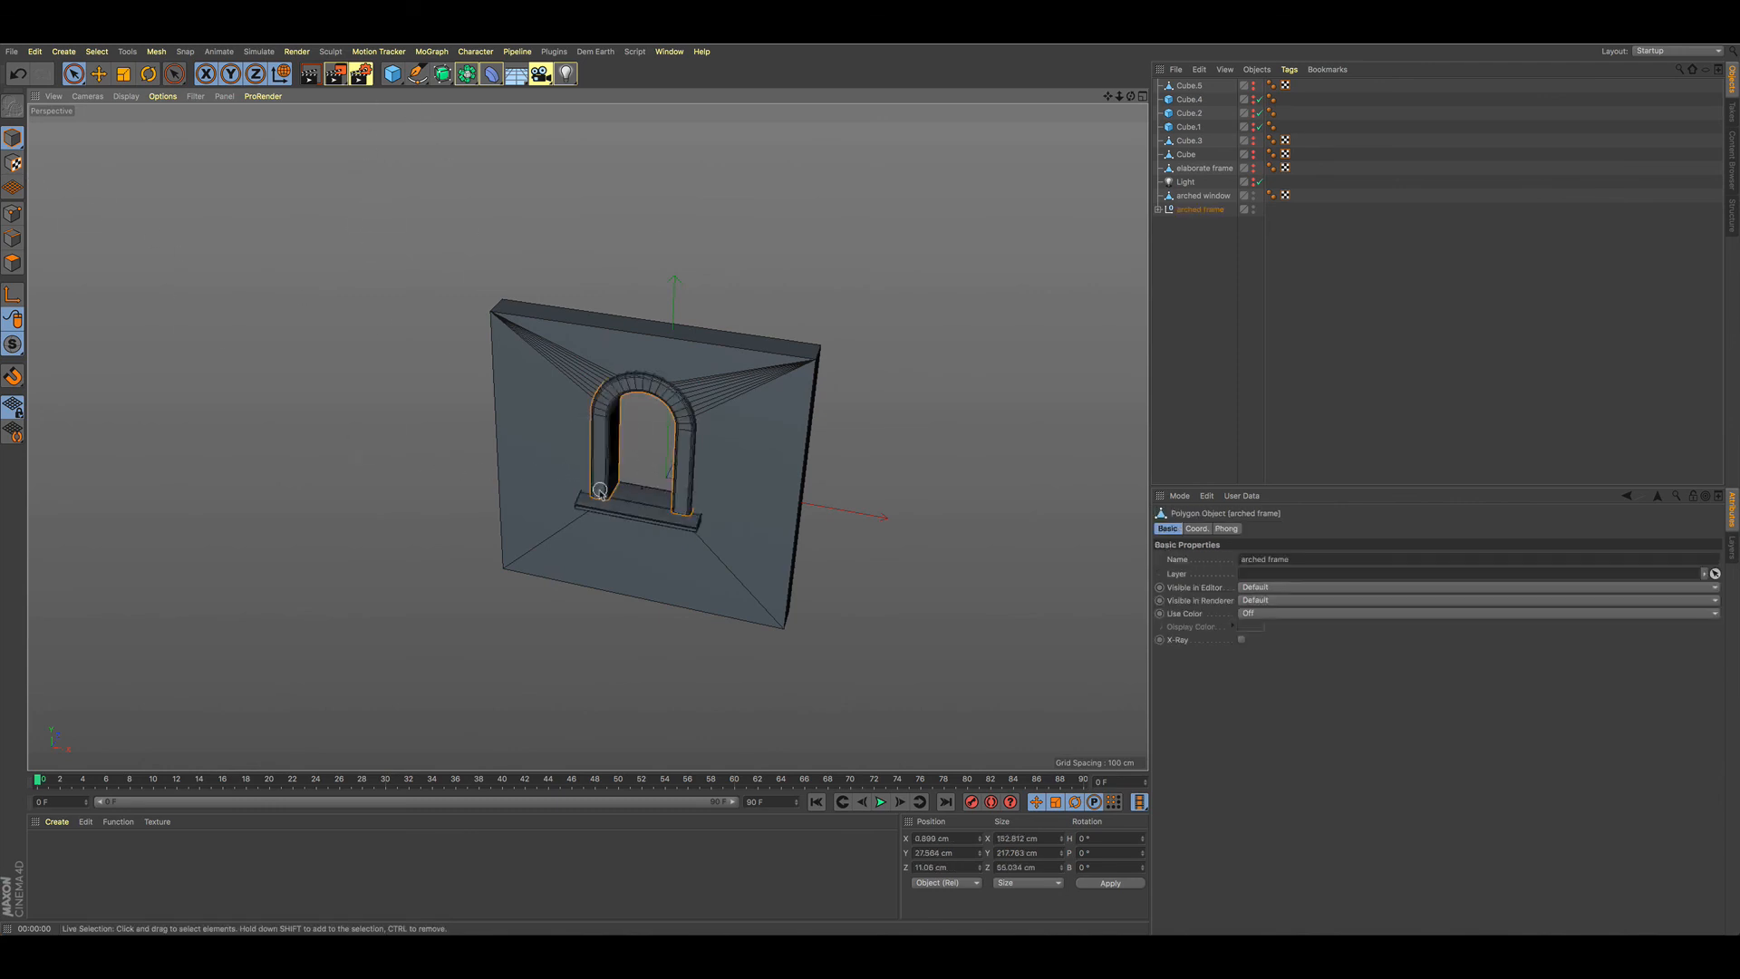
click(594, 494)
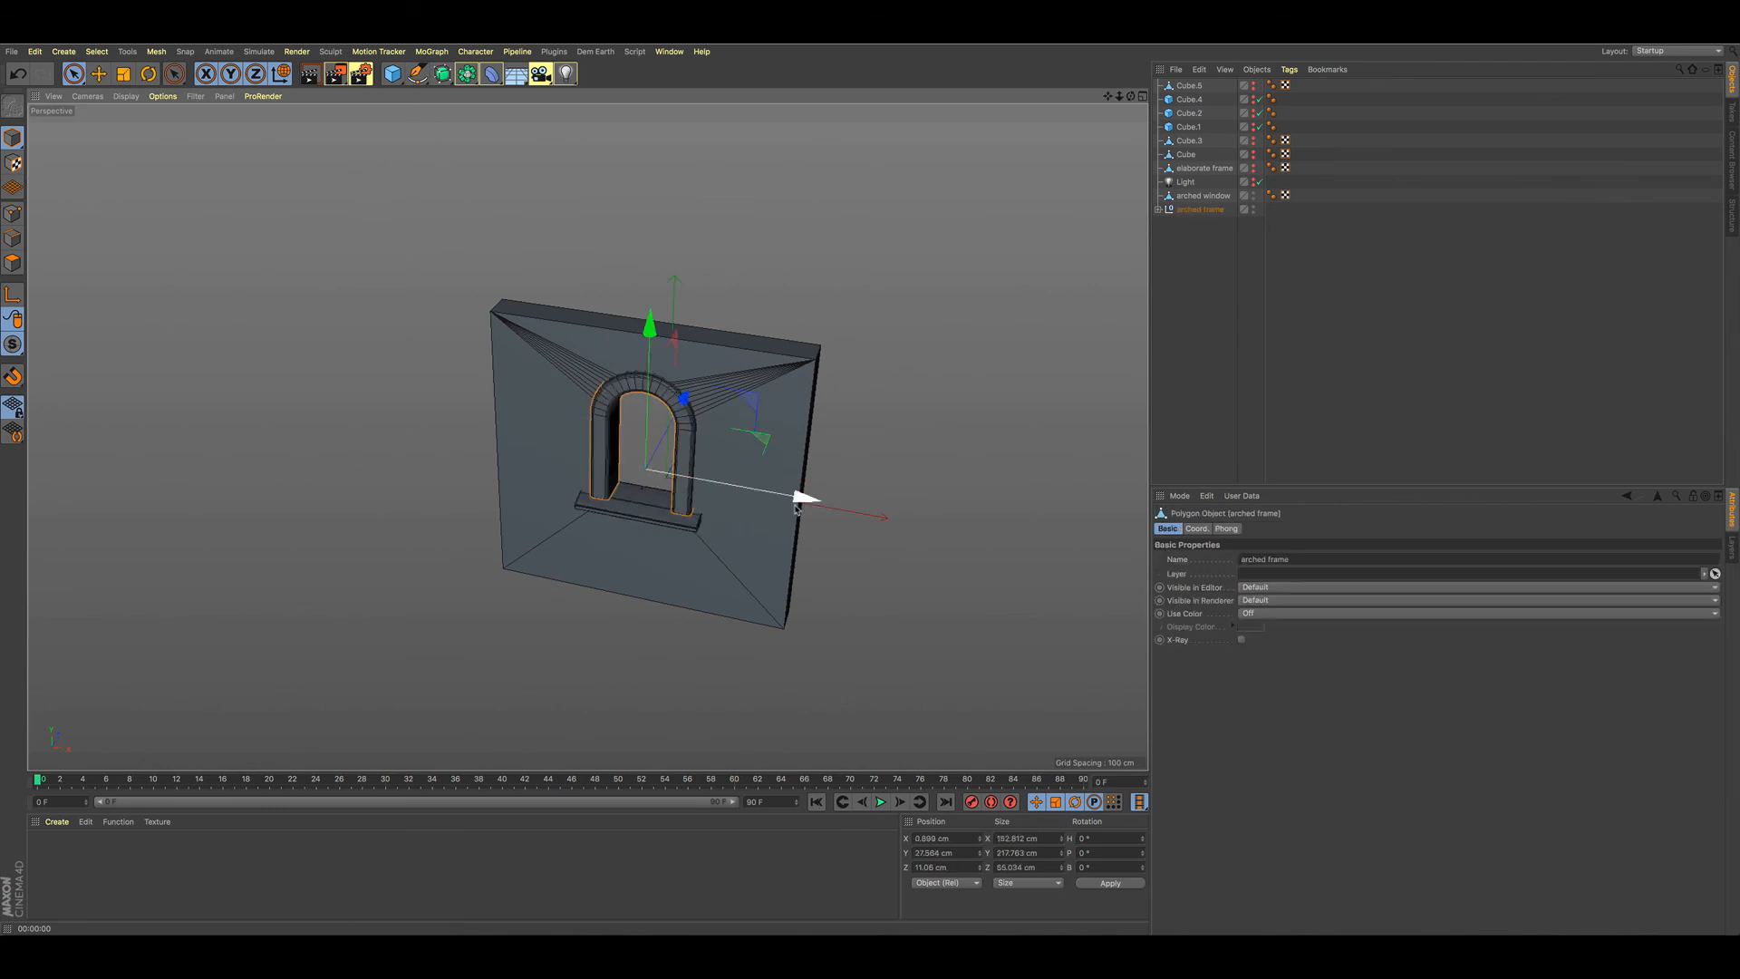
ctrl+drag(804, 514, 1129, 583)
scroll(892, 545, down, 3)
alt+drag(903, 598, 847, 539)
alt+drag(748, 617, 914, 633)
click(914, 633)
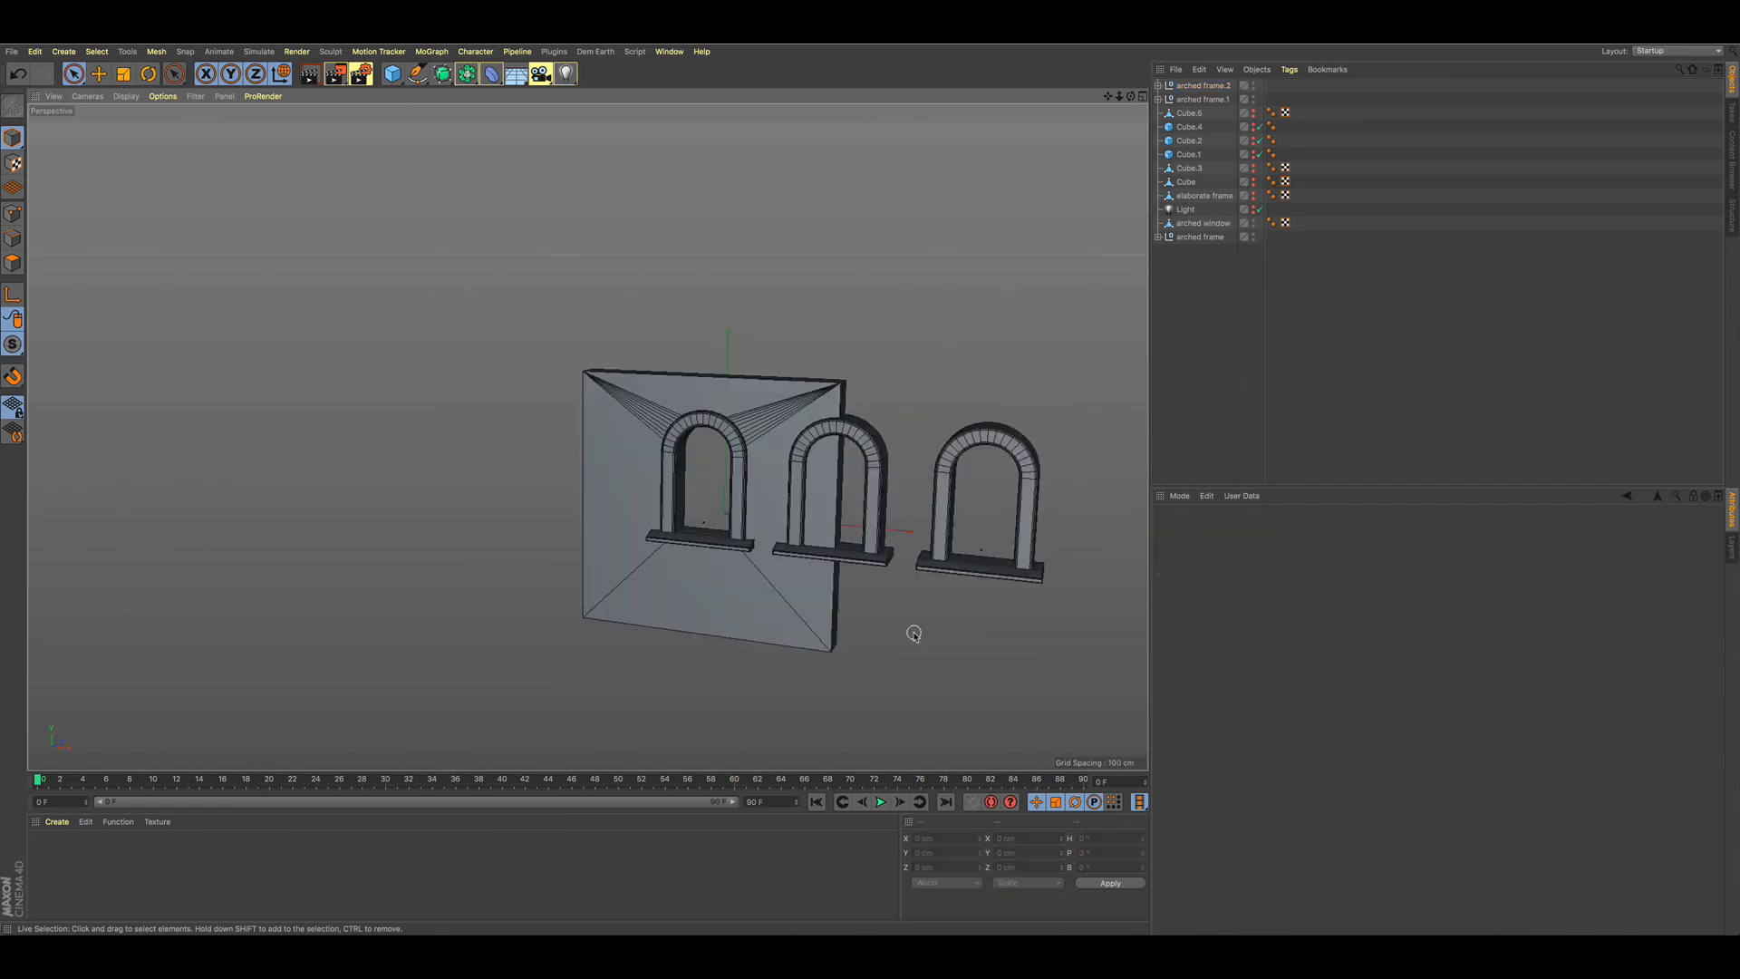